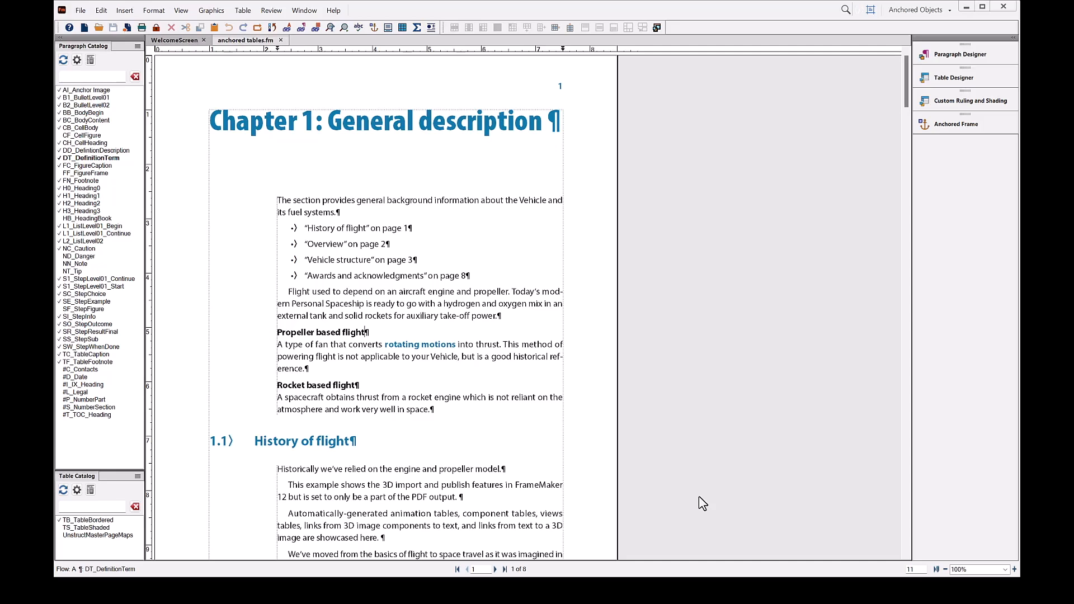
Go to page 7 and place the cursor in the paragraph above the NASA Software of the Year Awards table
click(477, 570)
text(7)
key(Return)
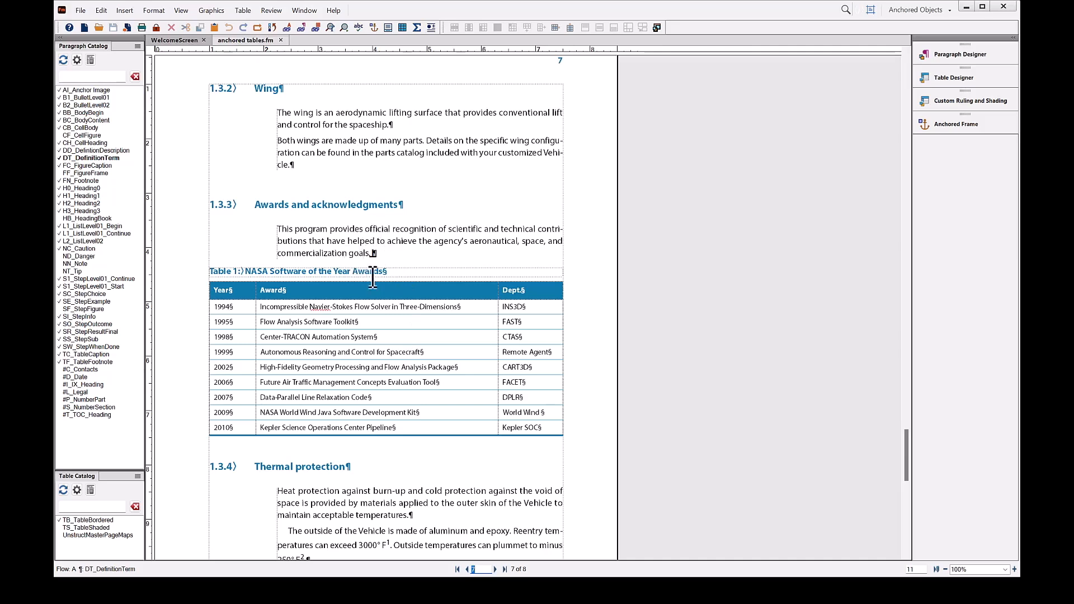
click(387, 250)
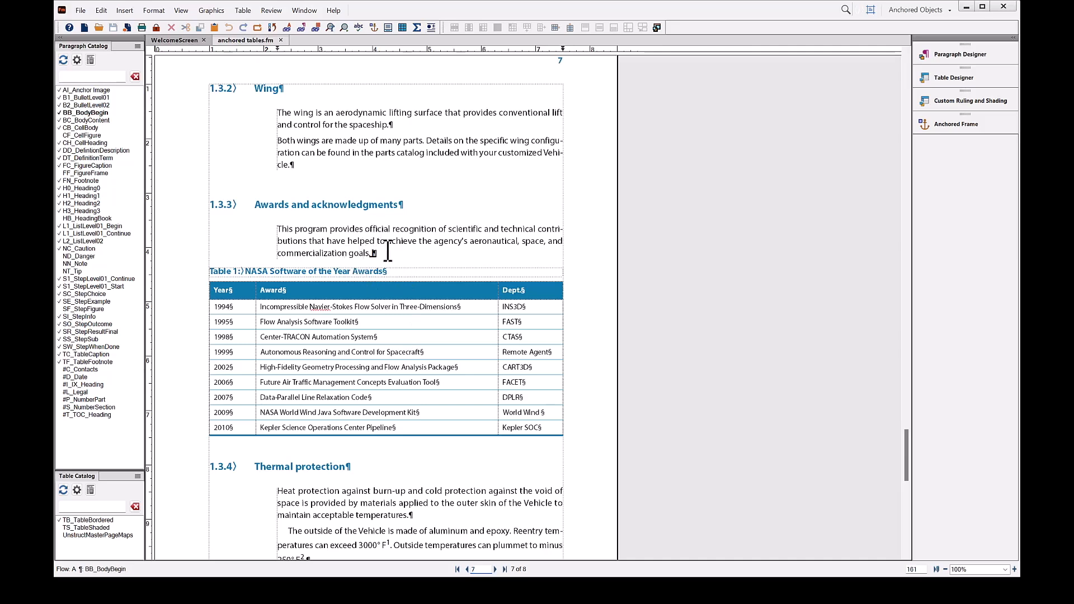
click(1014, 570)
click(1015, 569)
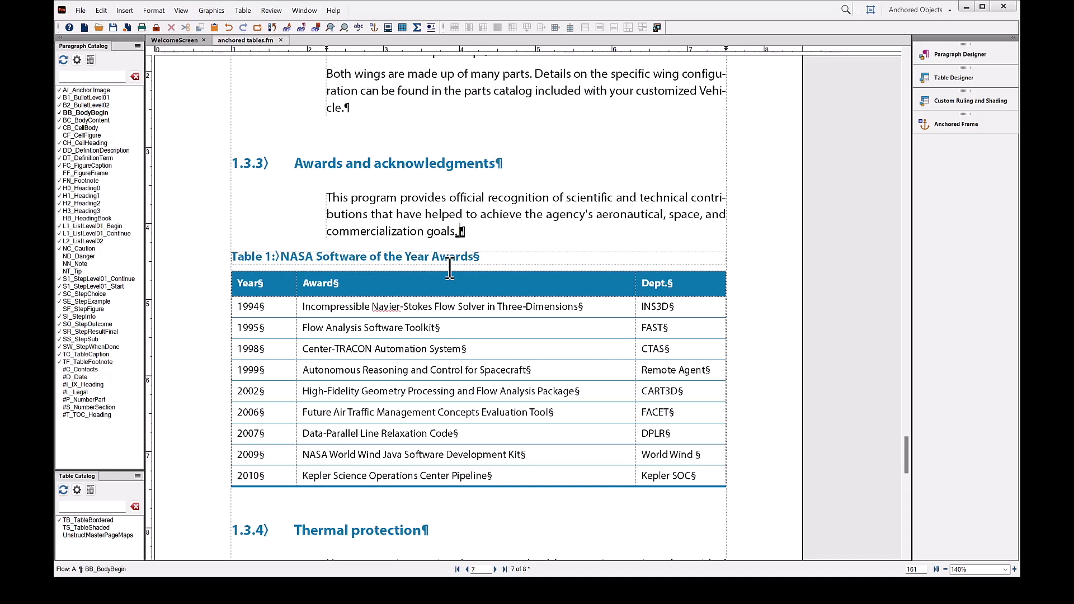
Insert three empty paragraphs at the end of the Wing section's text and delete them again
click(370, 110)
key(Return)
key(Return)
key(Return)
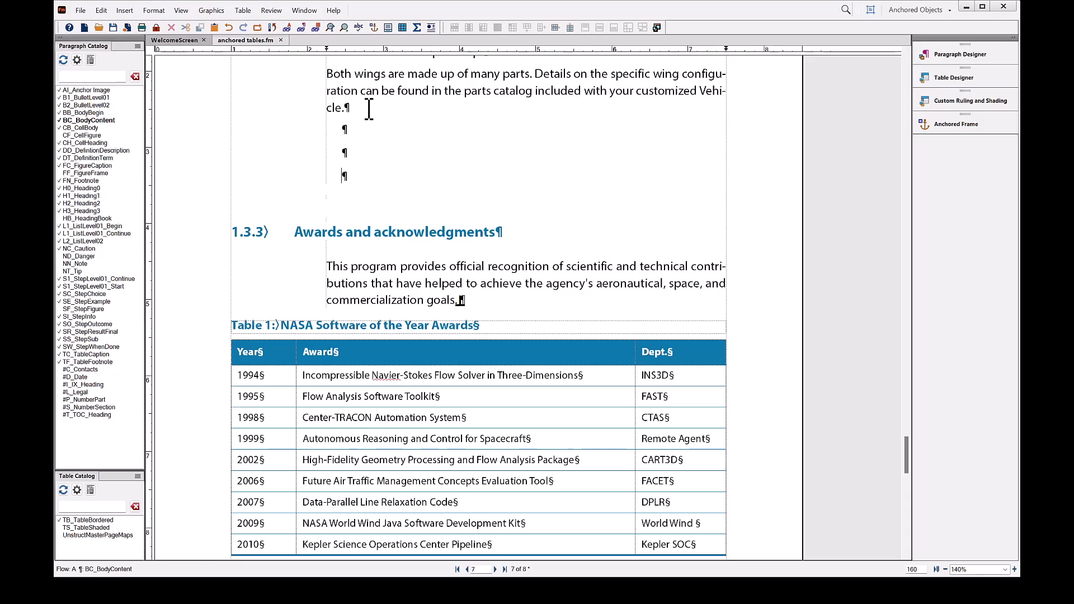
key(BackSpace)
key(BackSpace)
key(BackSpace)
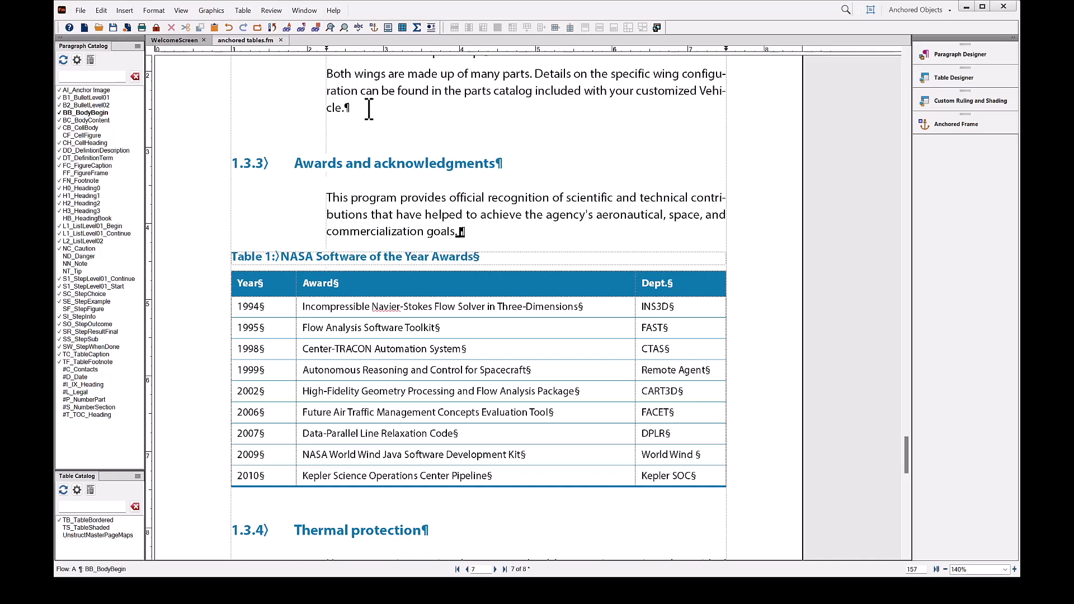
Examine the table's anchor symbol after the introductory paragraph and the paragraph format used by the table title
click(369, 109)
click(461, 234)
drag(384, 256, 448, 258)
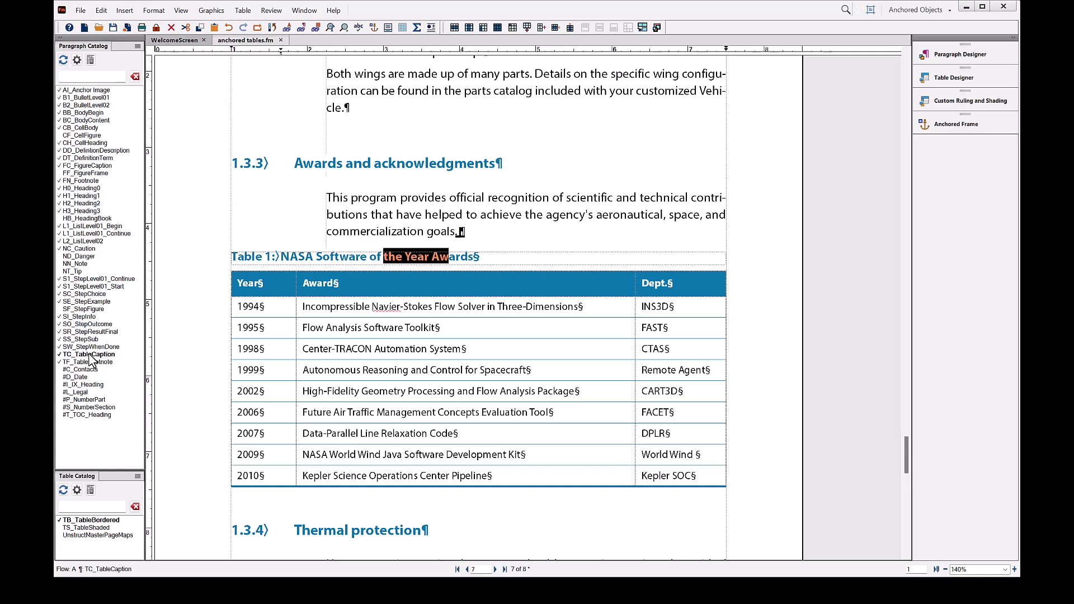
click(355, 257)
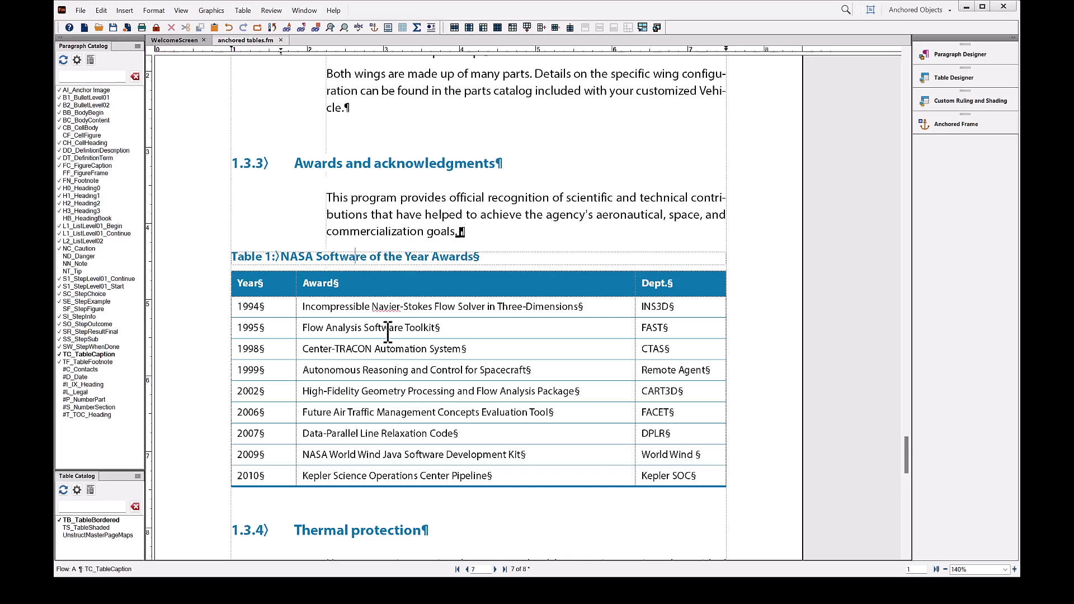
Sort all body rows of the awards table by Column 3 (Dept.) in ascending order
drag(268, 309, 644, 476)
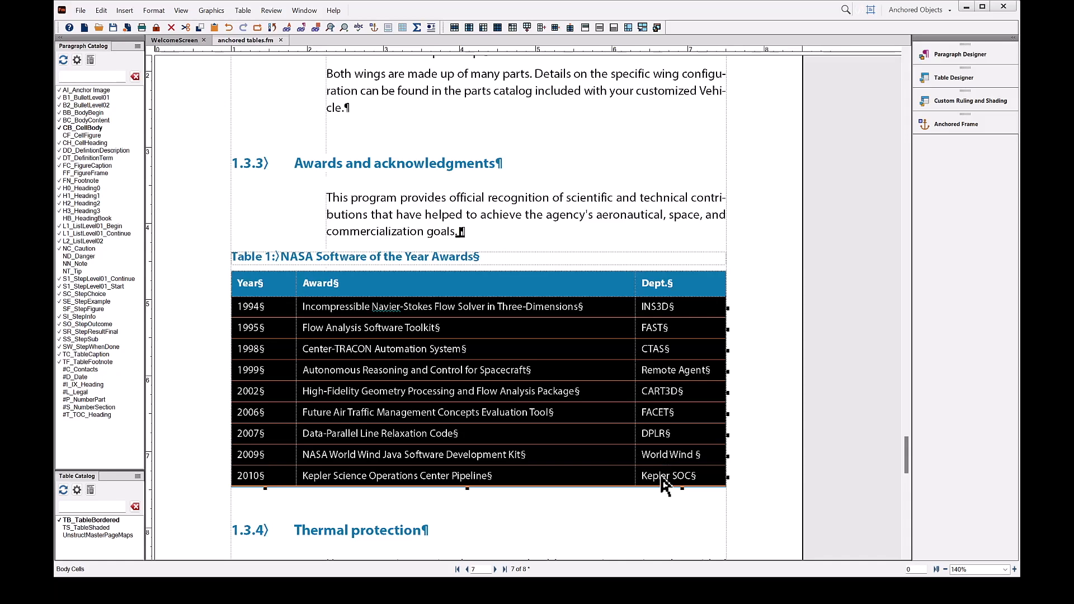
click(242, 11)
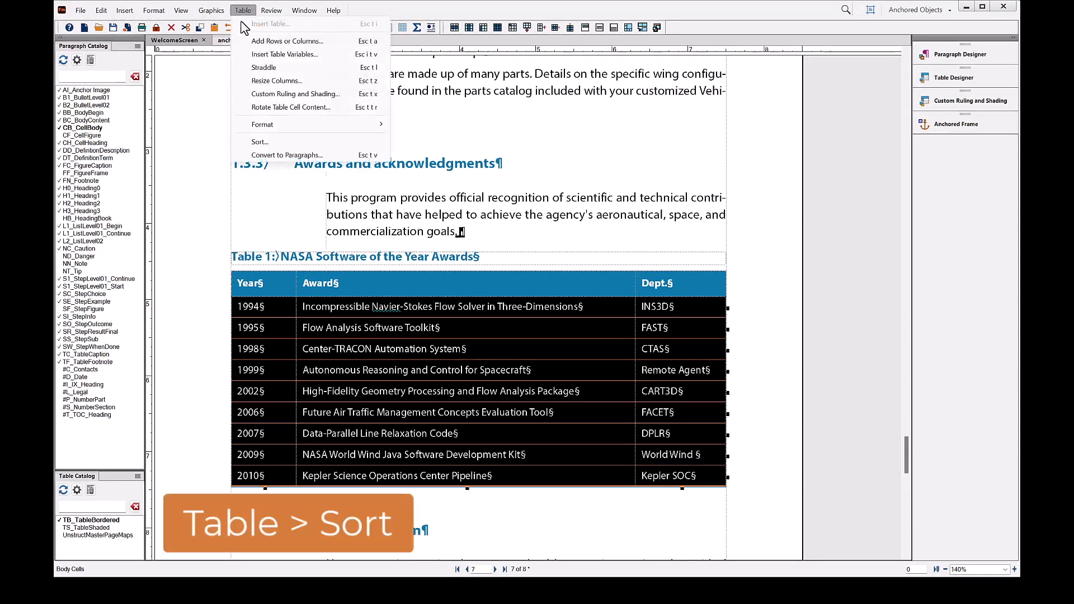
click(261, 143)
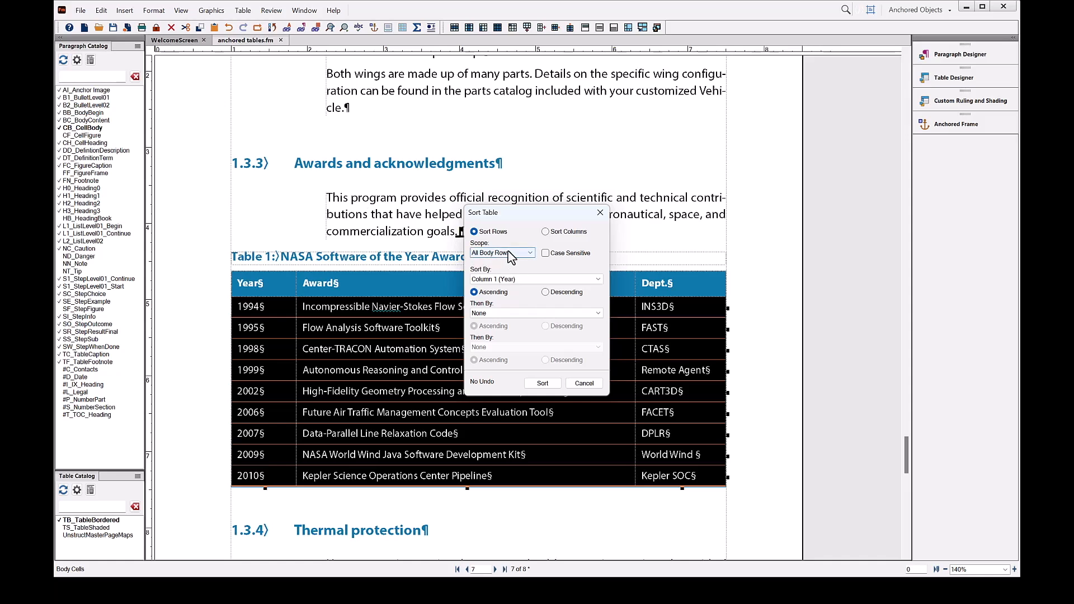
click(495, 280)
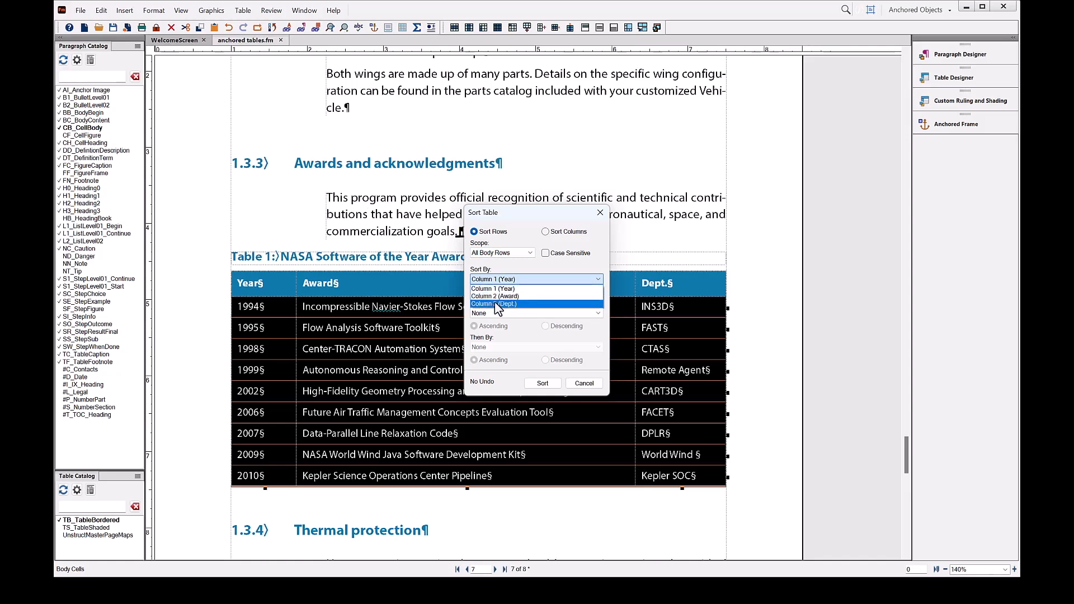
click(497, 305)
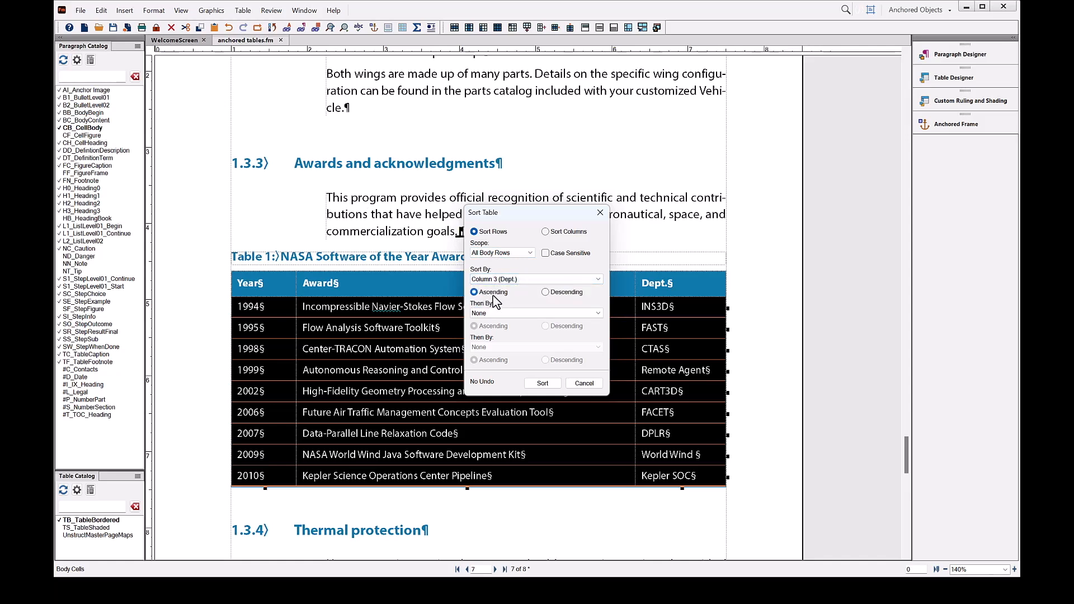
click(543, 383)
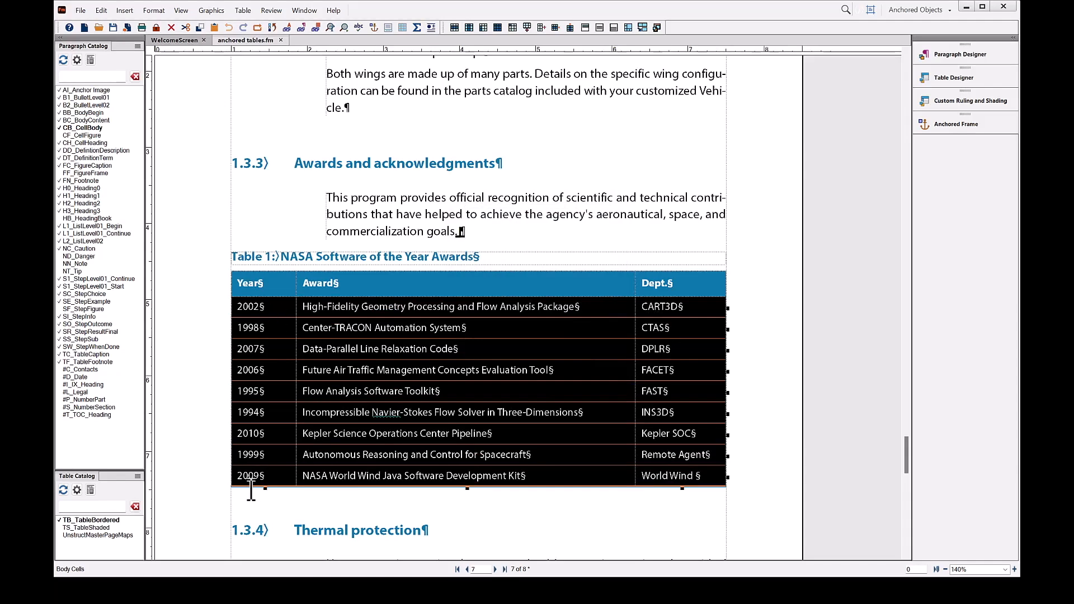
Re-sort all body rows of the awards table by Column 1 (Year) in ascending order
click(242, 11)
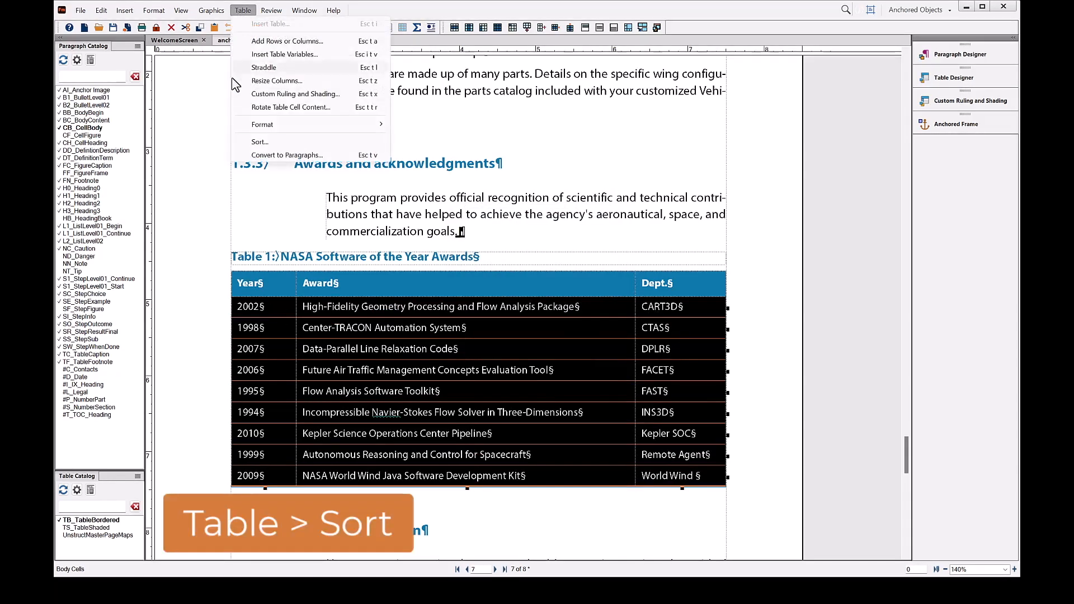
click(250, 142)
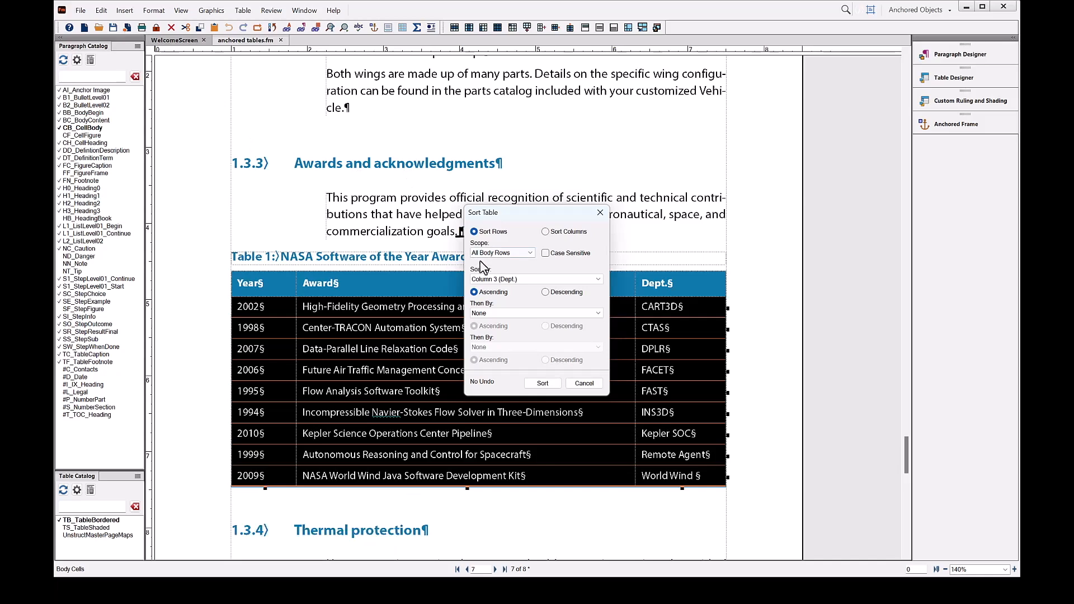
click(483, 279)
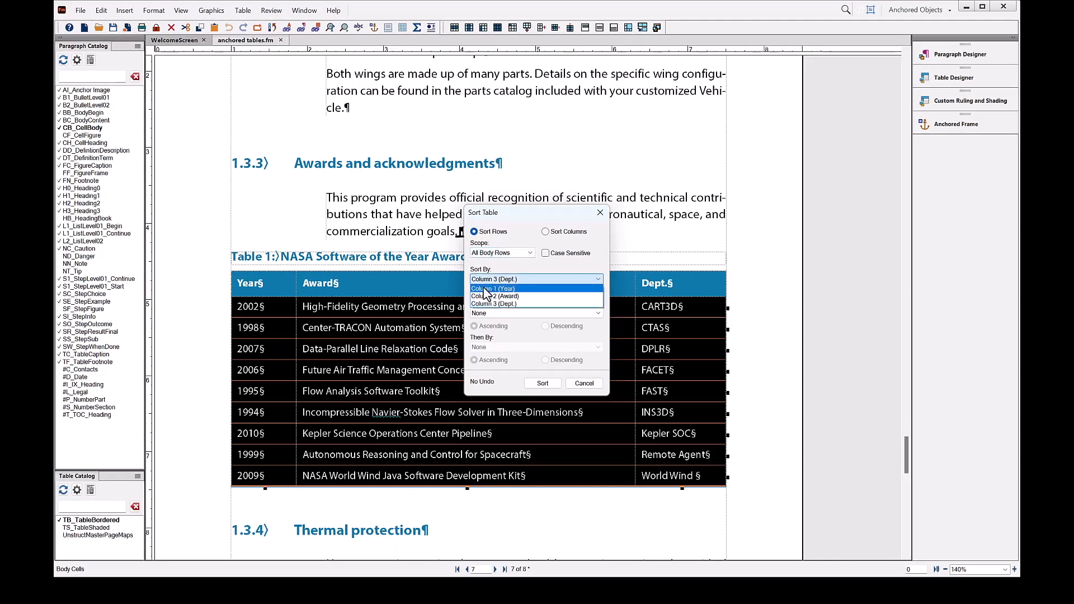
click(484, 288)
click(542, 384)
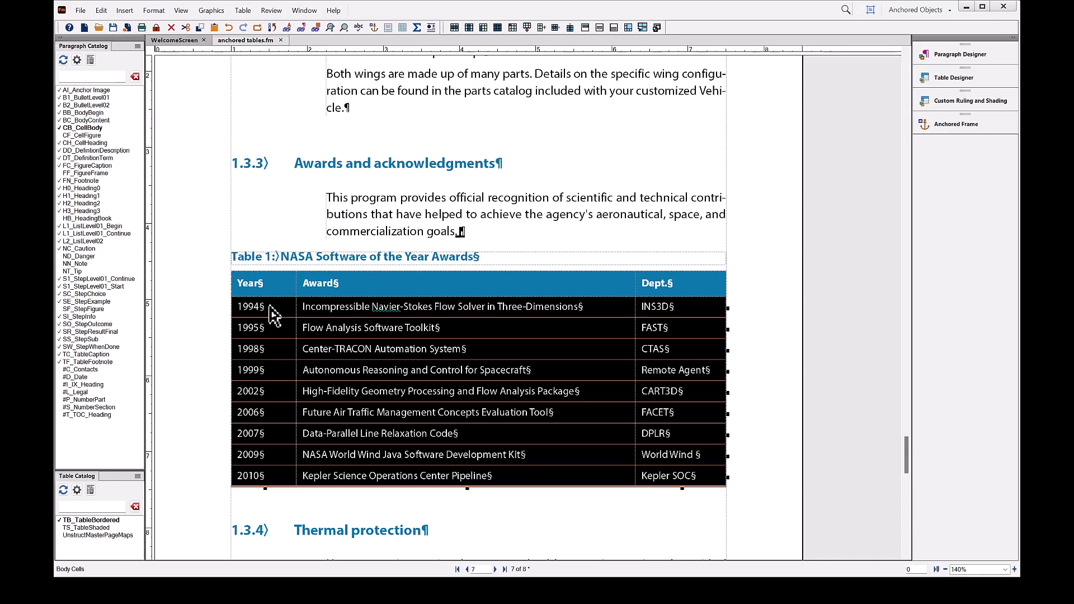
Copy all body rows of the awards table and paste them below the 2010 row
right_click(270, 315)
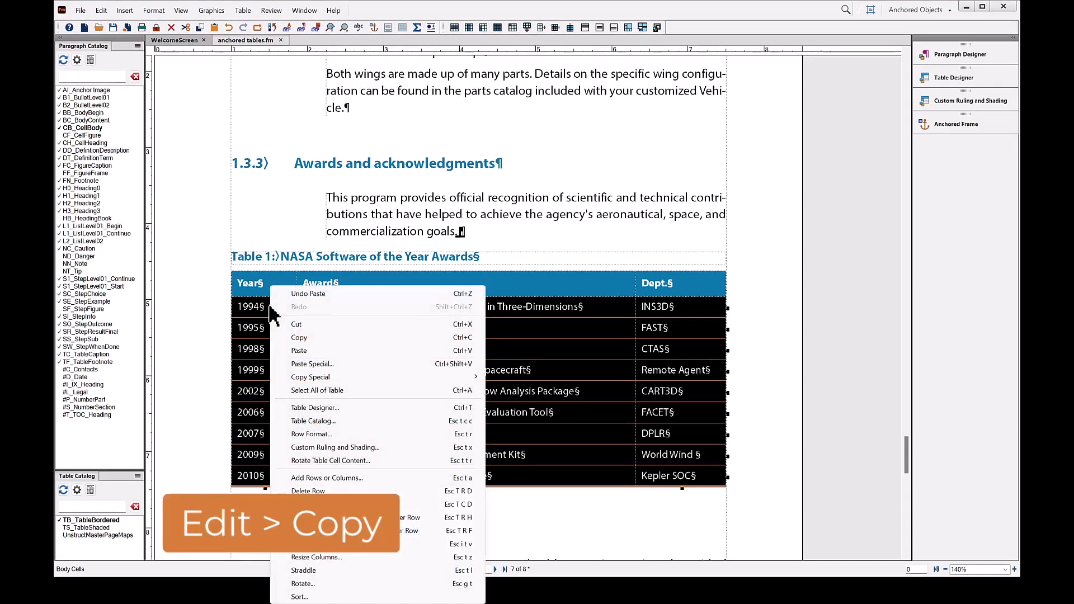
click(295, 338)
click(375, 477)
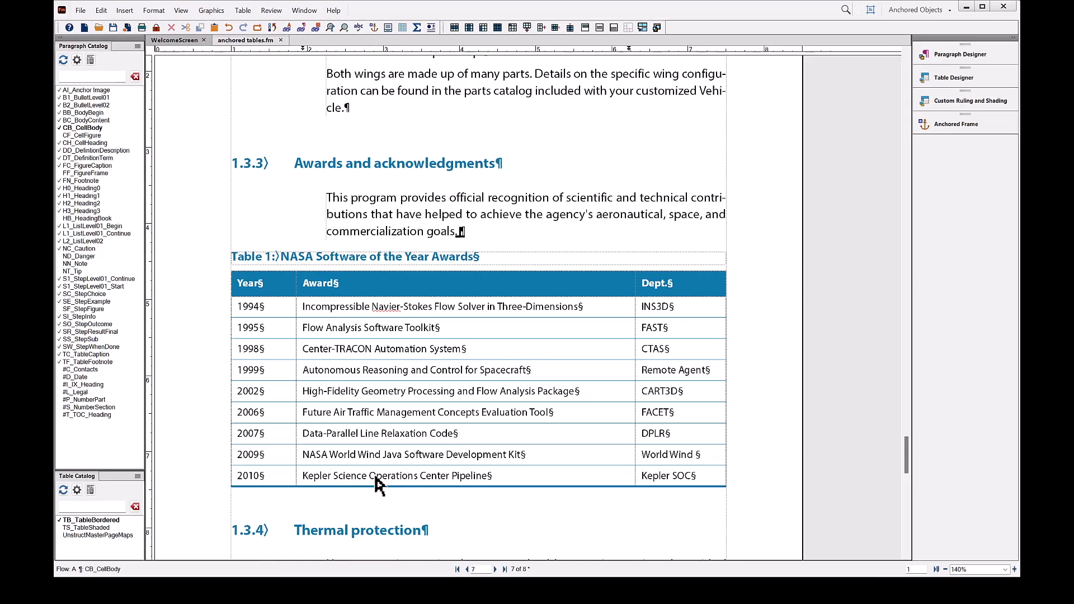
right_click(375, 476)
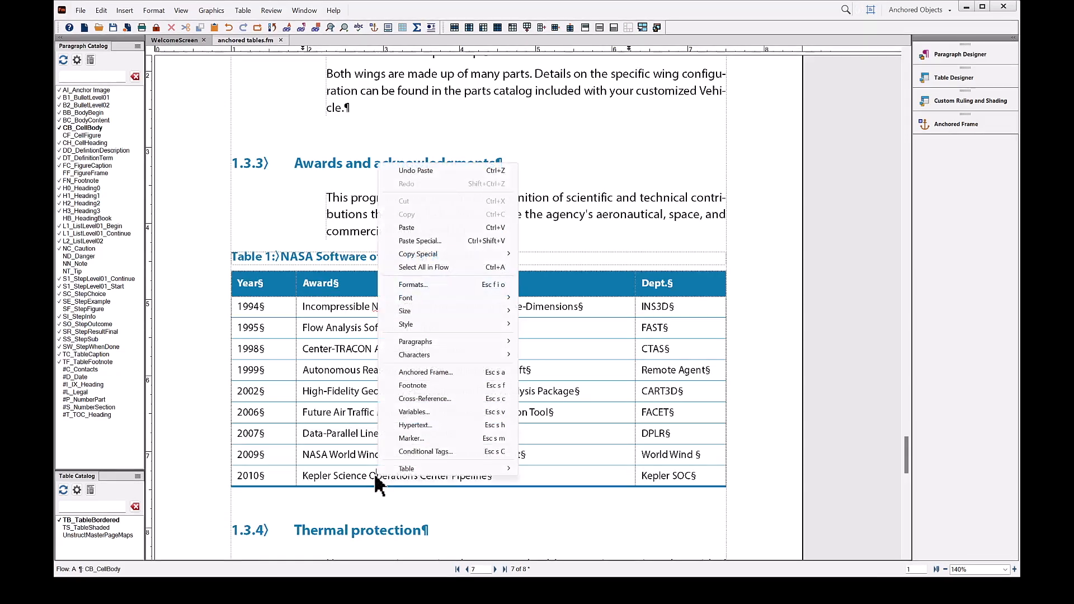
click(406, 228)
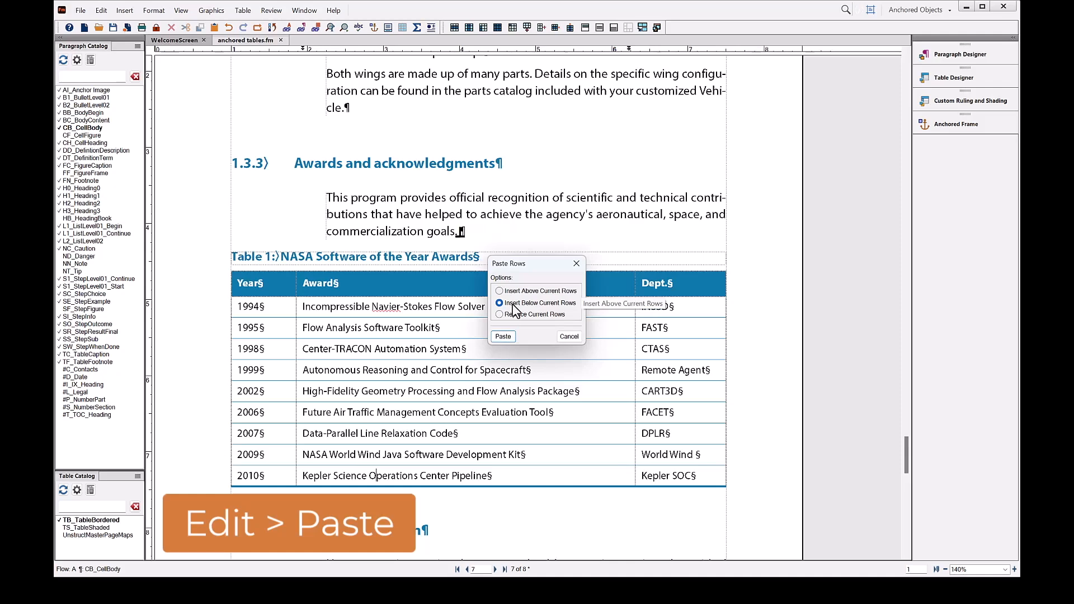
click(504, 336)
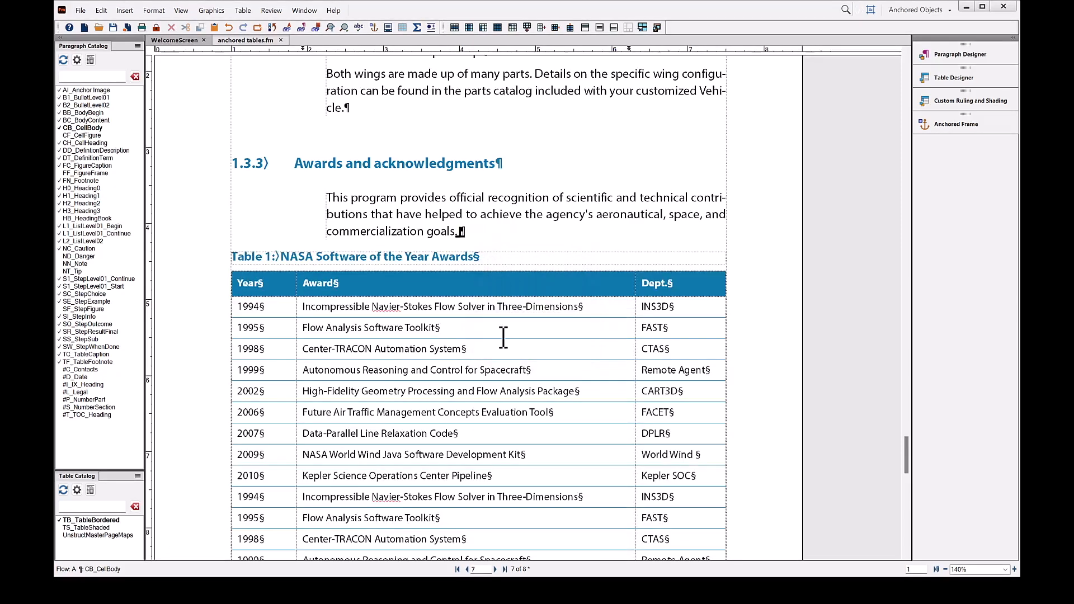
Insert the Table Continuation and Table Sheet variables at the end of the current table's title
scroll(763, 439, down, 1)
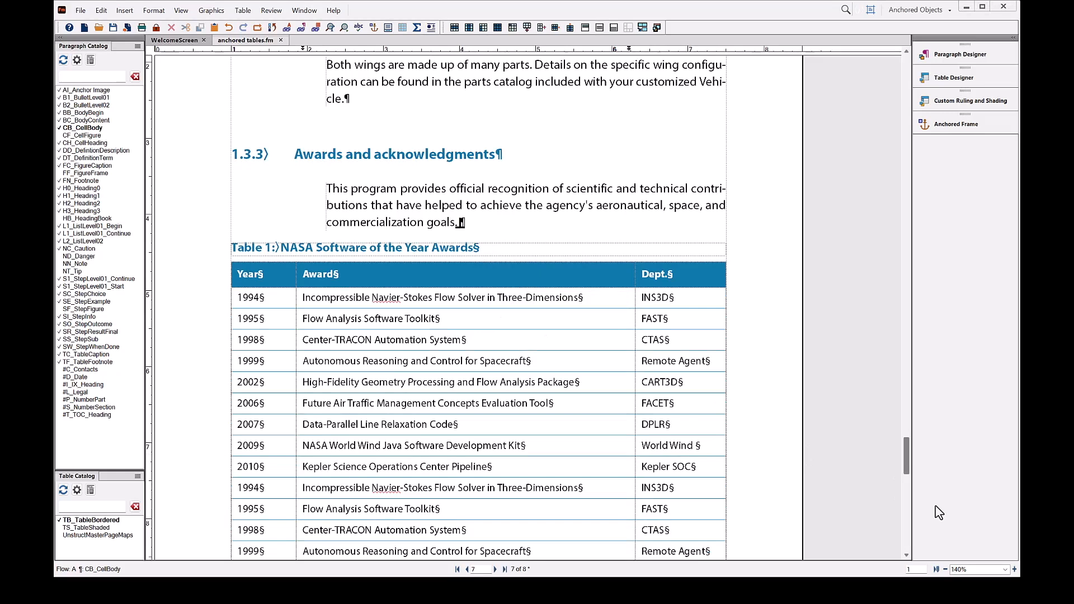
click(944, 570)
click(944, 569)
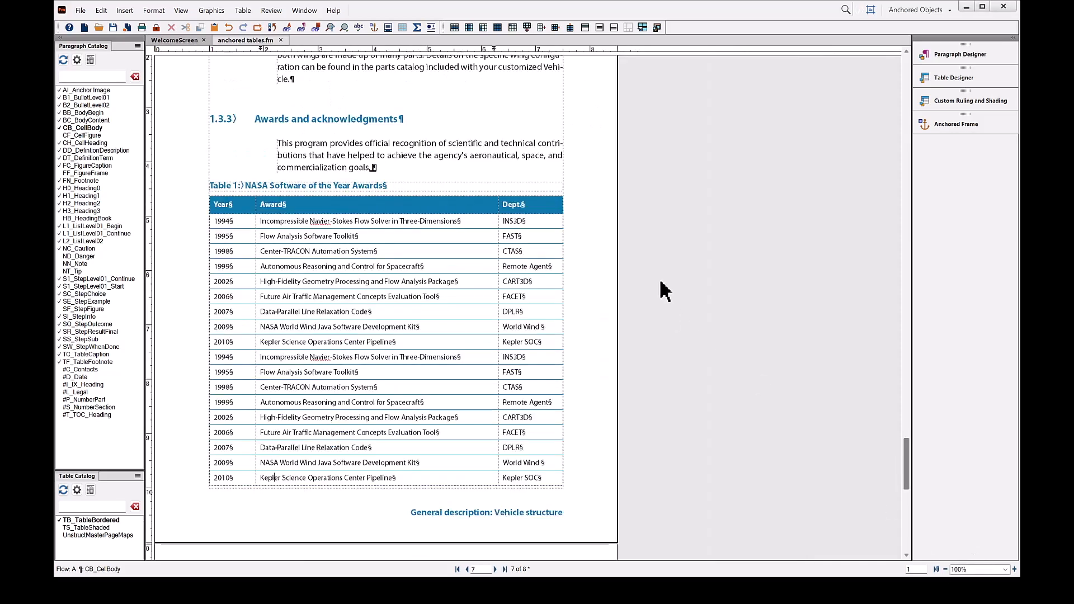
scroll(665, 291, down, 3)
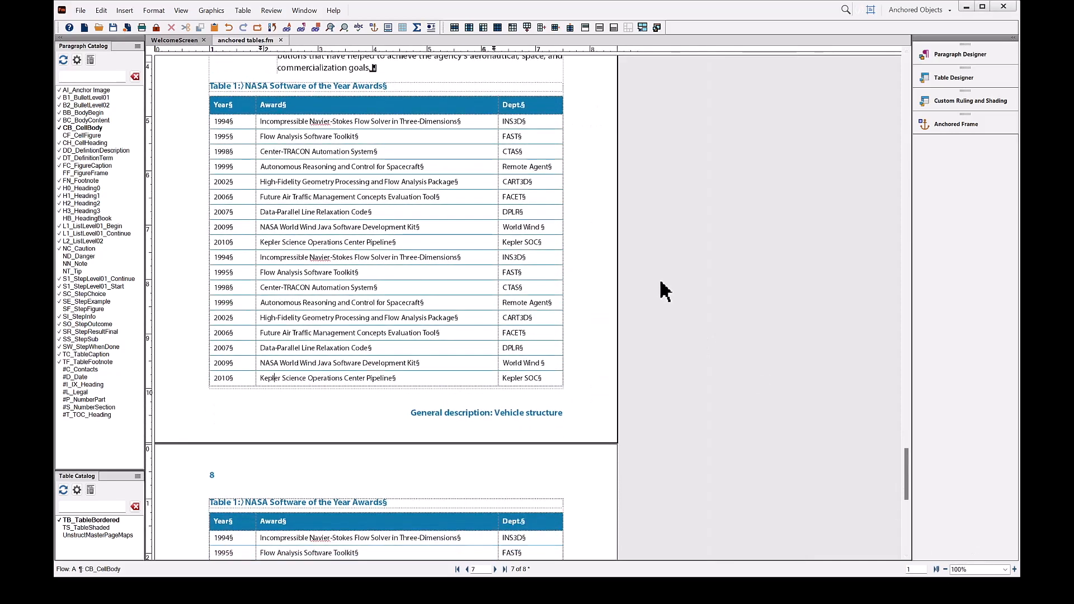
scroll(665, 291, down, 1)
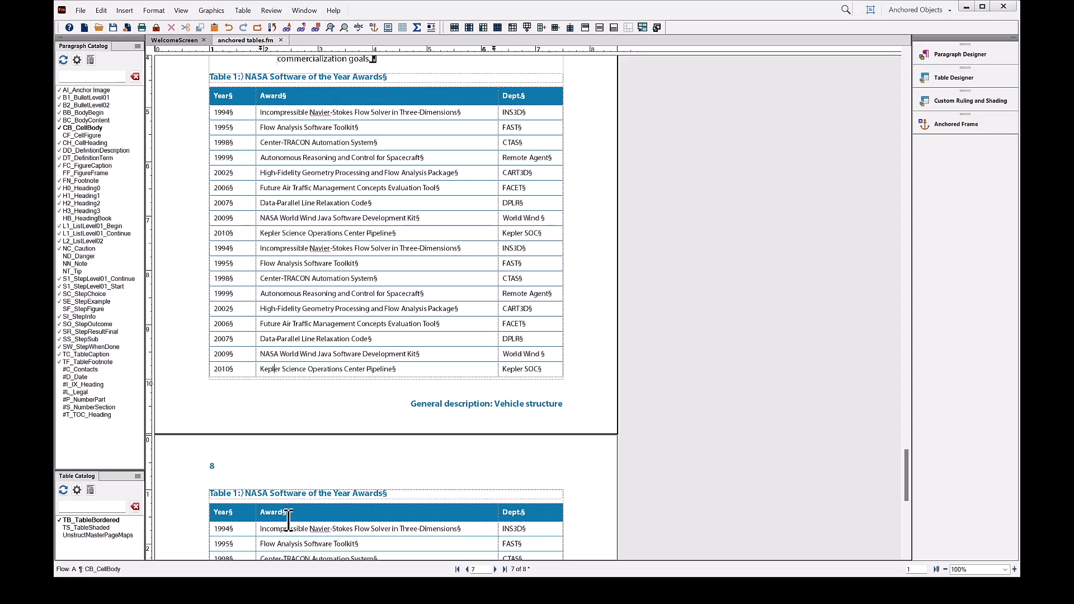
click(403, 77)
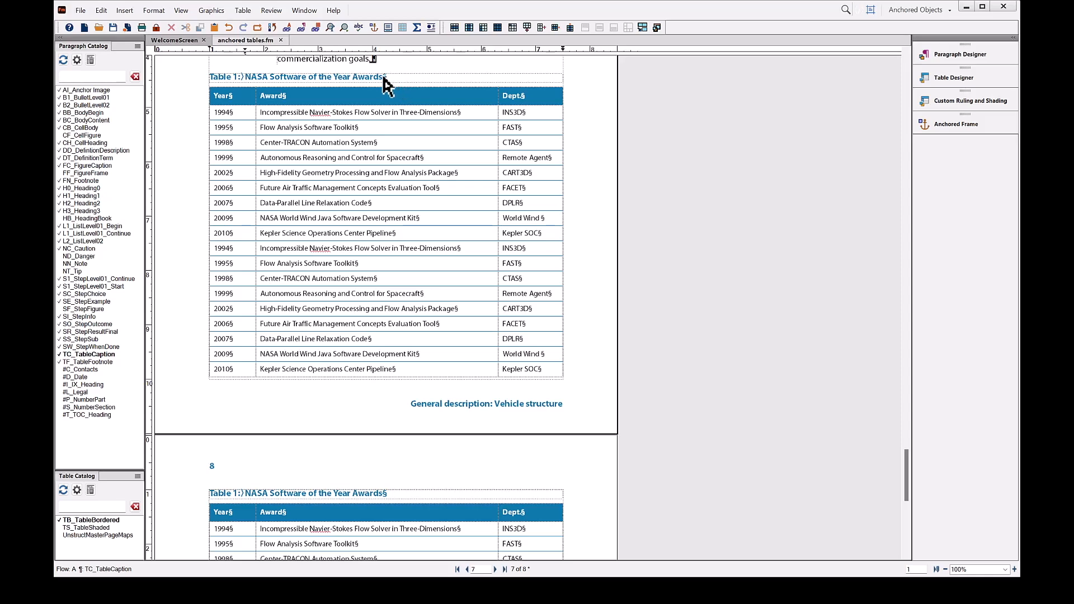
click(243, 11)
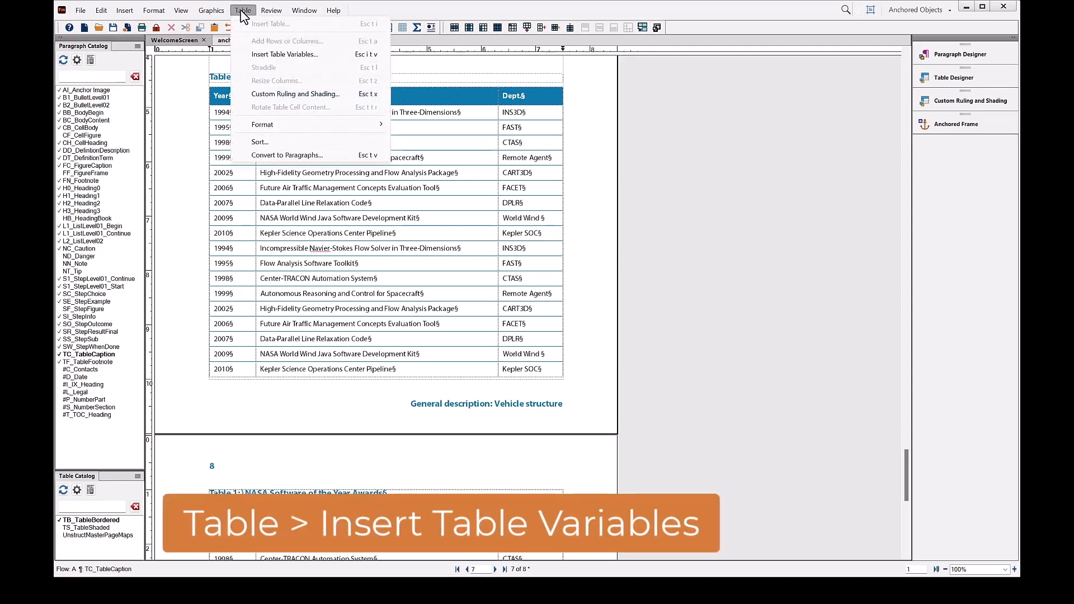
click(264, 56)
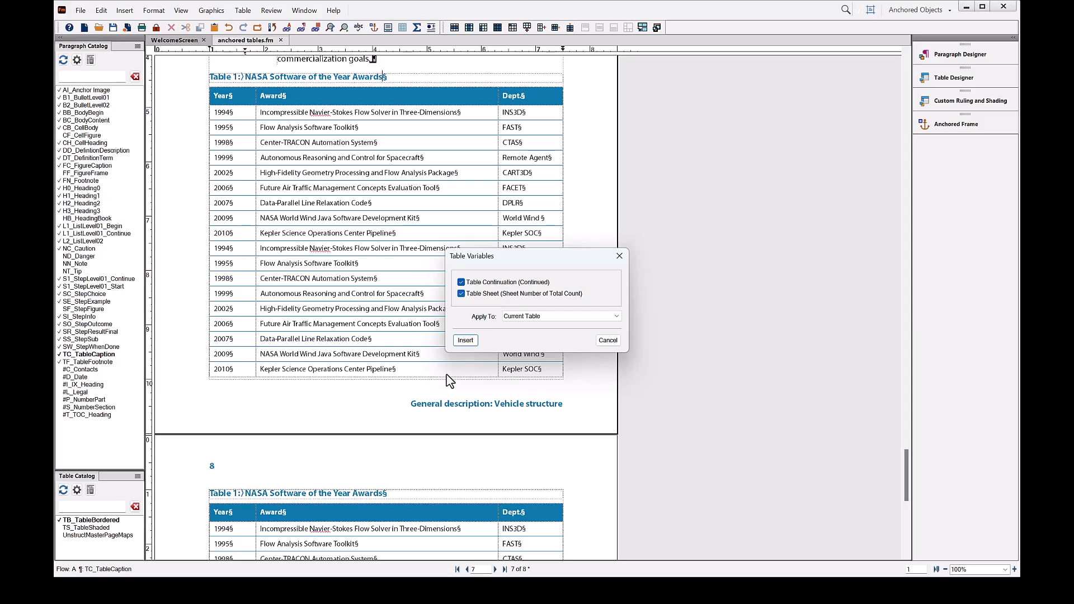
click(465, 340)
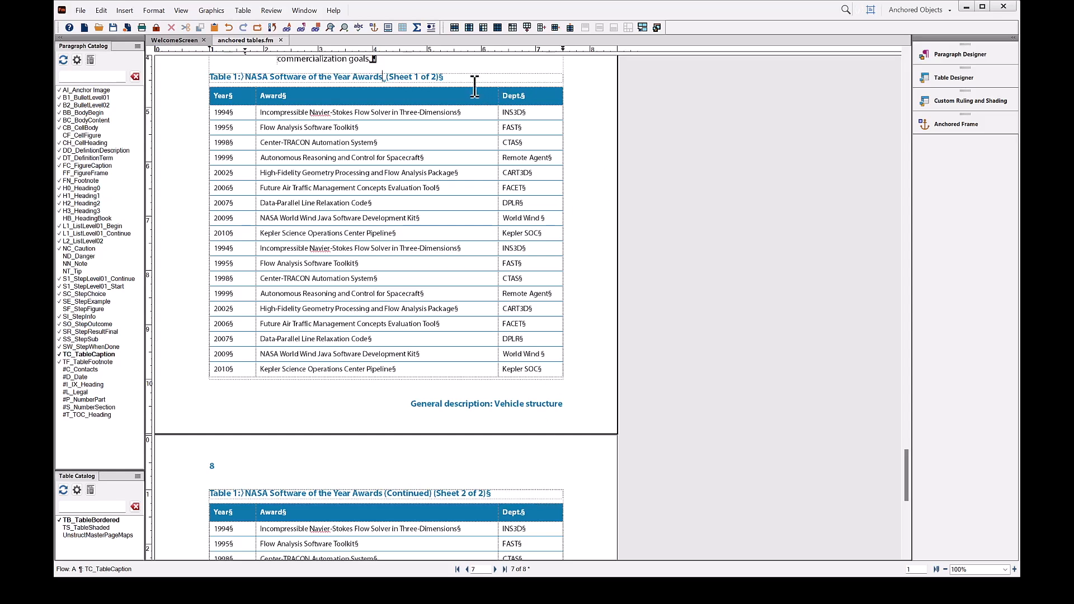
Delete the sheet number variable from the table title on page 7 and refresh the display
click(448, 76)
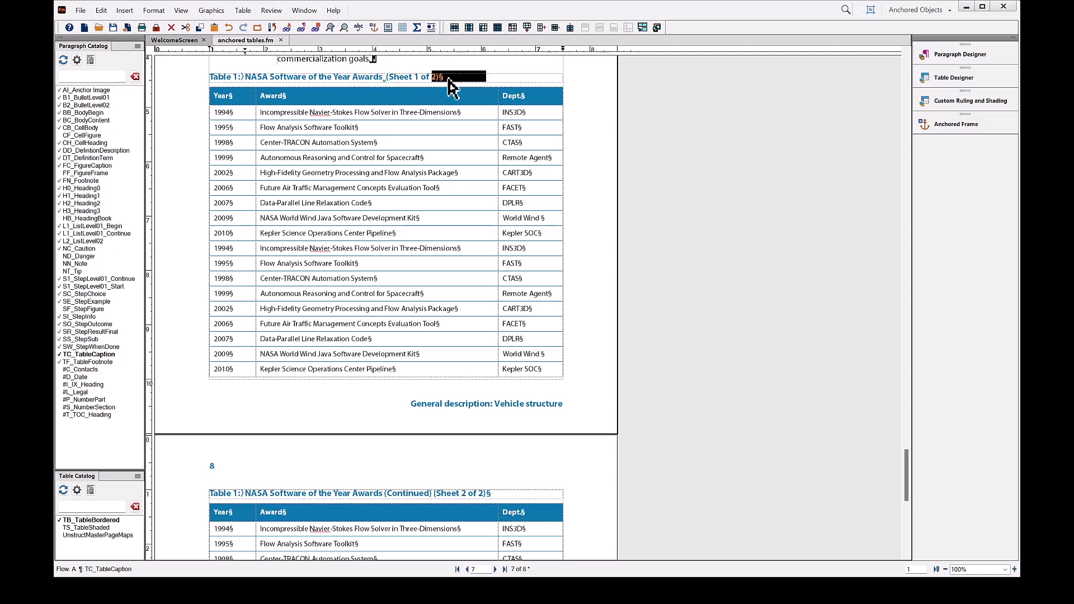
key(Delete)
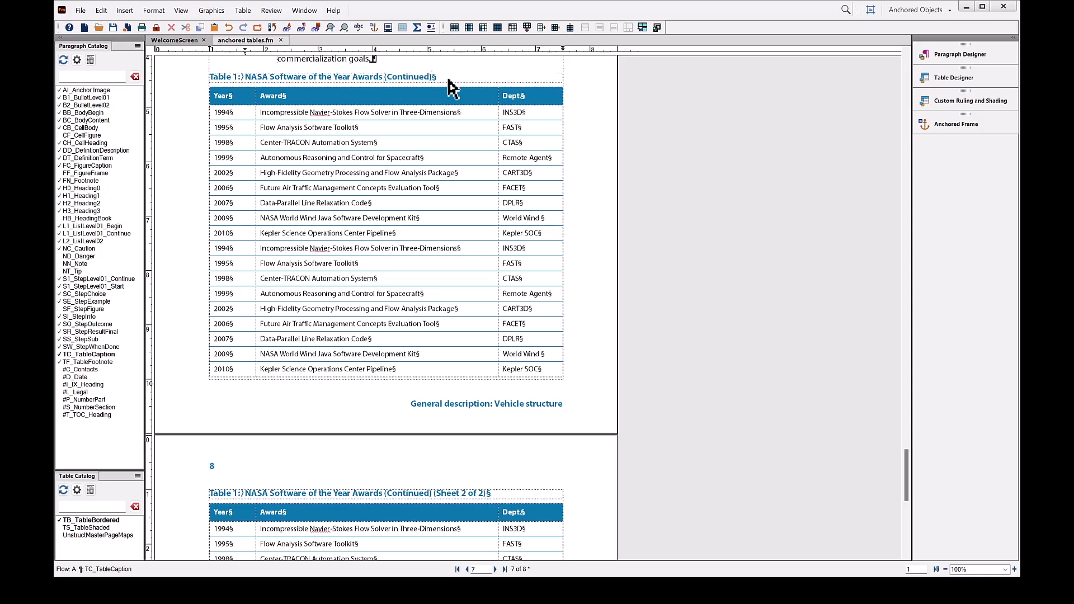
key(ctrl+l)
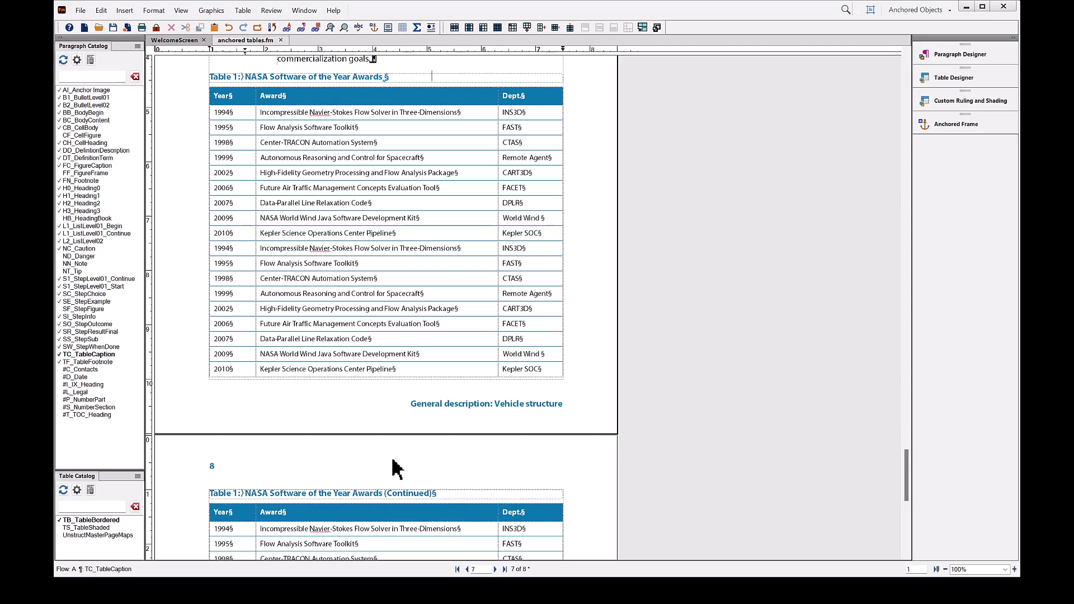
Turn off the display of borders in the document and check the awards table across pages 7 and 8
click(587, 346)
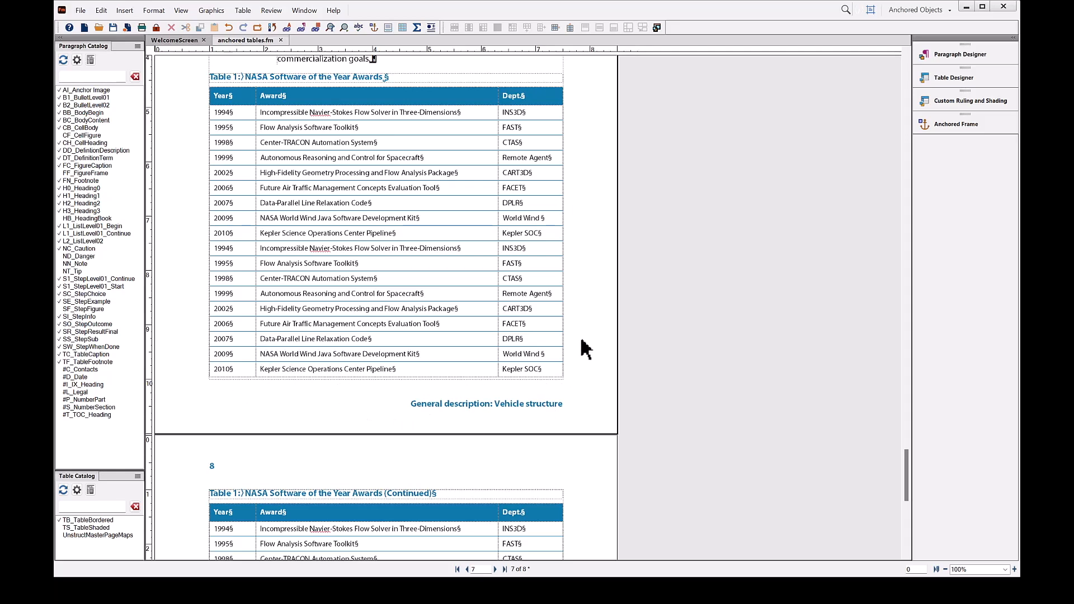
click(181, 11)
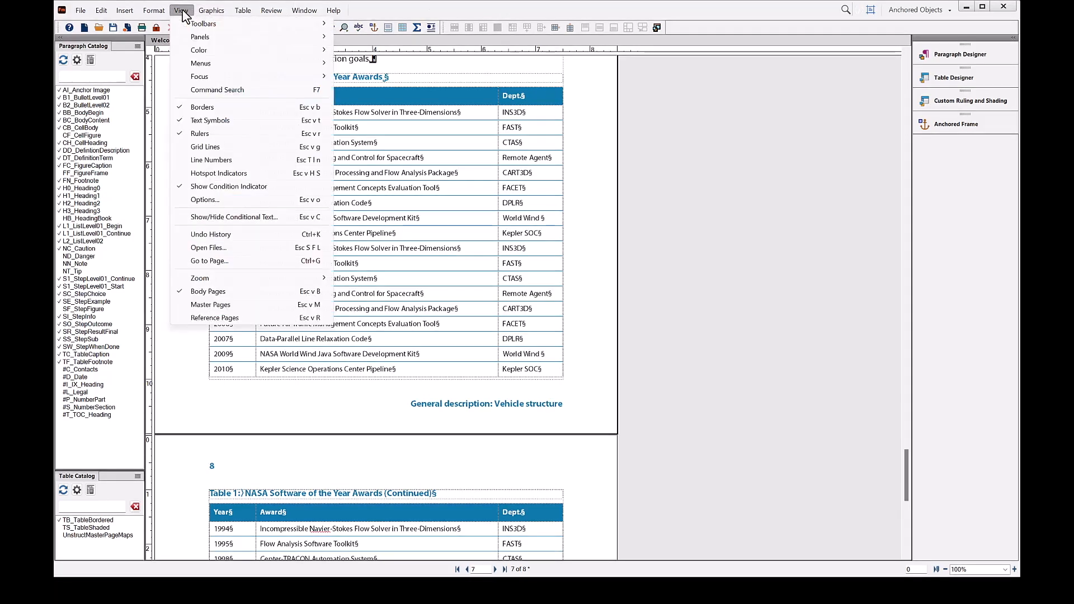
click(190, 108)
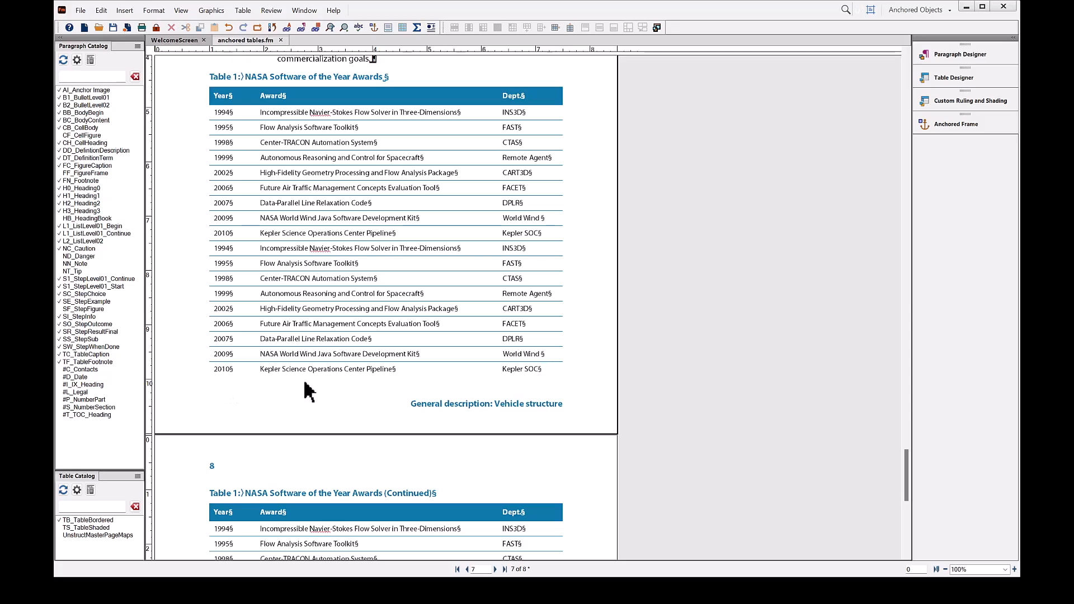
scroll(577, 370, down, 3)
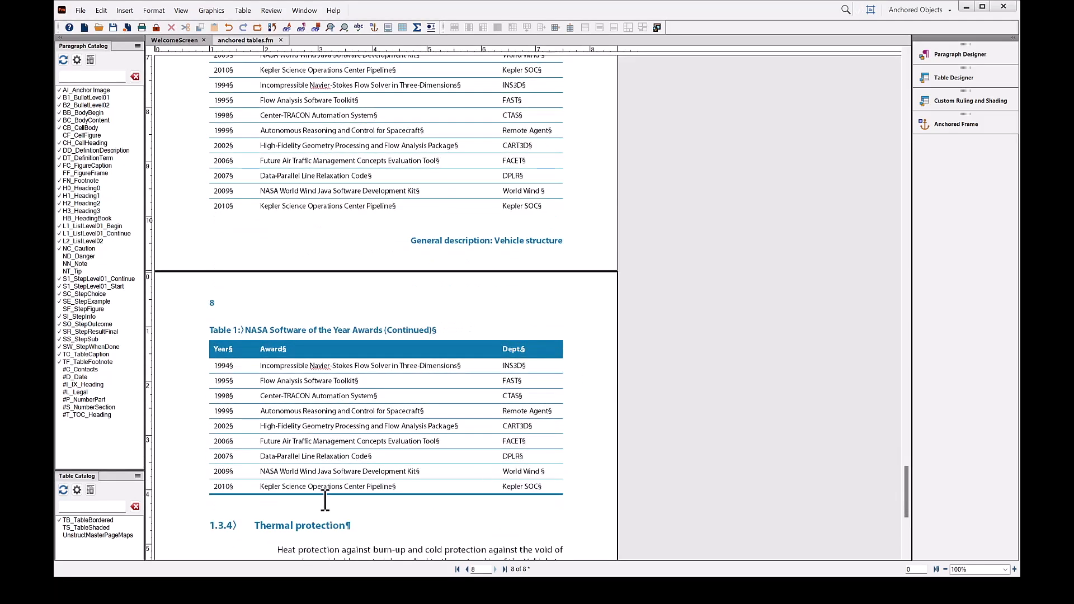
scroll(649, 380, up, 1)
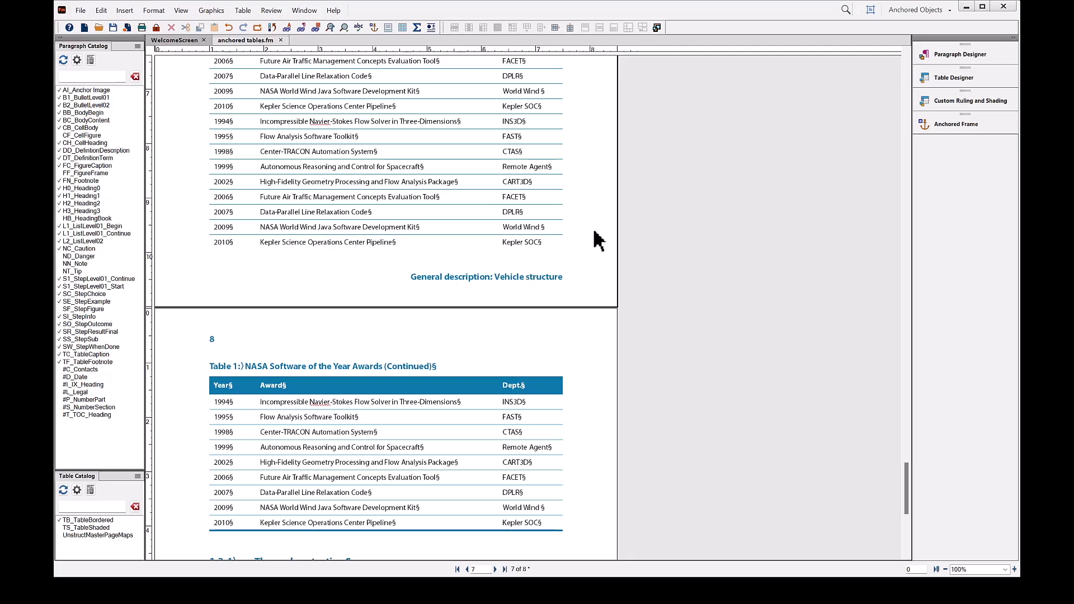
Turn off Draw Bottom Ruling on Last Sheet Only in the ruling properties of TB_TableBordered and update the style
click(421, 136)
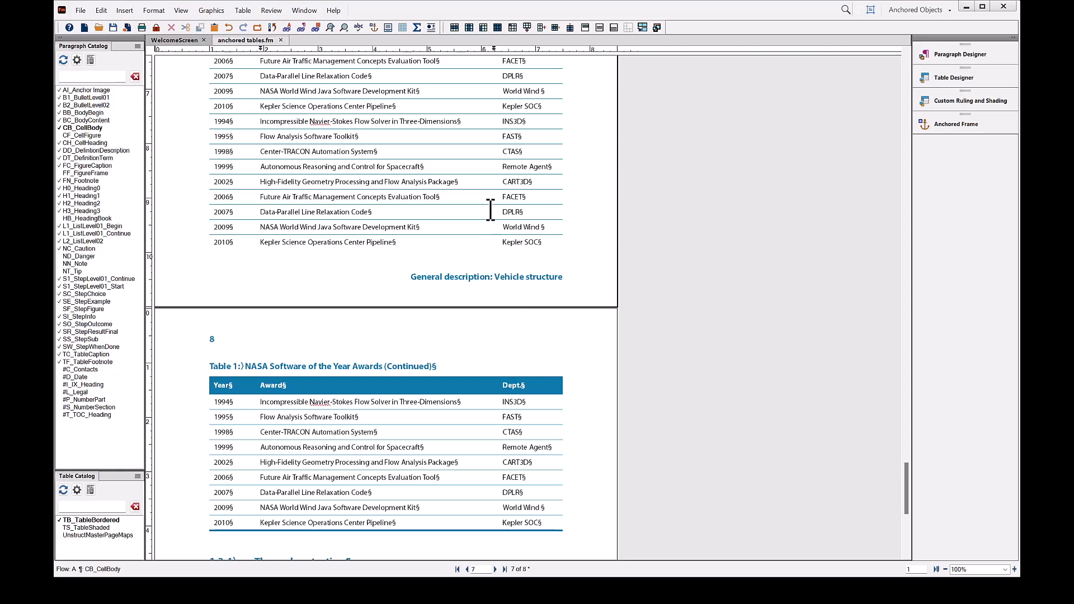
click(952, 78)
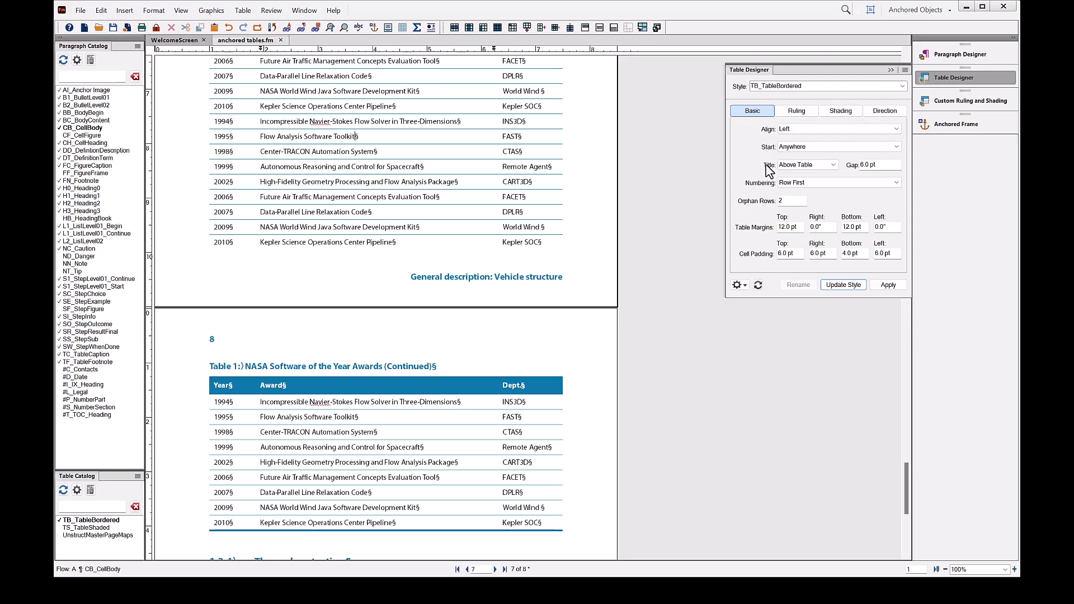
click(797, 114)
click(844, 109)
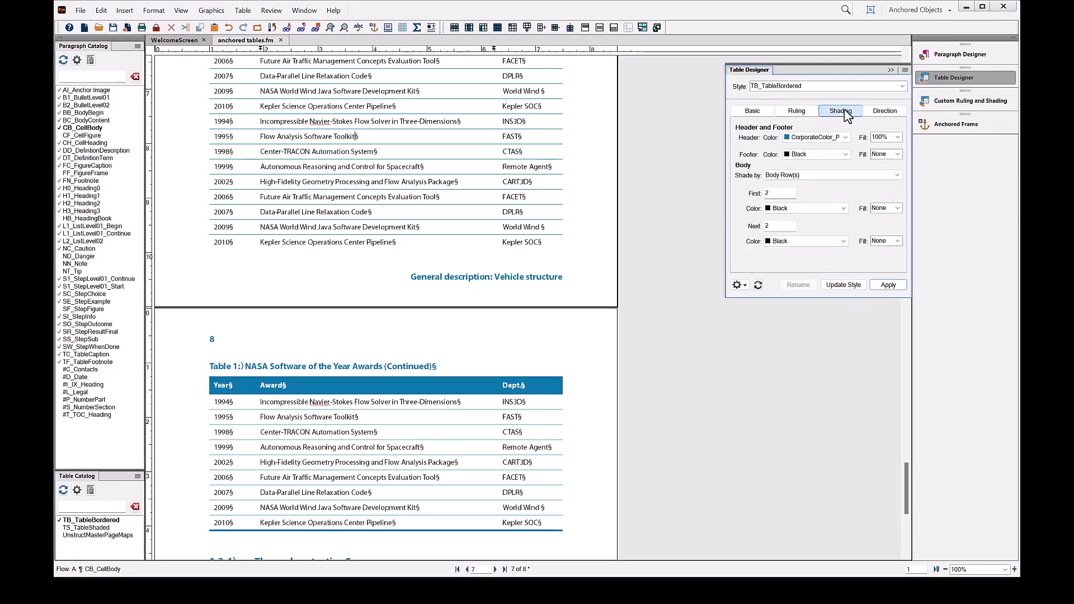
click(800, 115)
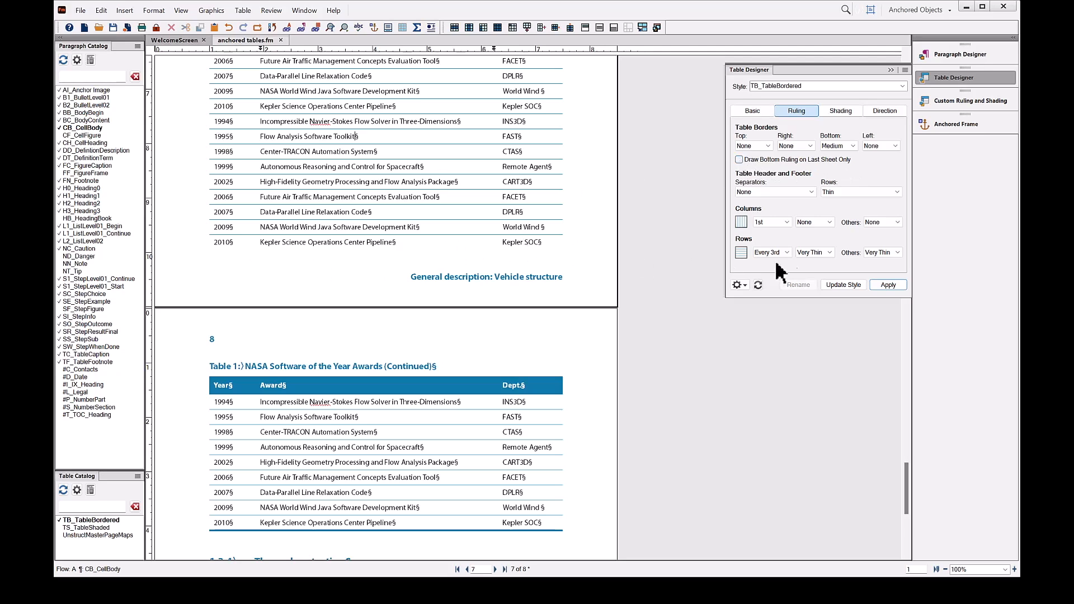
click(844, 285)
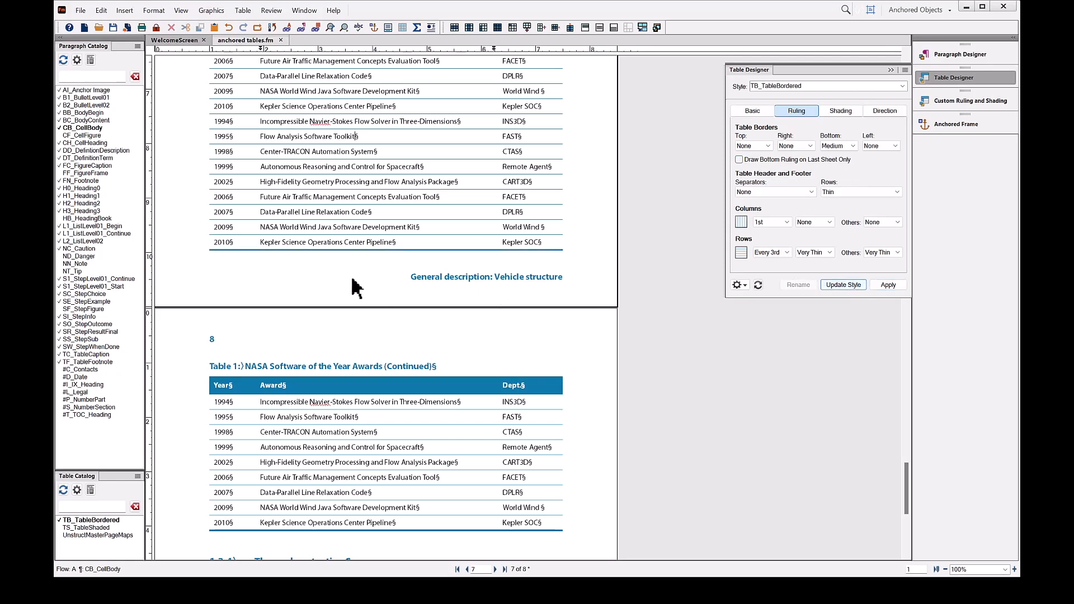
scroll(358, 280, down, 2)
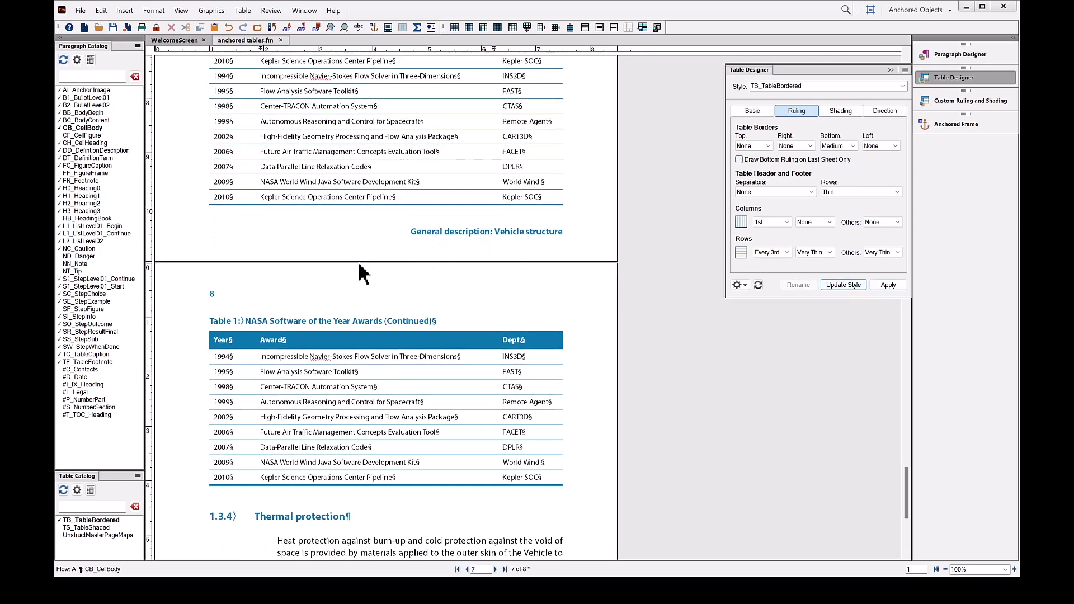
scroll(359, 265, up, 3)
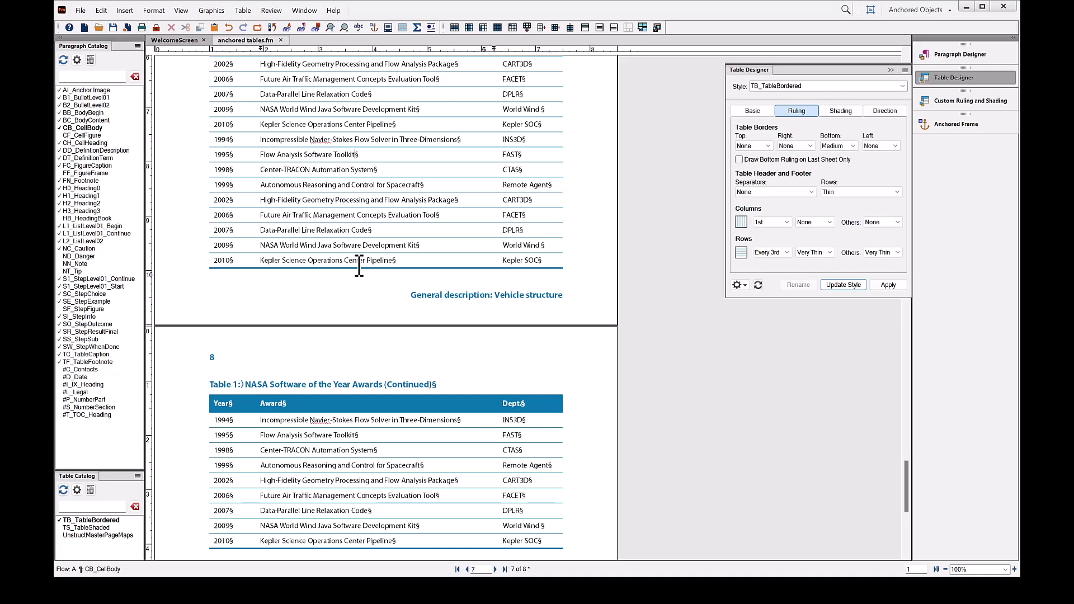
scroll(359, 265, up, 3)
scroll(359, 265, up, 3)
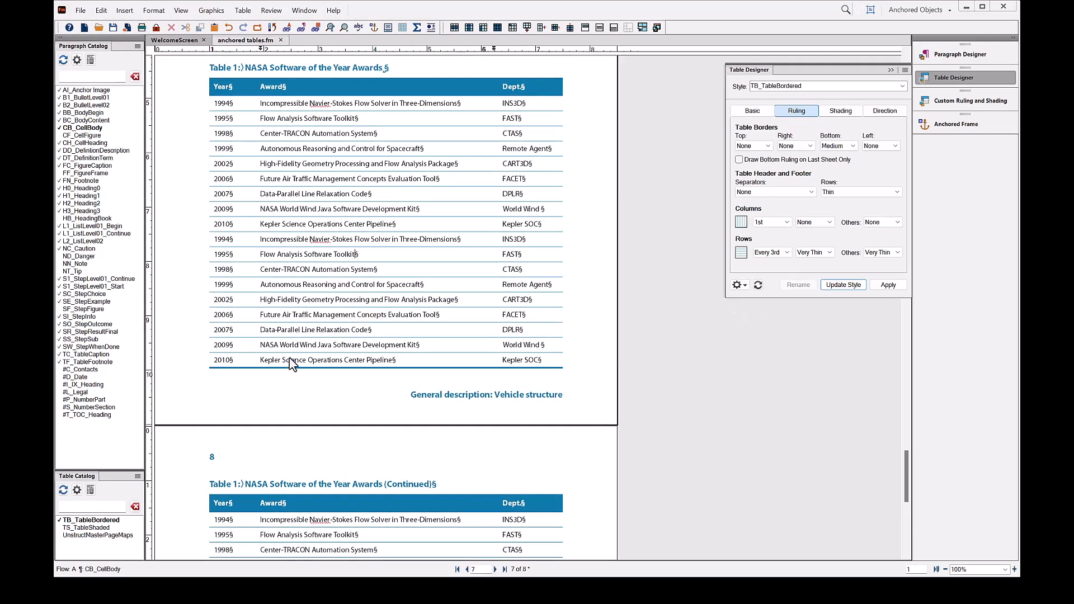
Switch the awards table's format between TS_TableShaded and TB_TableBordered to compare them, ending with TB_TableBordered
click(88, 529)
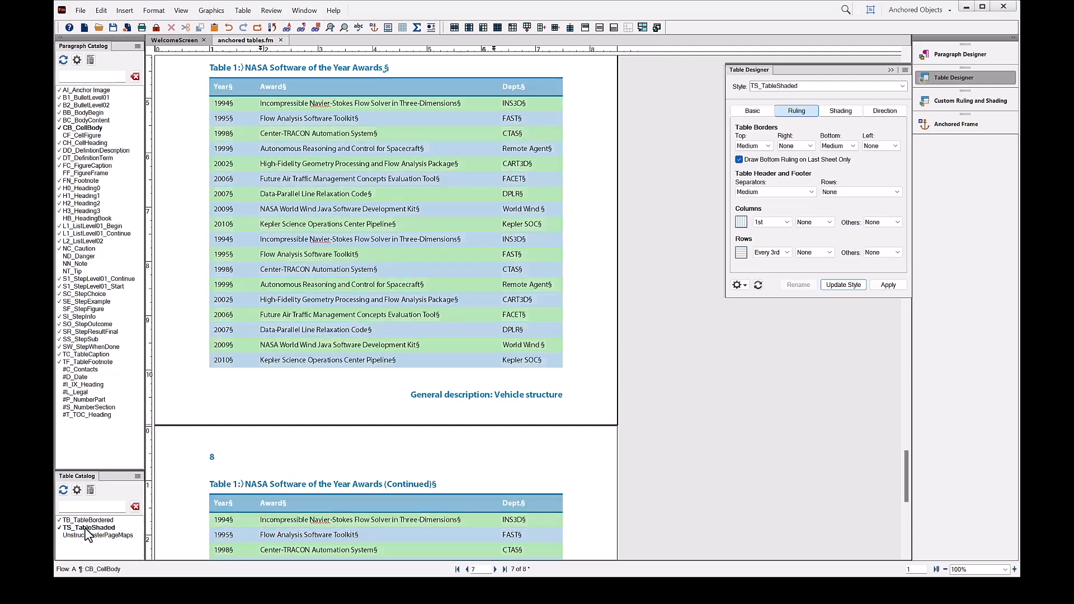
click(92, 521)
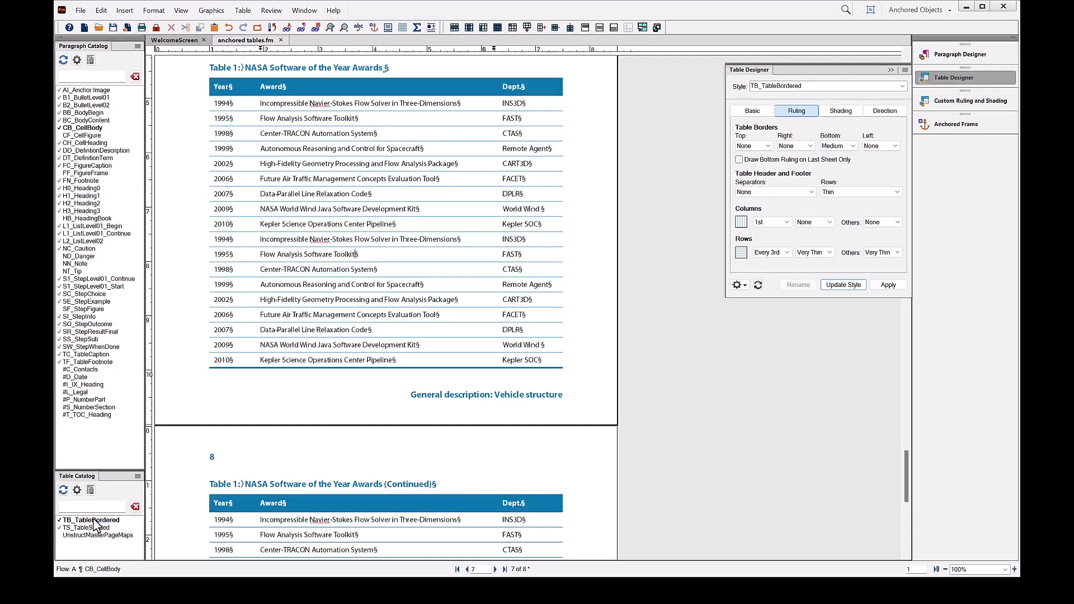
click(101, 527)
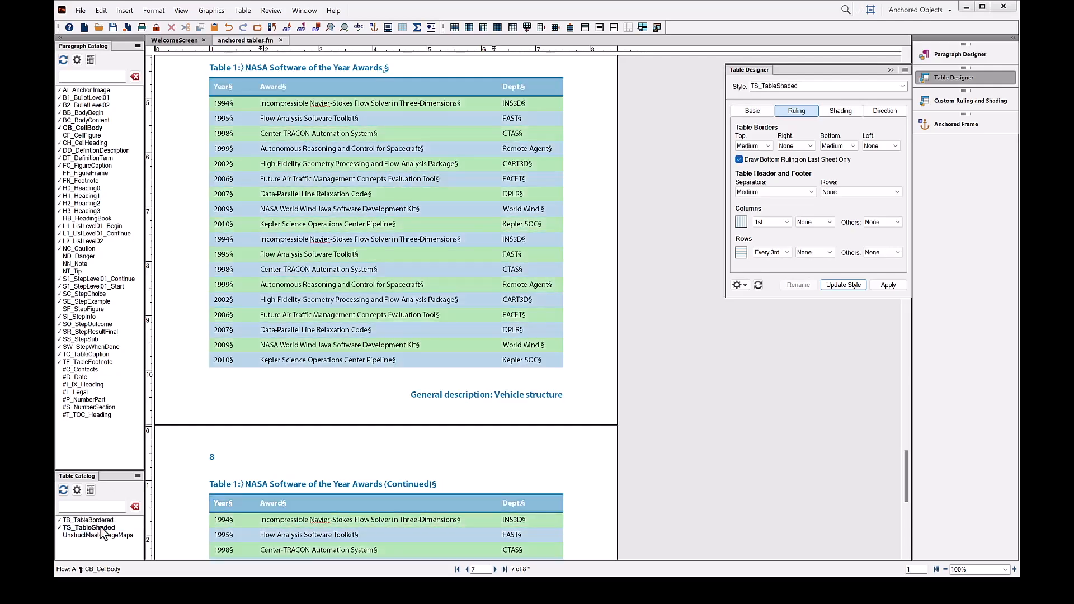
click(99, 521)
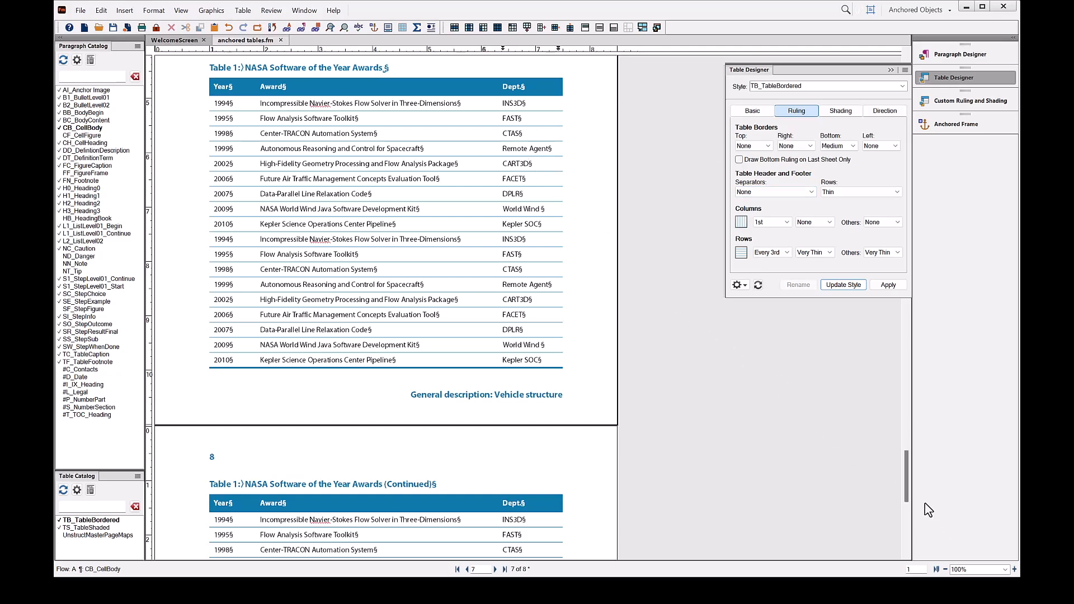
Zoom out to 80%, collapse the Table Designer, and examine how the awards table breaks across pages 7 and 8
click(945, 569)
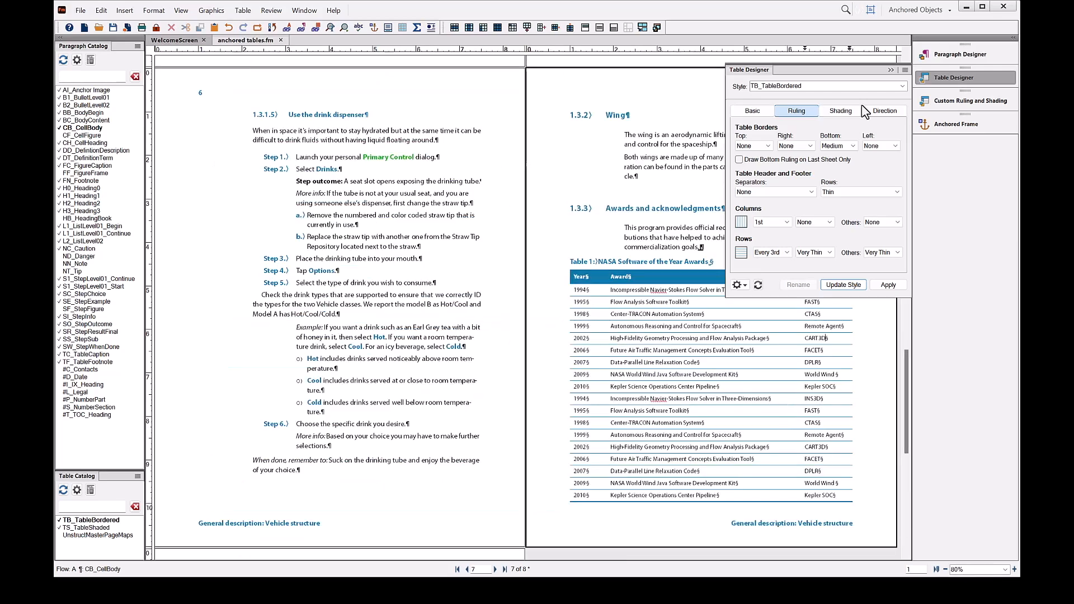
click(891, 70)
scroll(601, 243, down, 1)
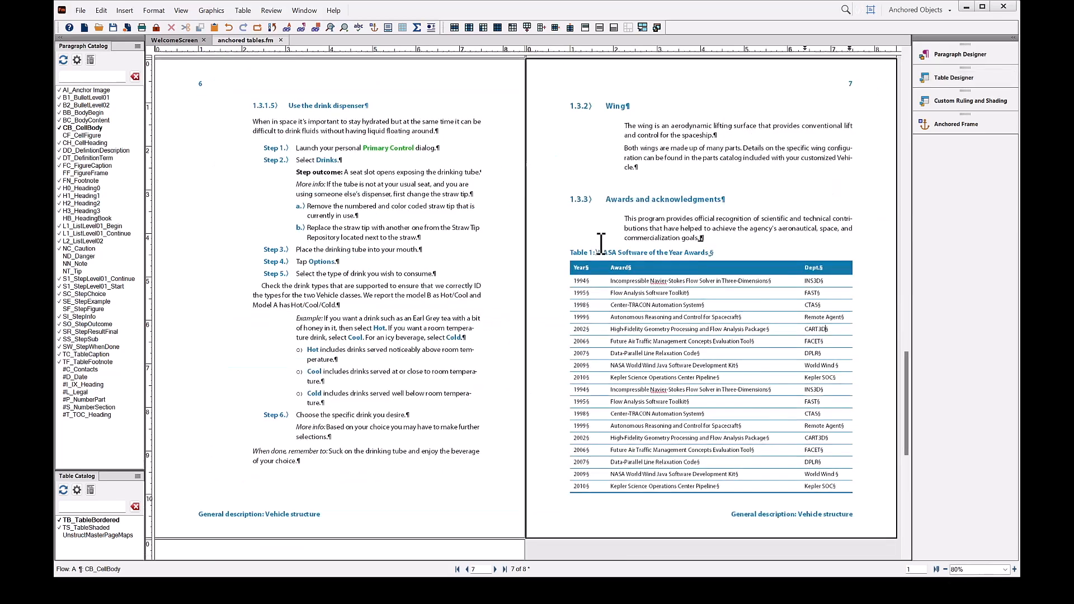
scroll(601, 244, down, 5)
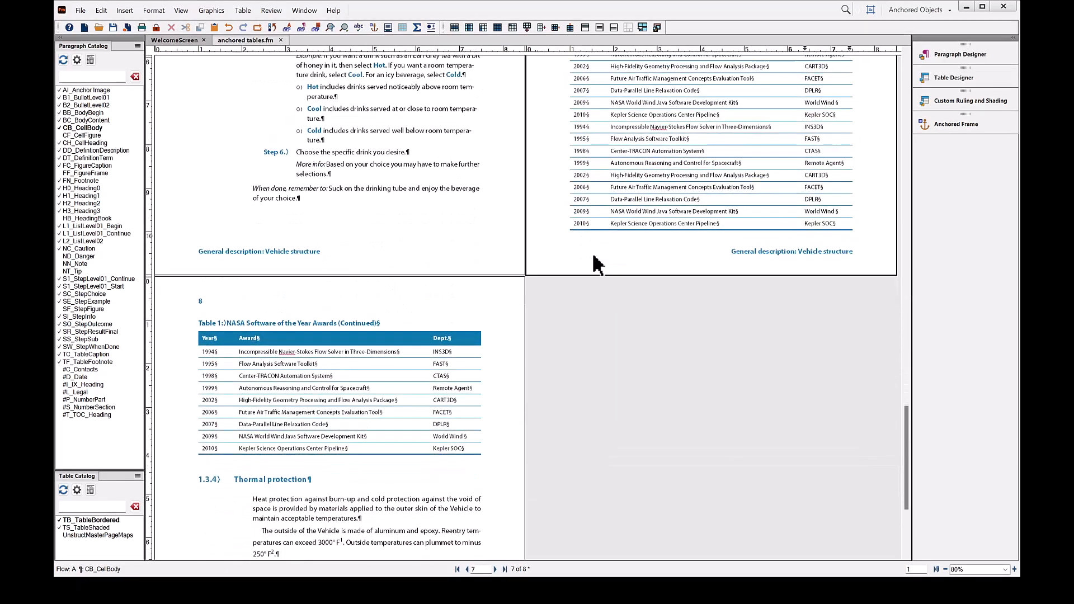
scroll(597, 266, down, 2)
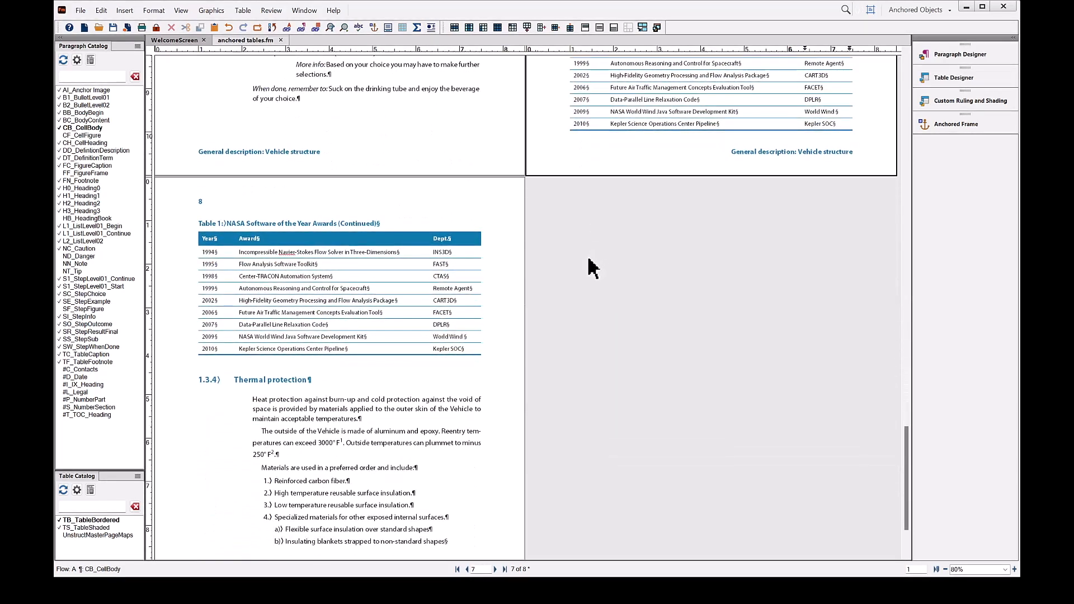
scroll(593, 269, up, 4)
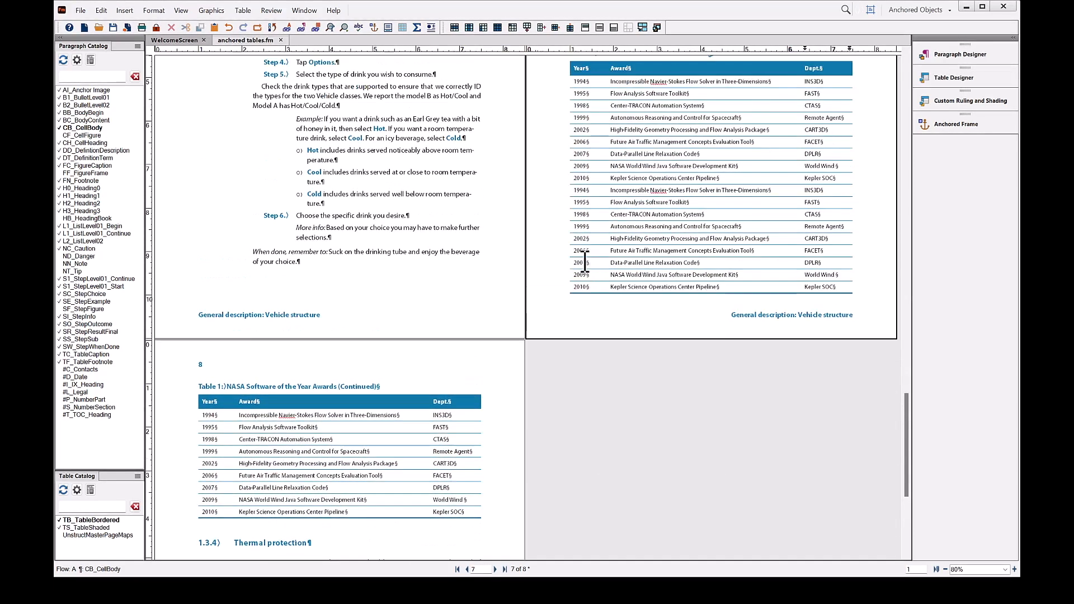
scroll(584, 254, up, 1)
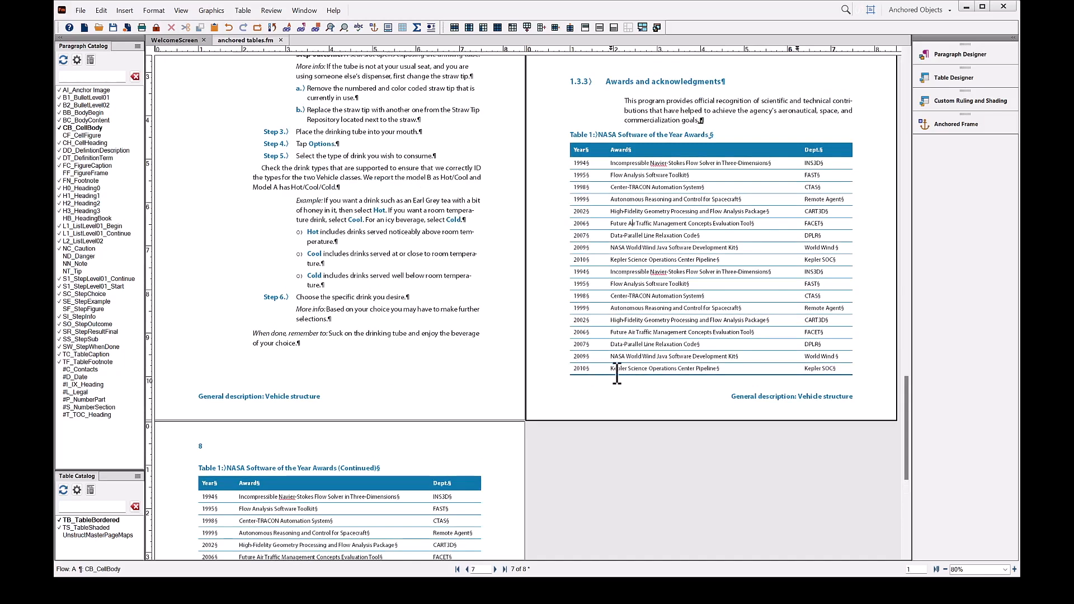
Set the row format of the last awards row on page 7 (2010, Kepler Science Operations Center Pipeline) to keep with the next row
drag(684, 369, 626, 365)
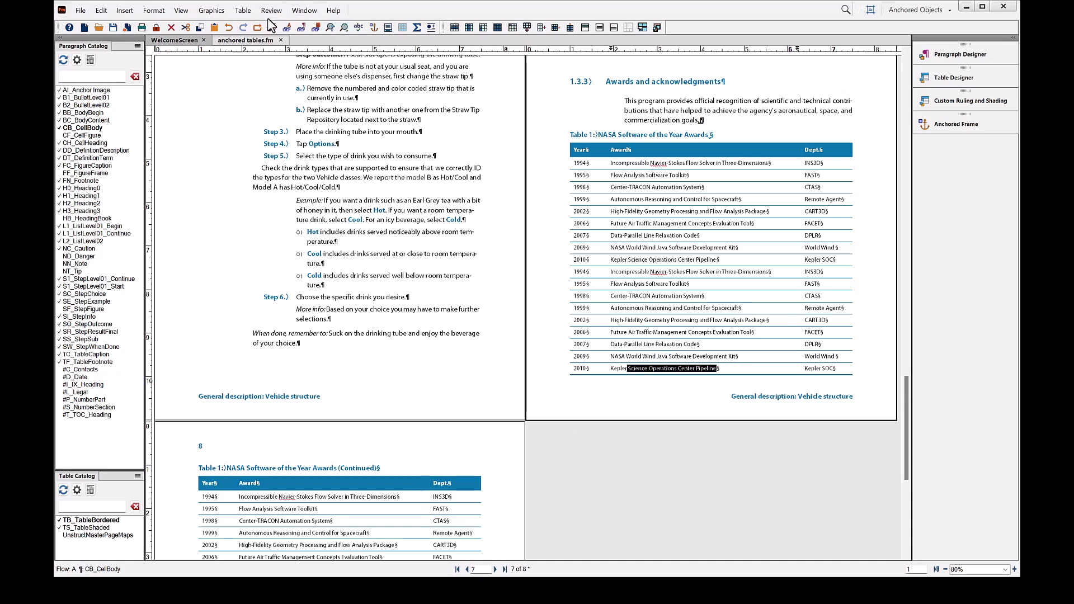
click(238, 12)
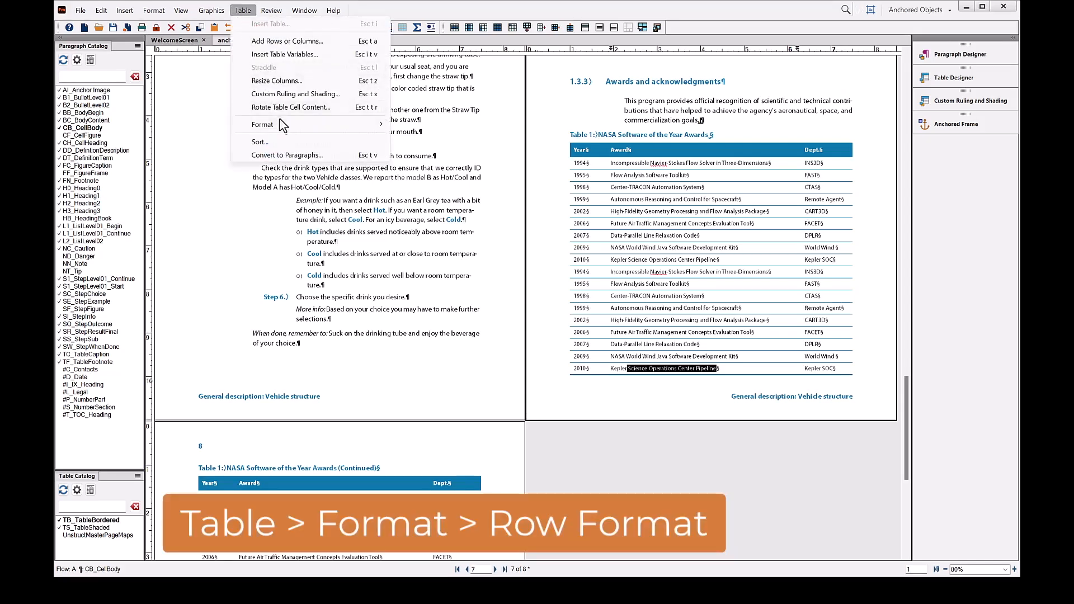
mouse_move(352, 124)
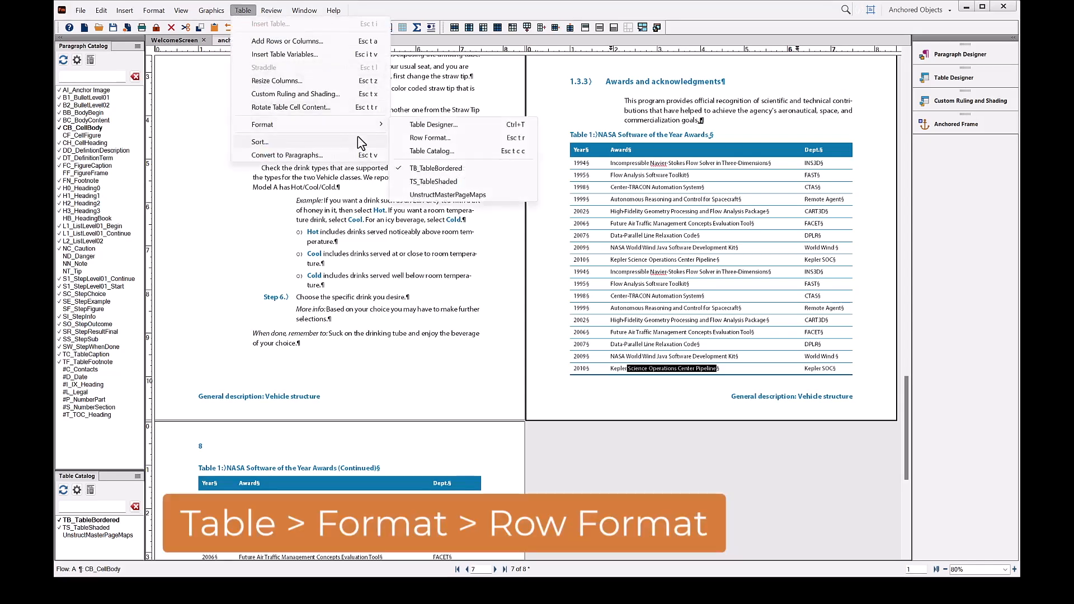
click(428, 138)
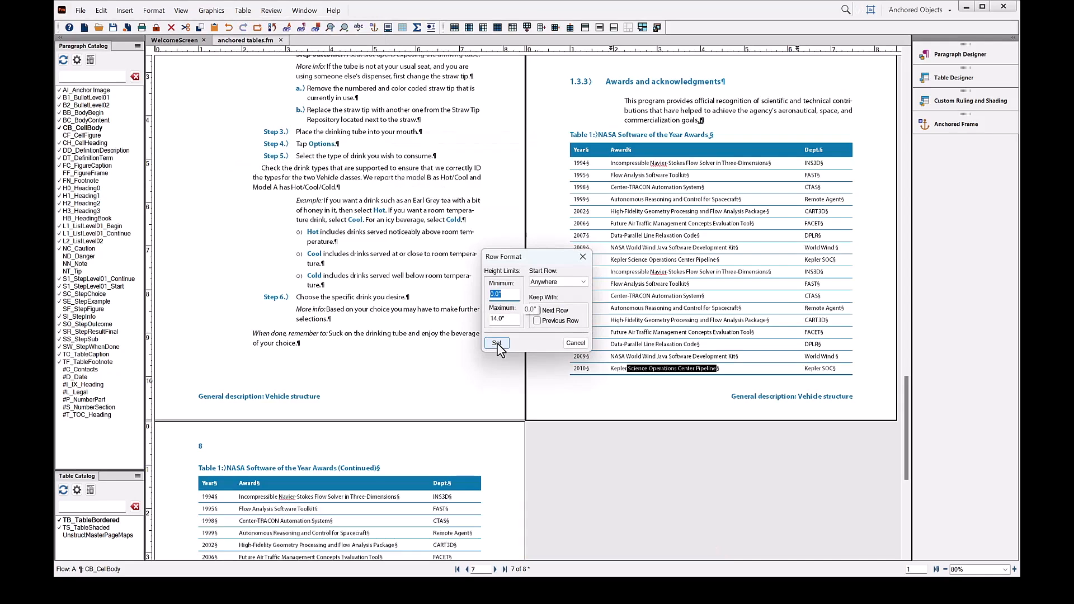
click(552, 313)
click(496, 343)
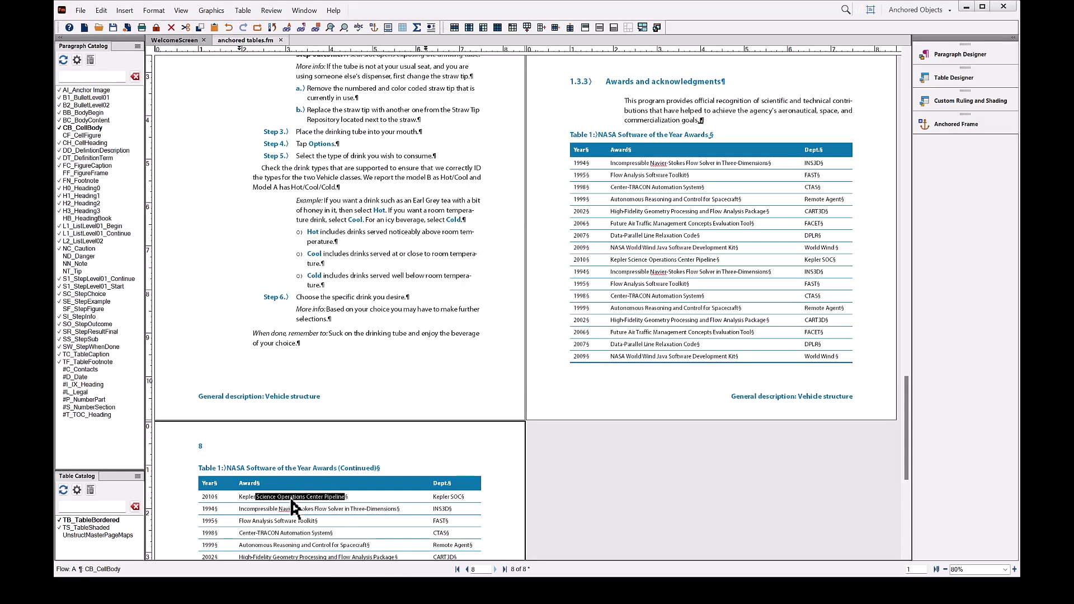
Set Orphan Rows to 50 for TB_TableBordered, update the style, and check the table's new page placement
click(621, 255)
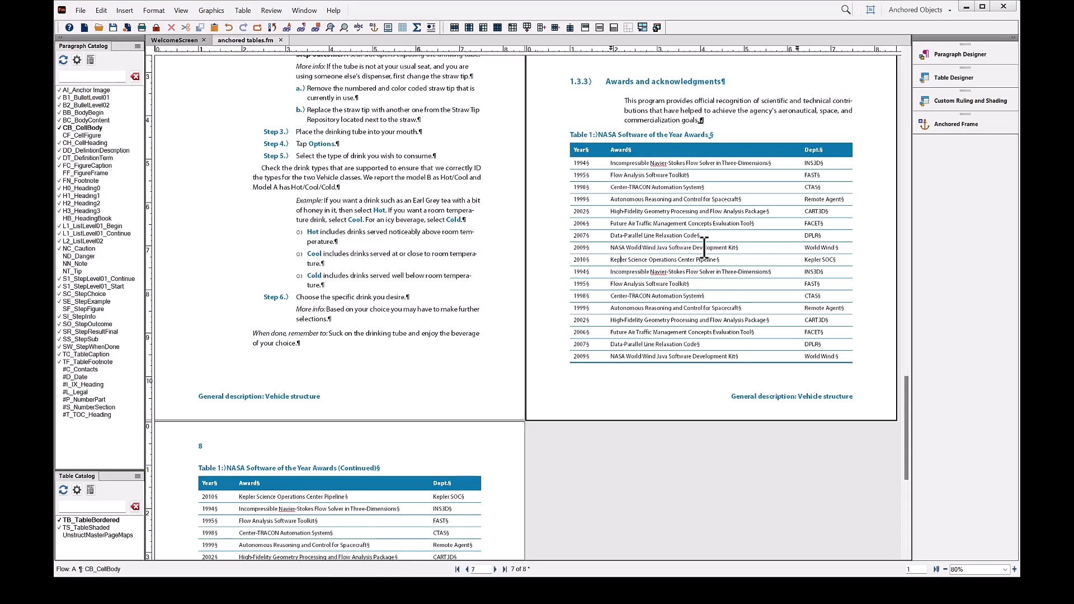
click(944, 84)
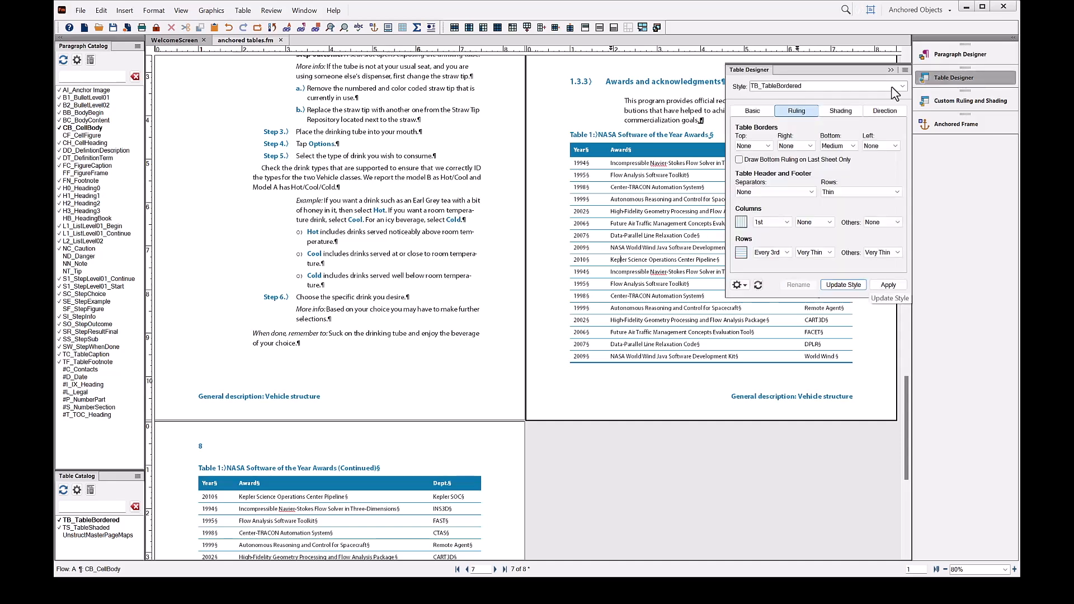
click(750, 114)
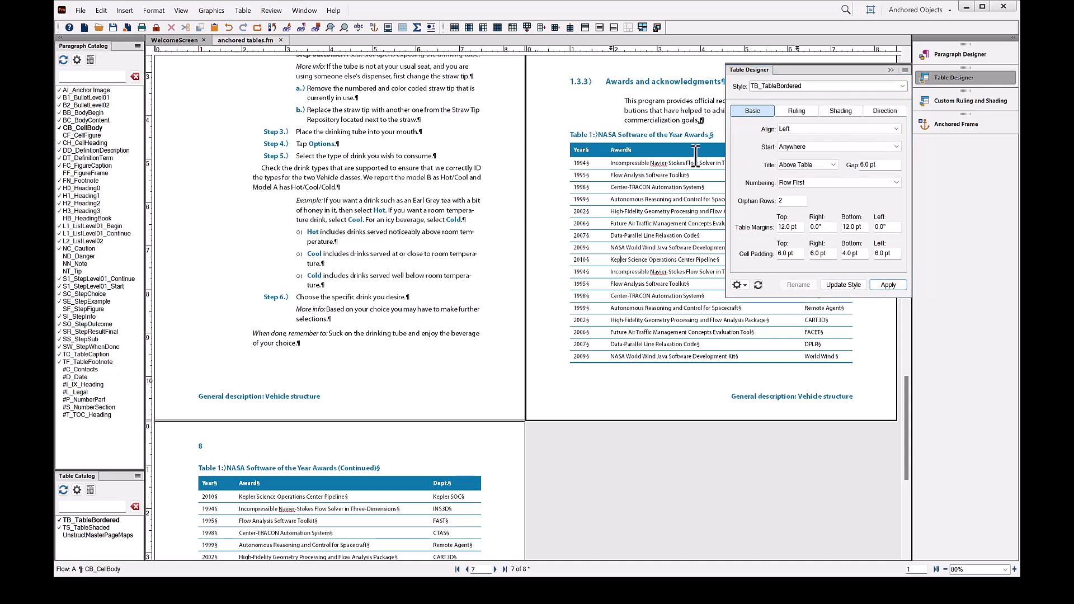
drag(798, 205, 764, 205)
click(844, 285)
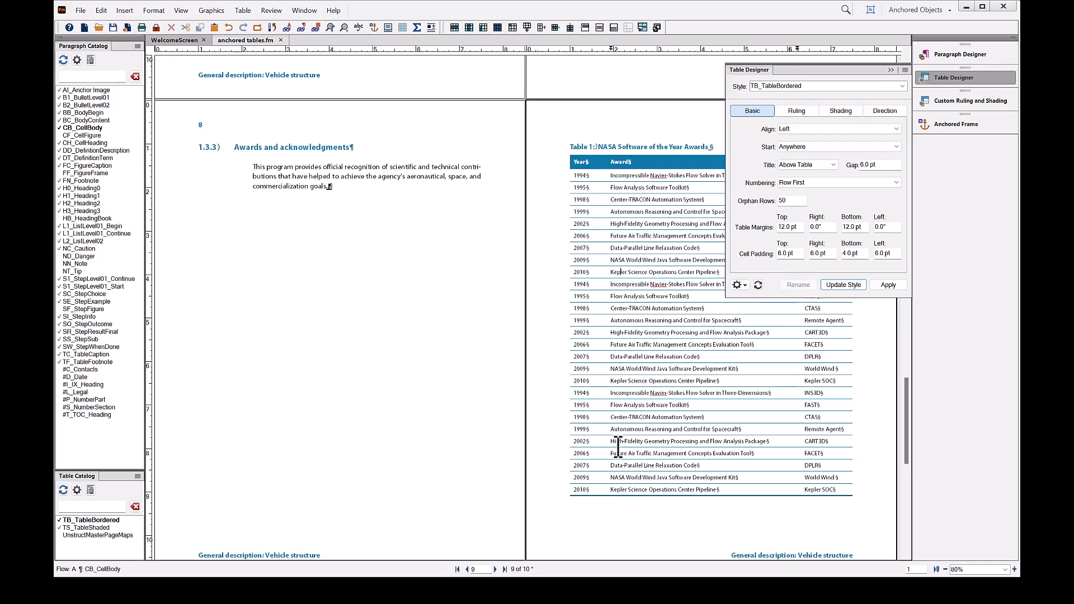
scroll(619, 449, down, 5)
scroll(621, 451, down, 1)
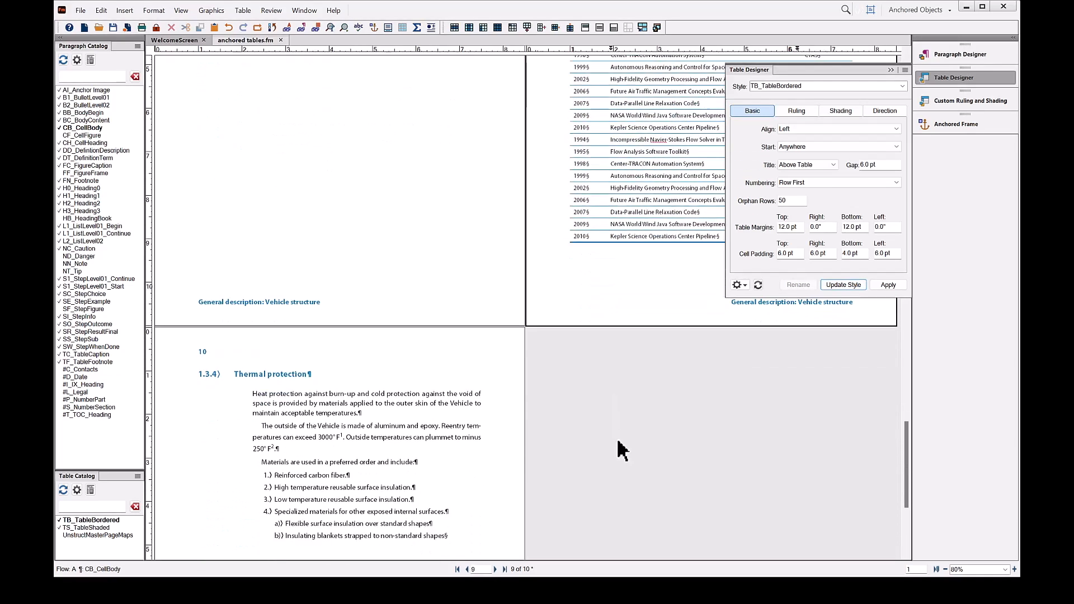
scroll(617, 437, up, 4)
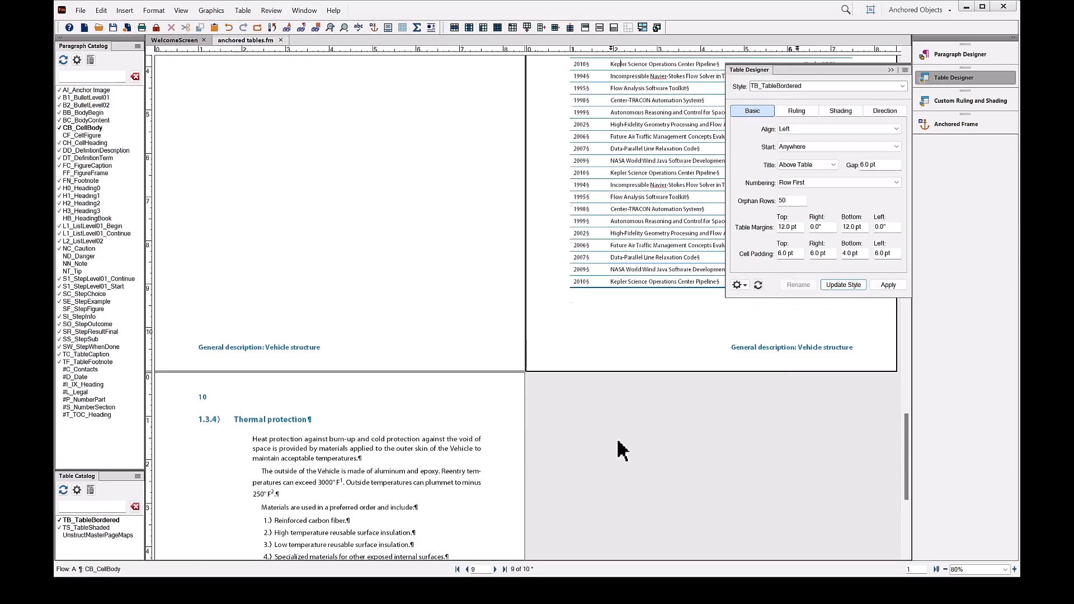
scroll(612, 428, up, 1)
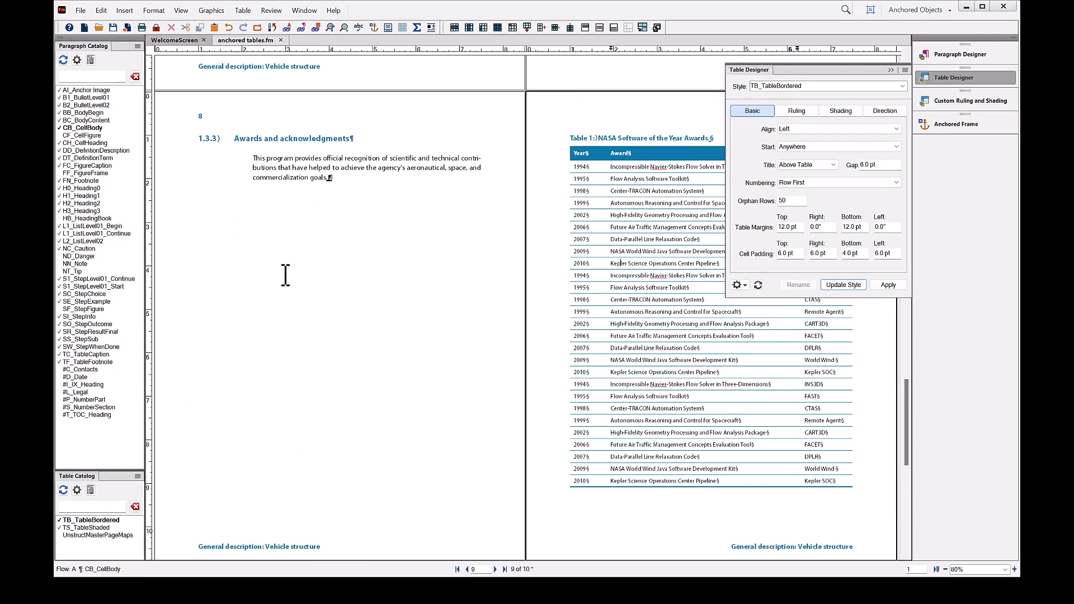
Set Orphan Rows to 2 for the awards table's TB_TableBordered format and update the style
click(623, 140)
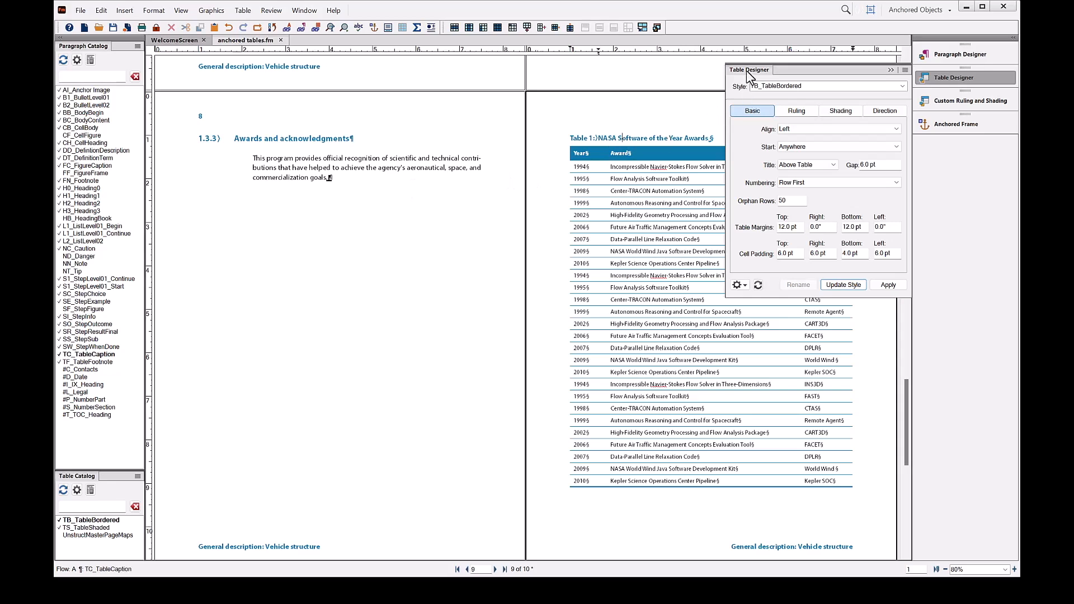
click(786, 147)
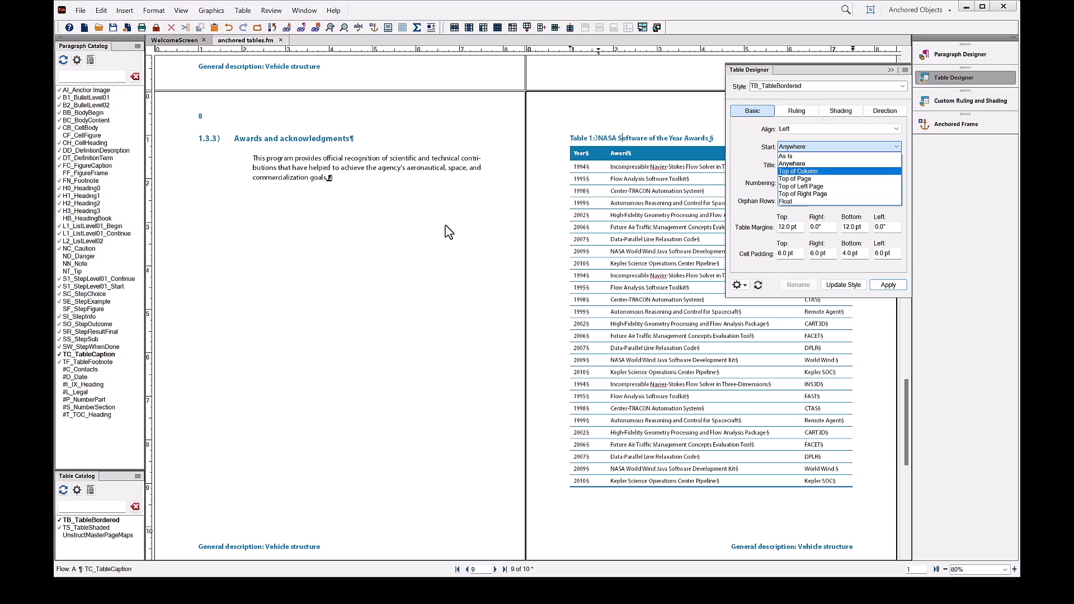
click(746, 144)
double_click(786, 200)
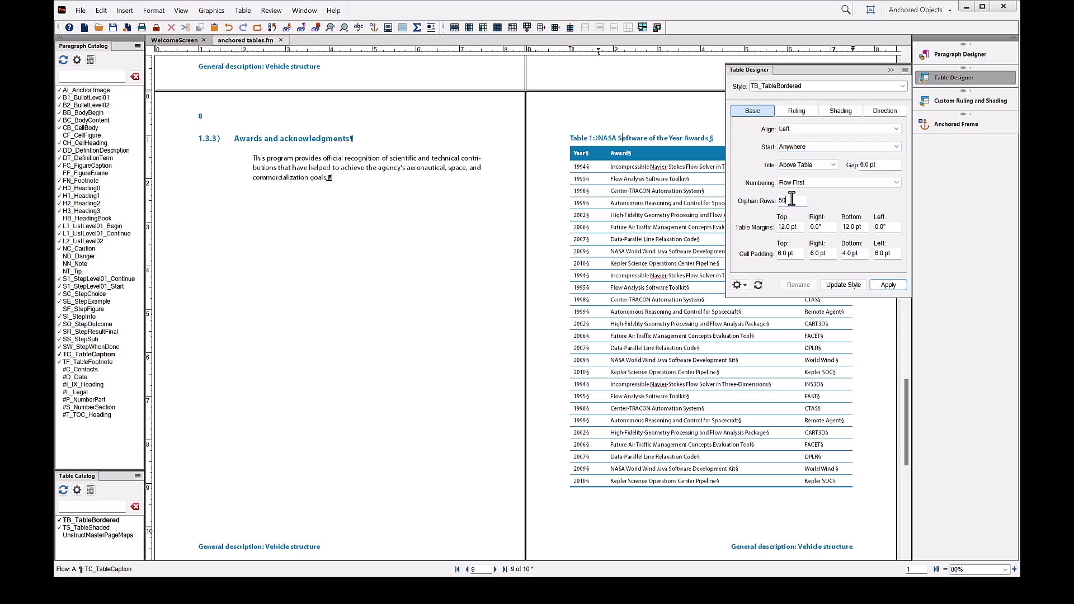
text(2)
click(854, 289)
Set TB_TableBordered to start at Top of Page and update the style
click(647, 244)
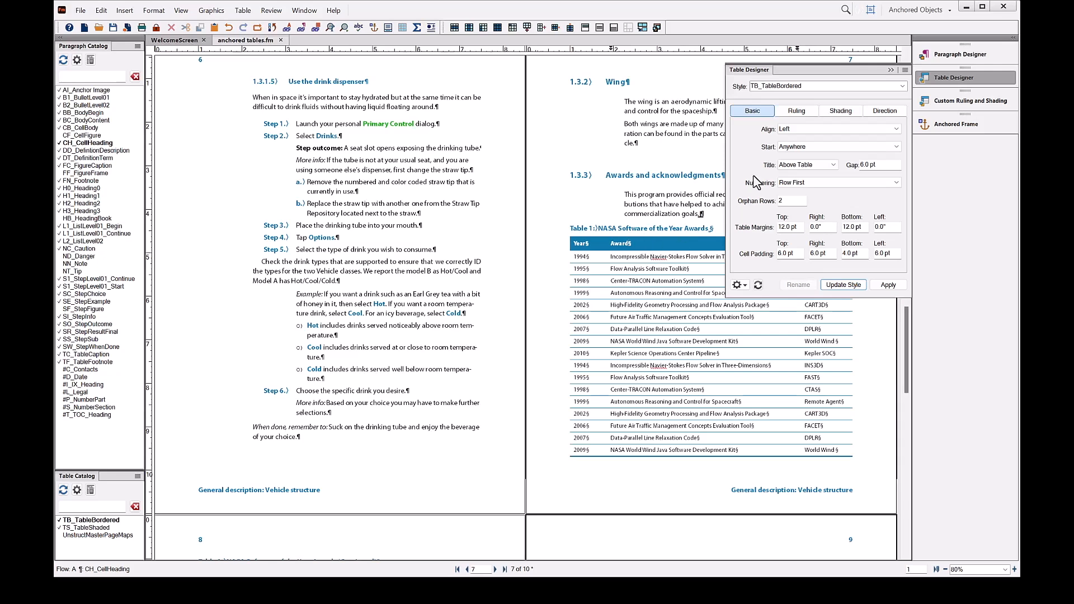
click(797, 148)
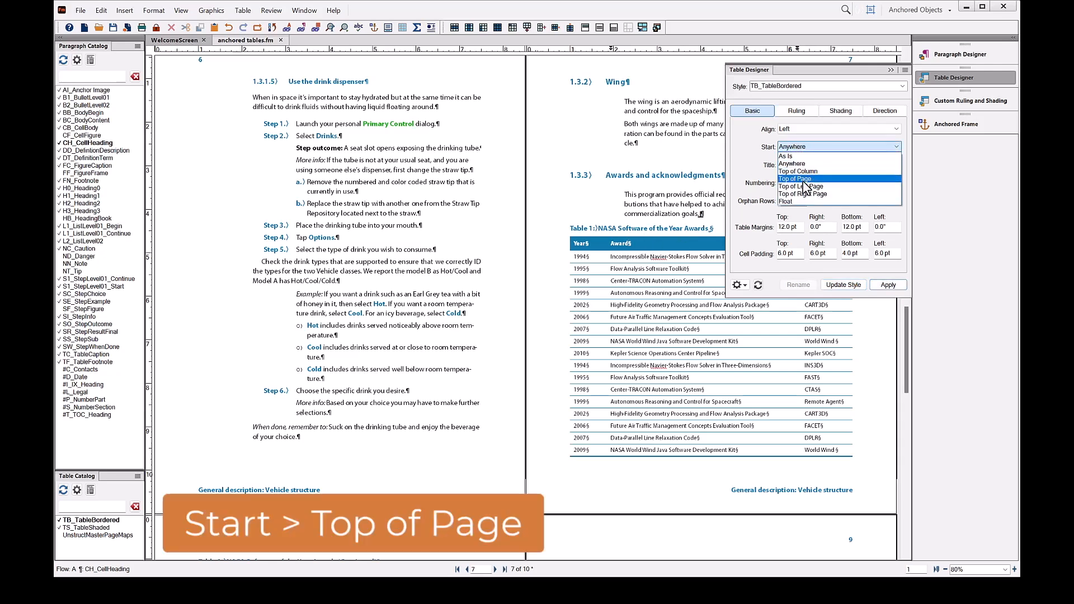
click(795, 179)
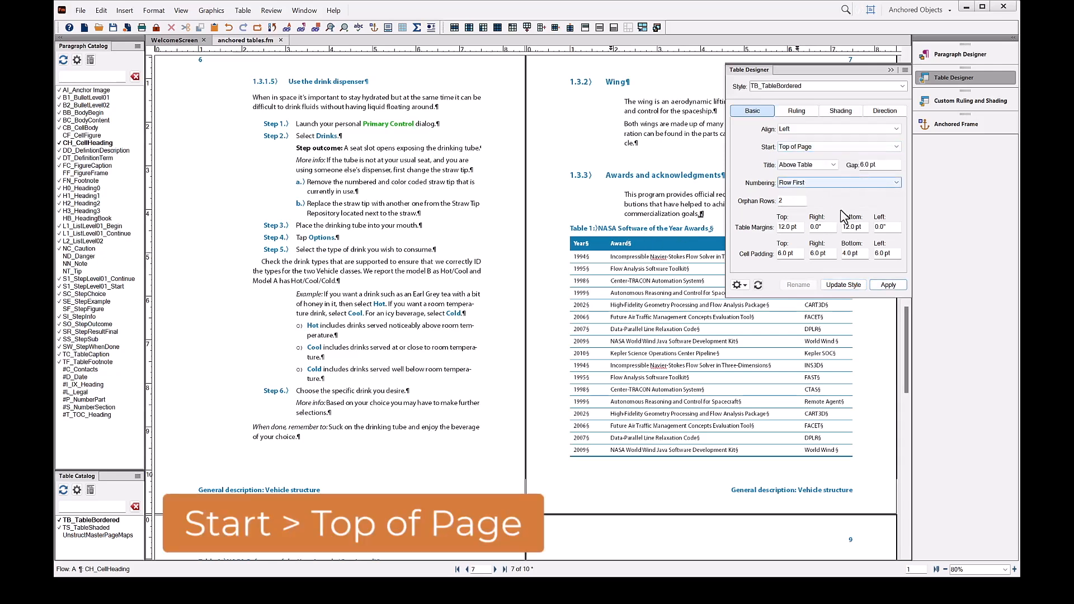
click(844, 284)
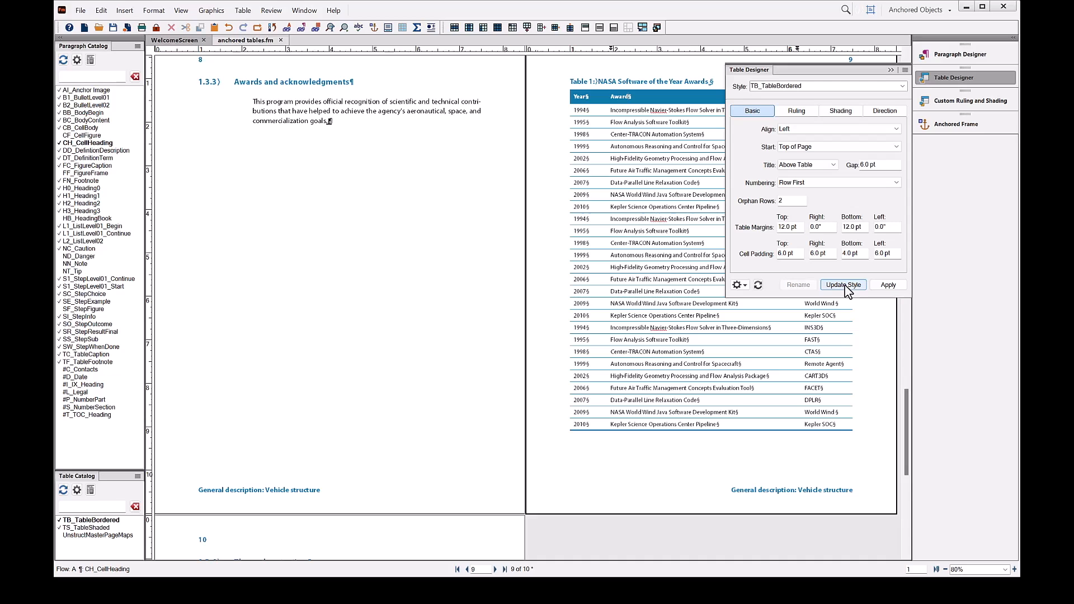
Set TB_TableBordered to start at Top of Left Page, update the style, and check the awards table's placement
click(823, 147)
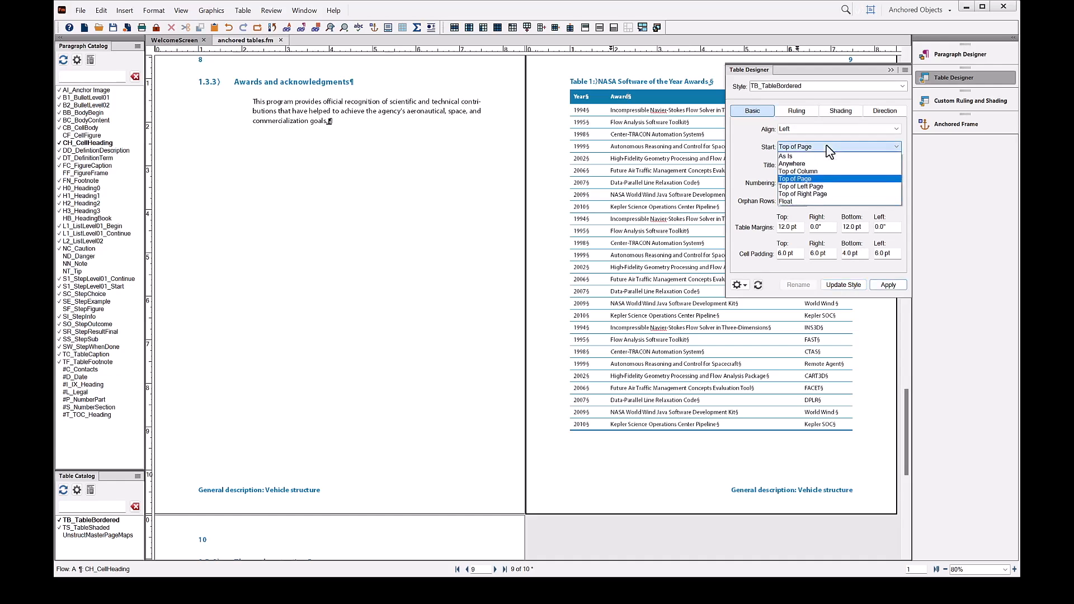
click(818, 186)
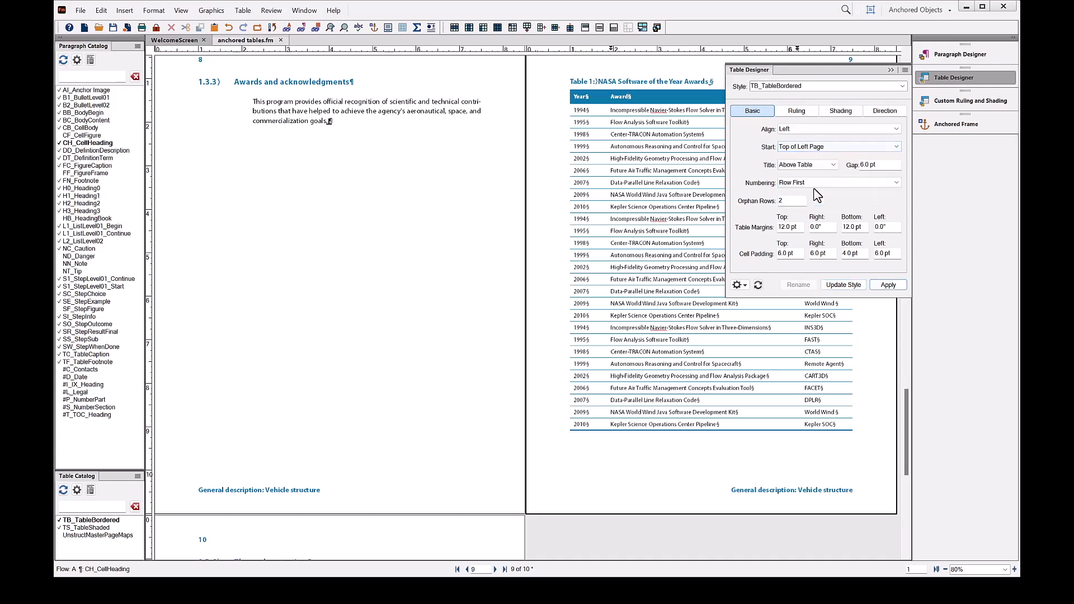
click(843, 286)
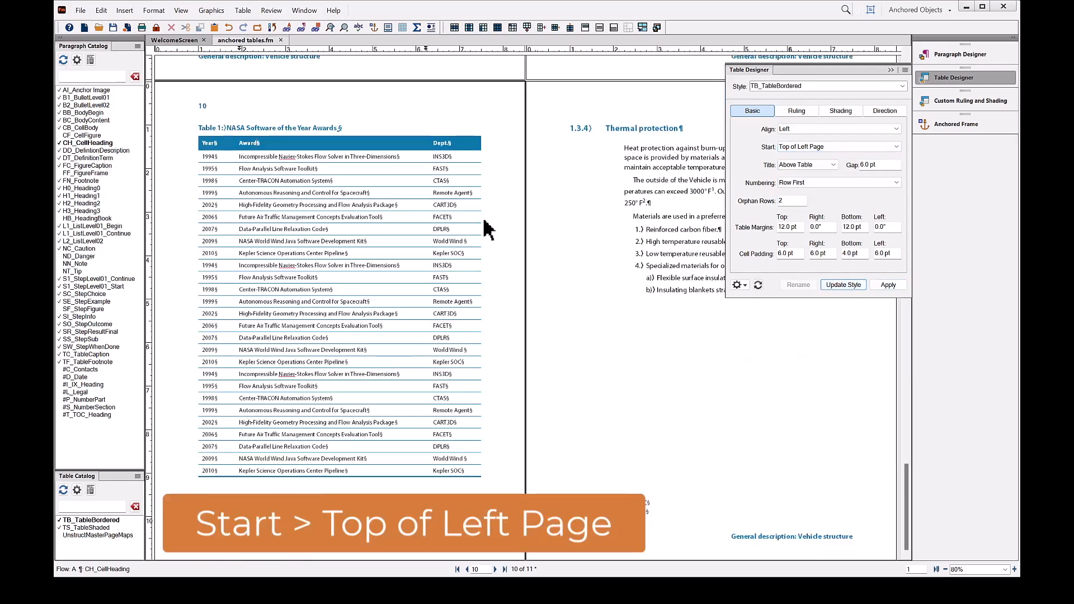
scroll(488, 229, up, 5)
scroll(487, 253, up, 4)
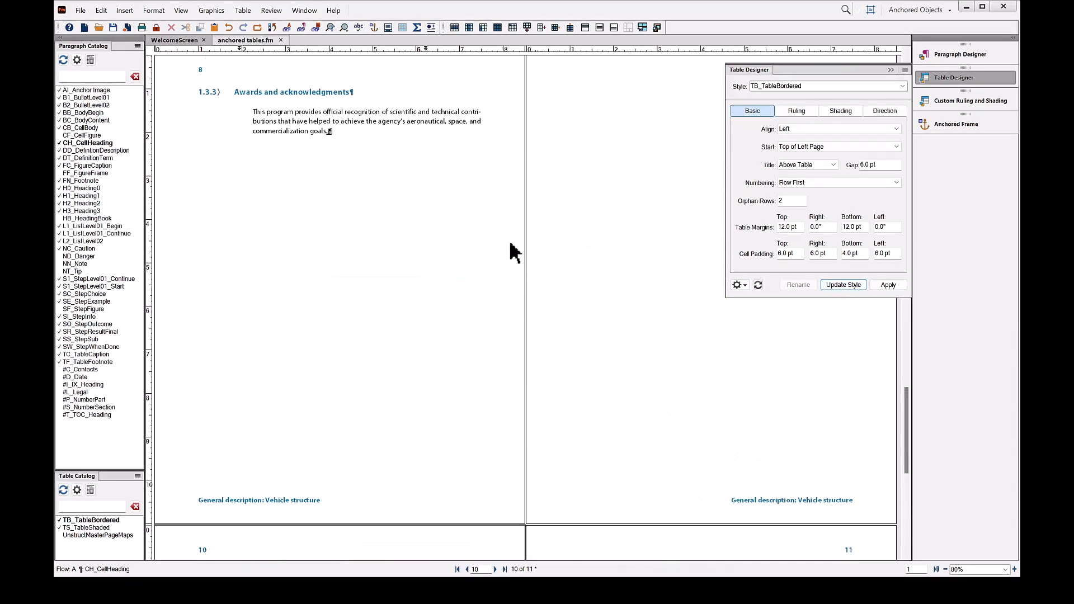
Set TB_TableBordered to start at Top of Right Page and update the style
click(801, 148)
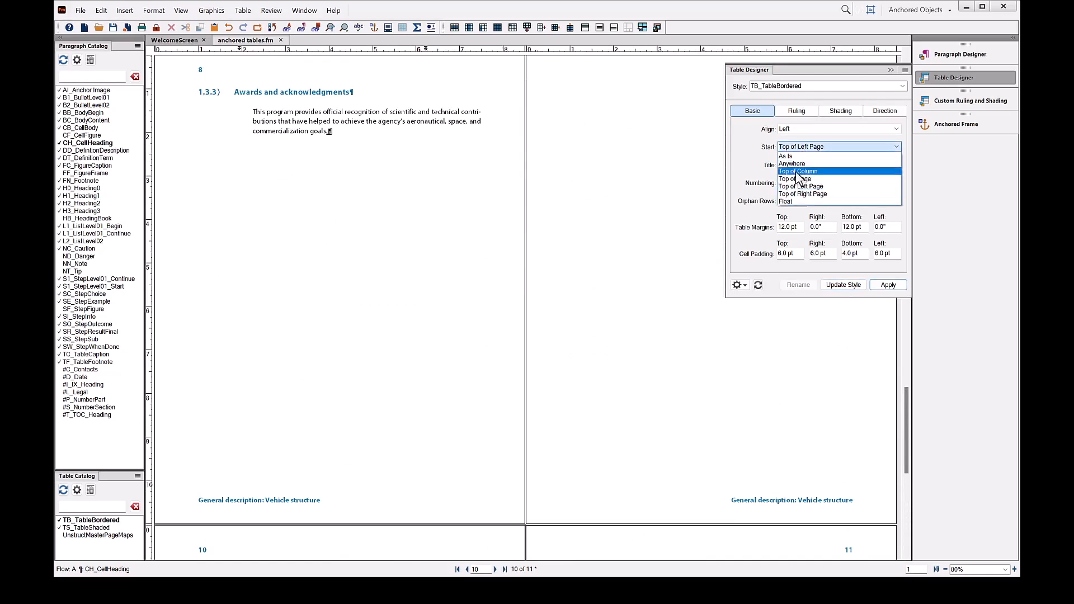
click(802, 194)
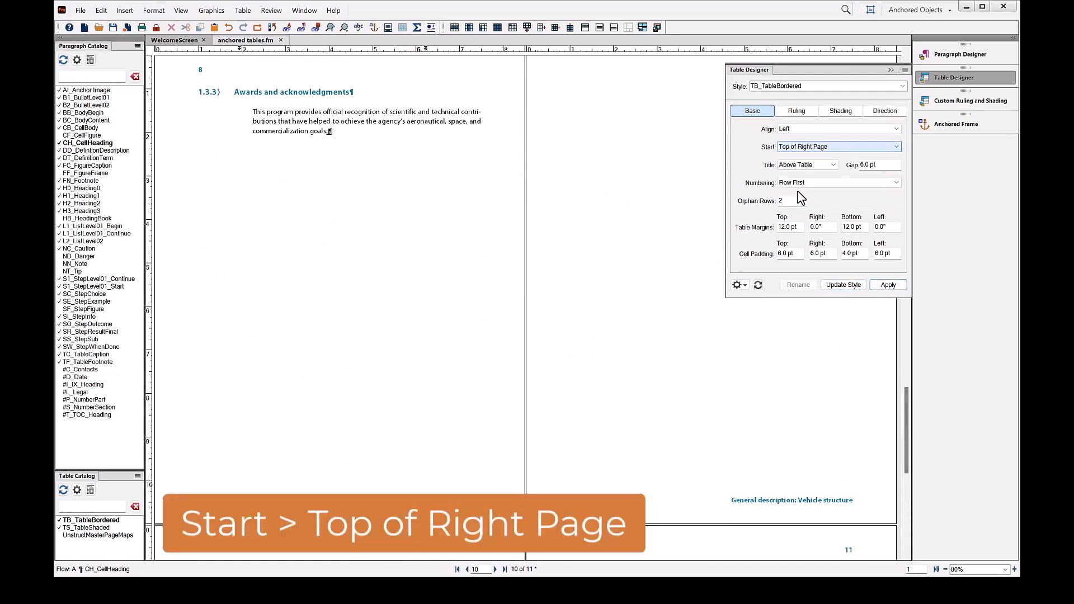
click(844, 286)
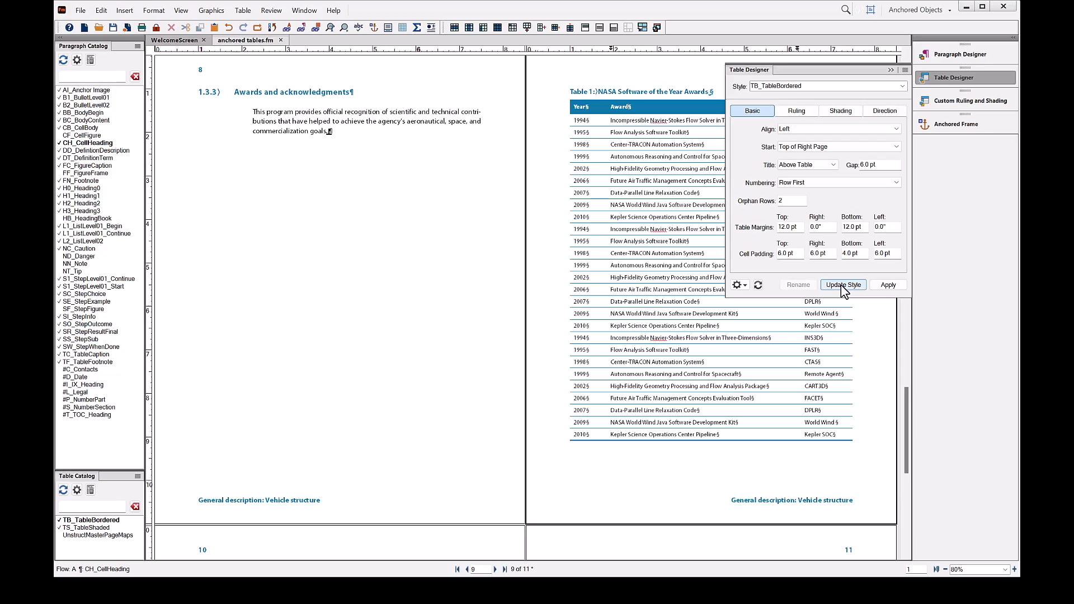
Set TB_TableBordered to start Anywhere with Orphan Rows at 50, update the style, and check the pages around the table
click(803, 147)
click(797, 166)
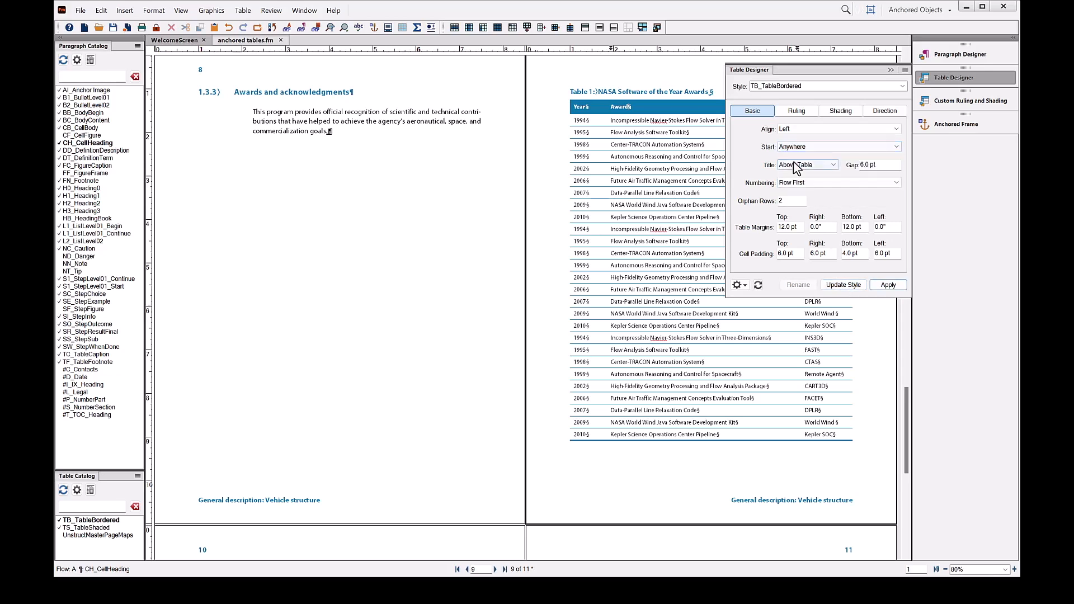
drag(791, 201, 759, 200)
text(50)
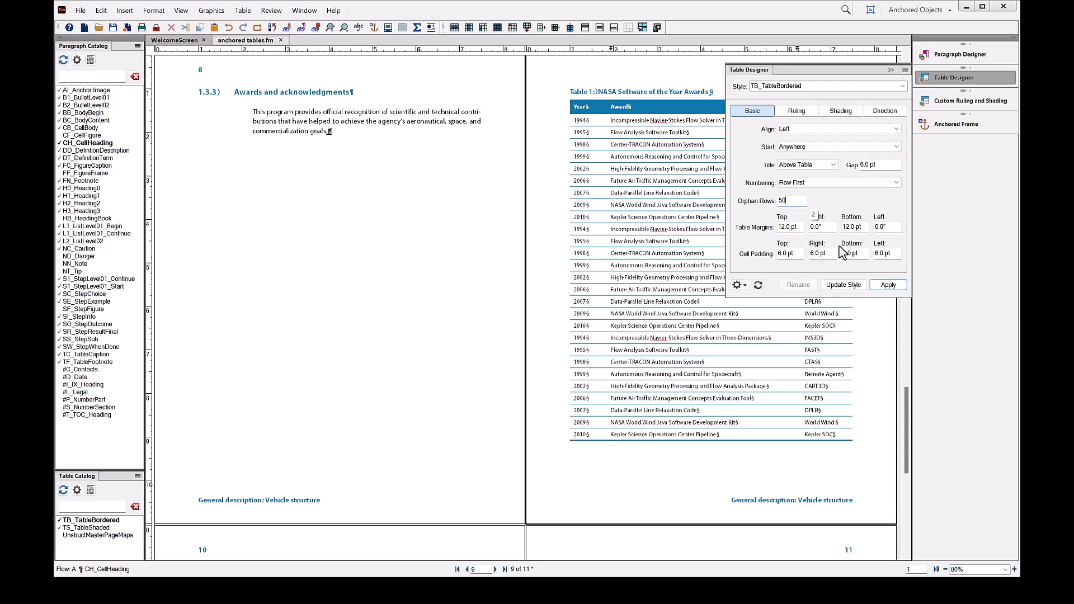
click(845, 284)
scroll(330, 266, down, 6)
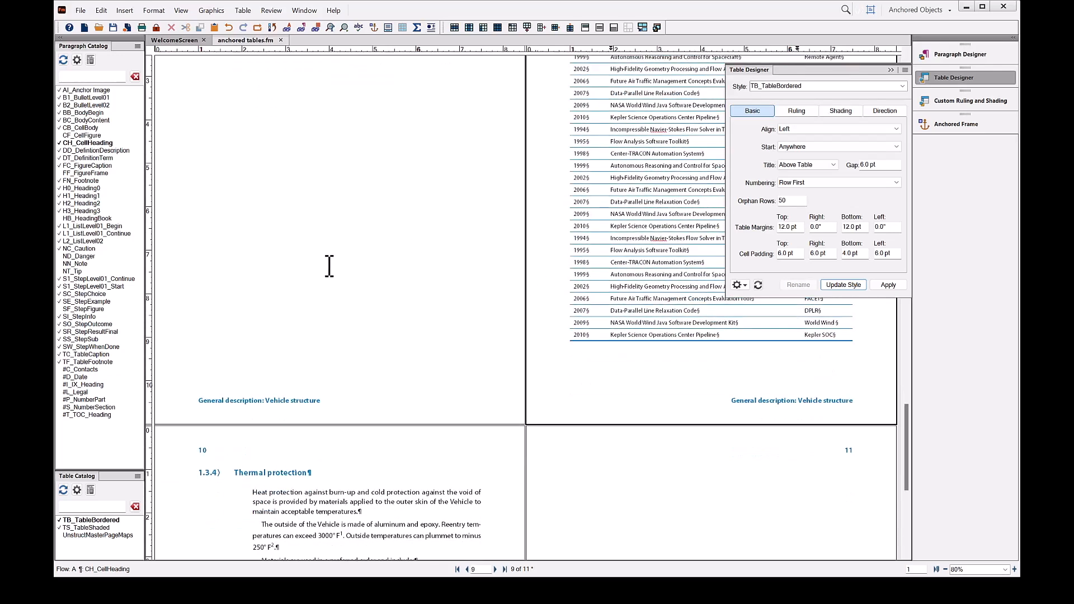
Change the font color of the "Thermal protection" heading on page 10 to Red, applying it to that paragraph only
click(240, 365)
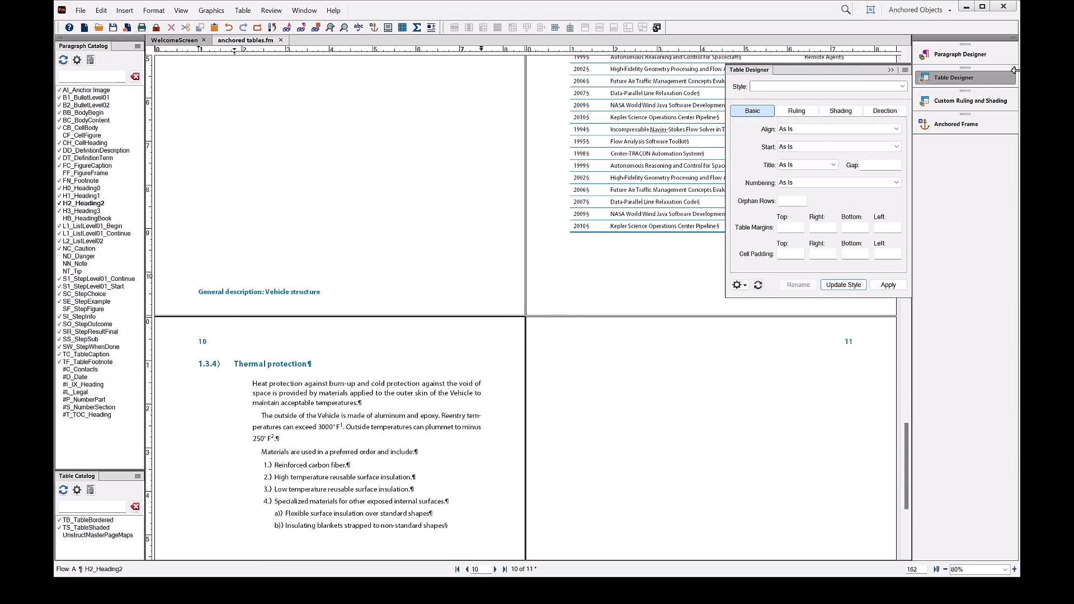
click(949, 58)
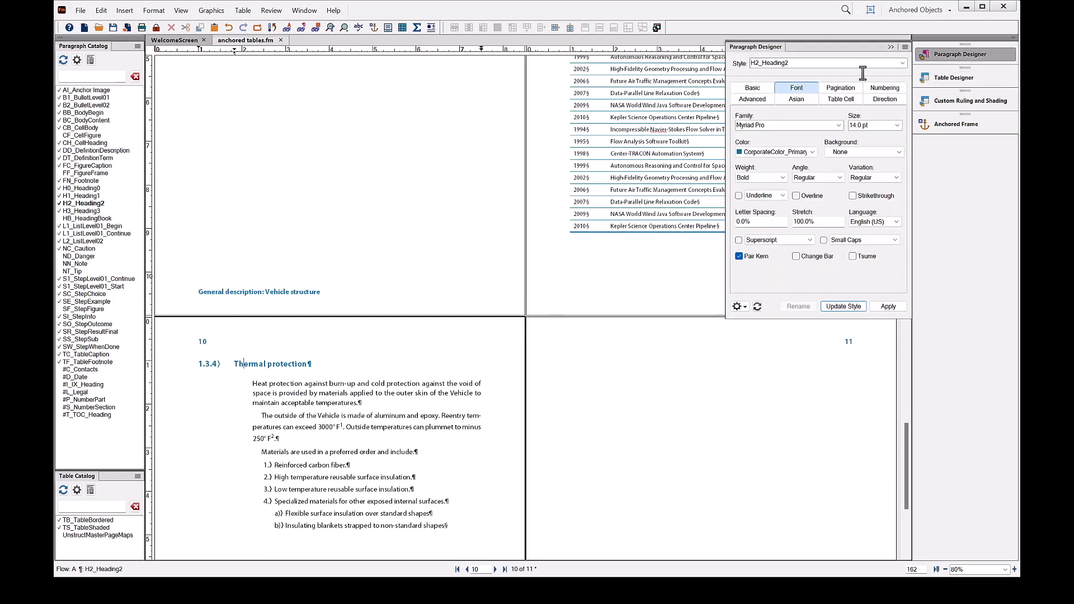
click(783, 152)
scroll(778, 196, up, 5)
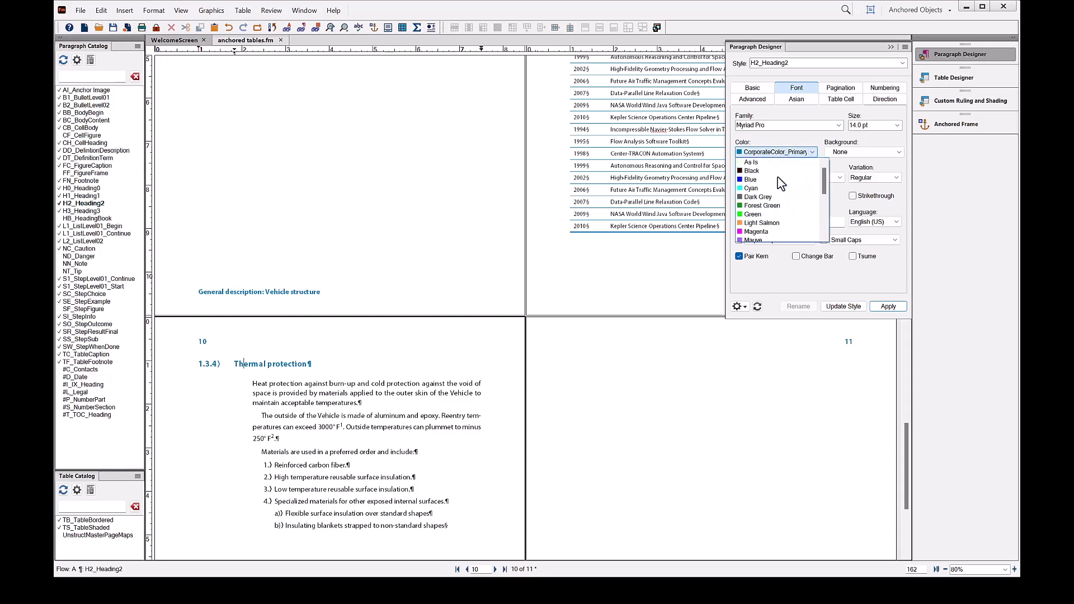
scroll(765, 232, down, 3)
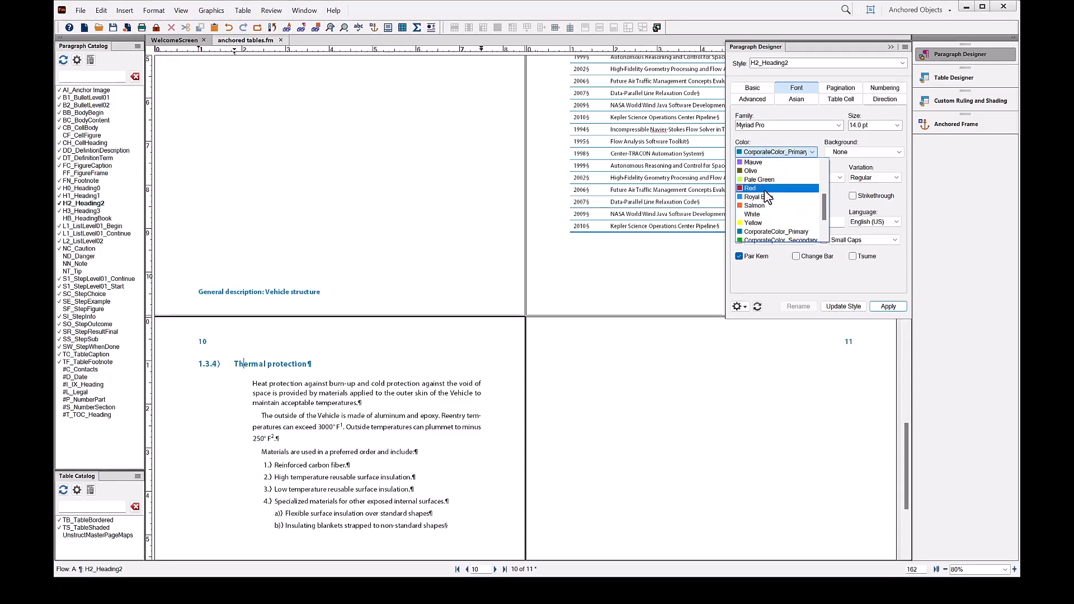
click(768, 197)
click(900, 306)
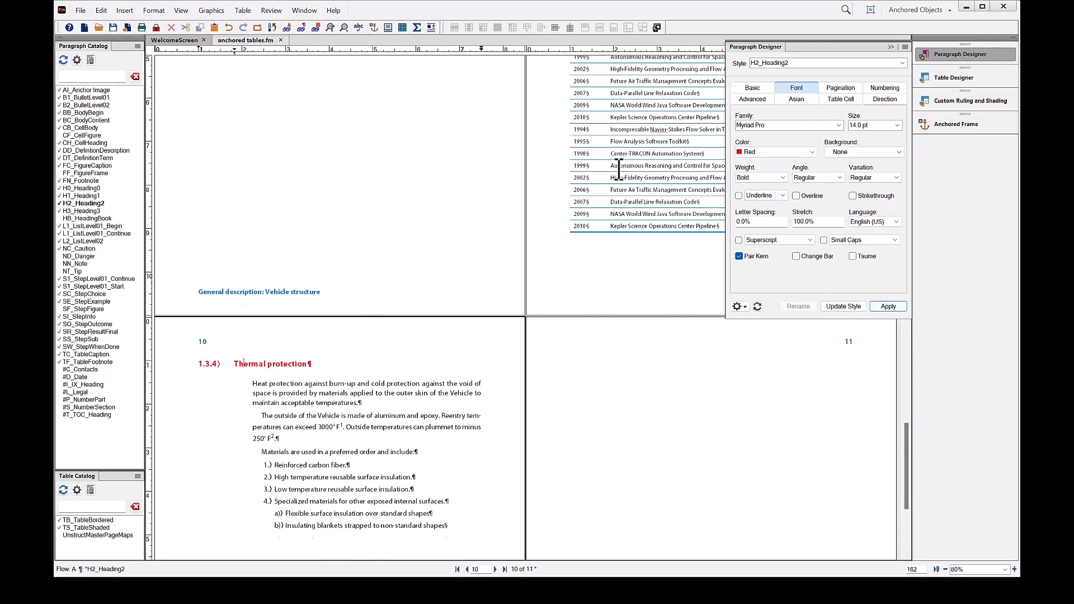
Set the awards table's TB_TableBordered format to start as Float, update the style, and check how the surrounding text flows
scroll(616, 171, up, 5)
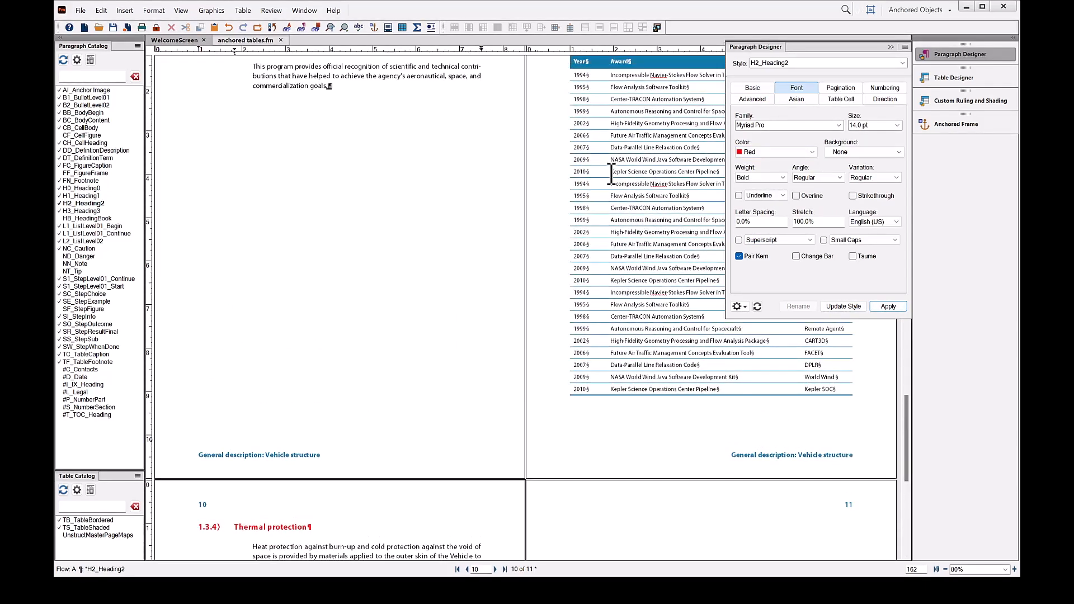
click(621, 162)
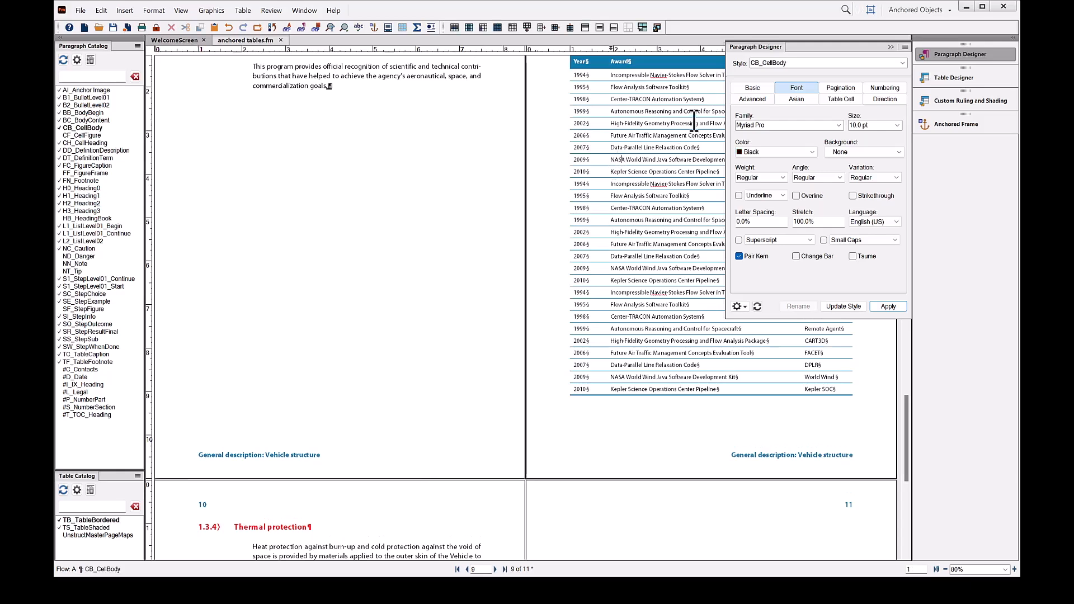
click(974, 79)
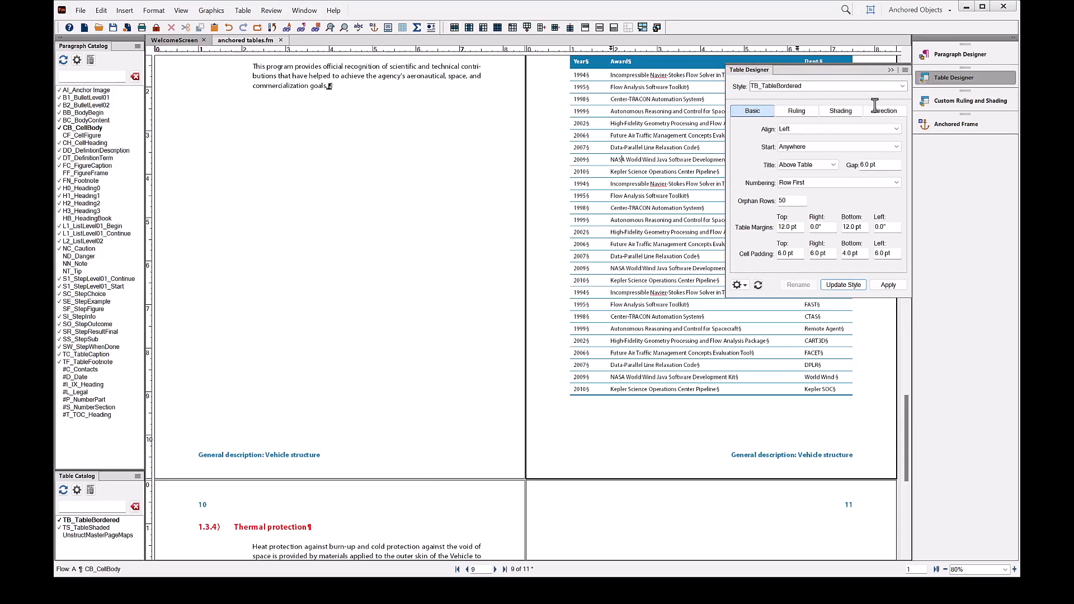
click(799, 150)
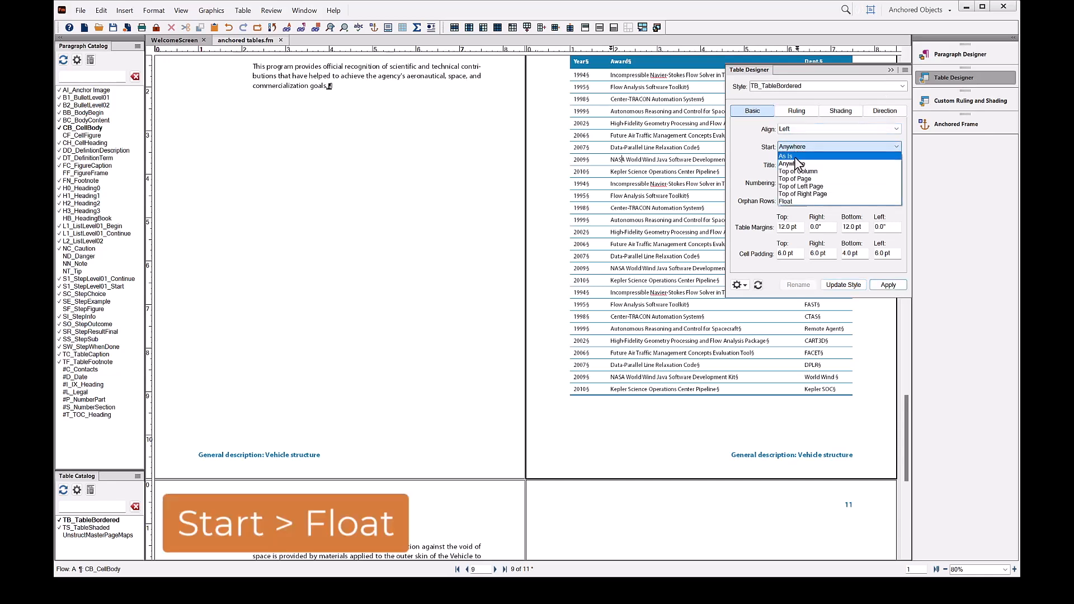
click(796, 202)
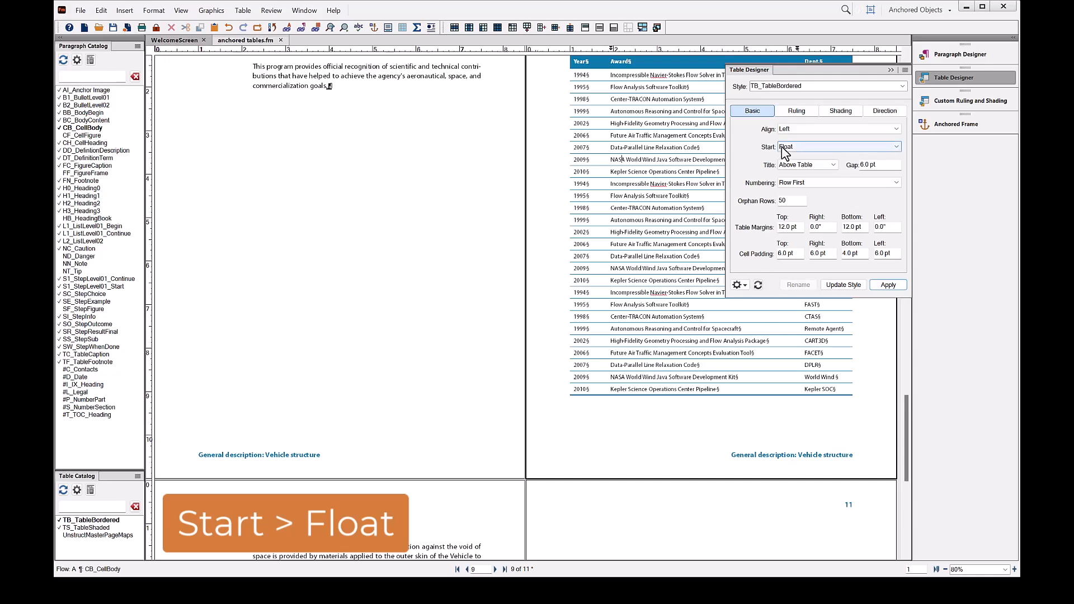
click(843, 286)
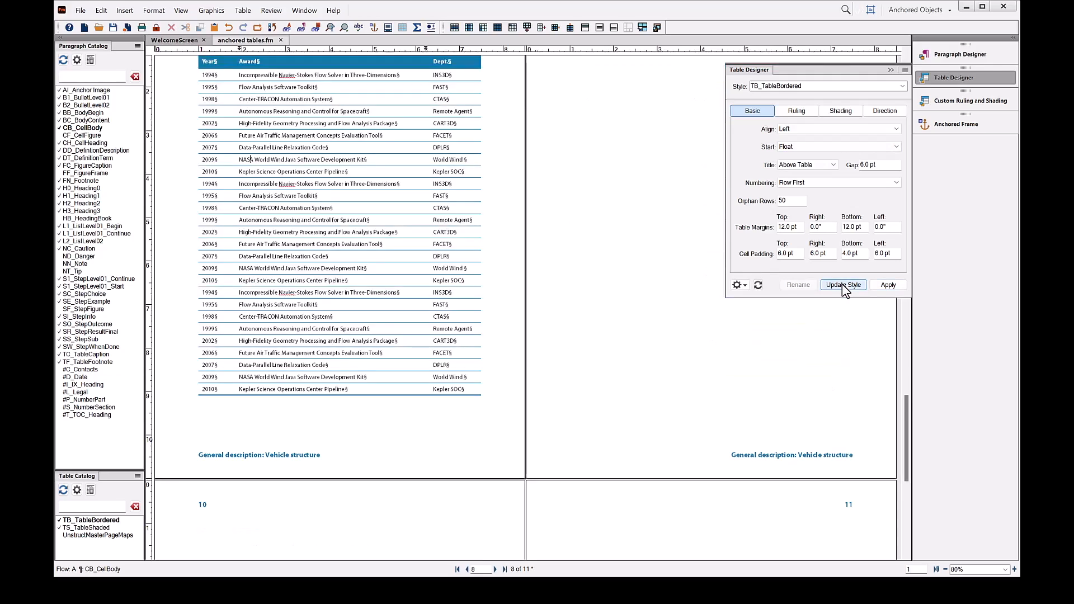
scroll(588, 320, up, 2)
scroll(592, 322, up, 8)
scroll(595, 327, up, 3)
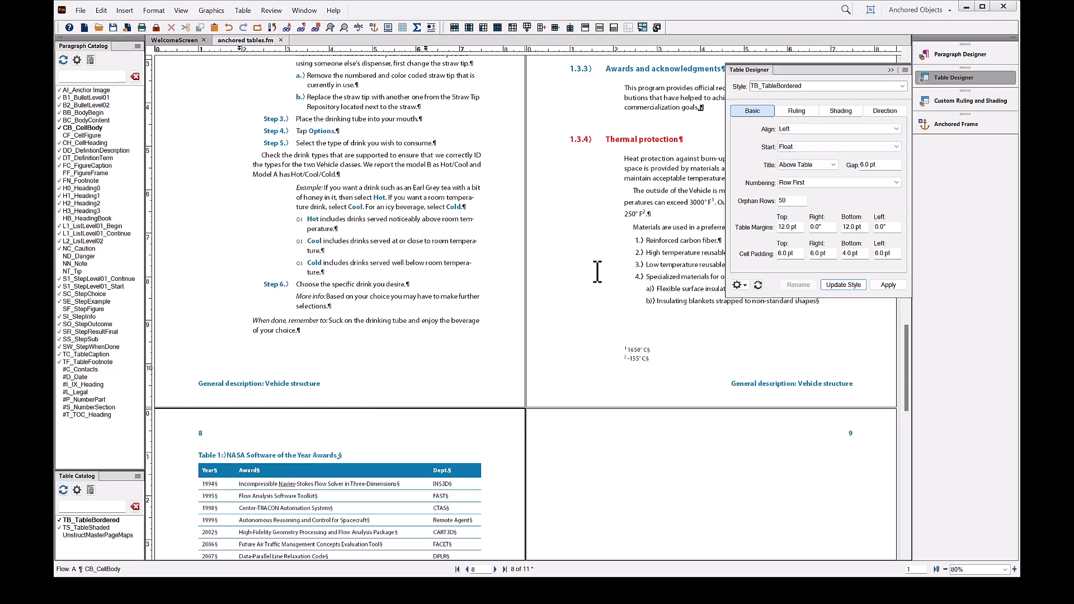
Switch the TB_TableBordered start position back to Anywhere, update the style, and compare the page layout
click(793, 147)
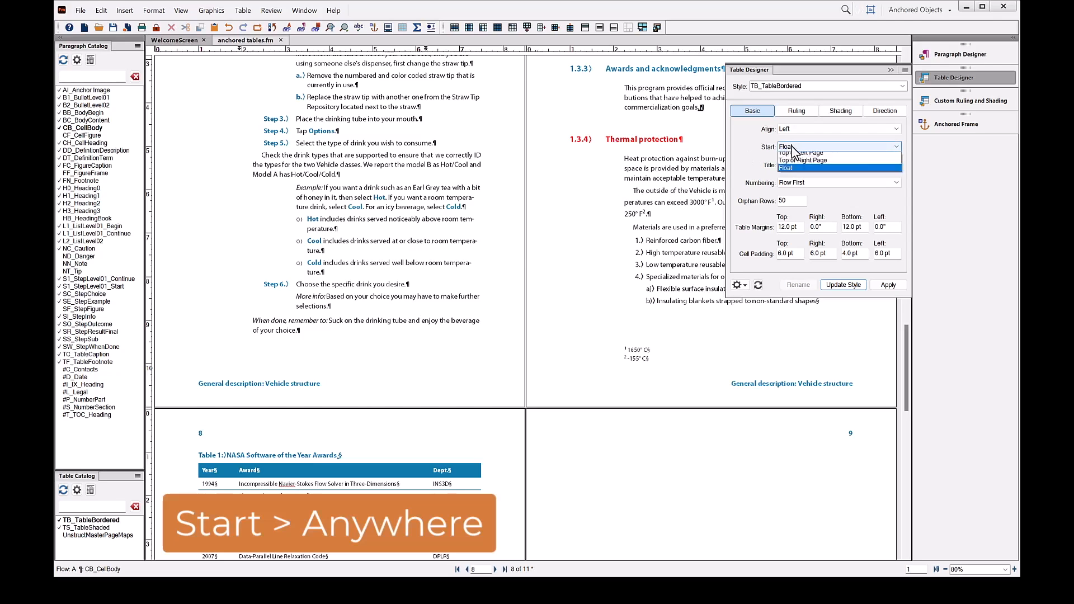
click(794, 164)
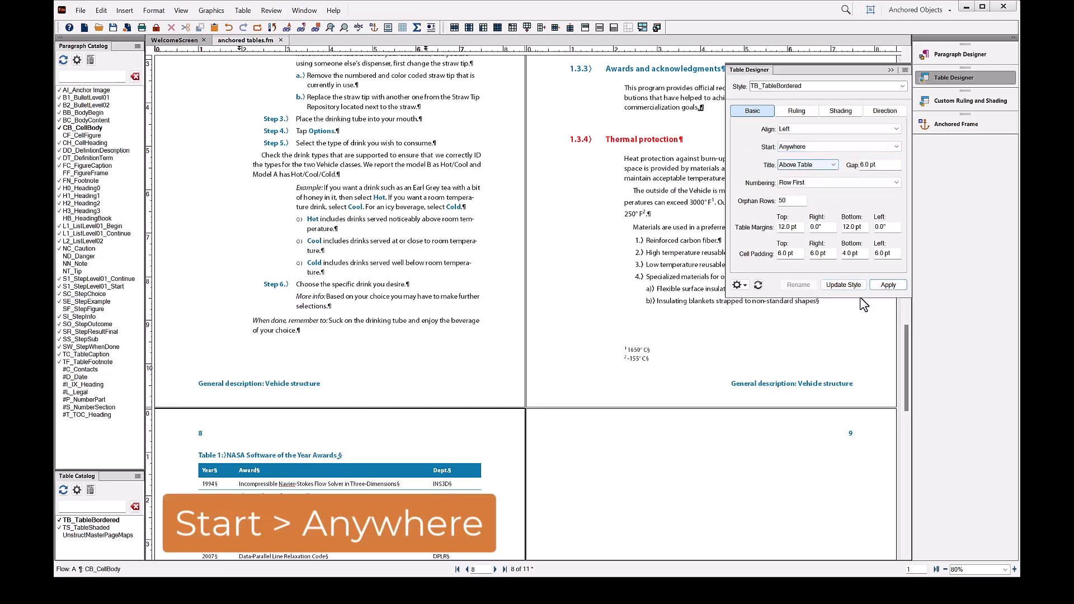
click(844, 285)
scroll(250, 235, down, 3)
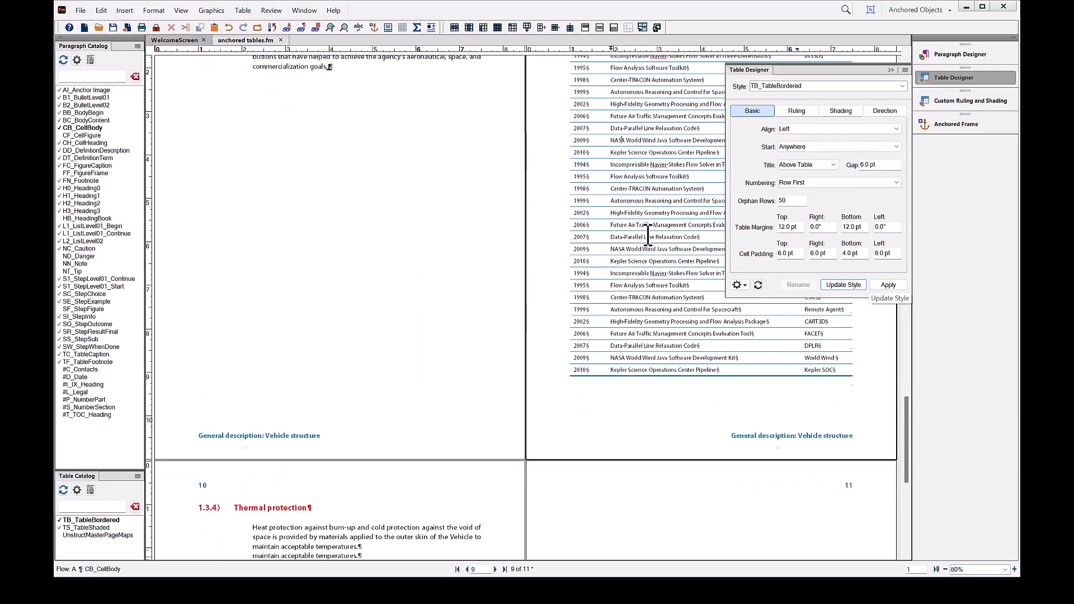
Set the TB_TableBordered start position to Float again, update the style, and view the text and table placement
click(806, 147)
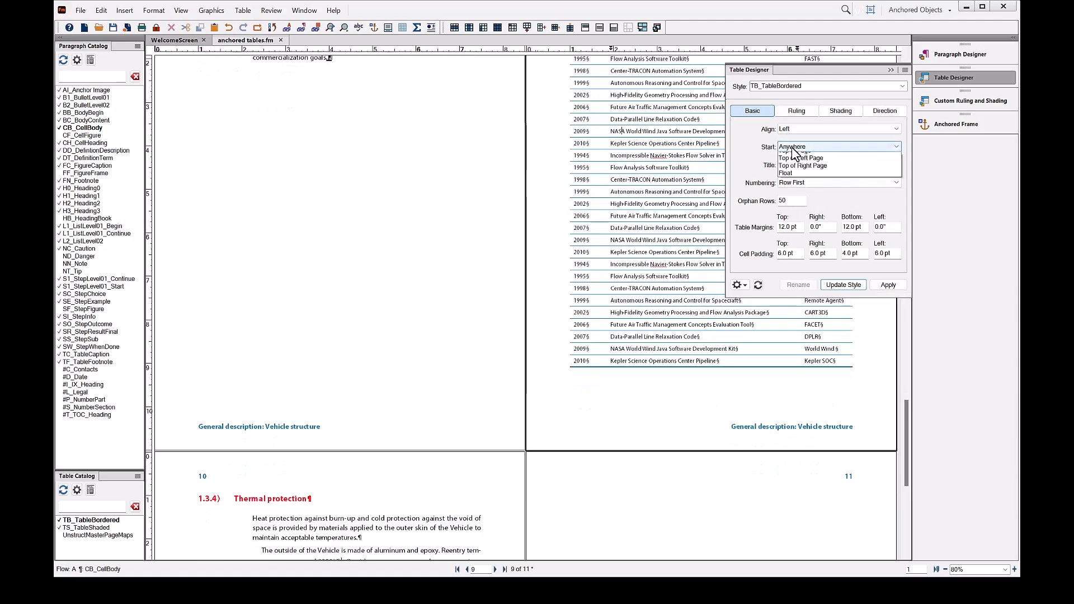
click(786, 201)
click(843, 285)
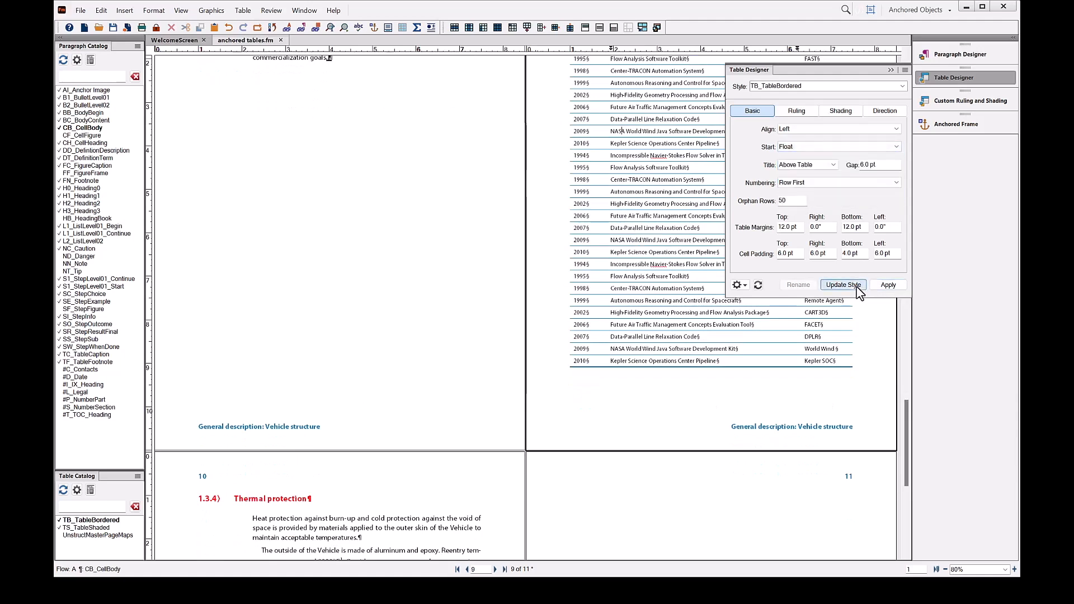
scroll(591, 292, up, 14)
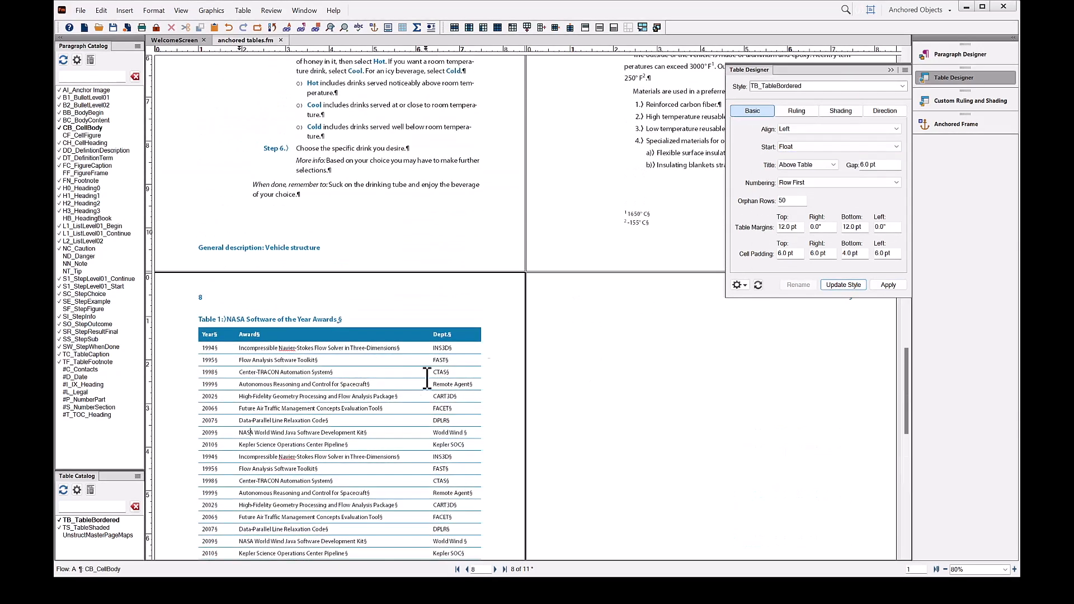
Set the start position of the page 7 awards table's TB_TableBordered format to Float and update the style
scroll(330, 385, up, 5)
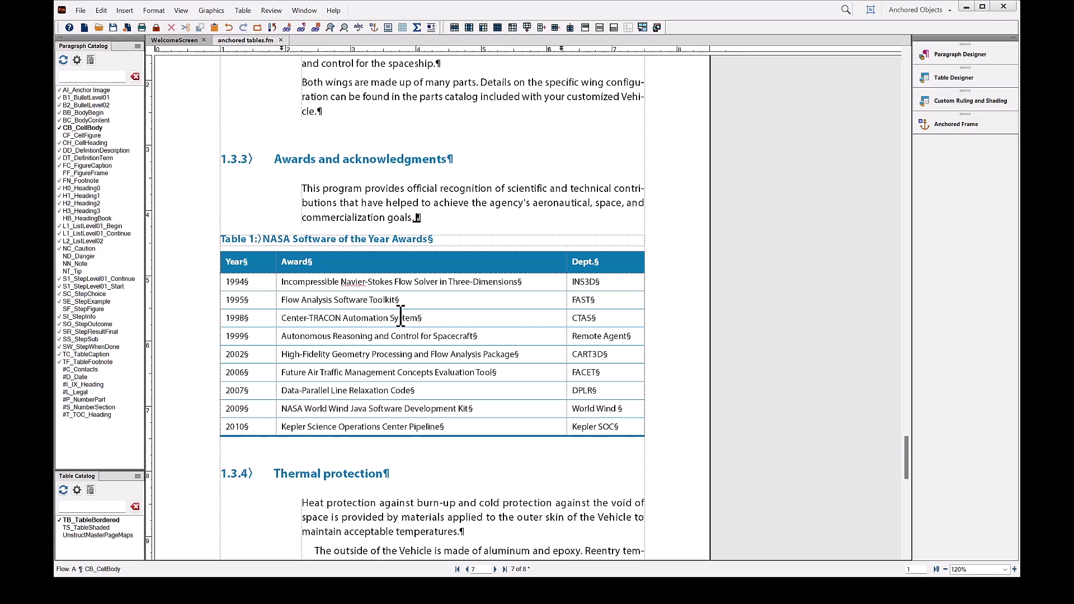
click(956, 81)
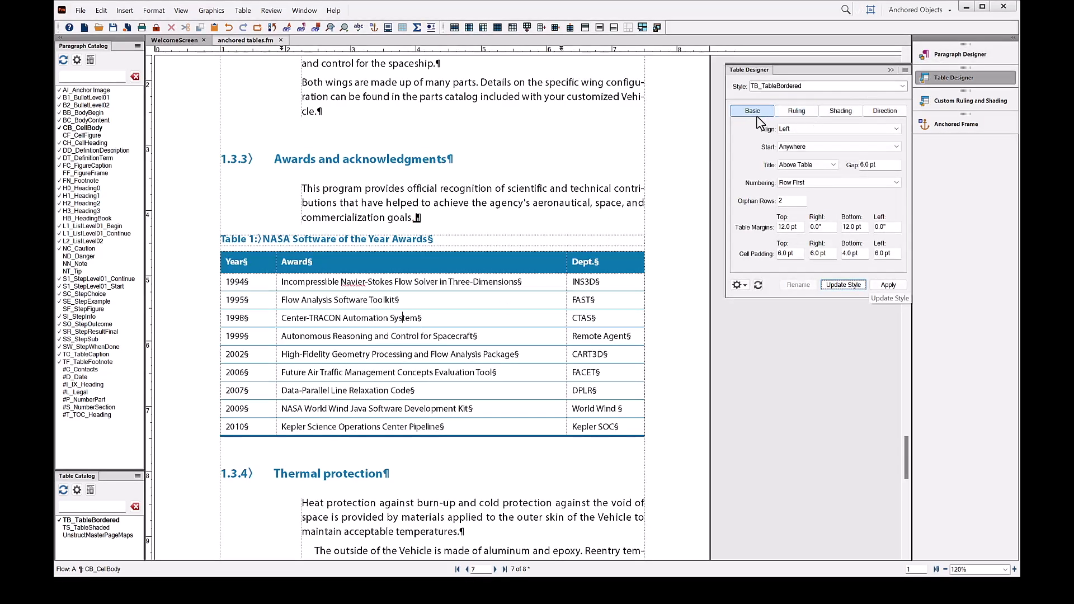
click(801, 146)
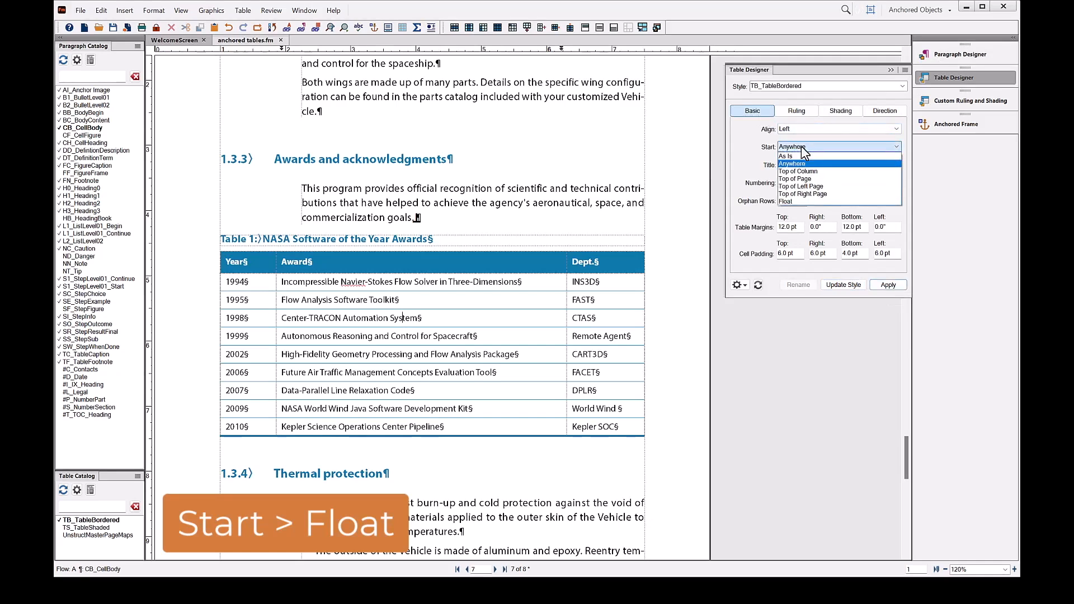
click(807, 203)
click(847, 285)
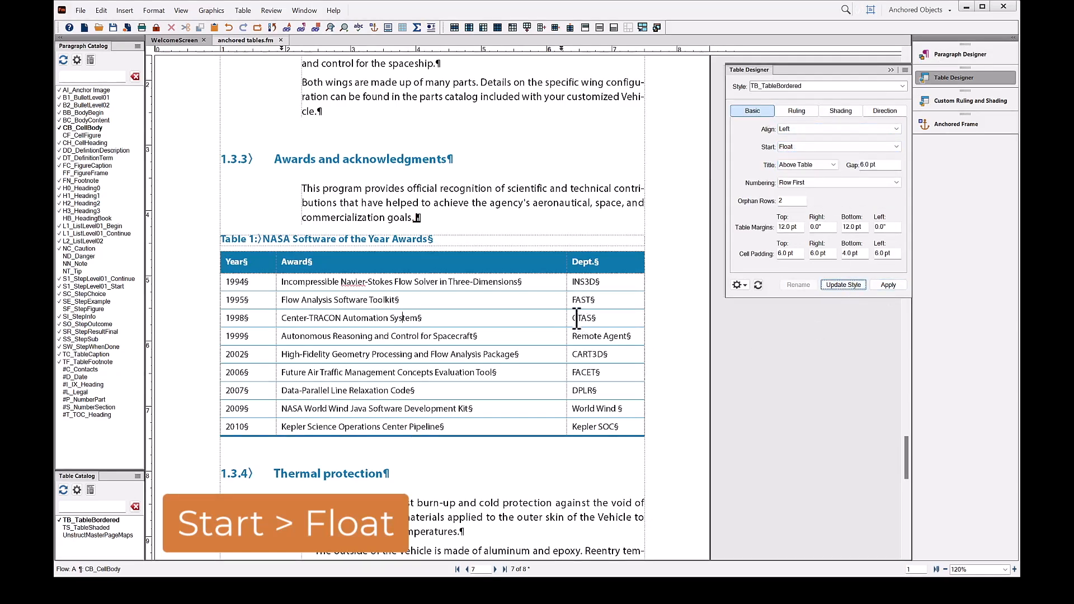
click(889, 69)
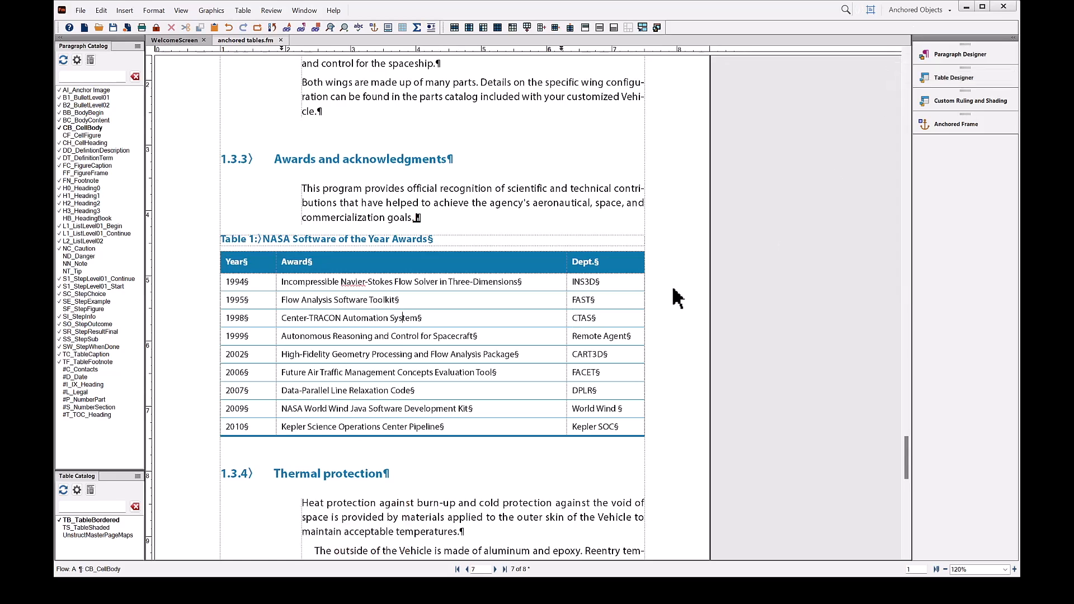
Select the whole NASA Software of the Year Awards table and cut it from the Awards and acknowledgments section
drag(418, 218, 415, 219)
click(416, 219)
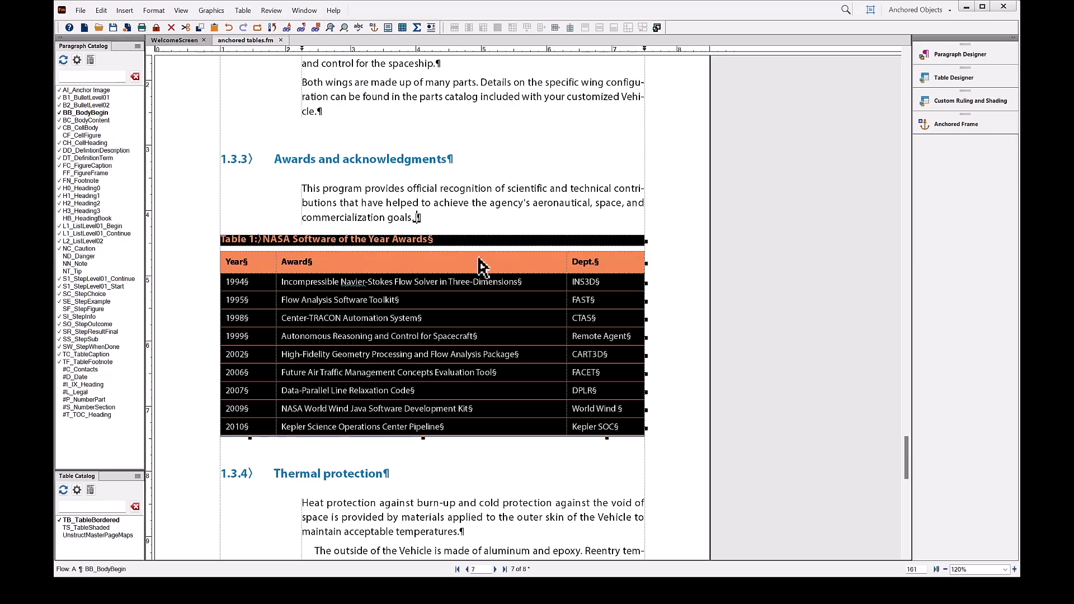
click(463, 280)
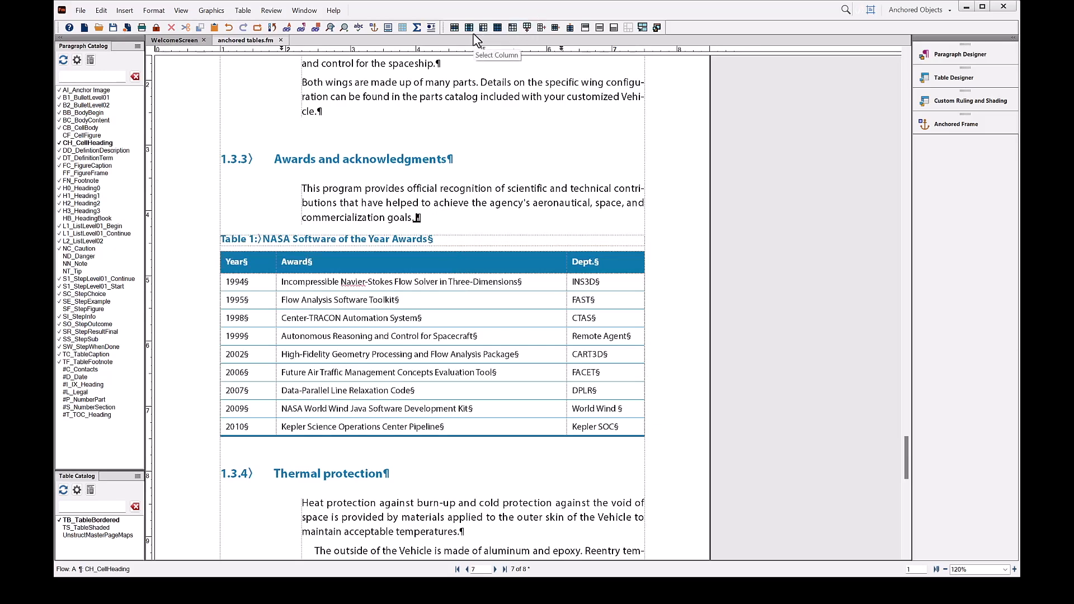
click(497, 28)
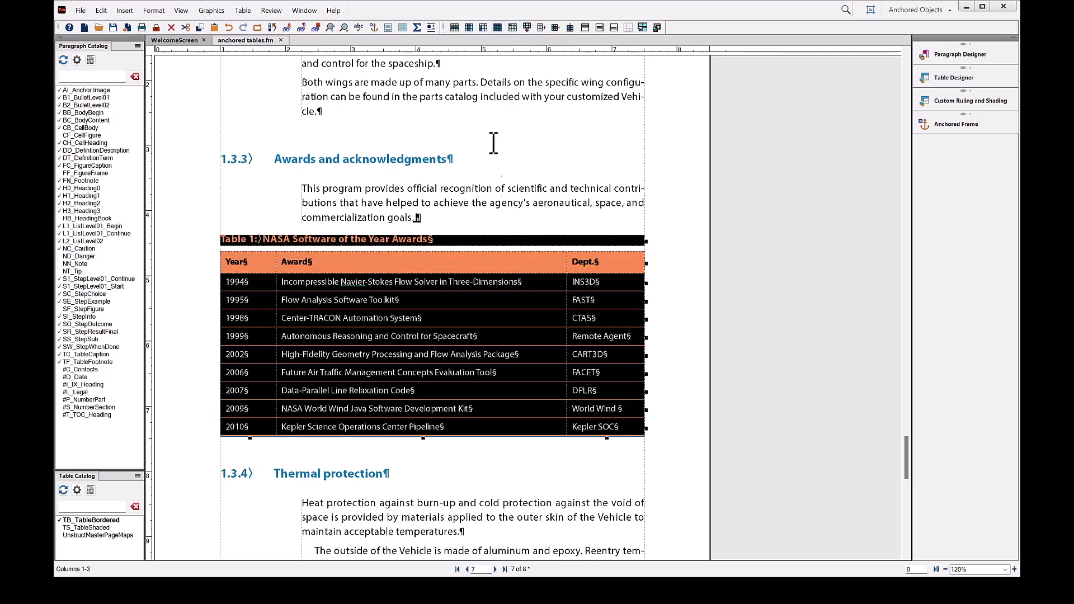
right_click(471, 270)
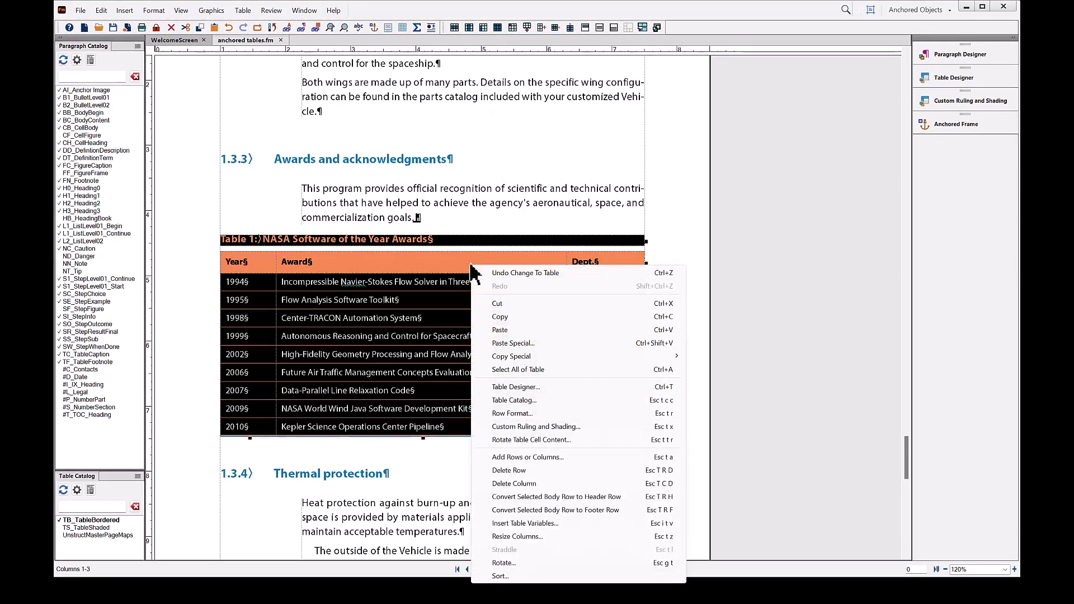
click(499, 305)
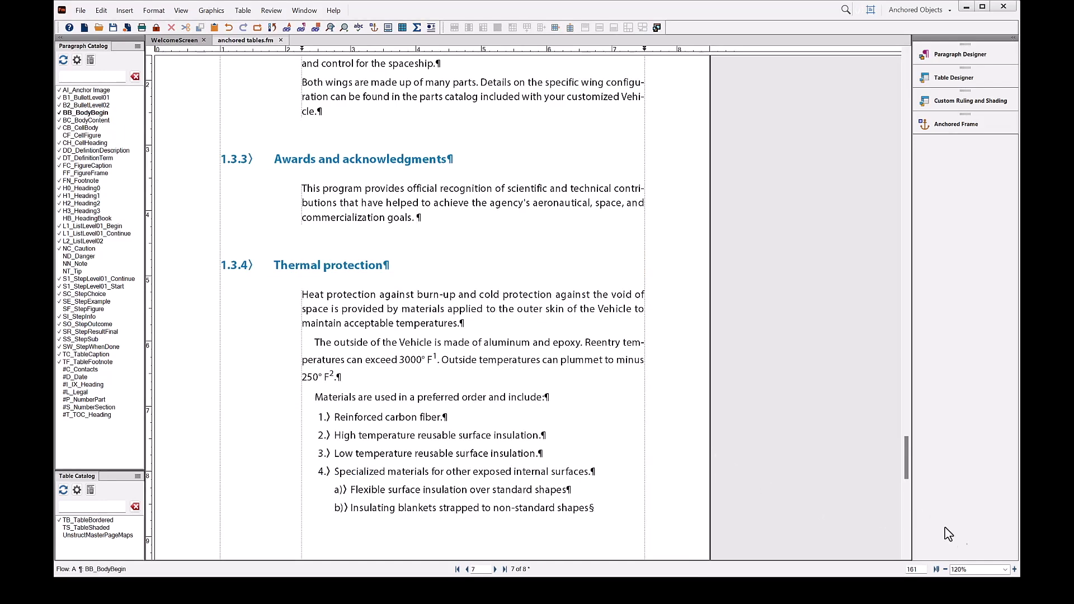
Paste the cut awards table twice at the end of the "When done, remember to" paragraph on page 6
click(945, 570)
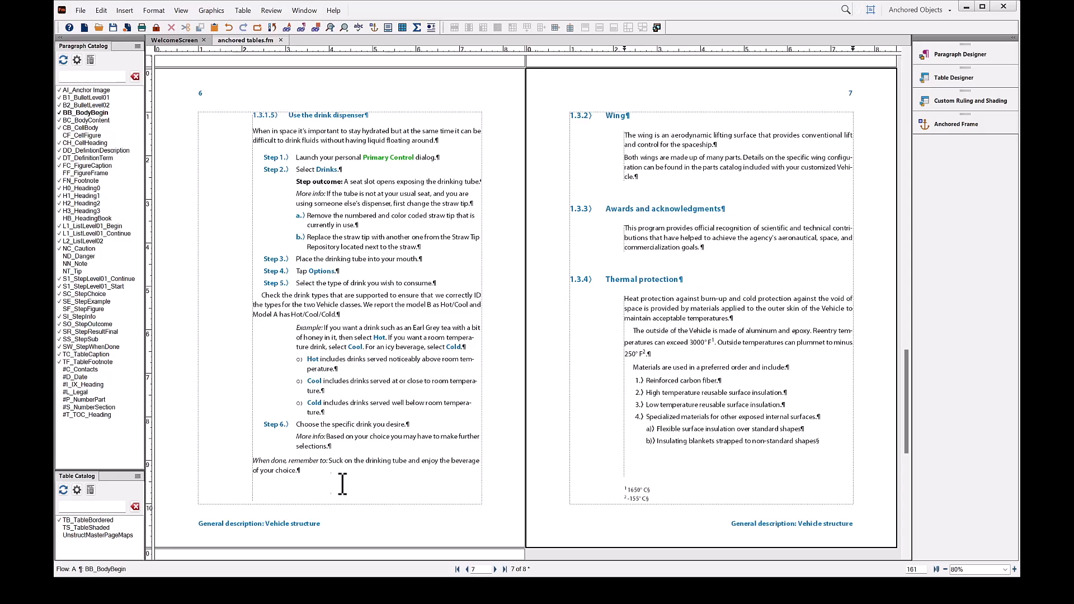
click(310, 473)
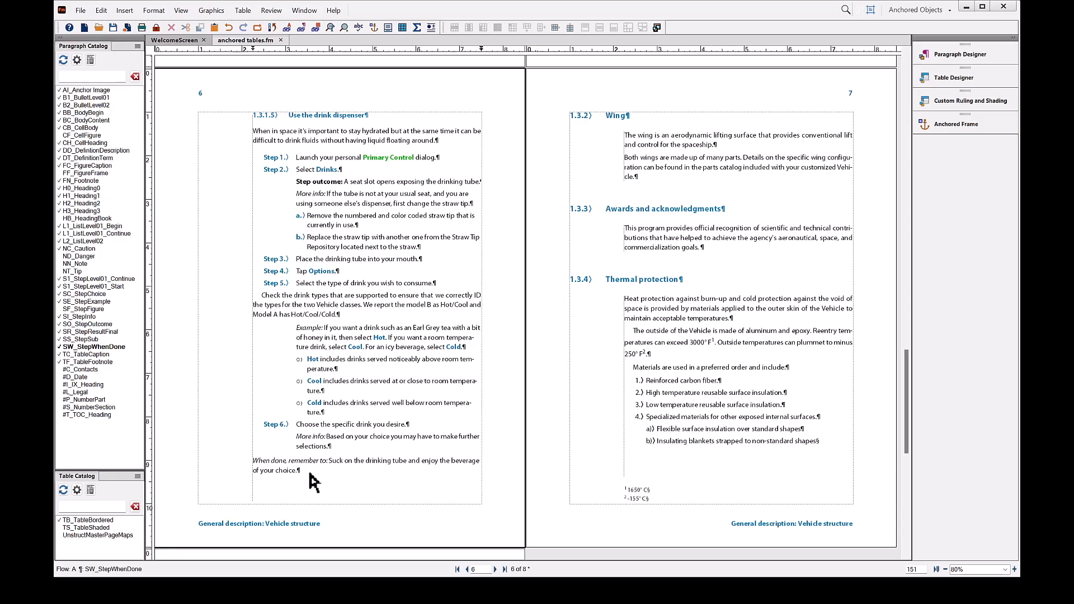
right_click(309, 479)
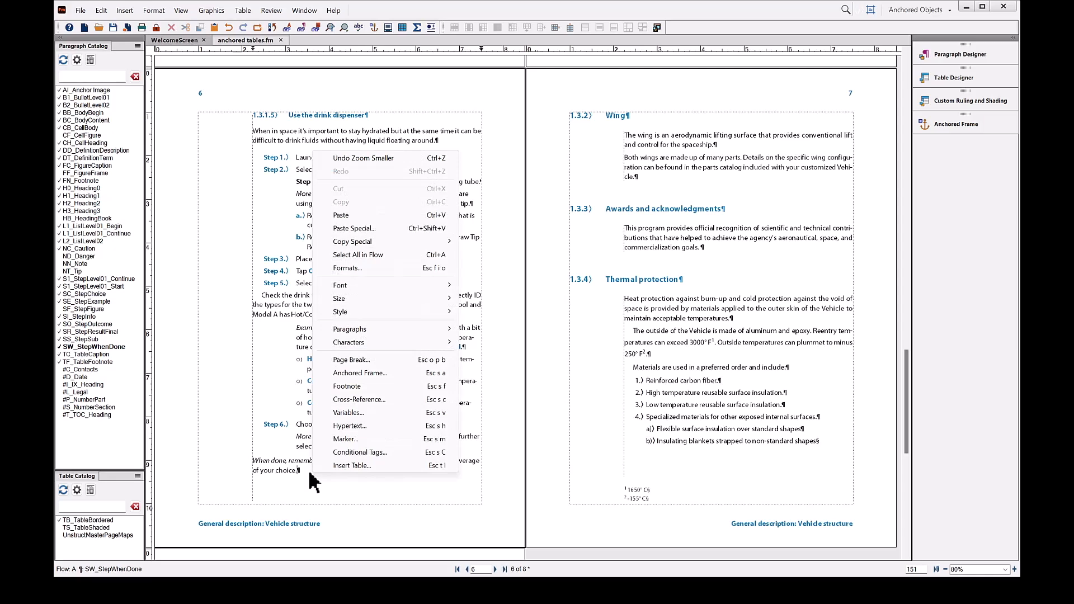
click(351, 217)
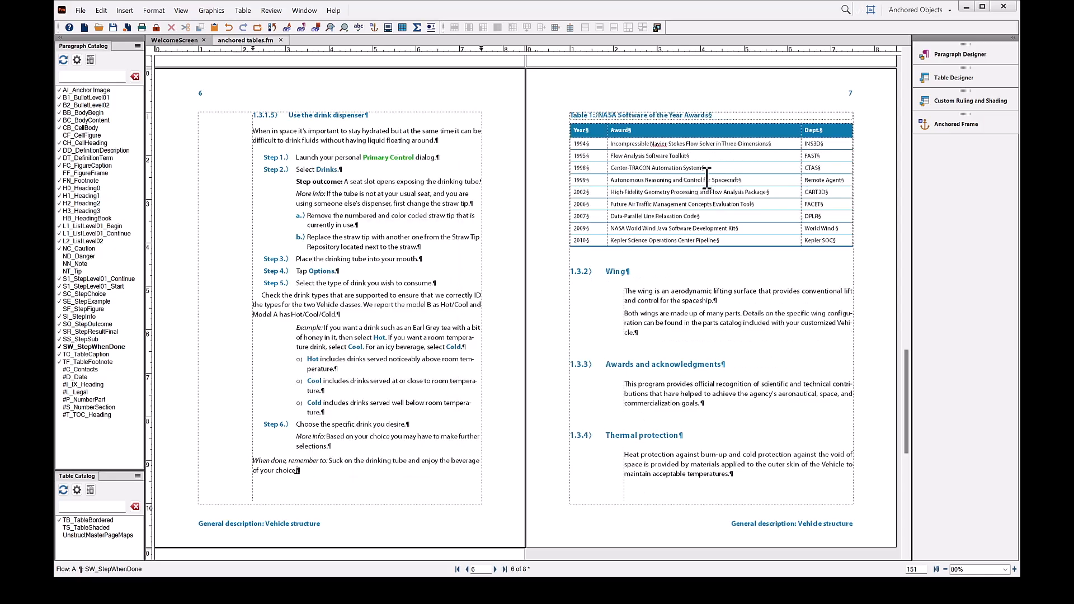
right_click(320, 466)
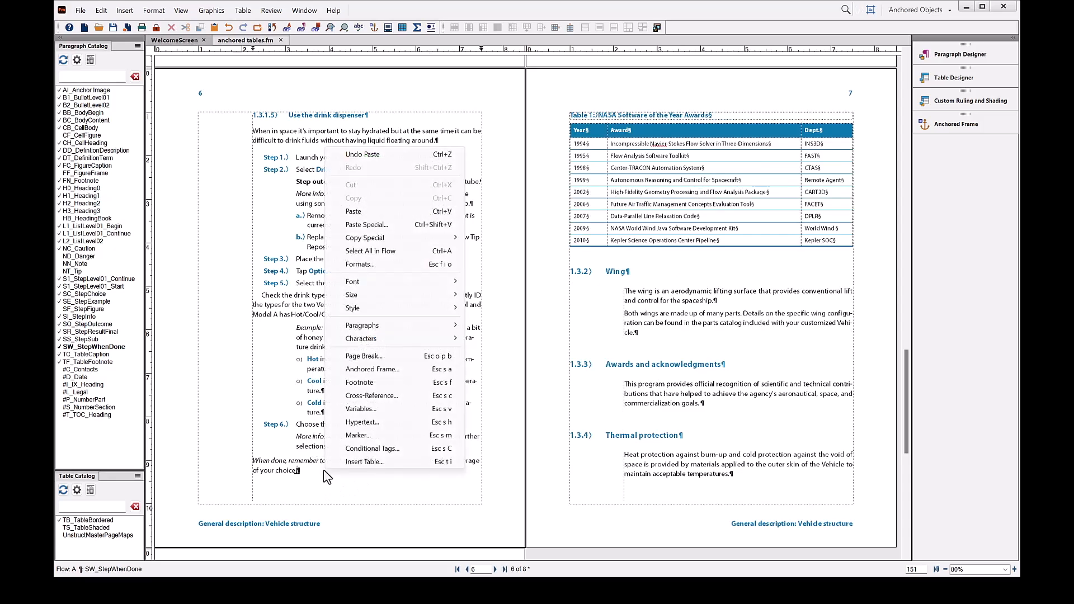
click(370, 211)
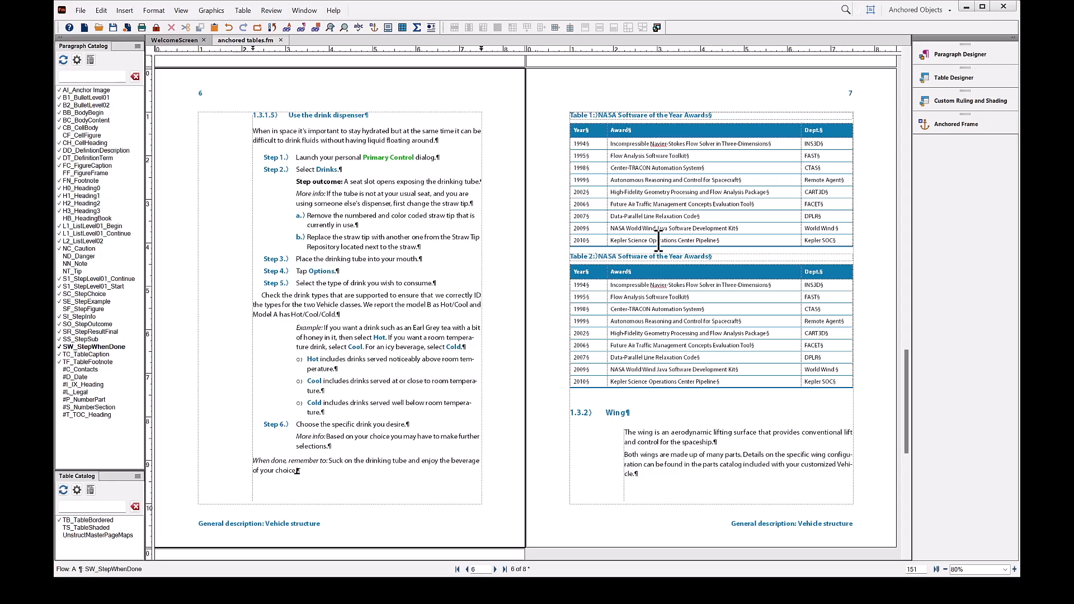
Set the start position of the two pasted tables' TB_TableBordered format to Anywhere and update the style
click(648, 174)
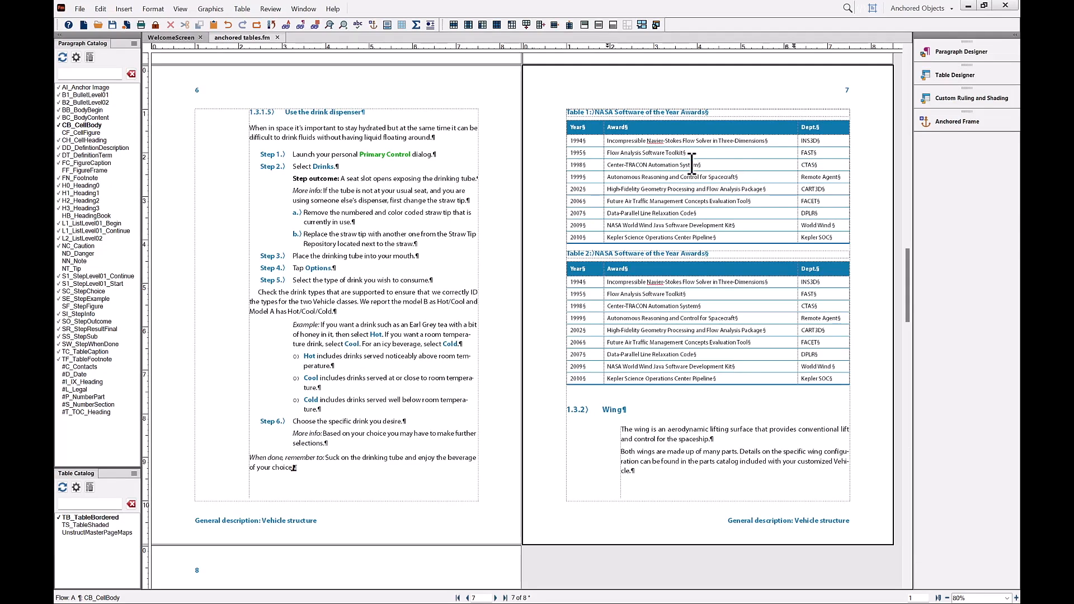
click(955, 75)
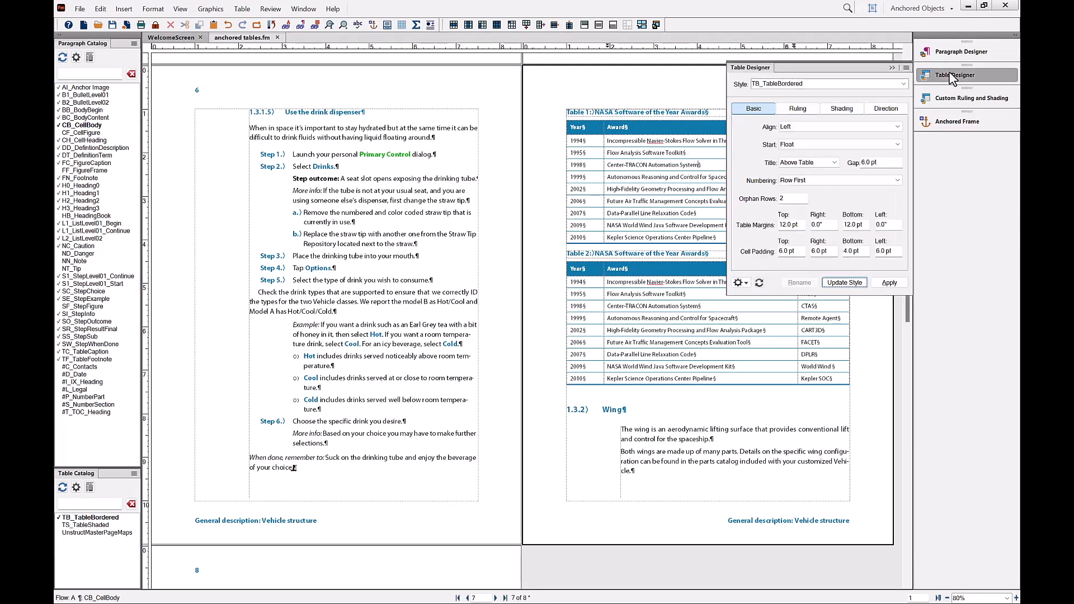
click(842, 144)
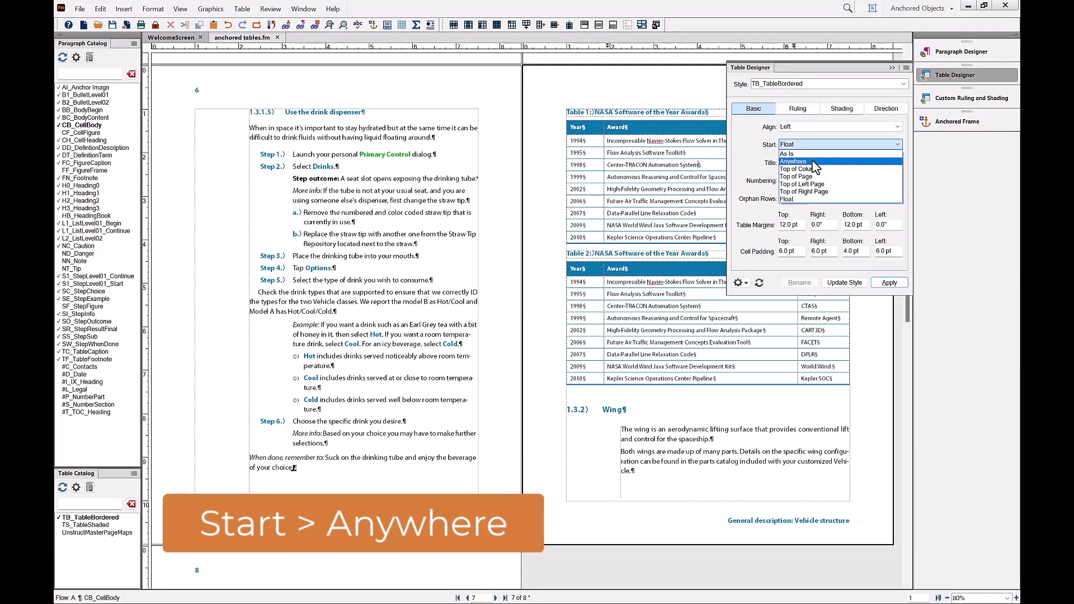
click(817, 153)
click(844, 283)
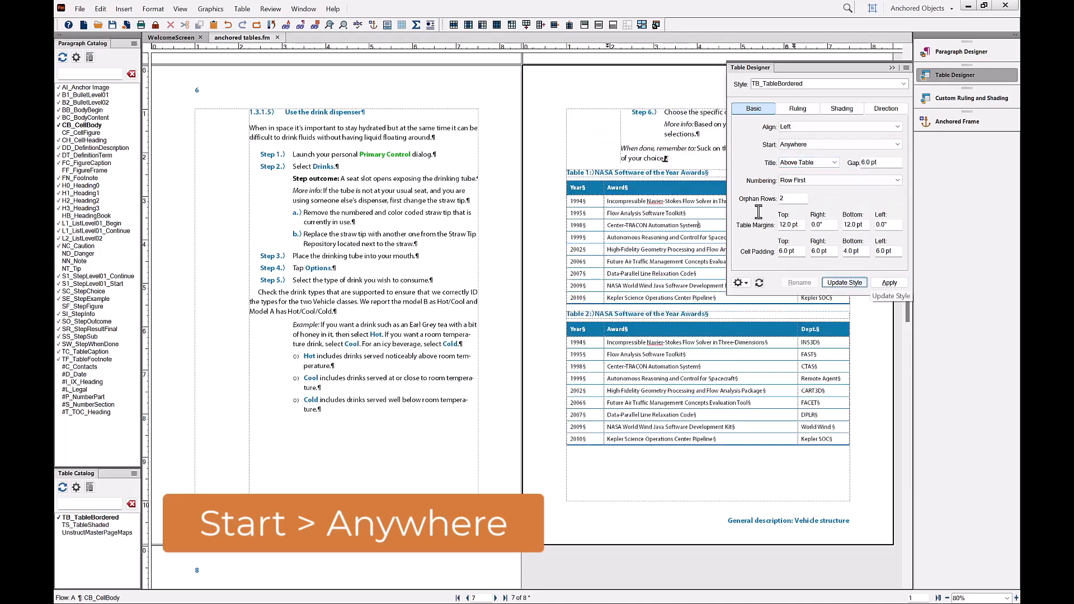
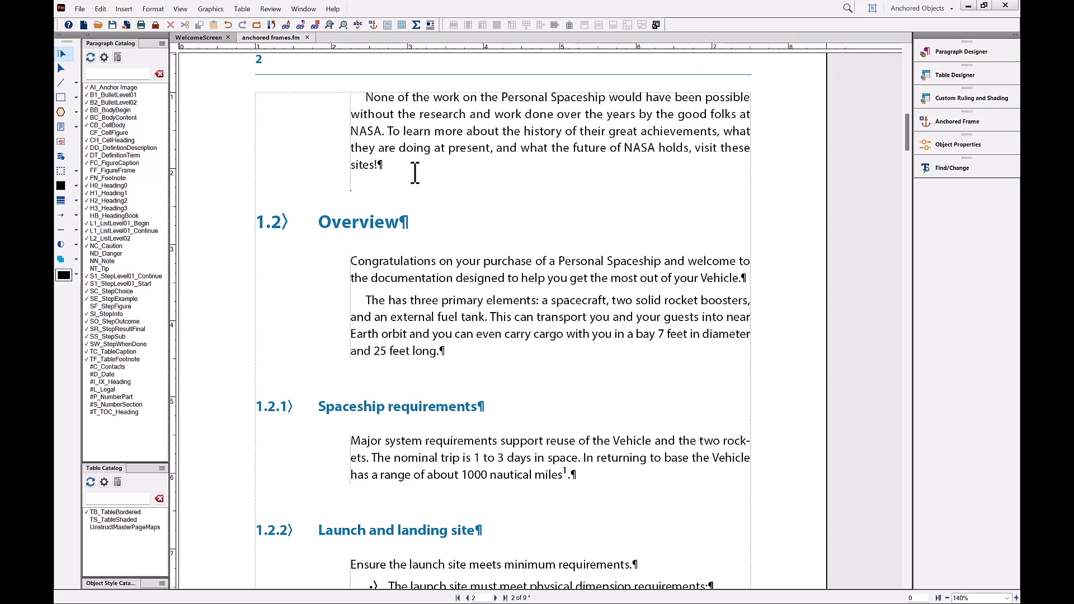
Insert the image spaceship wide.ai at the end of the paragraph above the Overview heading, and undo the insertion
click(386, 165)
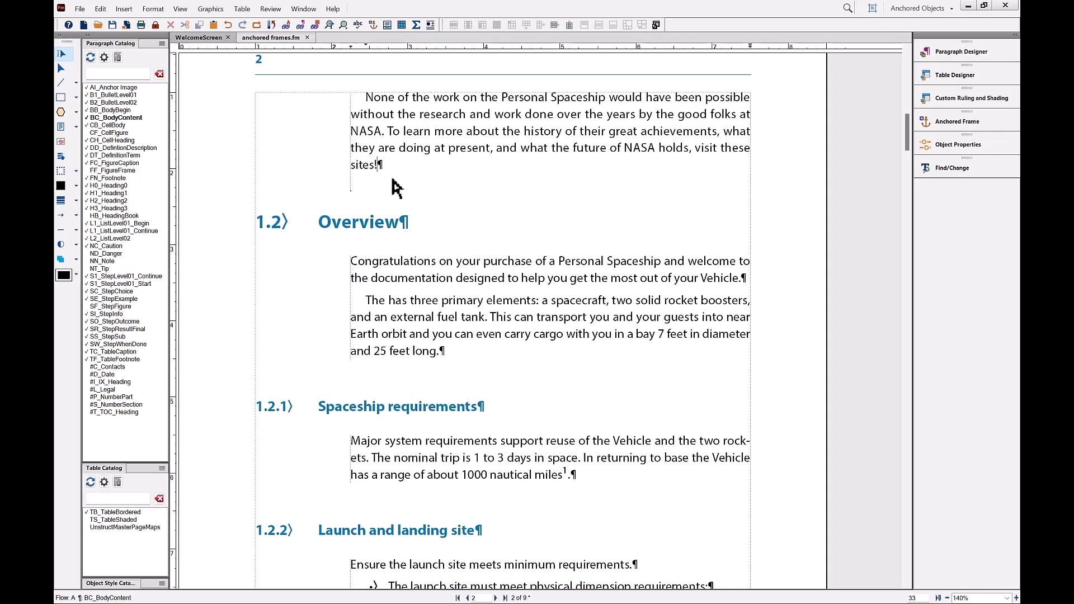
click(124, 8)
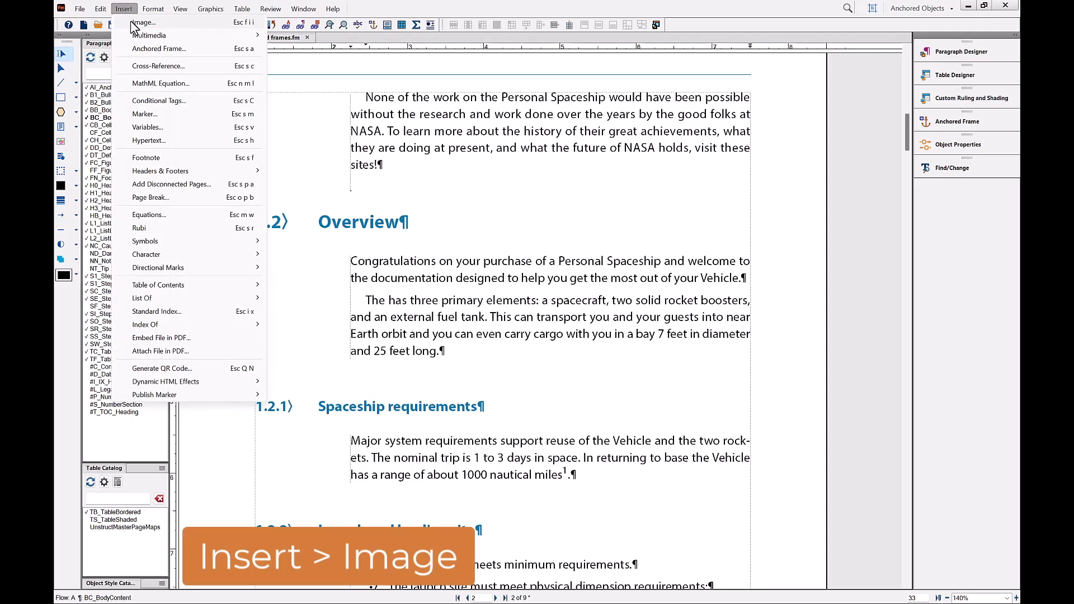
click(134, 25)
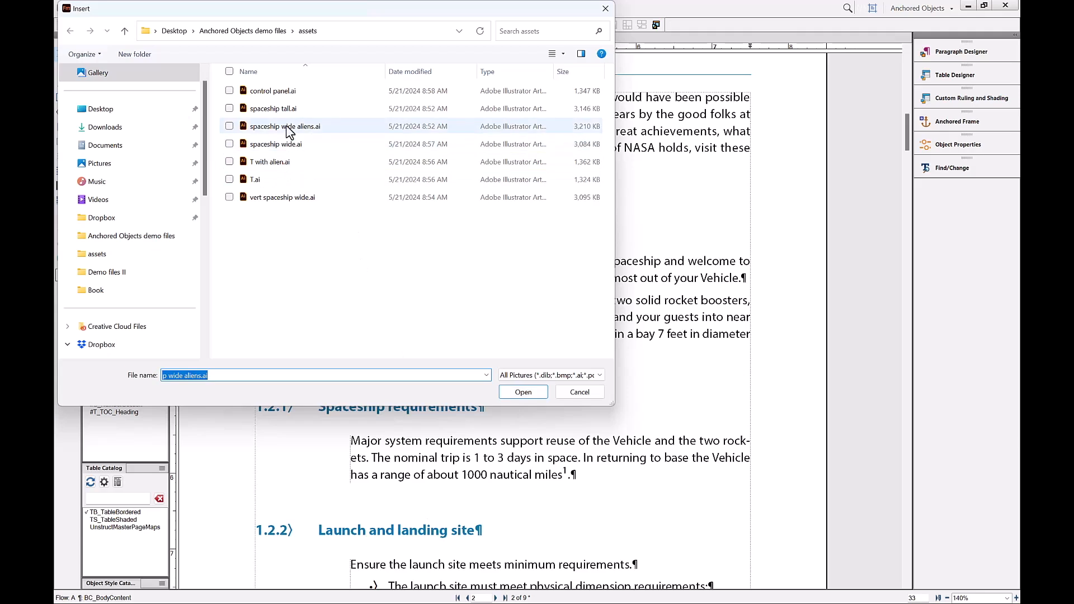
click(283, 149)
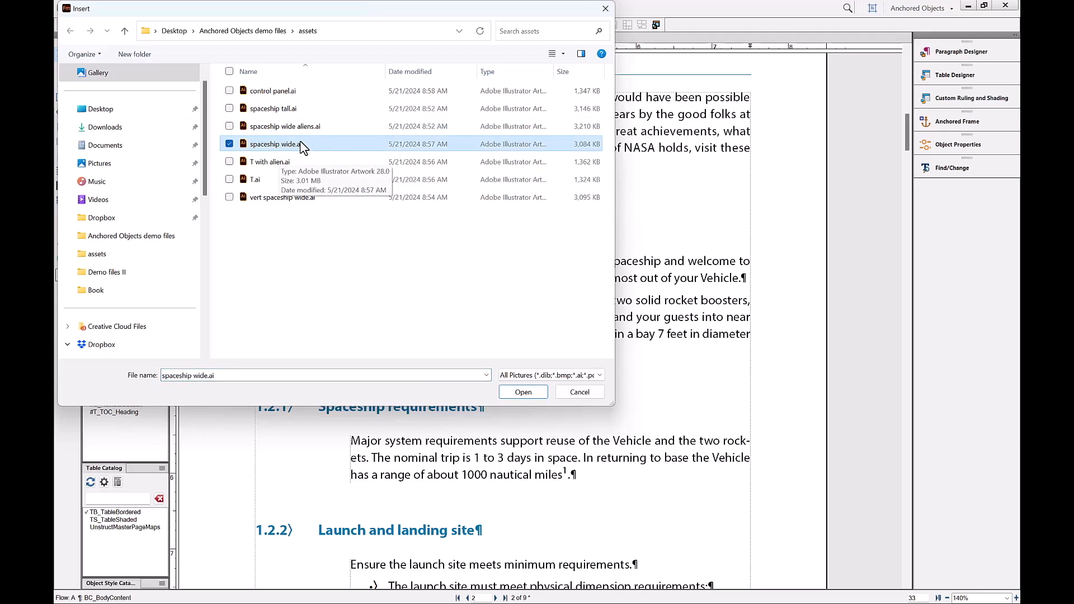
click(524, 392)
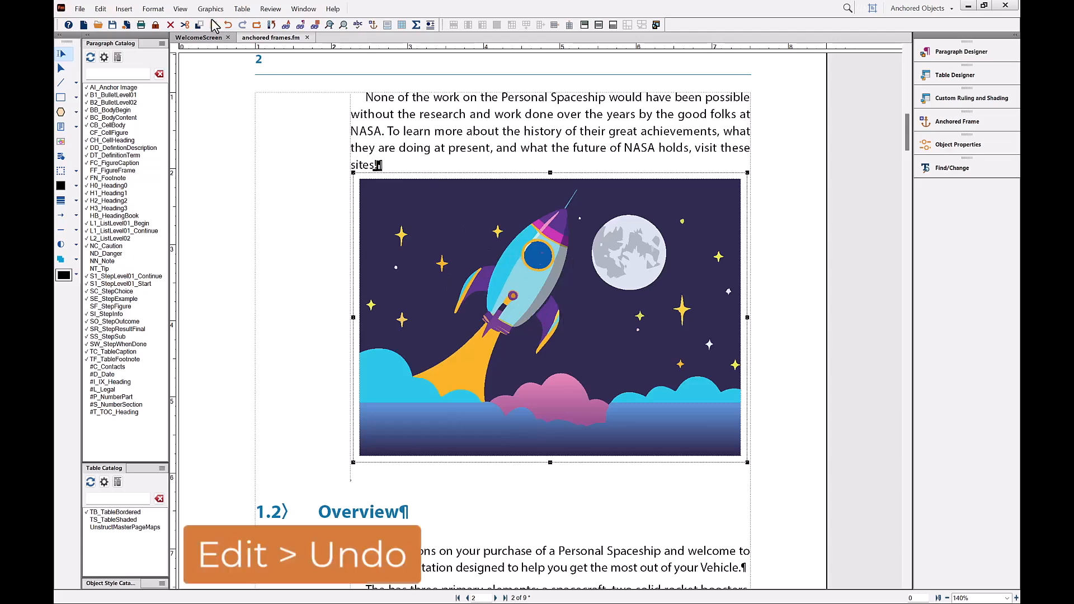
click(227, 25)
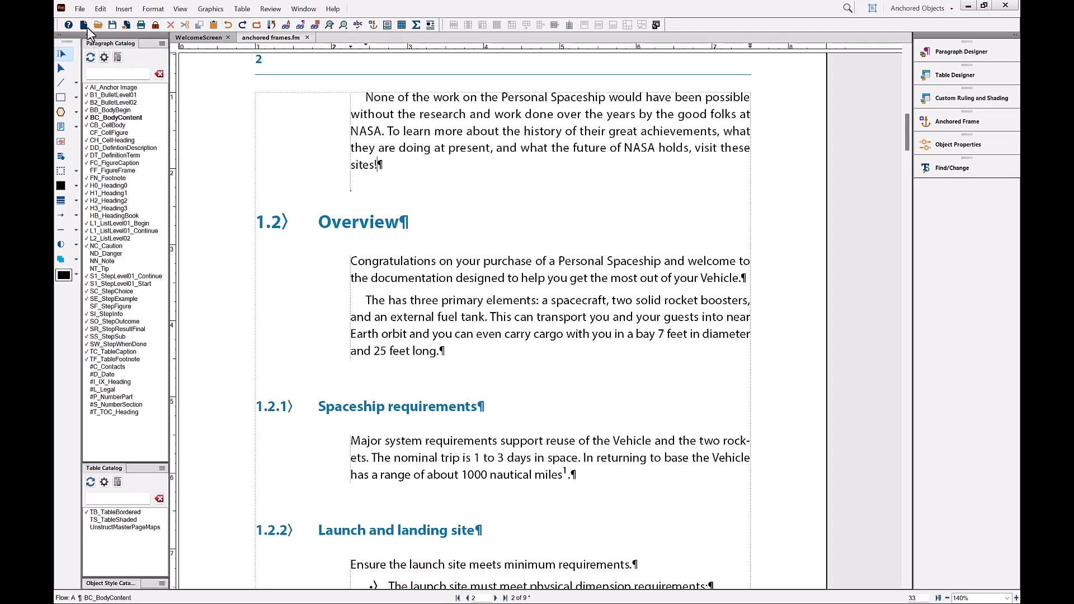
Import spaceship wide.ai by reference at the end of the "visit these sites!" paragraph
click(80, 9)
mouse_move(103, 150)
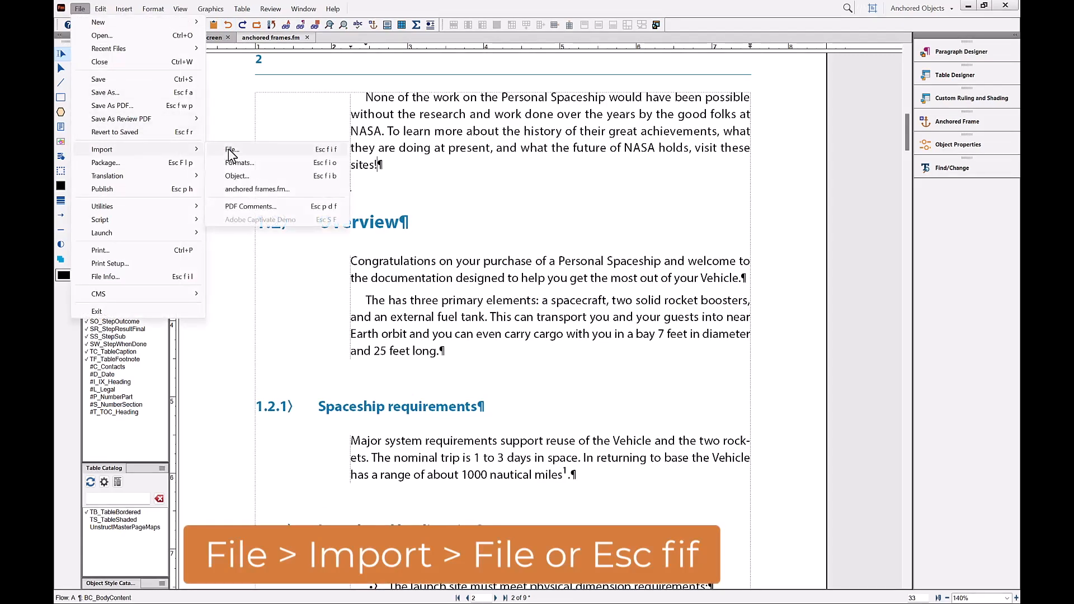
click(334, 151)
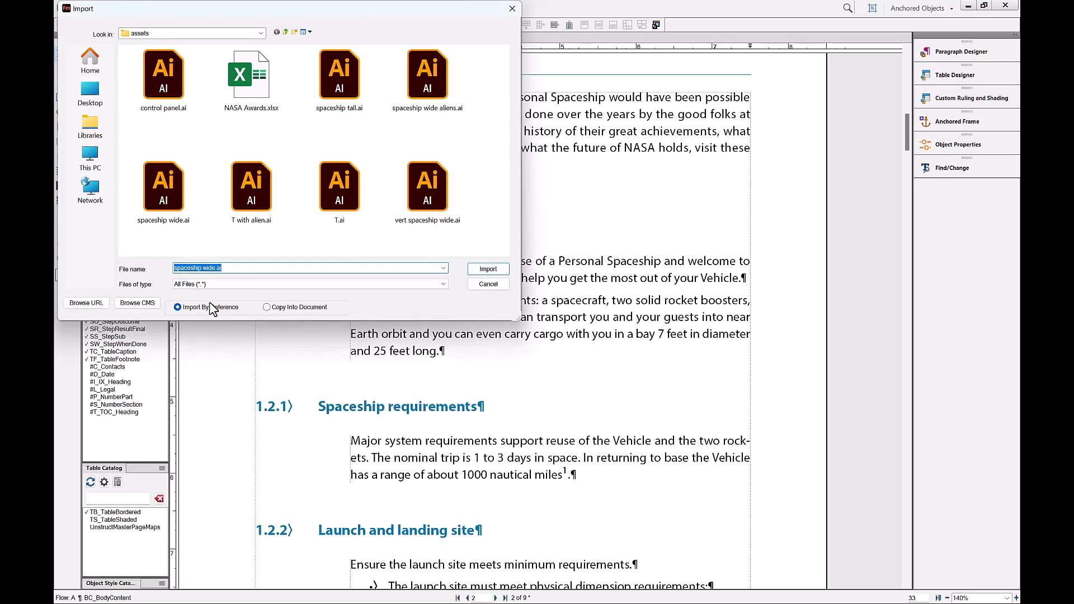
click(486, 271)
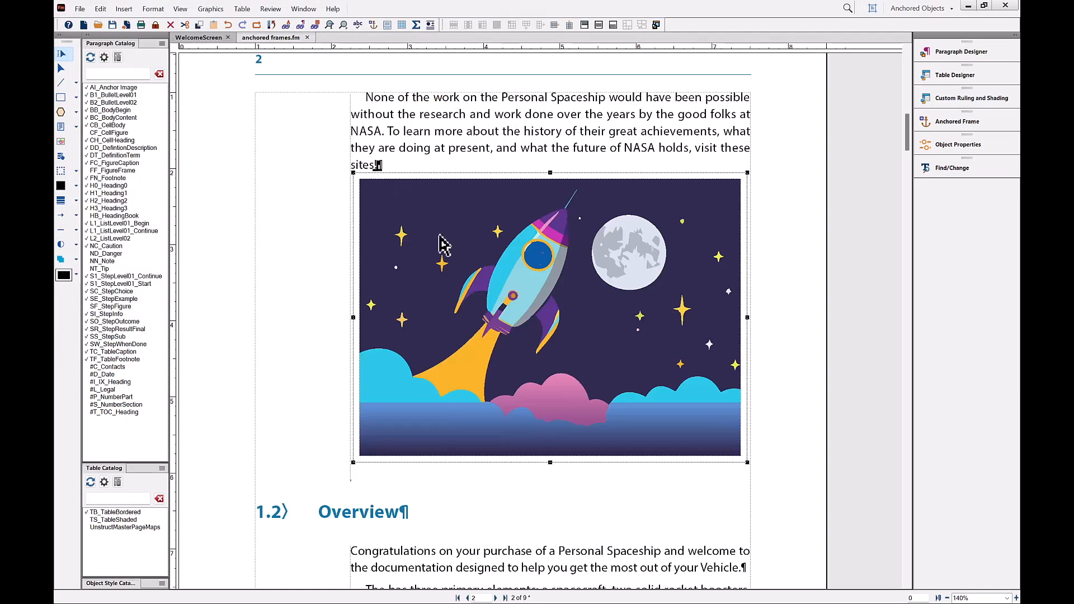
Add four paragraph breaks before "To learn more about the history" to test how the anchored image moves, and remove them again
click(392, 133)
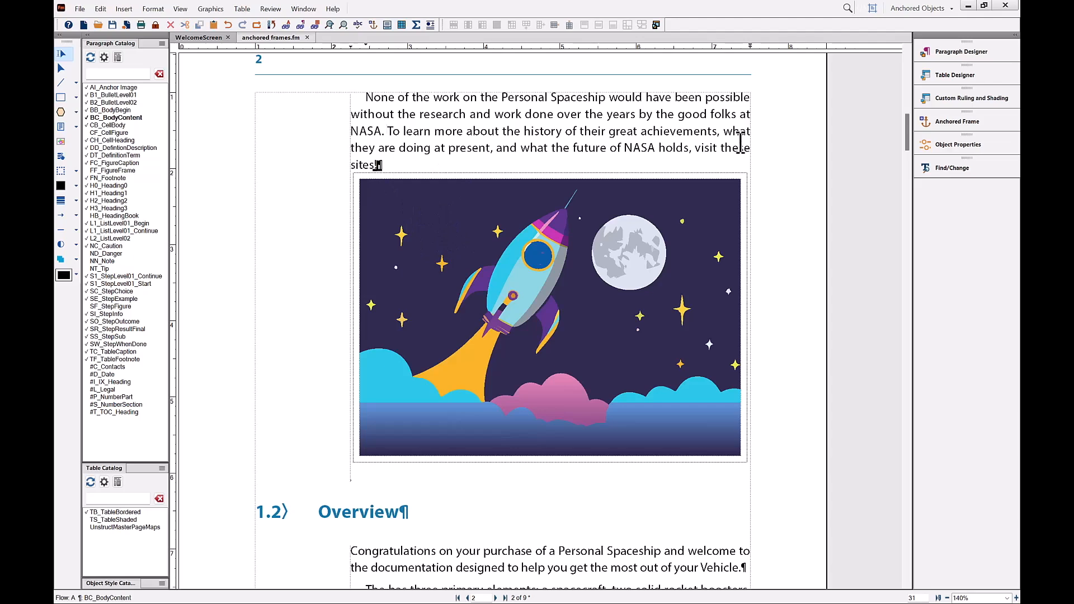
key(Return)
key(Return)
key(Return)
key(Return)
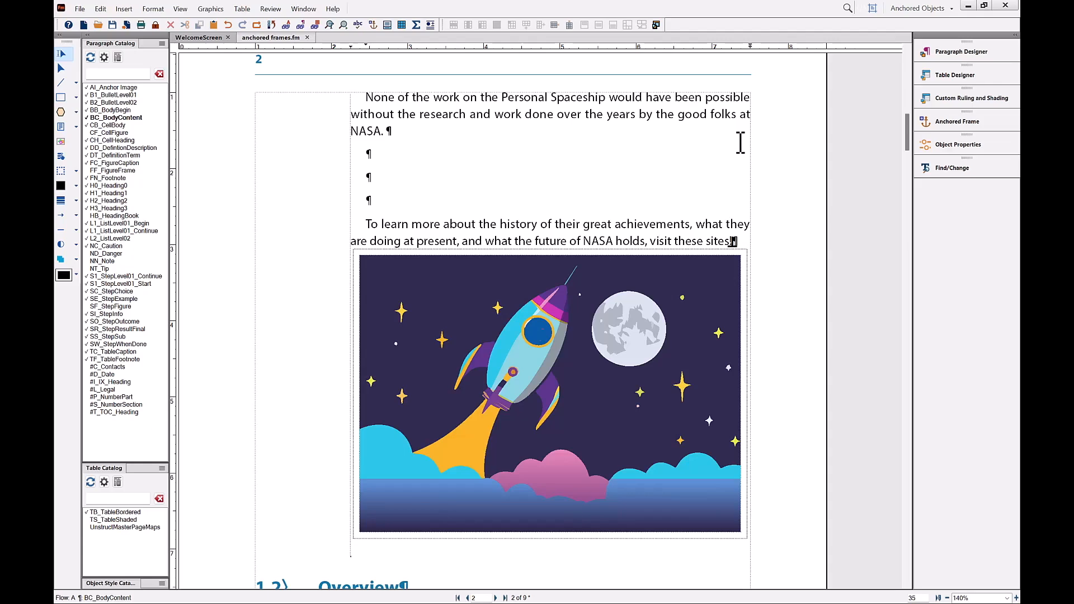
key(BackSpace)
key(BackSpace)
key(BackSpace)
key(BackSpace)
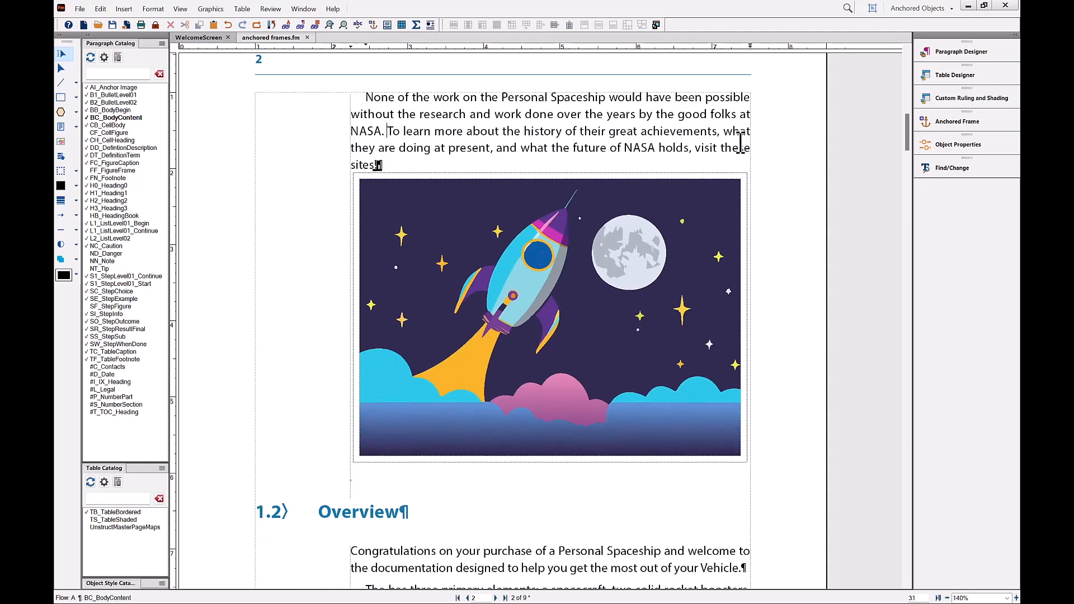
Scale the rocket image down disproportionately inside its anchored frame, flattening it to about a third of its height
click(521, 305)
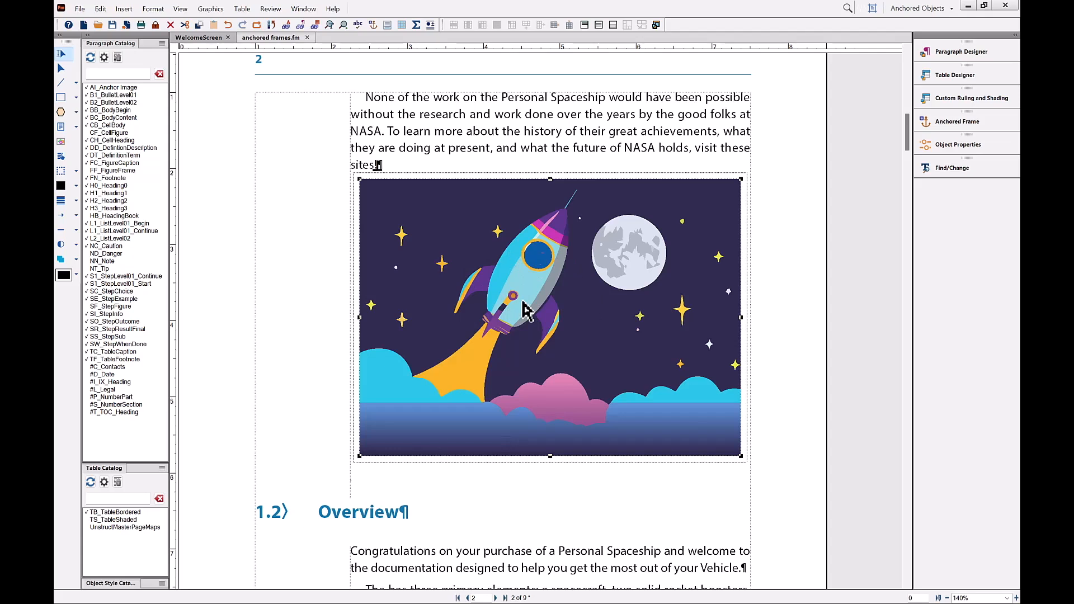
drag(742, 457, 726, 275)
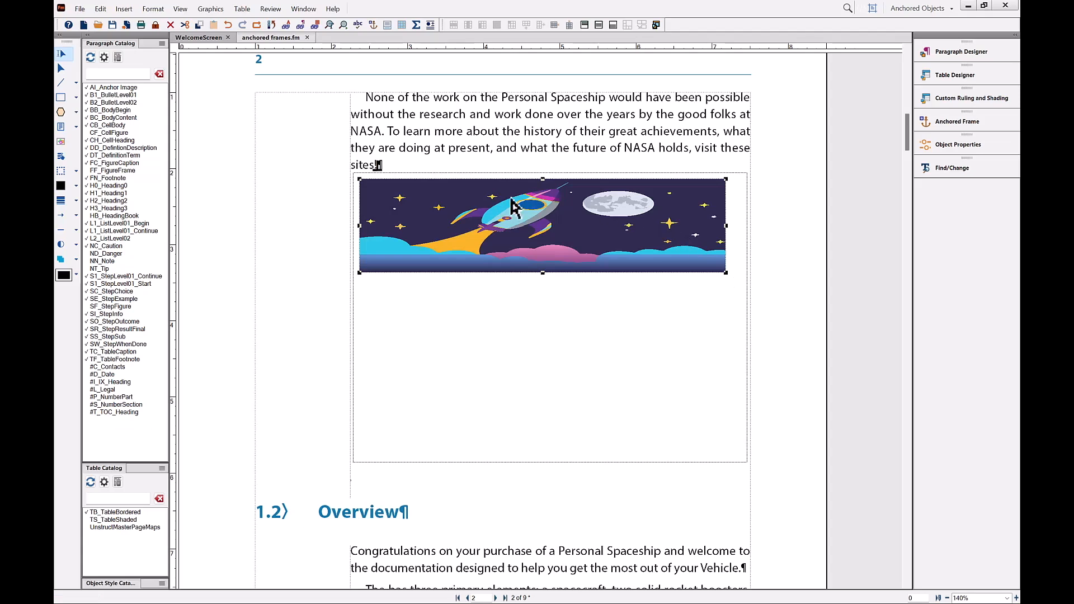
Undo the image's distorted resize, then scale it proportionally to about half size inside its frame and undo that as well
click(228, 25)
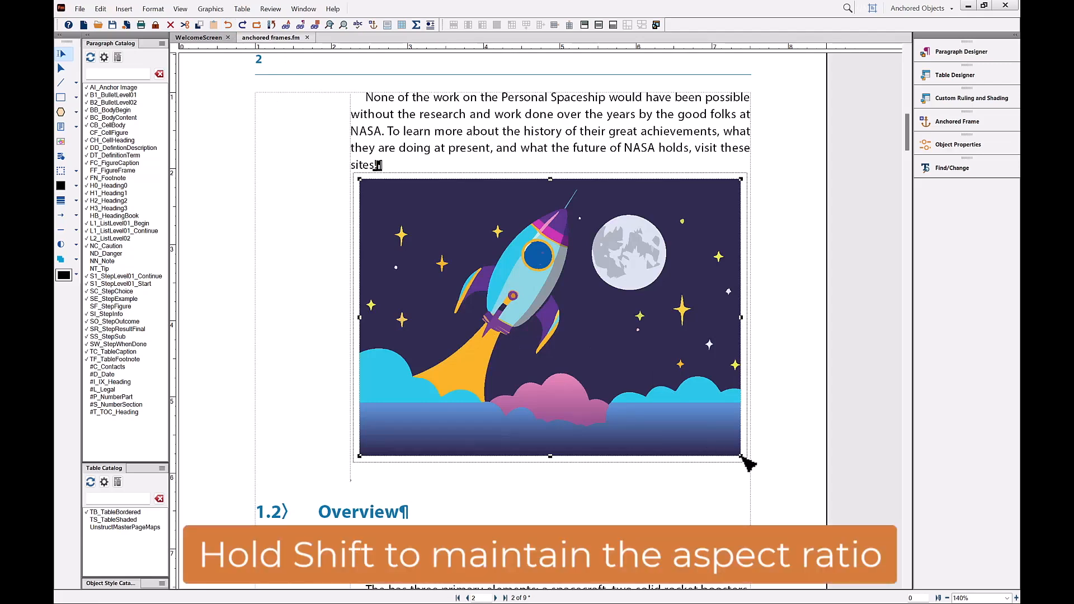
drag(741, 458, 552, 312)
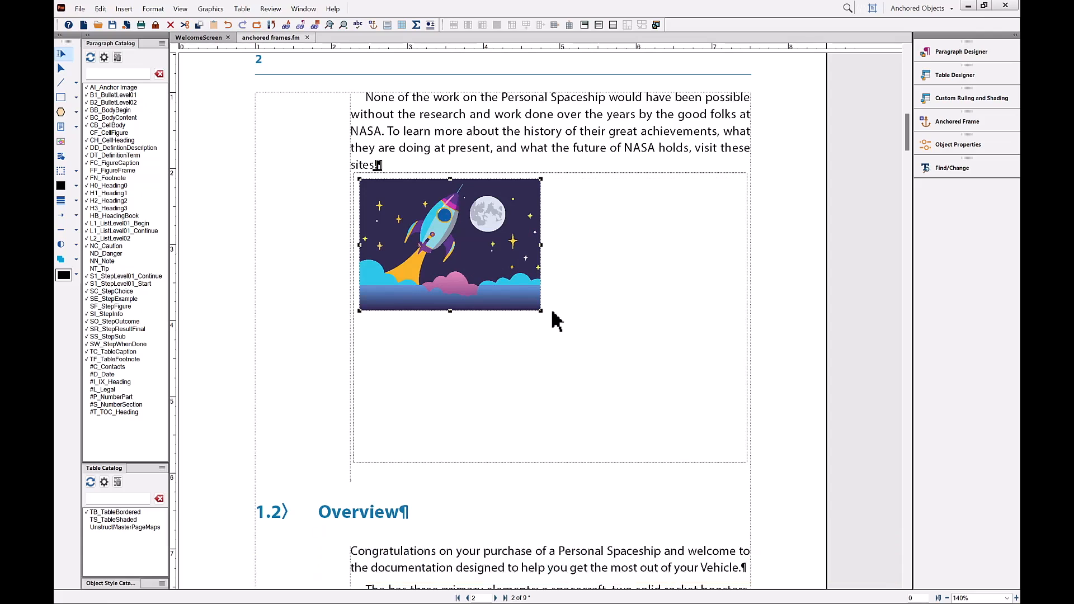
click(228, 25)
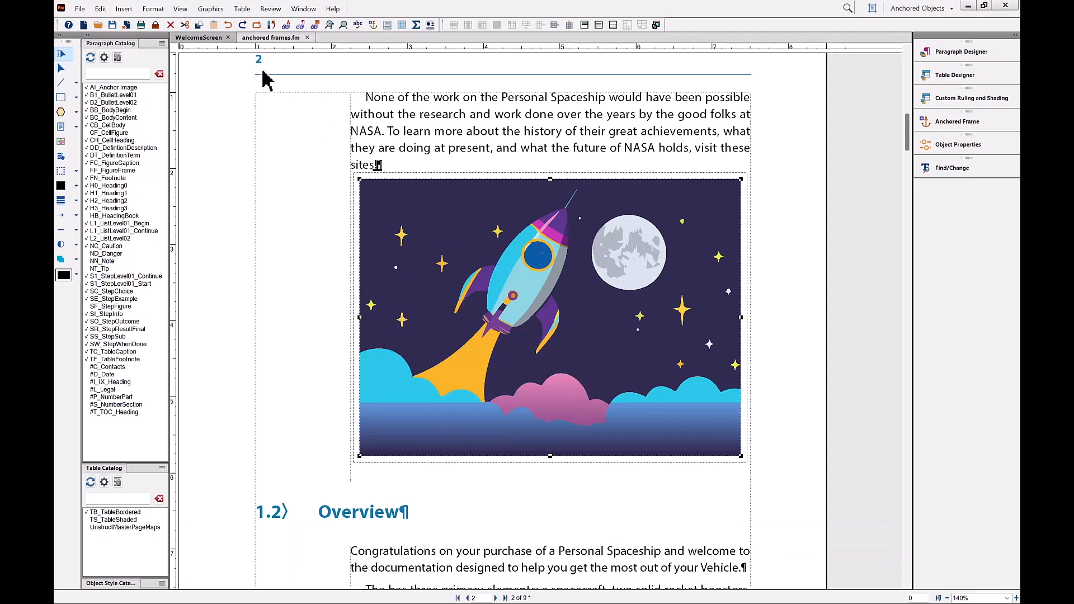
Scale the rocket image by a factor of 50% with its aspect ratio preserved, and undo the scaling
click(215, 13)
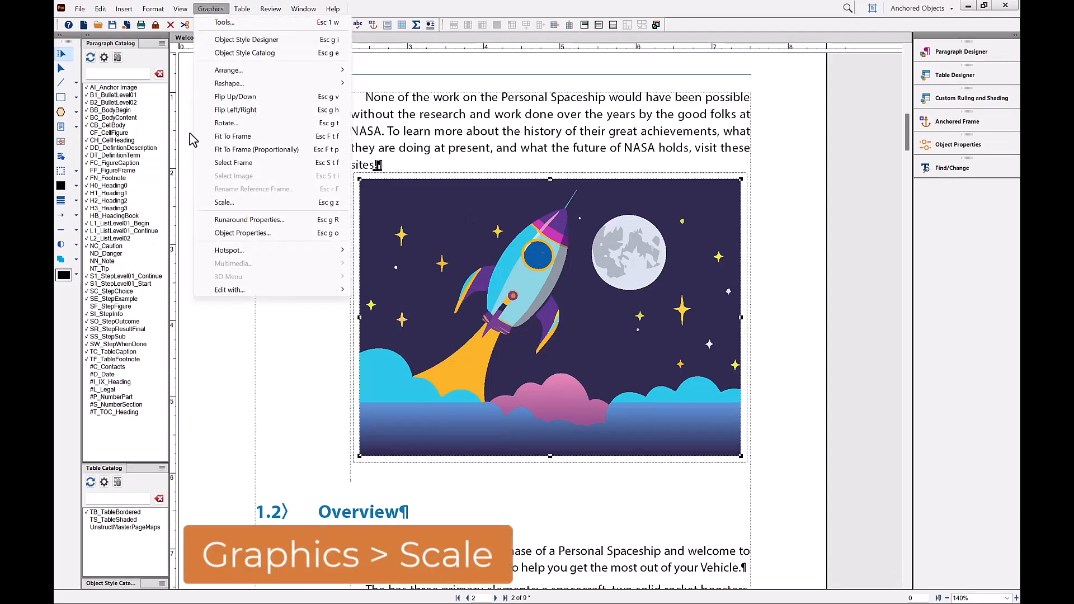
click(224, 203)
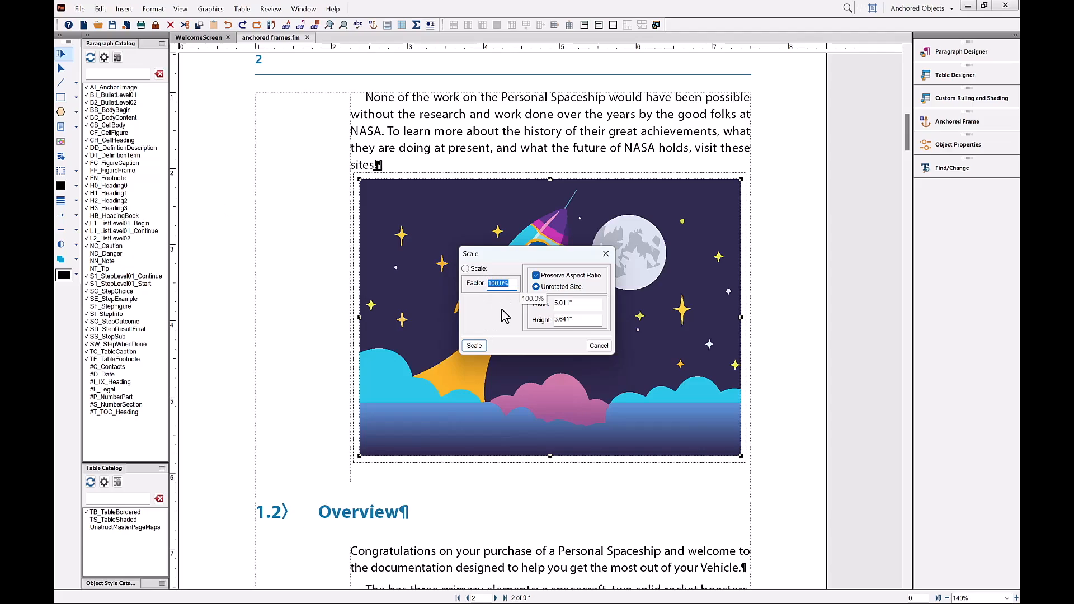
text(50)
click(474, 346)
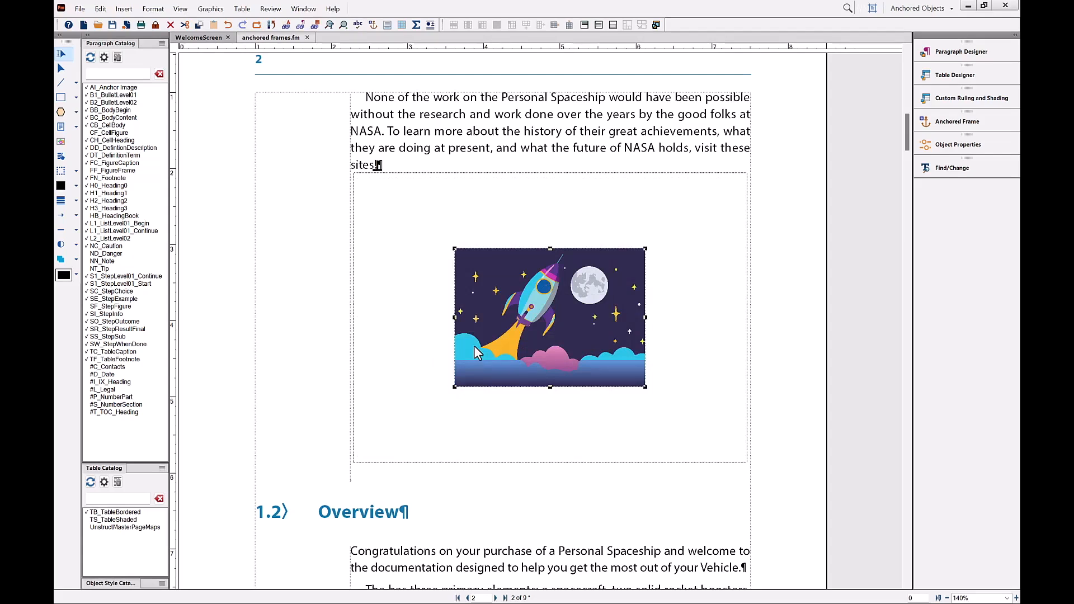
click(228, 26)
Scale the rocket image to an unrotated width of 1 inch with Preserve Aspect Ratio enabled
click(211, 9)
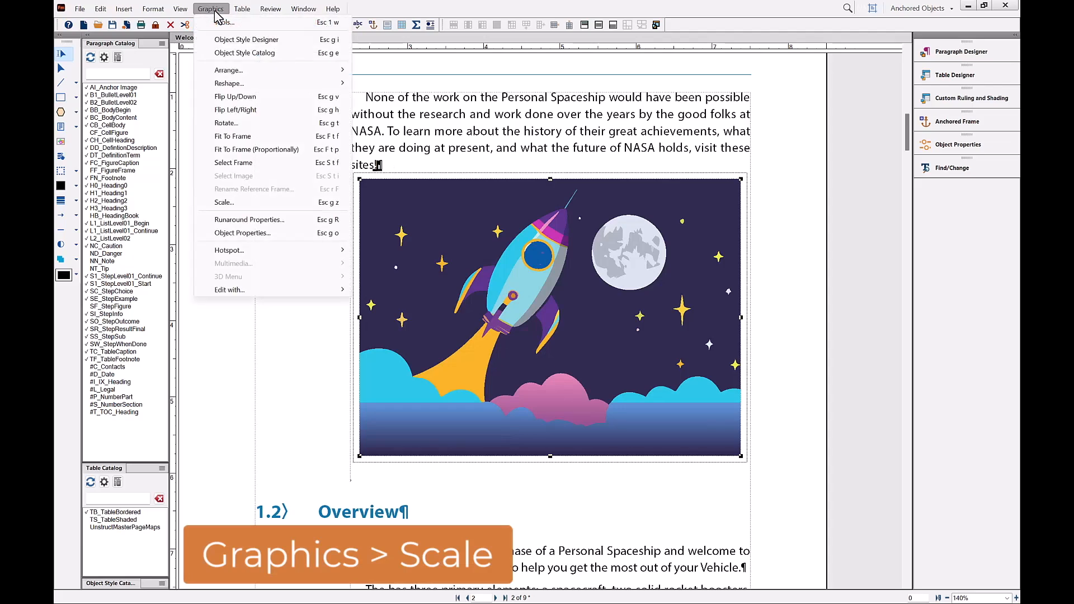
click(224, 202)
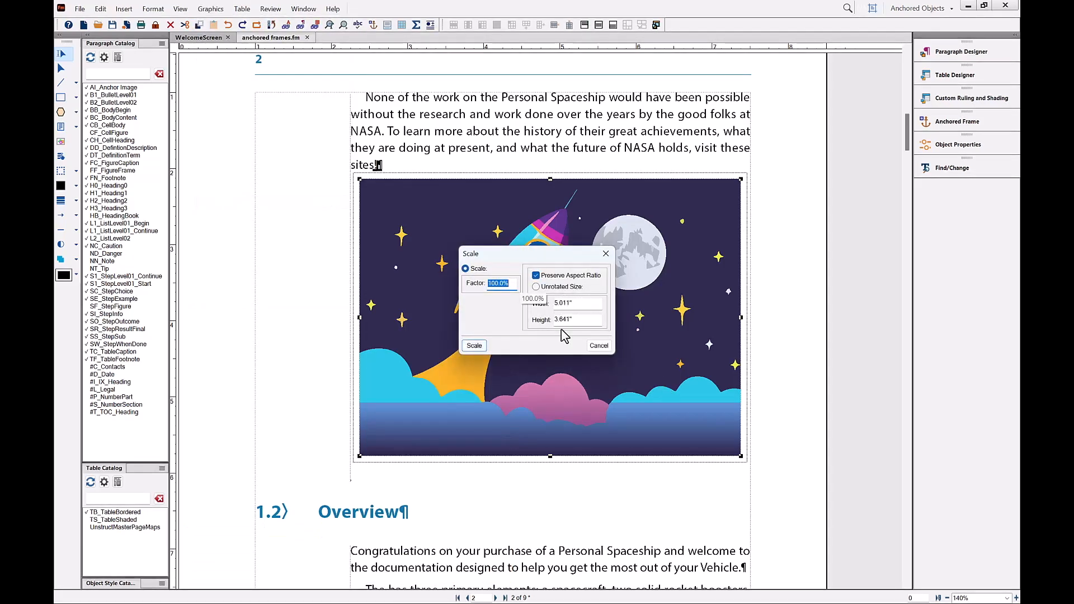
click(553, 275)
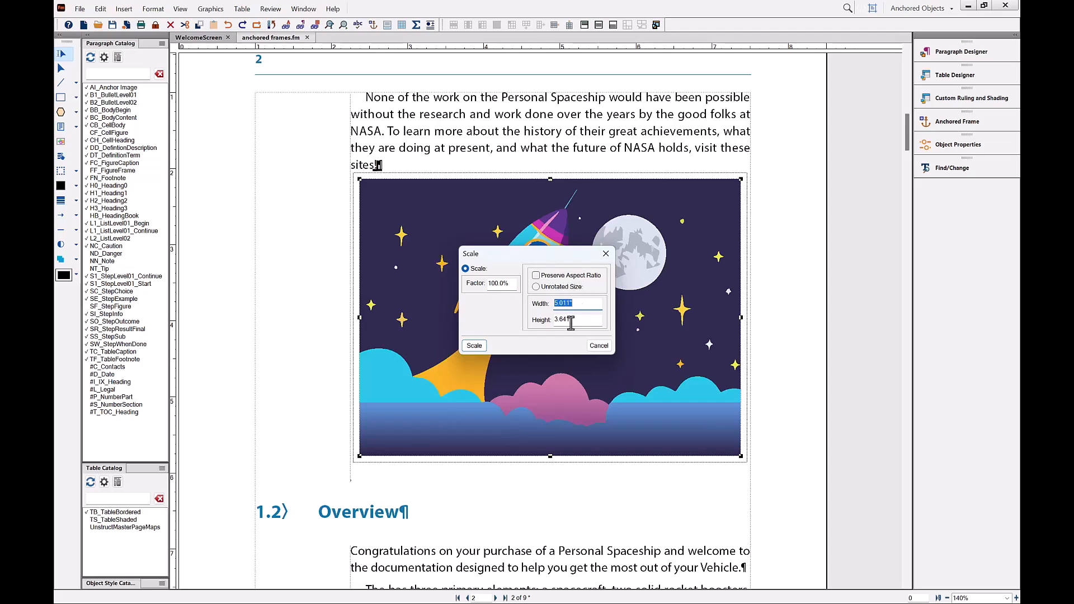
click(536, 276)
click(536, 286)
text(1)
click(470, 348)
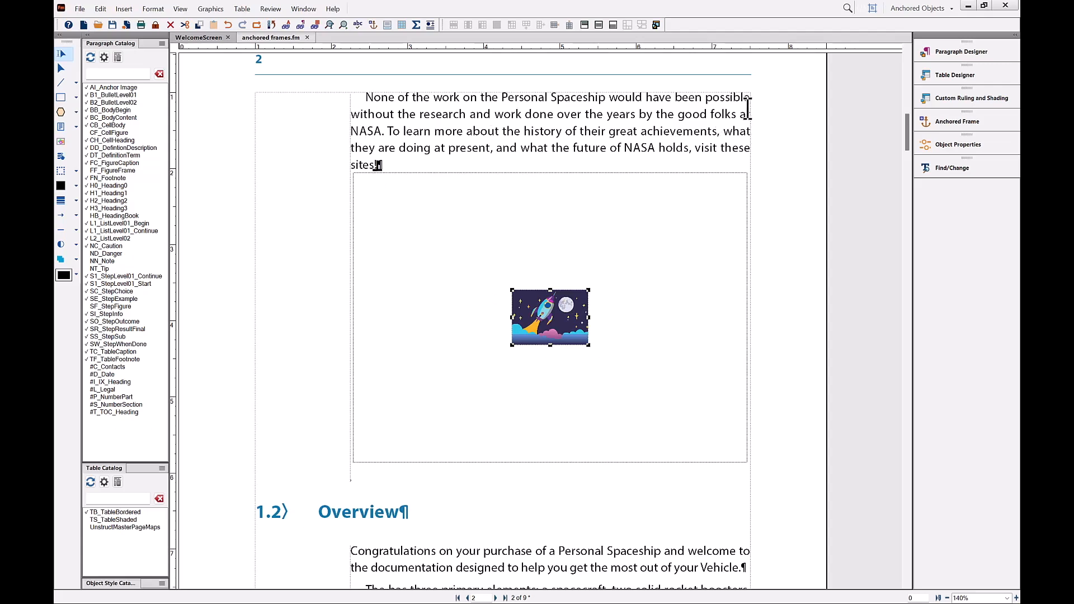
Scale the rocket image to an unrotated width of 5.25 inches, preserving its aspect ratio
click(216, 10)
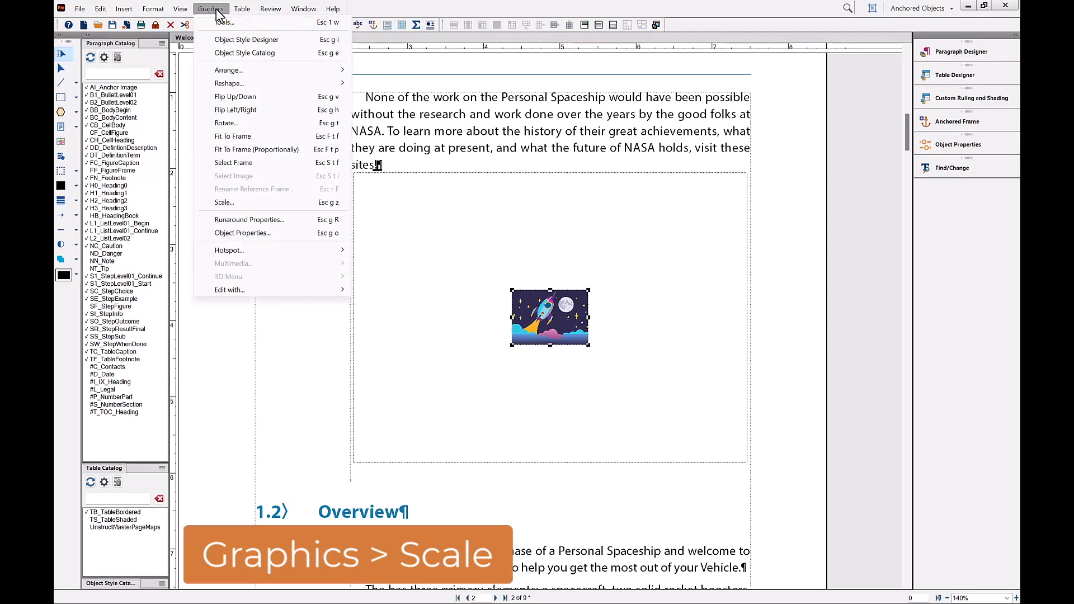
click(226, 202)
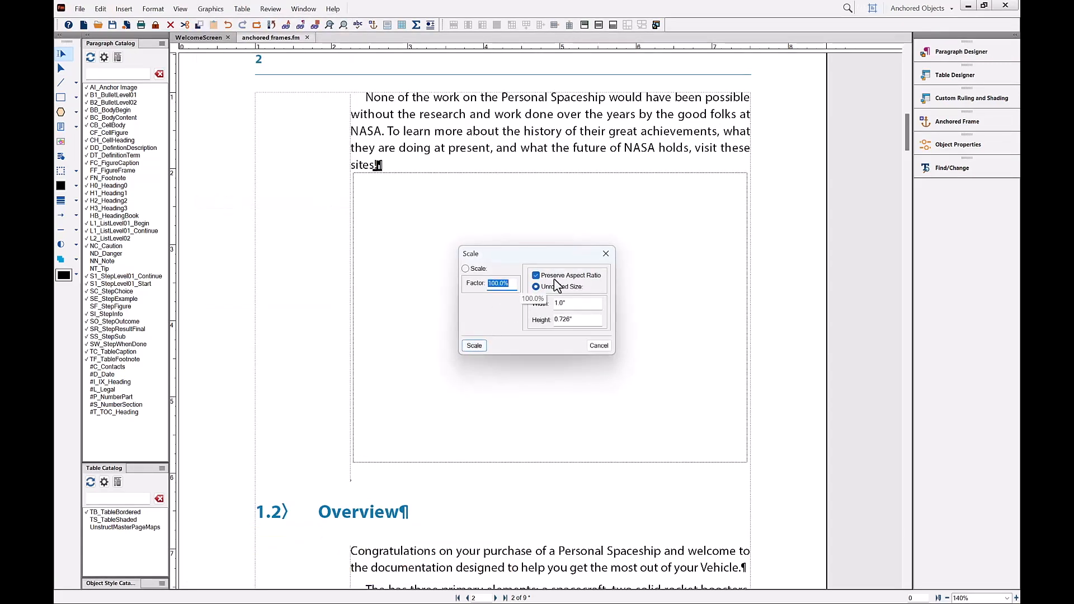
double_click(571, 302)
text(5.25)
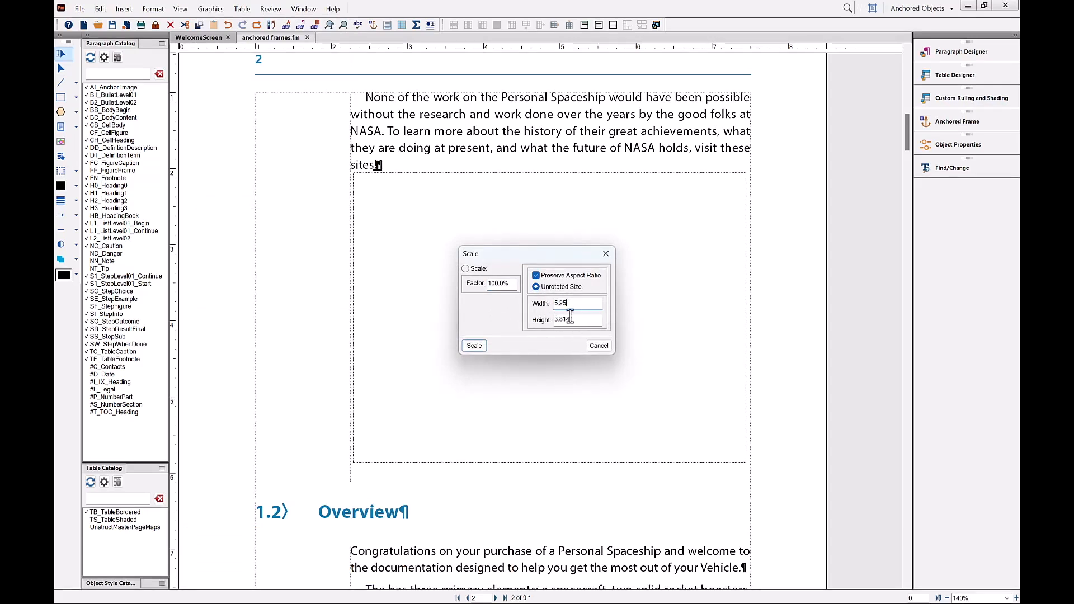
click(474, 345)
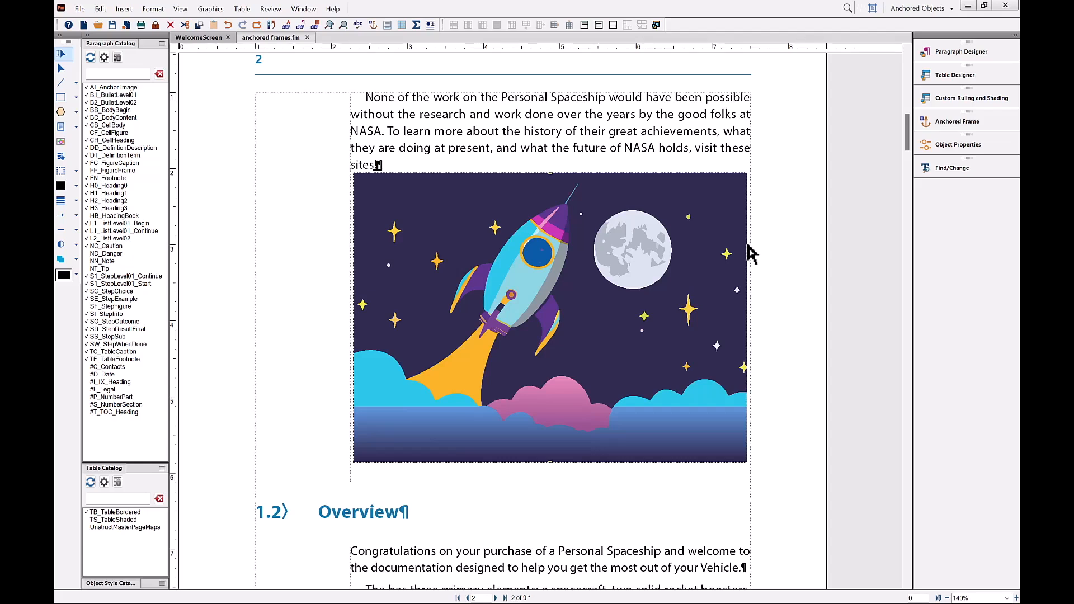
Resize the anchored frame to about 2.19 by 1.72 inches so it crops the image, and reposition the image within it
drag(749, 317, 781, 317)
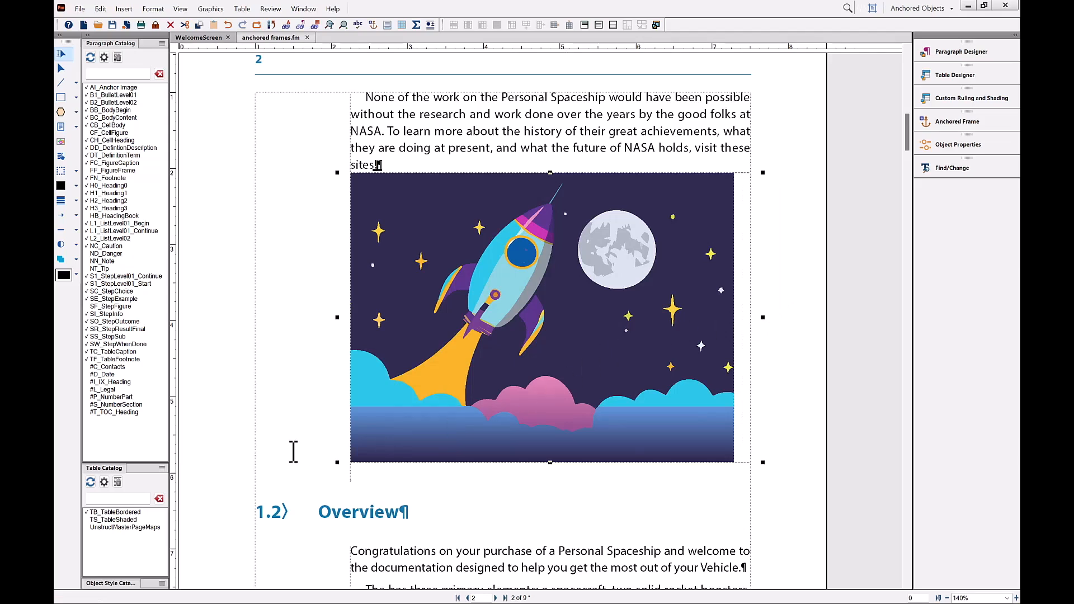
drag(337, 462, 563, 311)
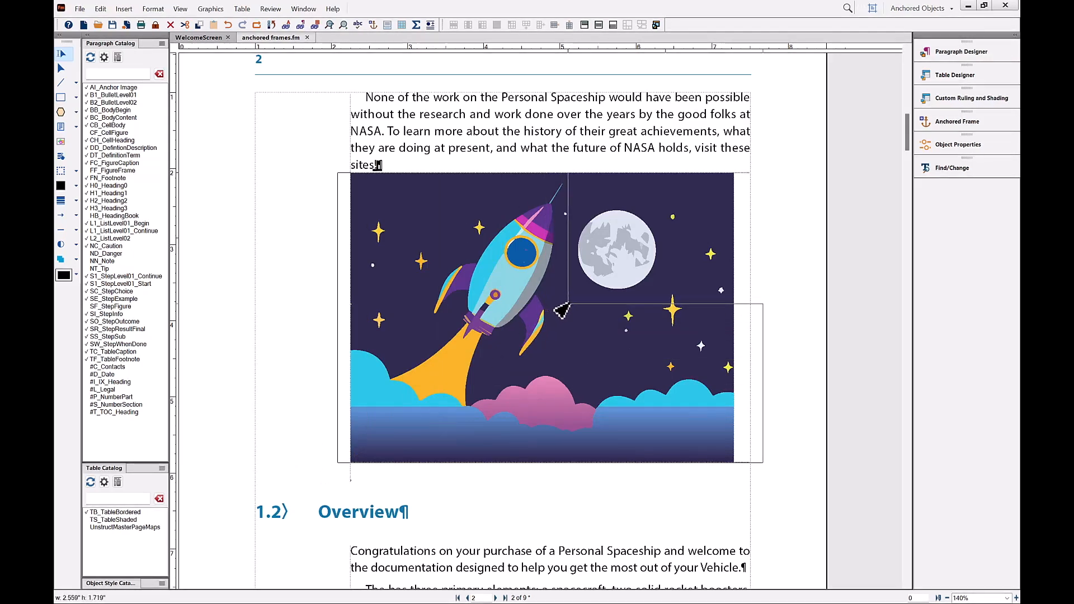
drag(563, 311, 562, 311)
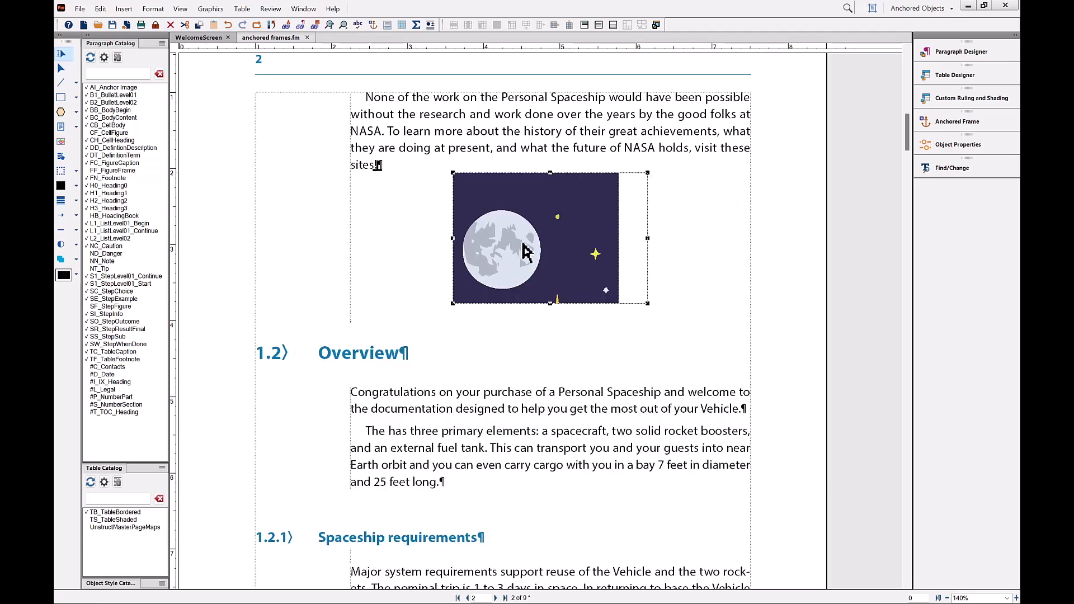
drag(522, 244, 551, 247)
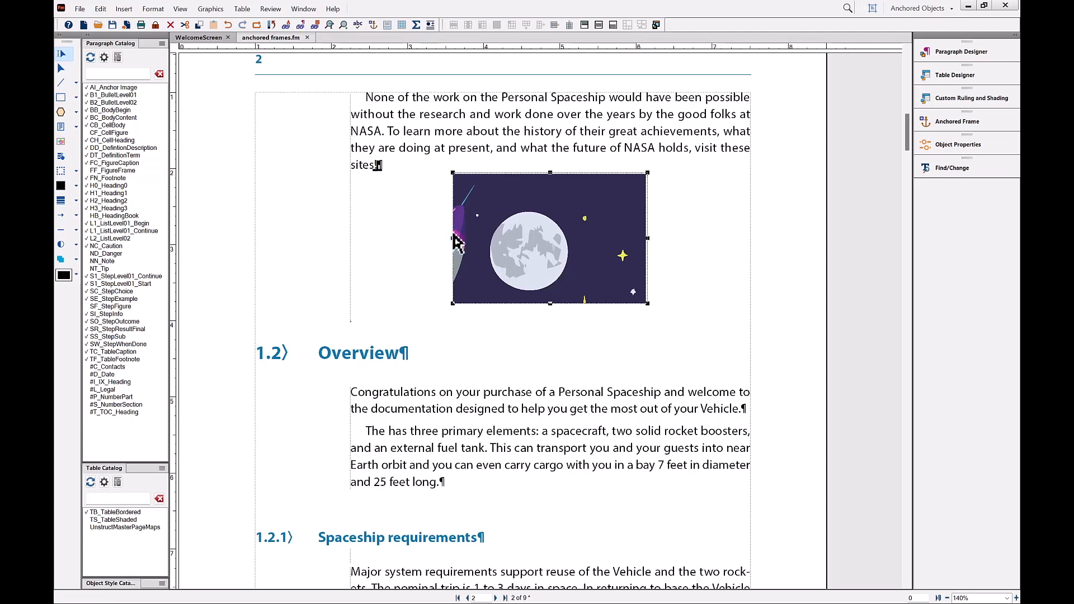
drag(453, 236, 471, 242)
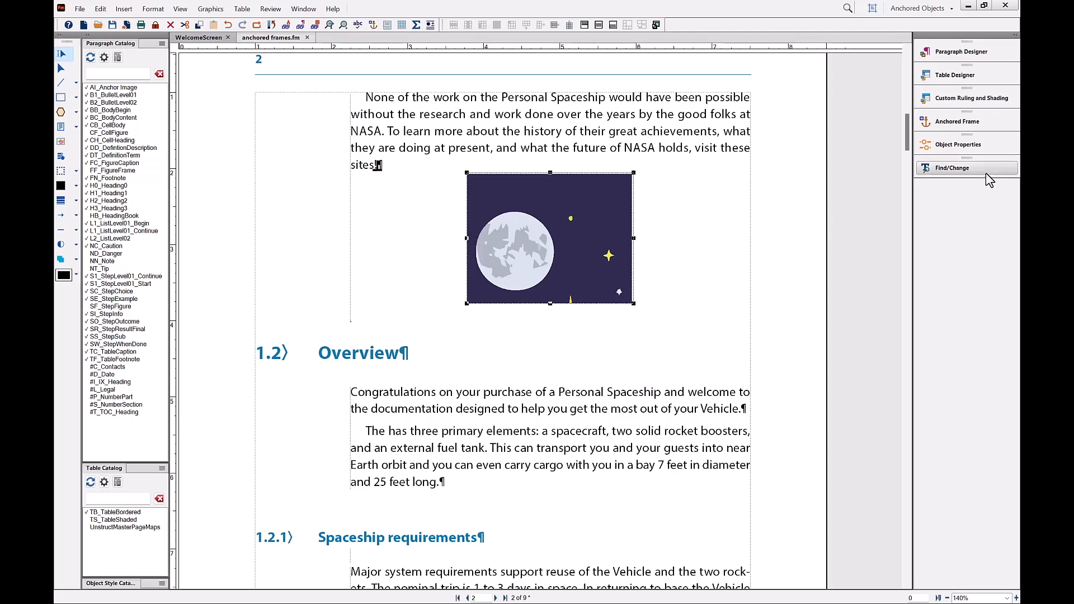
Show the Anchored Frame settings for the cropped frame and review the available anchoring positions
click(971, 120)
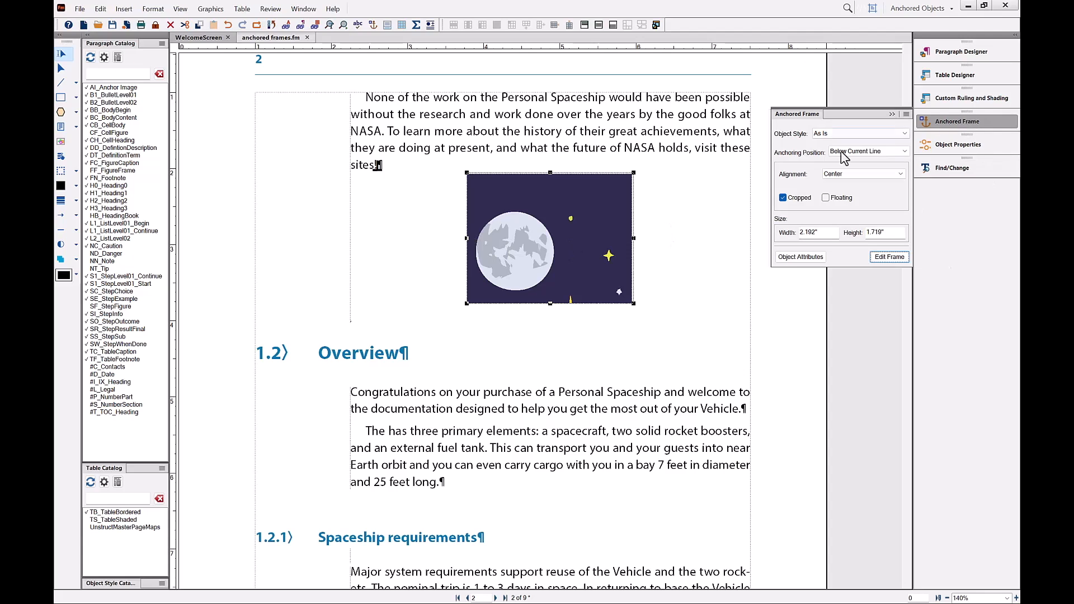
click(866, 152)
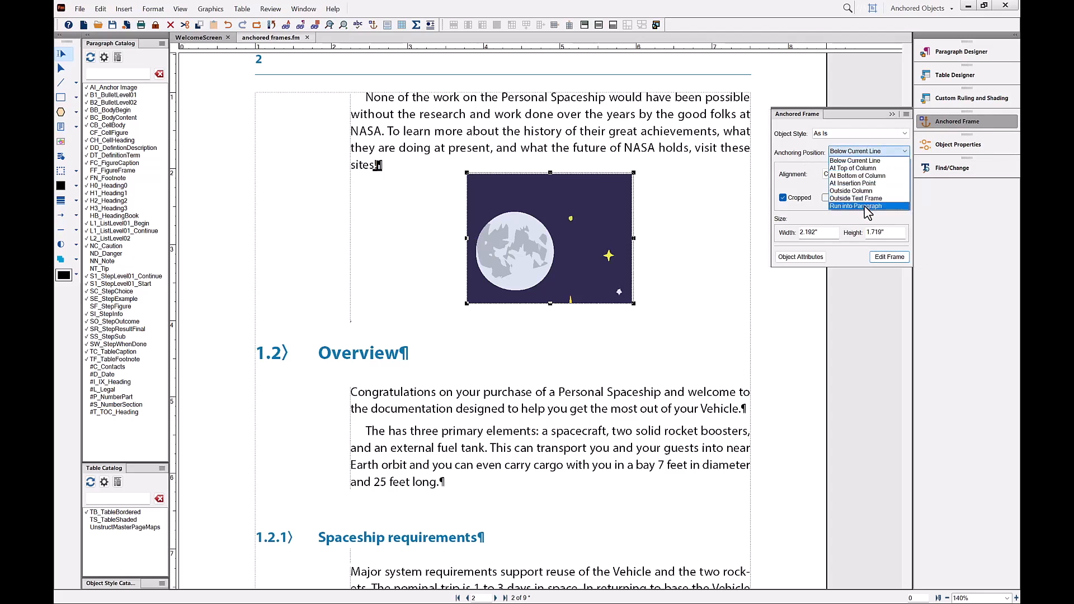
click(867, 155)
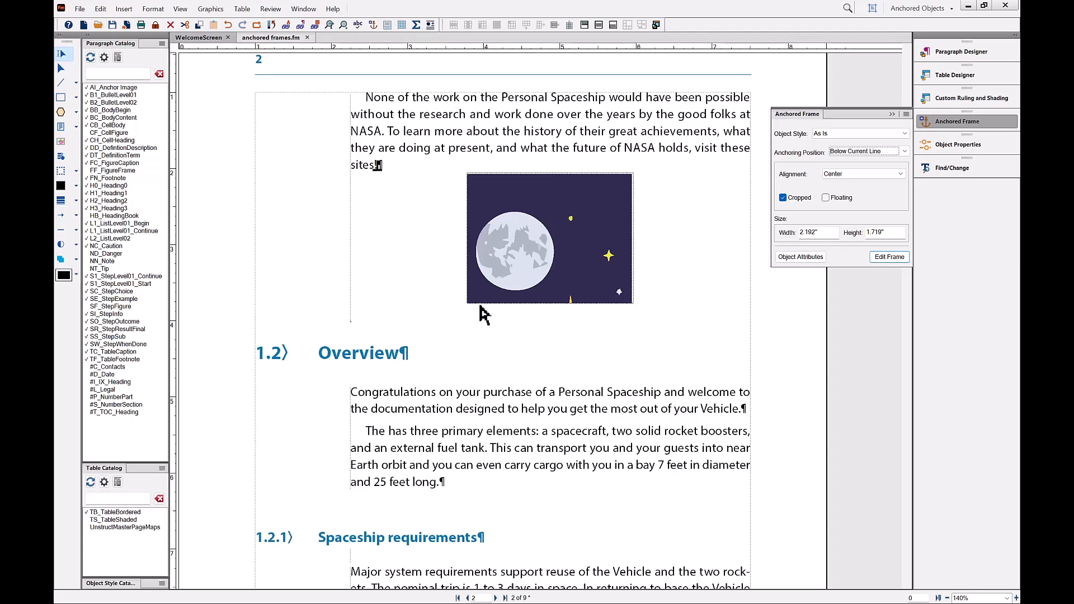
Shrink-wrap the anchored frame around the whole rocket image
key(Escape)
key(m)
key(p)
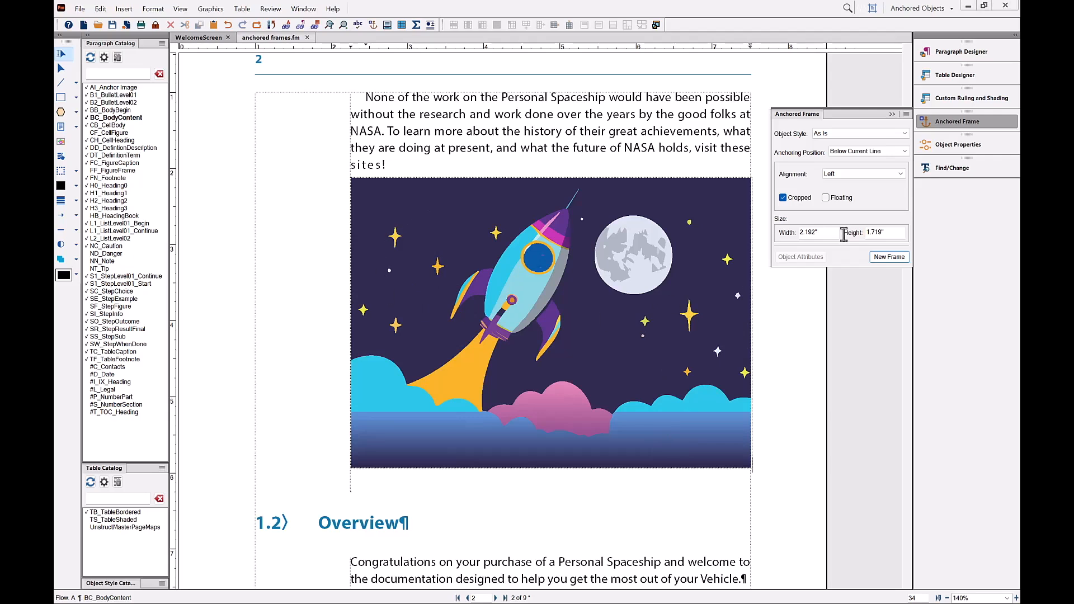
Set the rocket image's anchored frame to the Below Current Line anchoring position and apply the change
click(752, 295)
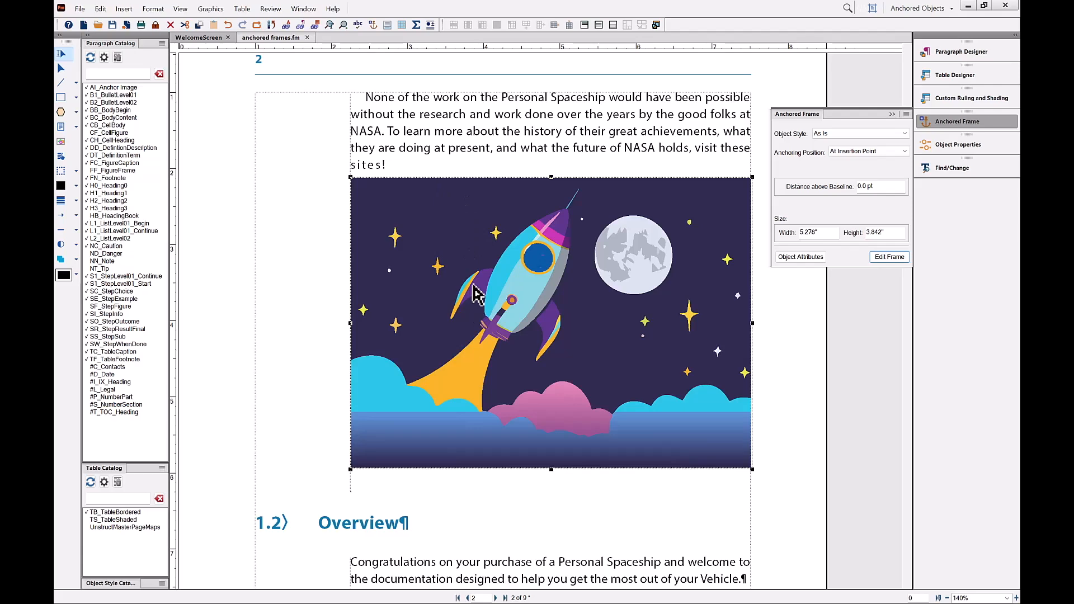
click(862, 152)
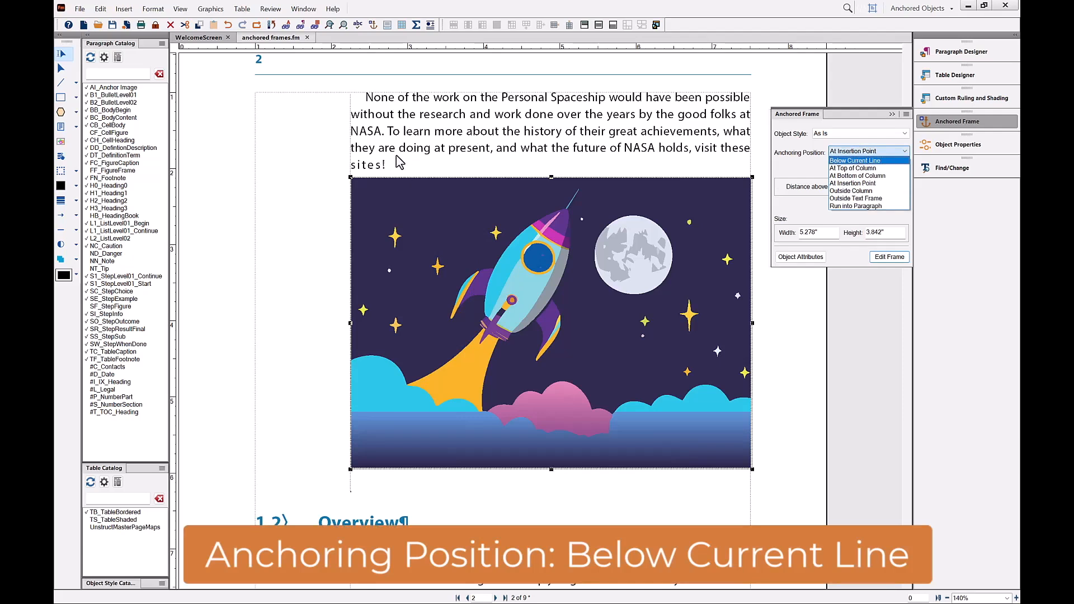
click(847, 162)
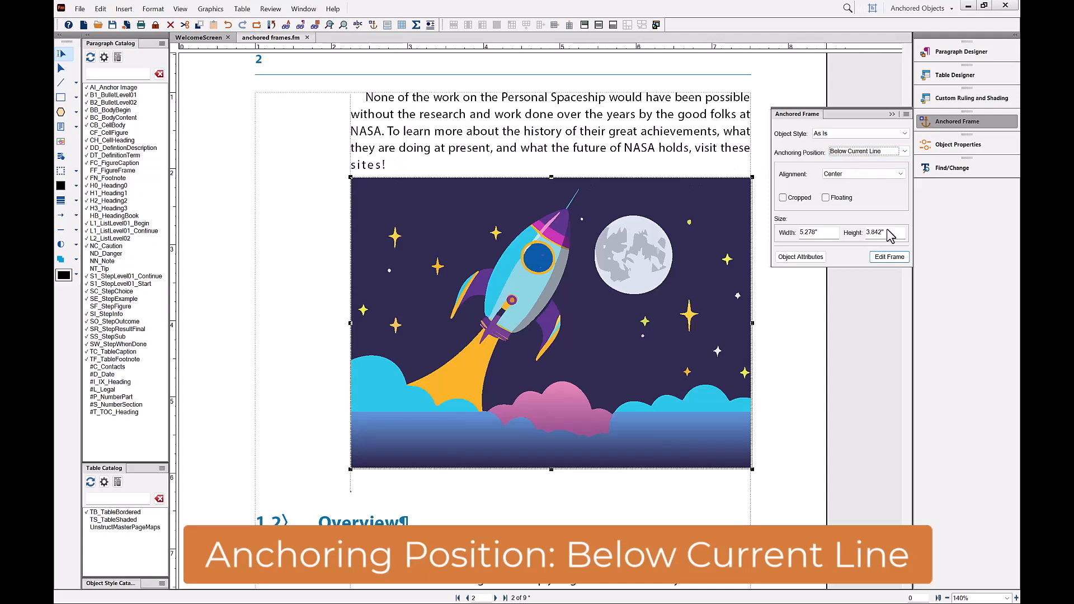
click(901, 259)
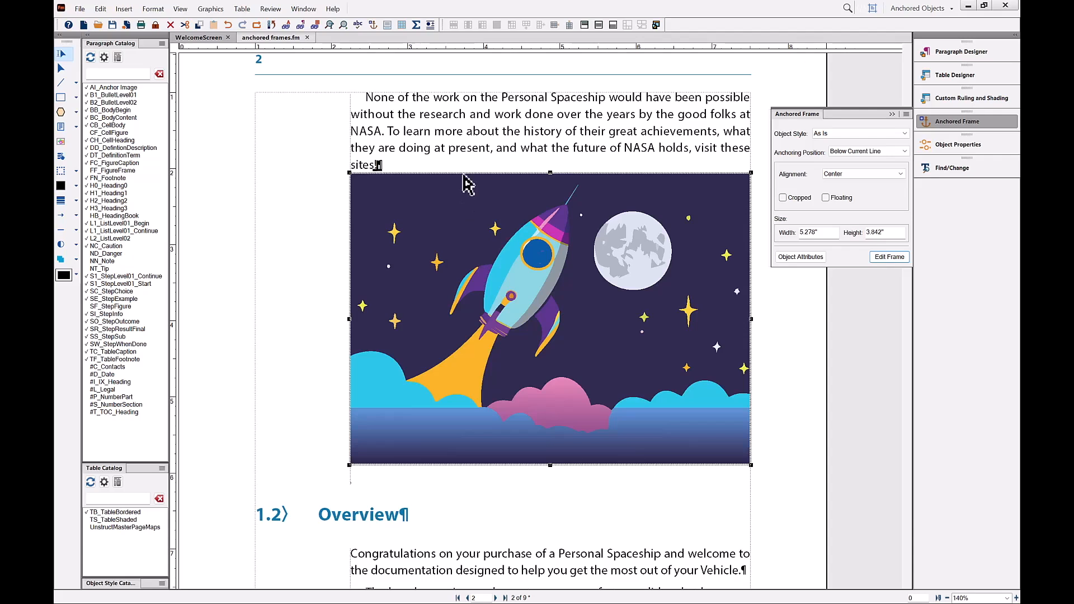
Change the rocket frame's anchoring position to At Top of Column and apply it to the frame
click(1007, 599)
click(1006, 574)
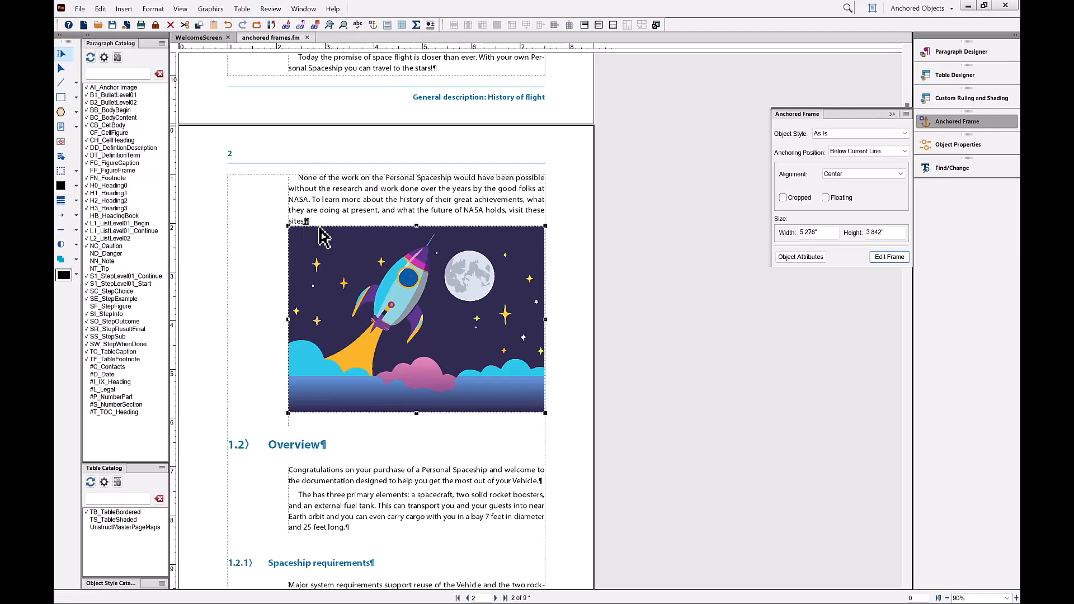
click(874, 153)
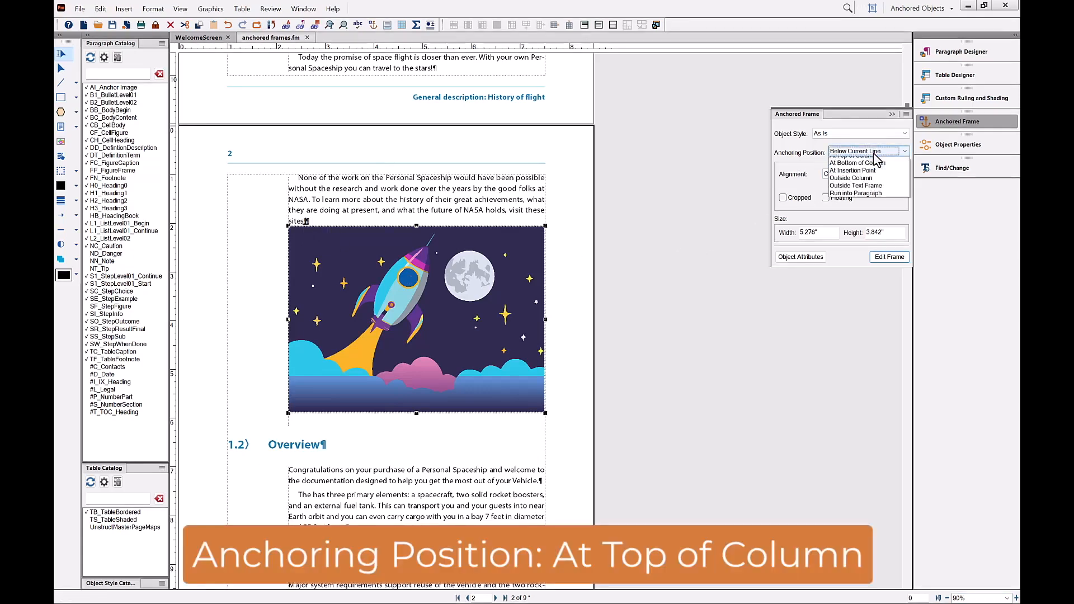
click(870, 170)
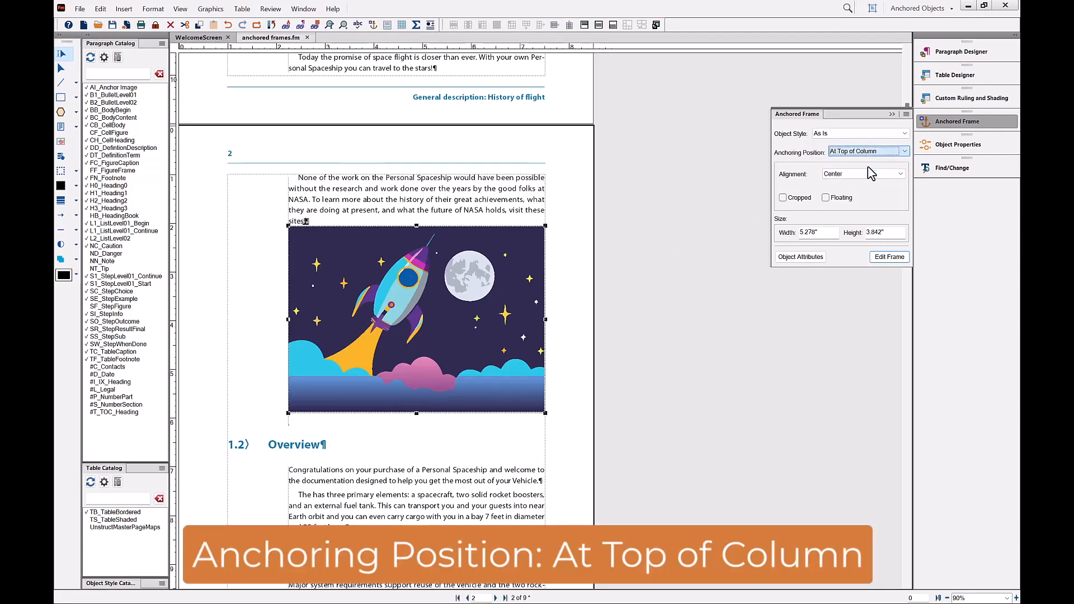
click(905, 259)
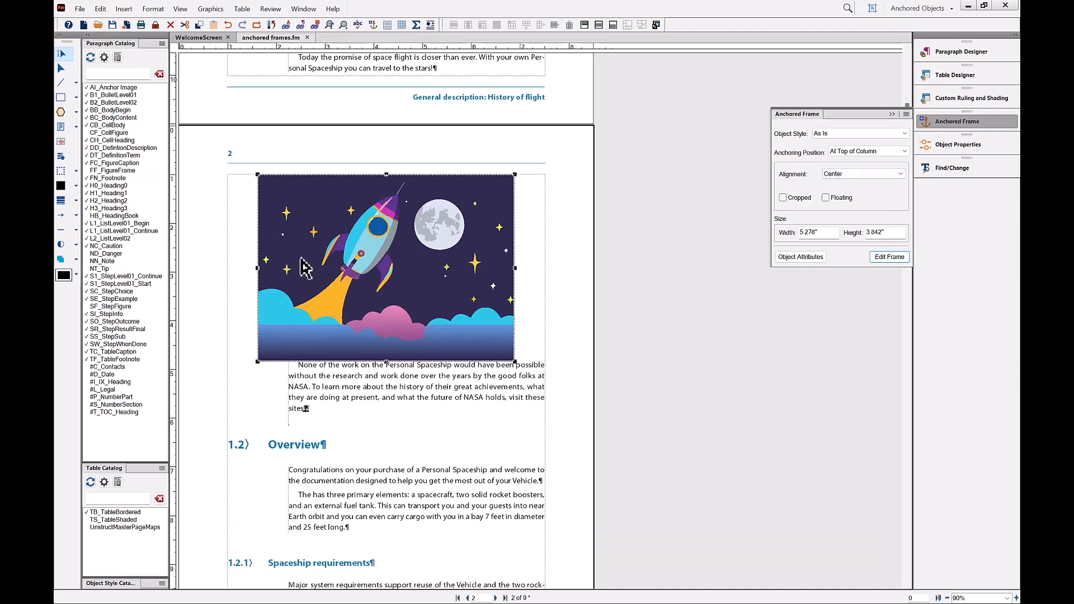
Set the alignment of the top-of-column rocket frame to Left and apply it
click(854, 176)
click(829, 183)
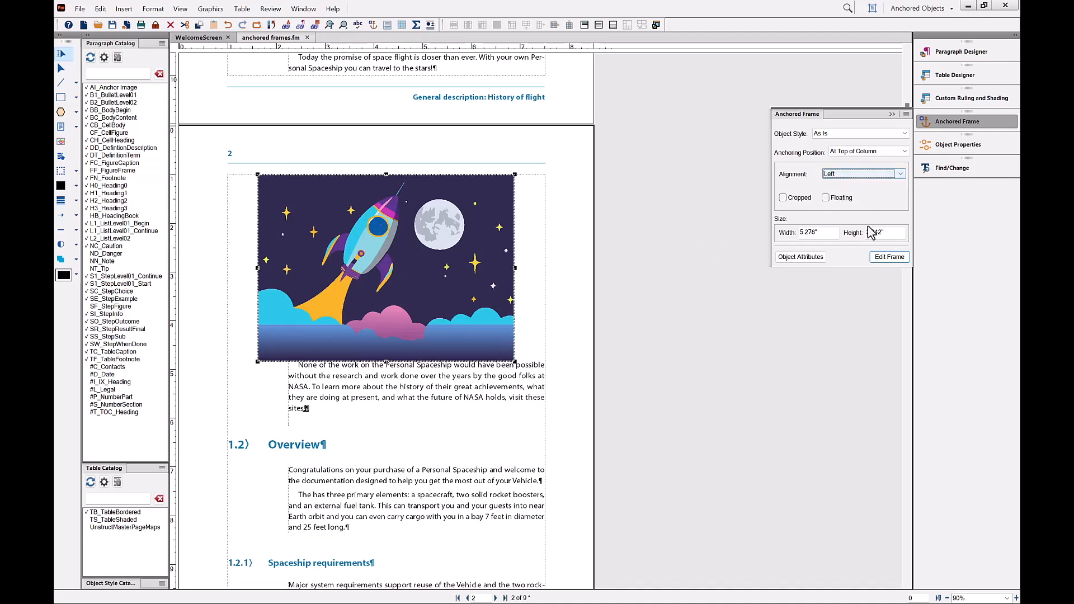
click(889, 257)
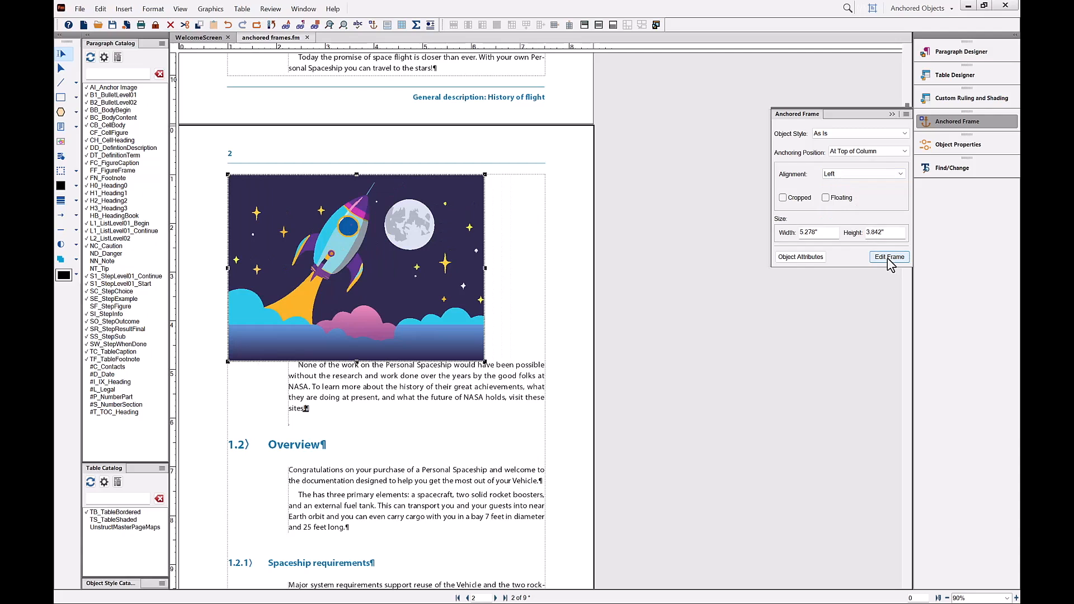
Set the alignment of the top-of-column rocket frame to Right and apply it
click(862, 174)
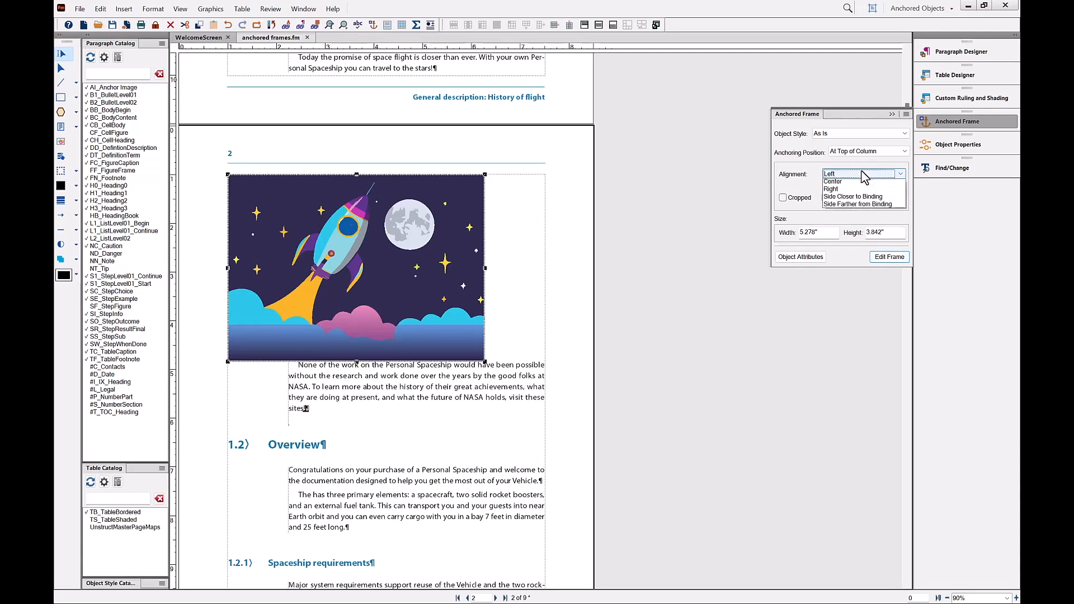
click(859, 199)
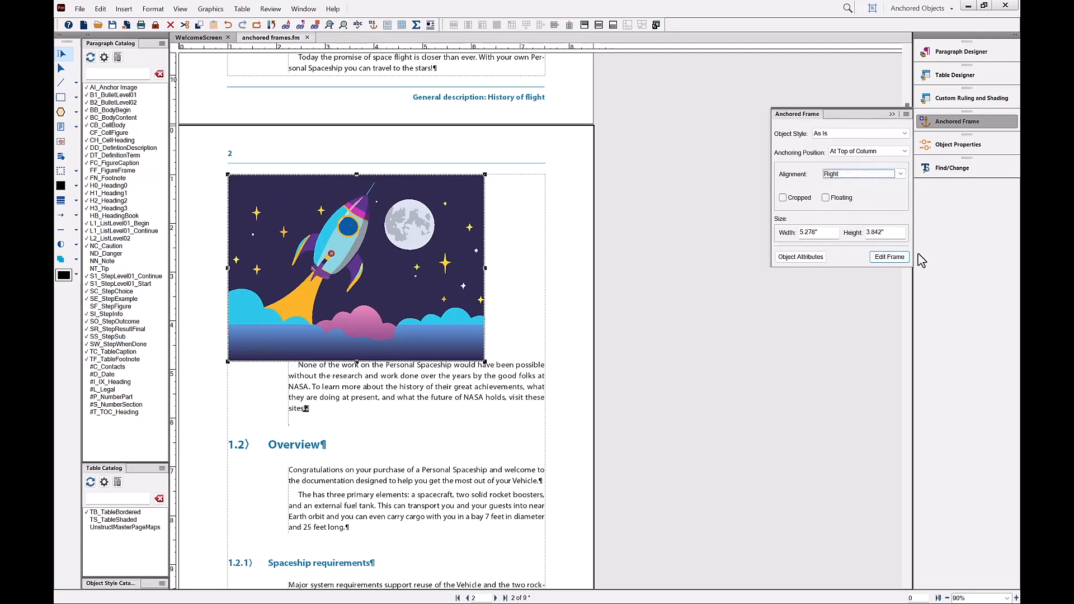
click(897, 258)
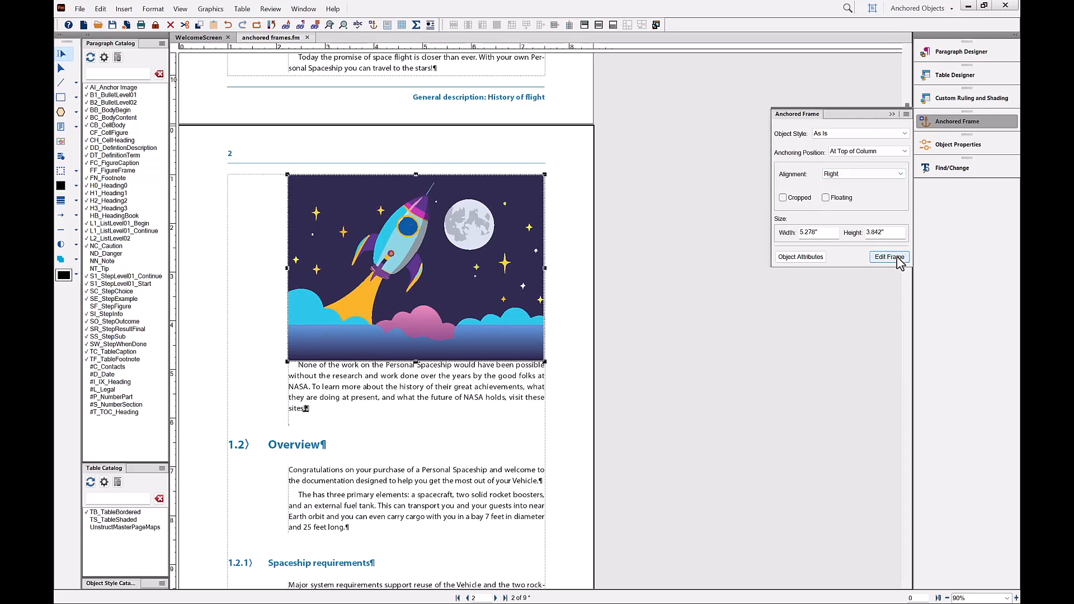
Change the rocket frame's anchoring position to At Bottom of Column and apply it
click(859, 156)
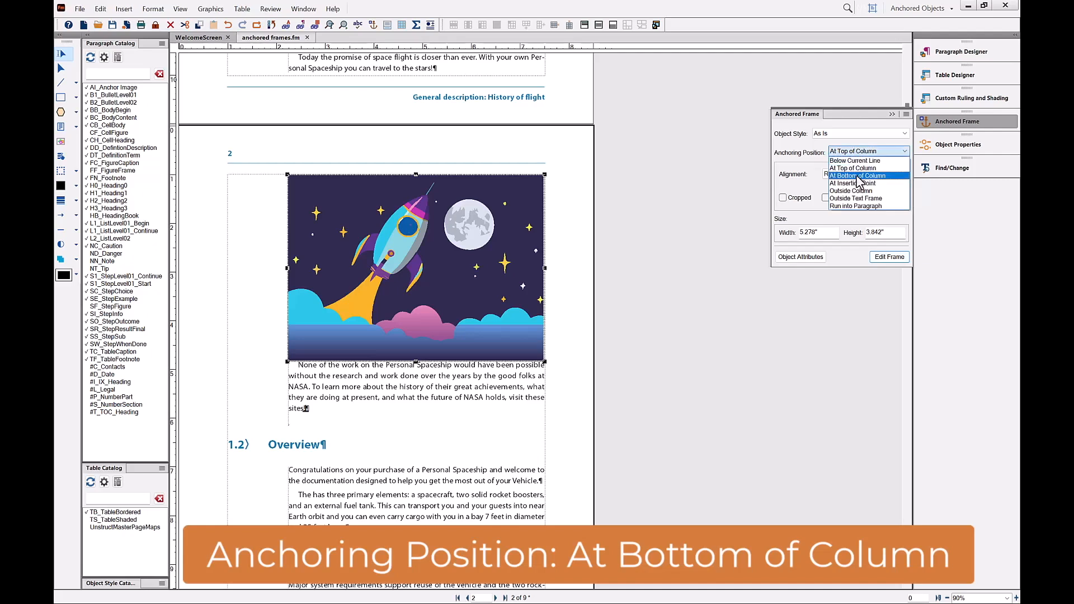
click(854, 176)
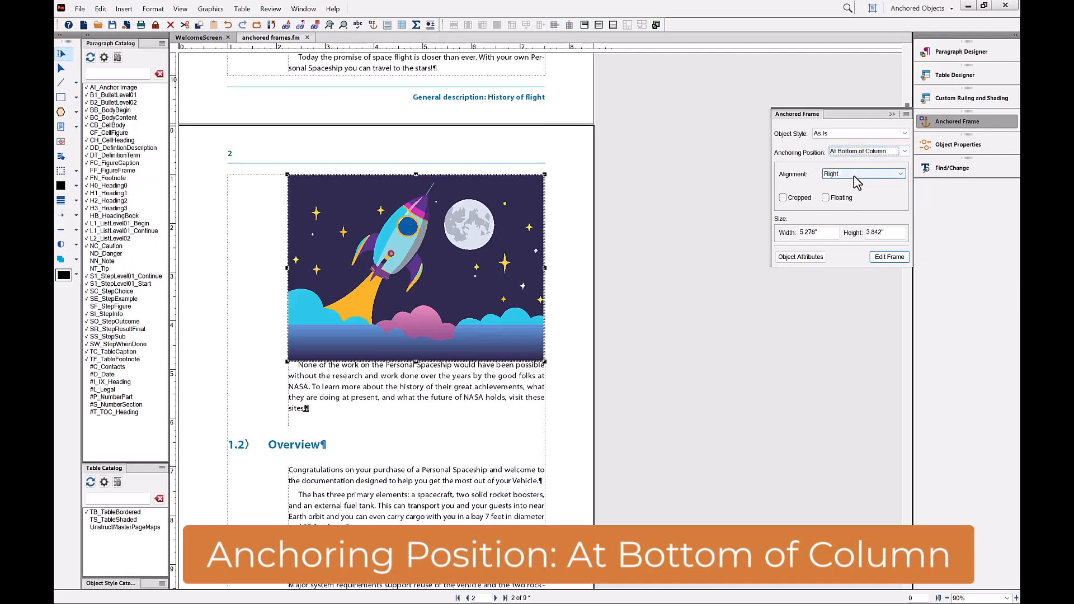
click(896, 259)
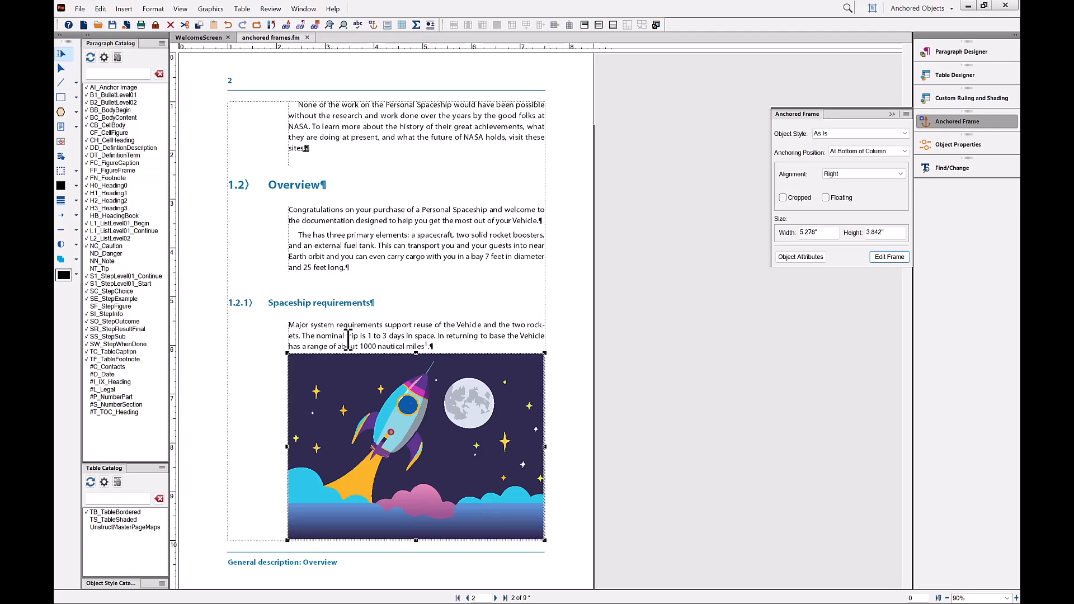
Insert empty paragraphs before the "None of the work" paragraph on page 2 until its anchored rocket frame moves to the next page
click(947, 598)
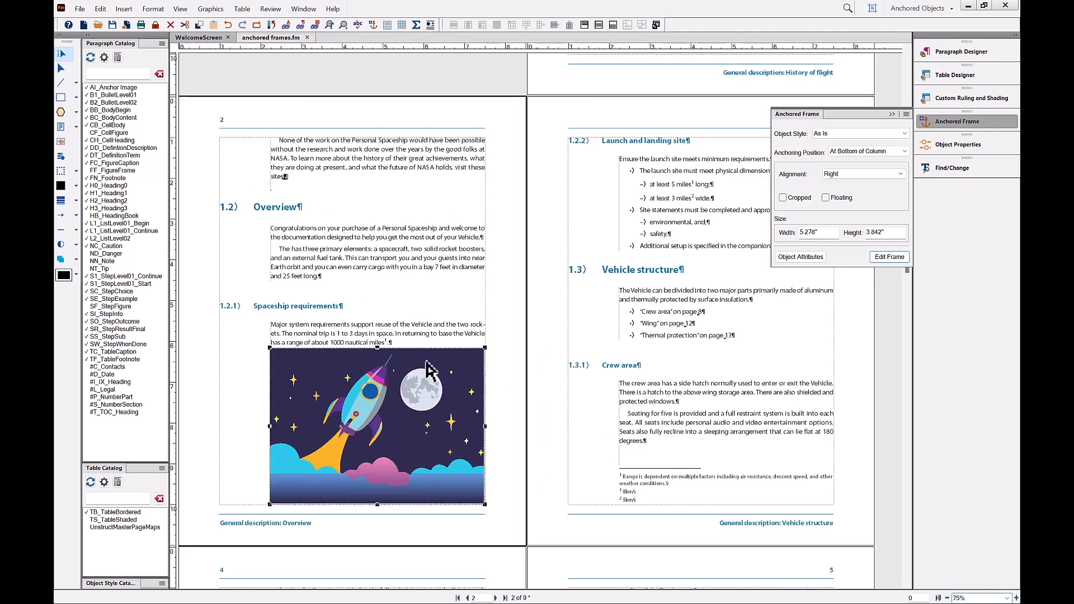
click(281, 140)
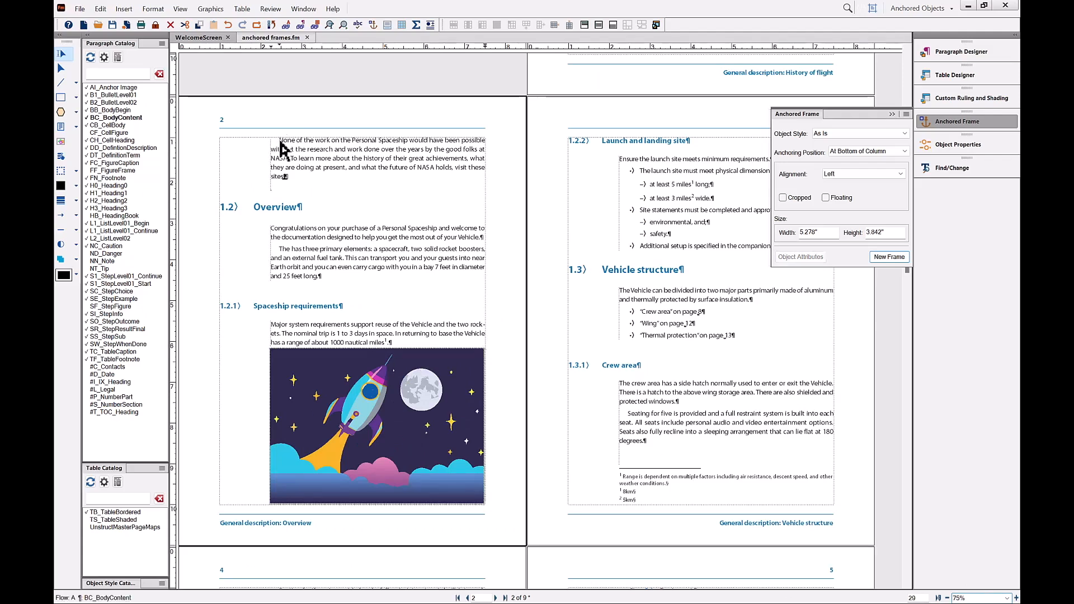
key(Return)
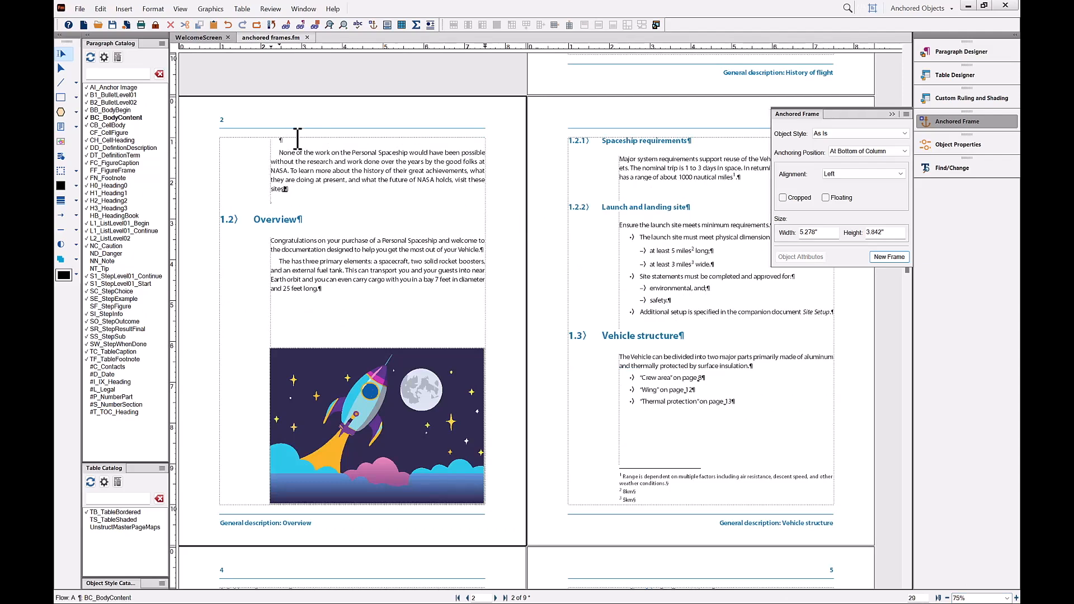
key(Return)
key(Return)
key(Return)
key(Return)
key(Return)
key(Return)
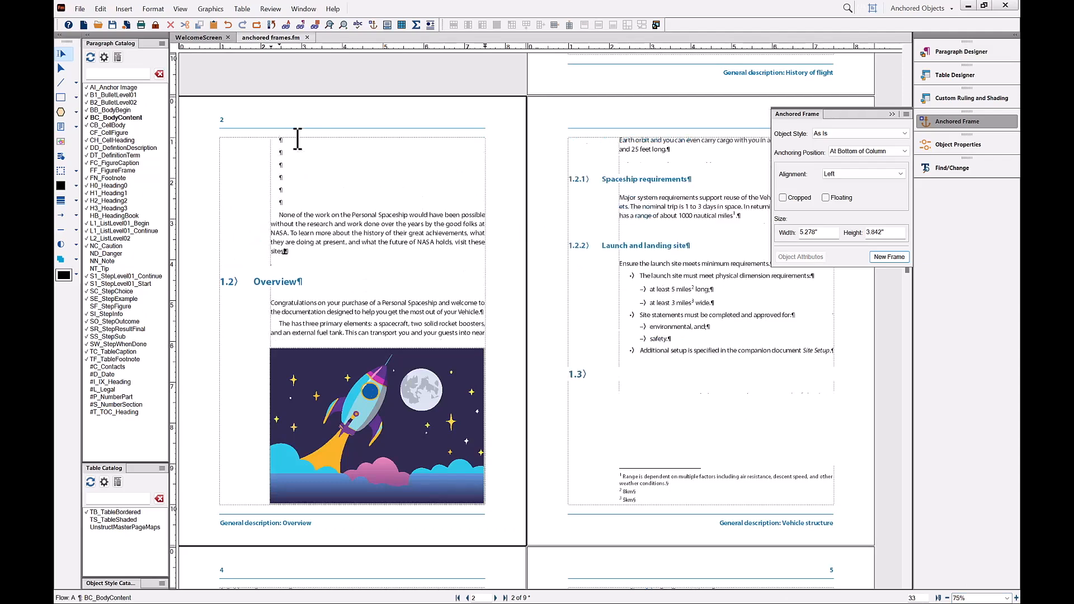
key(Return)
key(Return)
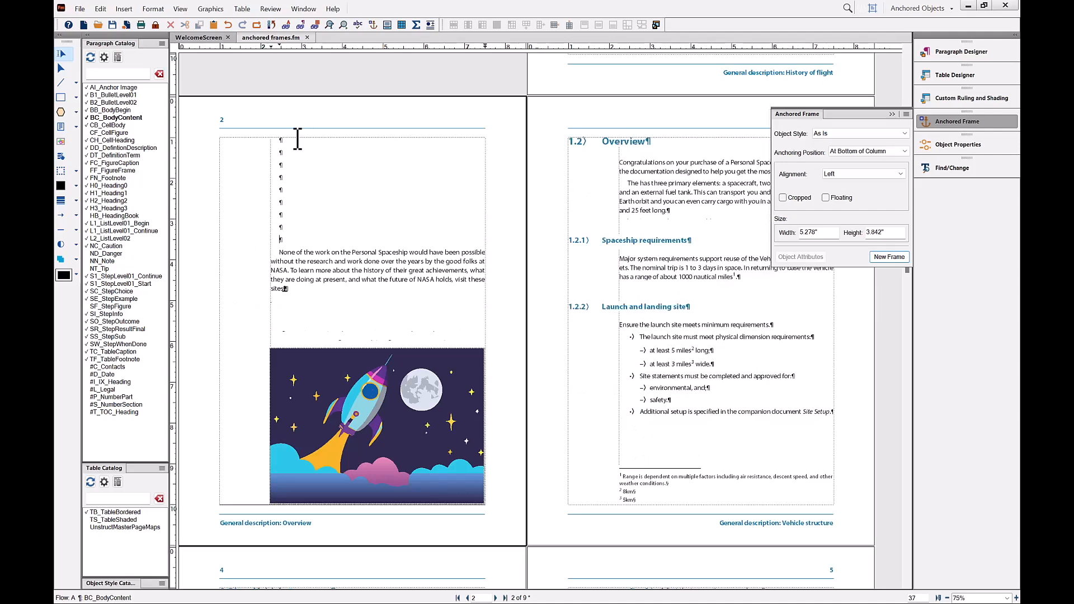
key(Return)
key(Return)
key(Return)
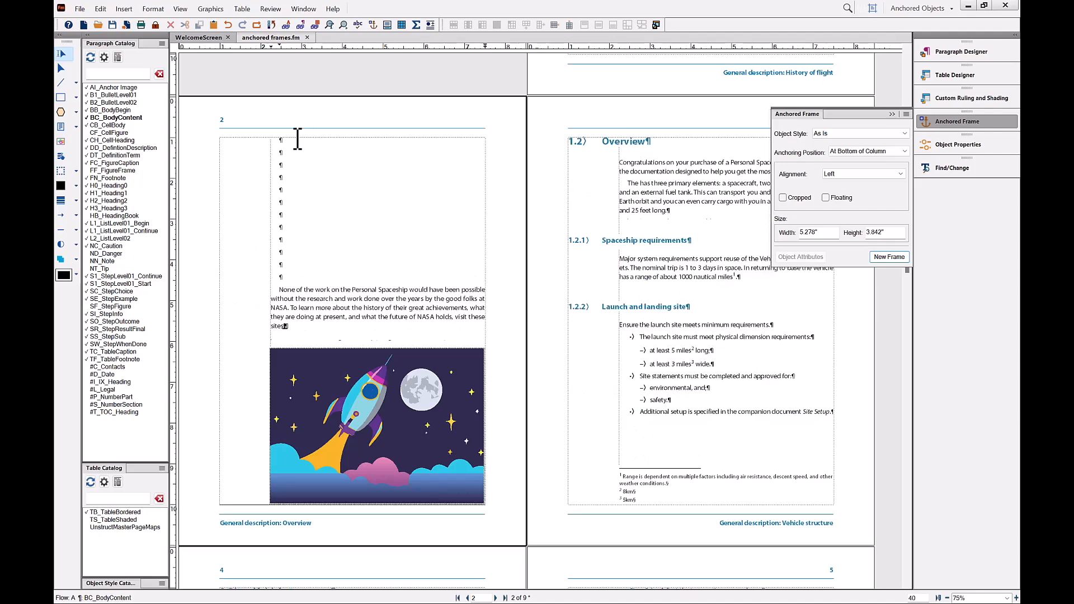
key(Return)
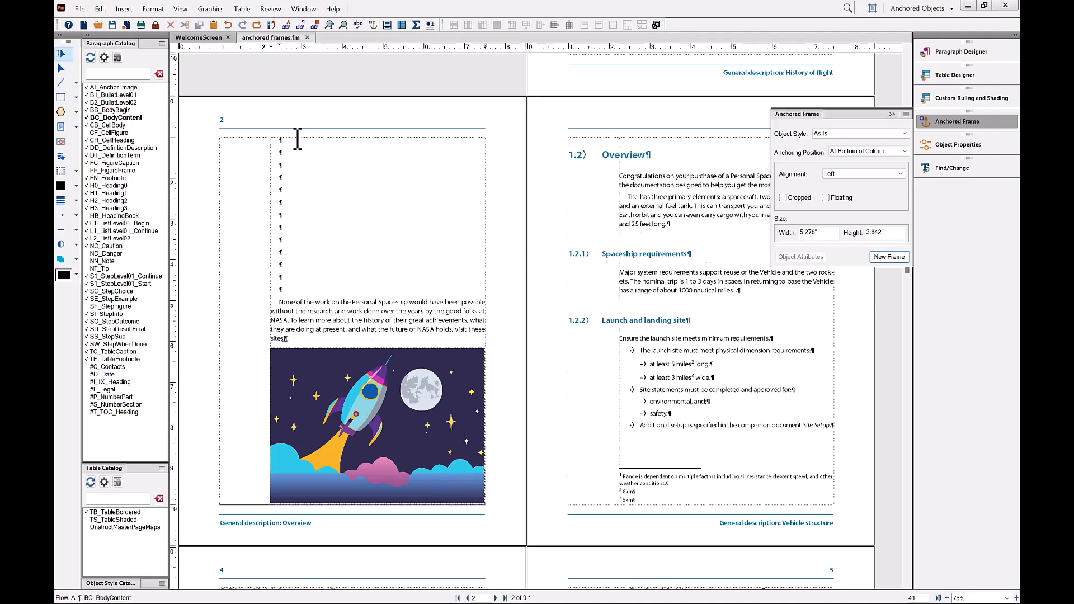
key(Return)
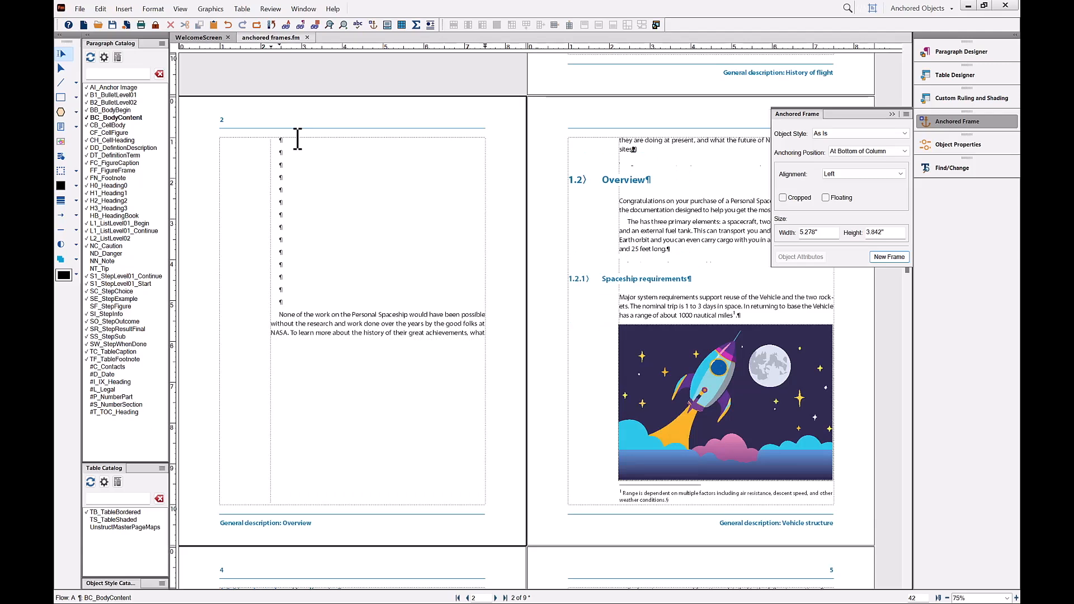
Undo the added empty paragraphs and delete the remaining one before the "None of the work" paragraph
click(228, 25)
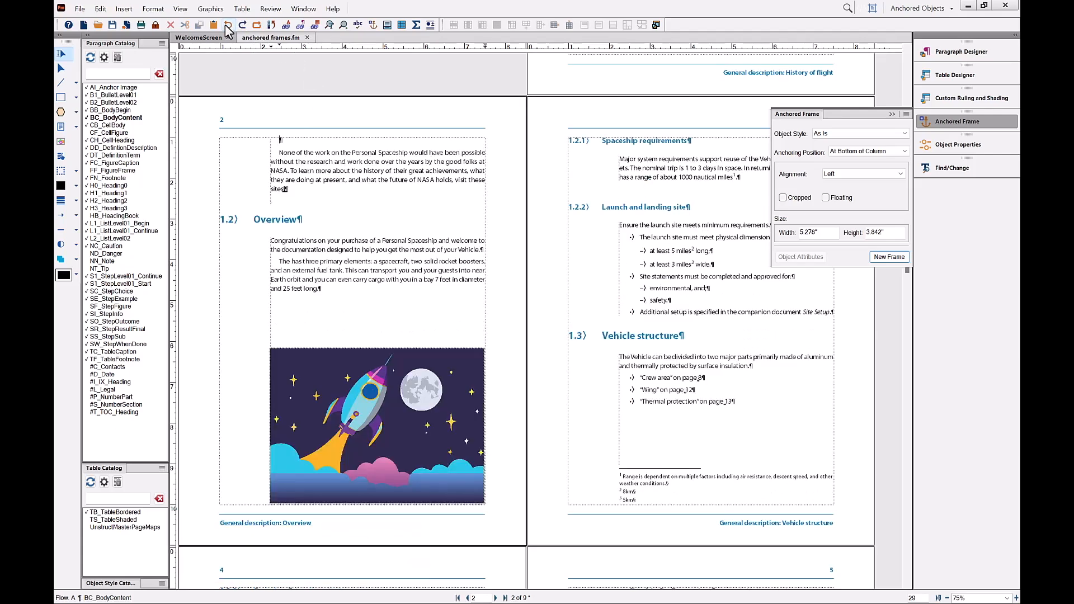
key(BackSpace)
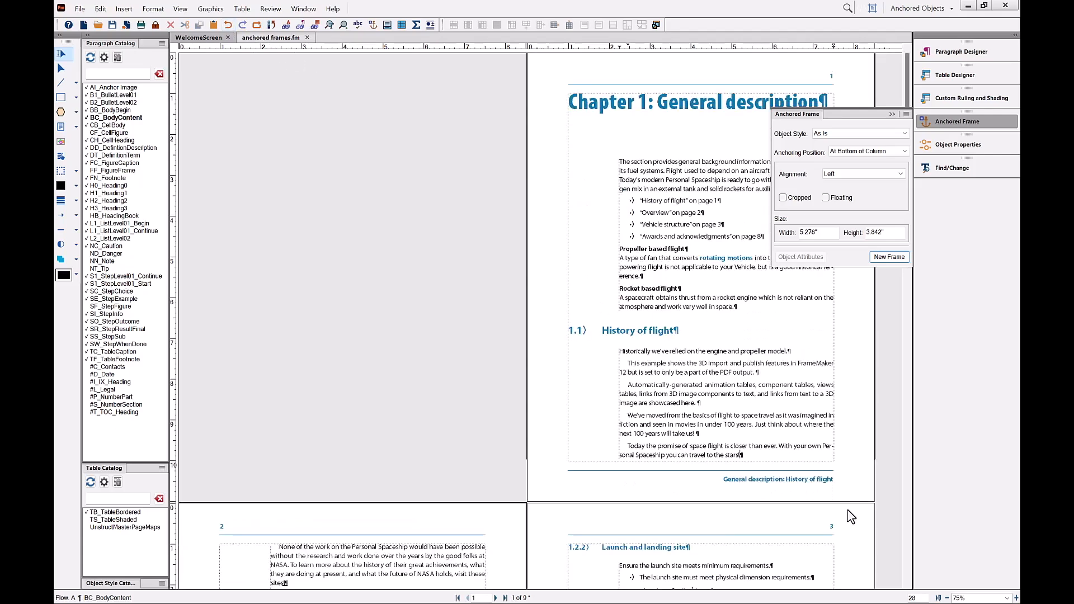
Select the rocket frame on page 2, set its anchoring position to Below Current Line, and apply it
scroll(847, 511, up, 1)
click(506, 362)
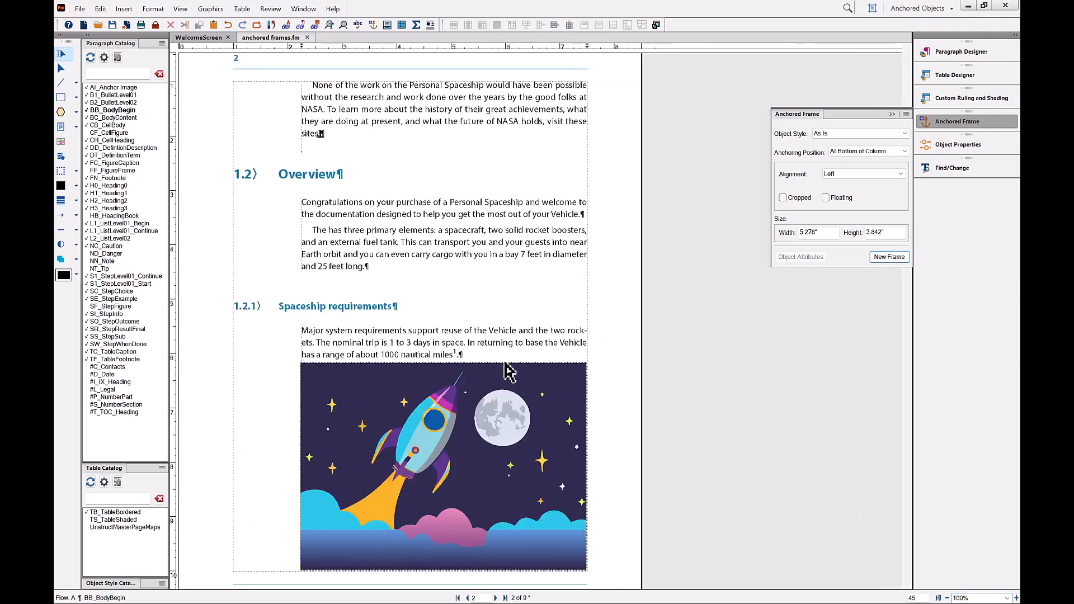
click(587, 429)
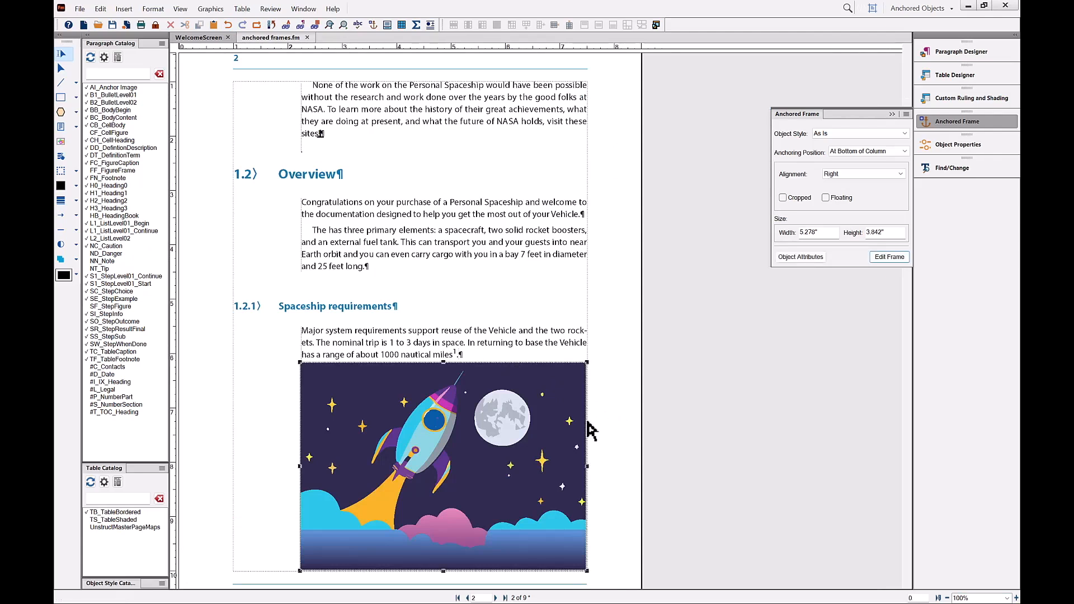
click(897, 155)
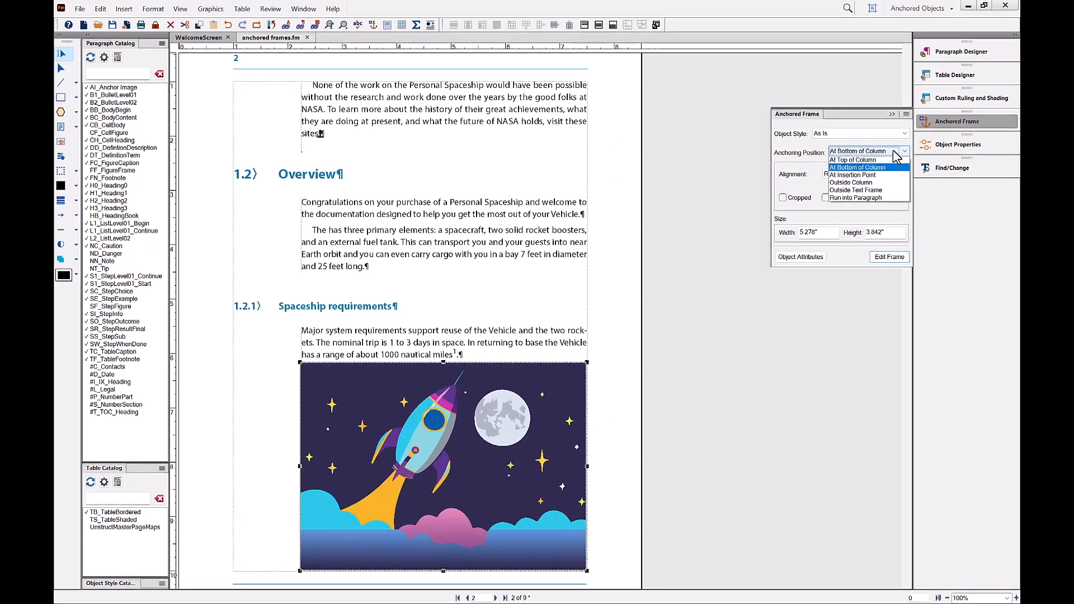
click(876, 161)
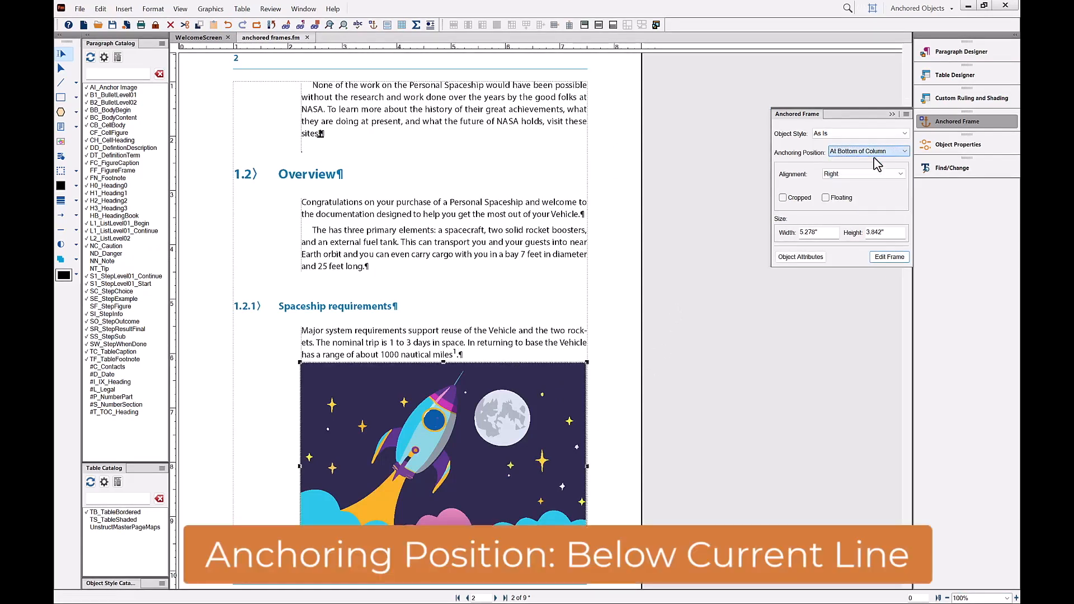
click(891, 258)
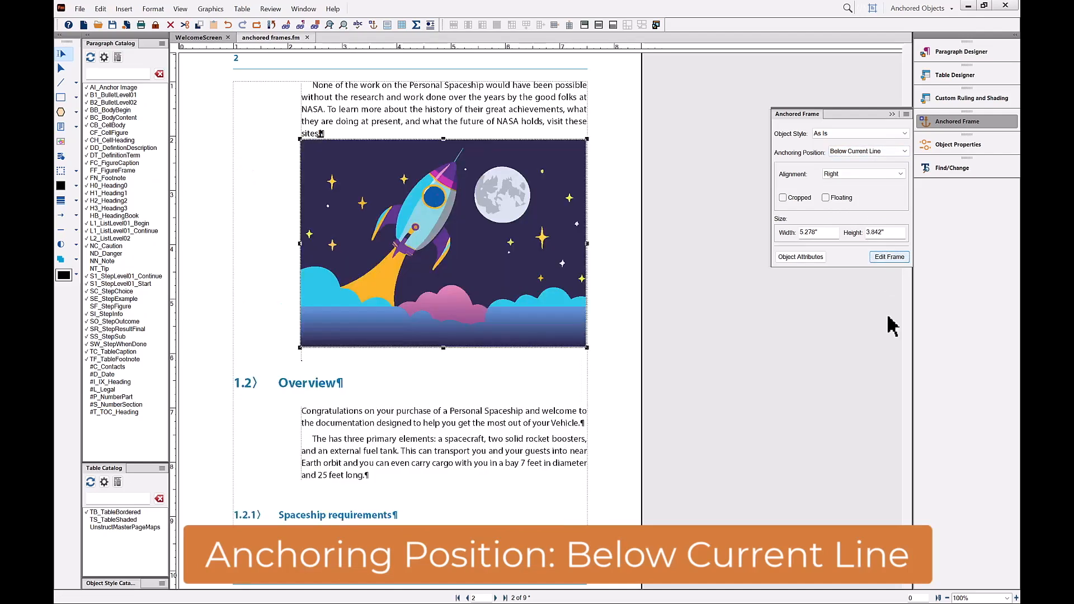
Try adding space above the rocket image by extending its frame's top edge to a 4.08" height, and undo the resize
click(1017, 598)
click(1017, 598)
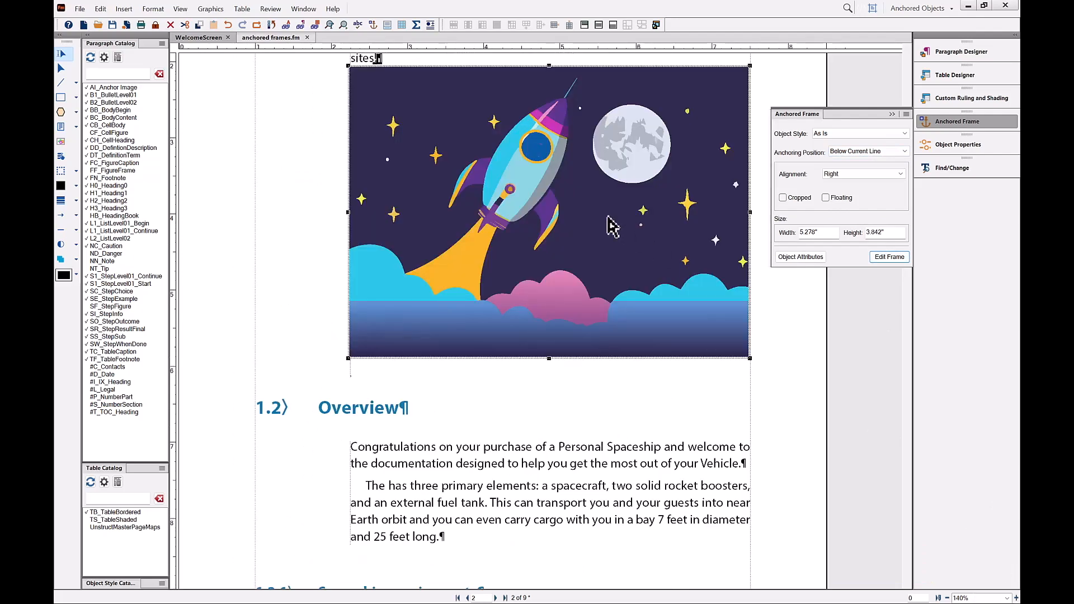
scroll(606, 218, up, 1)
scroll(606, 221, up, 2)
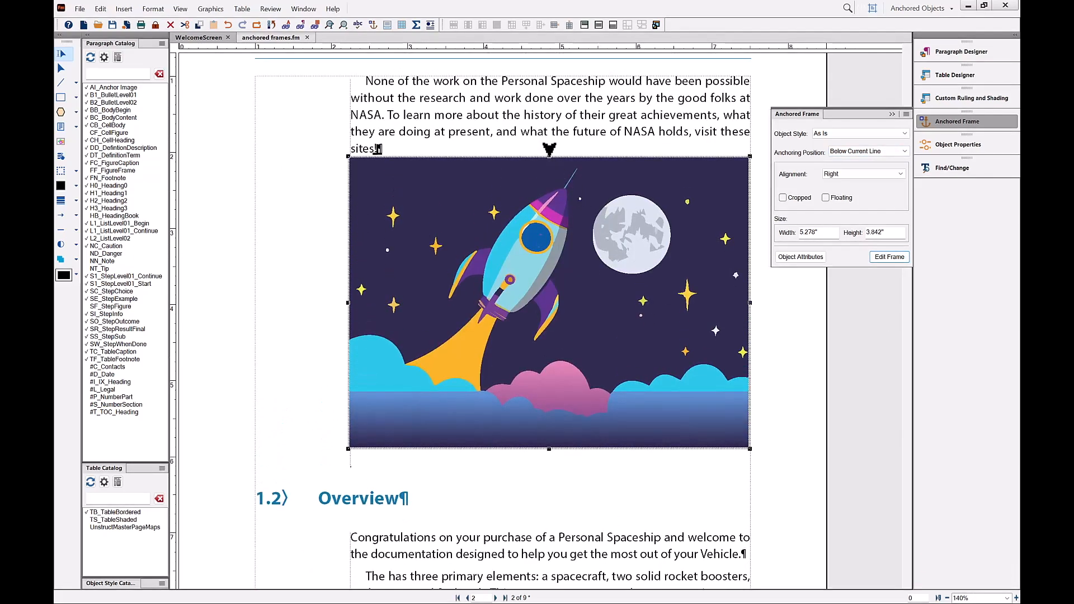
drag(549, 150, 547, 133)
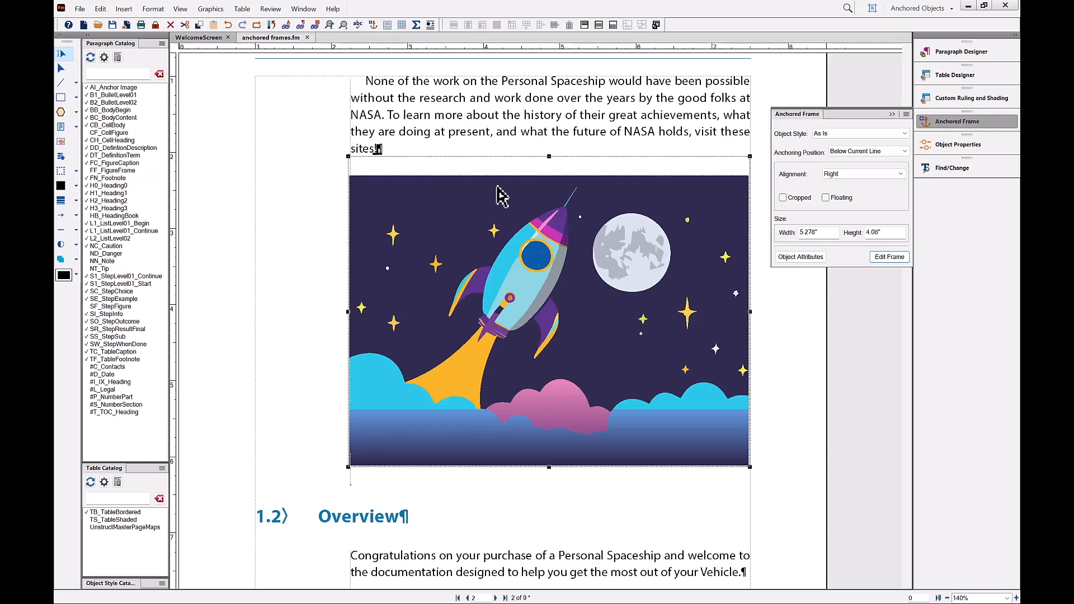
click(228, 25)
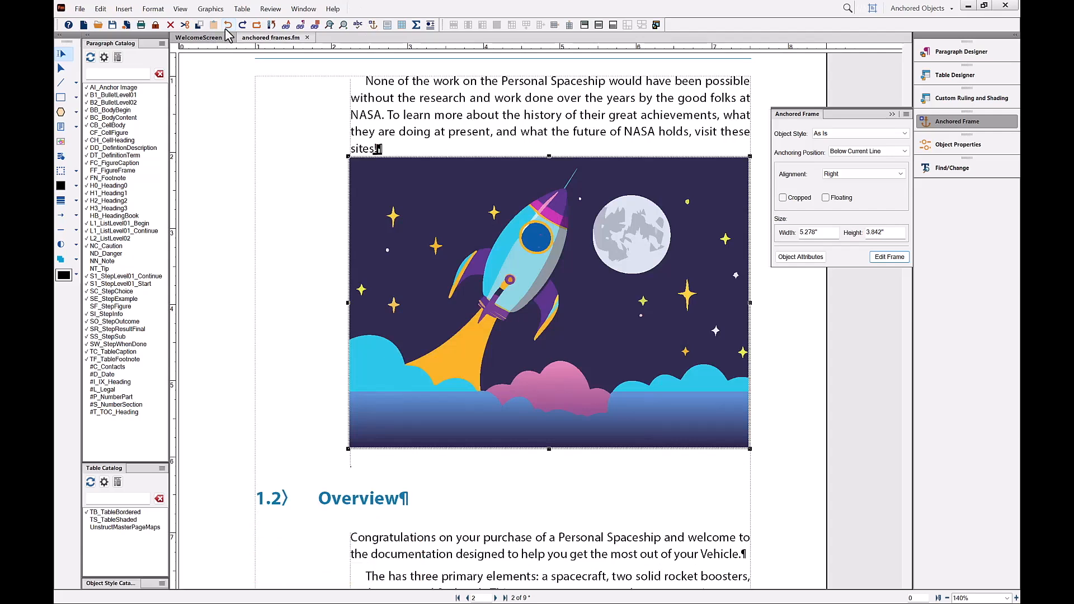
Move the rocket frame's anchor into its own paragraph after "sites!" and apply the AI_Anchor Image paragraph style
click(380, 149)
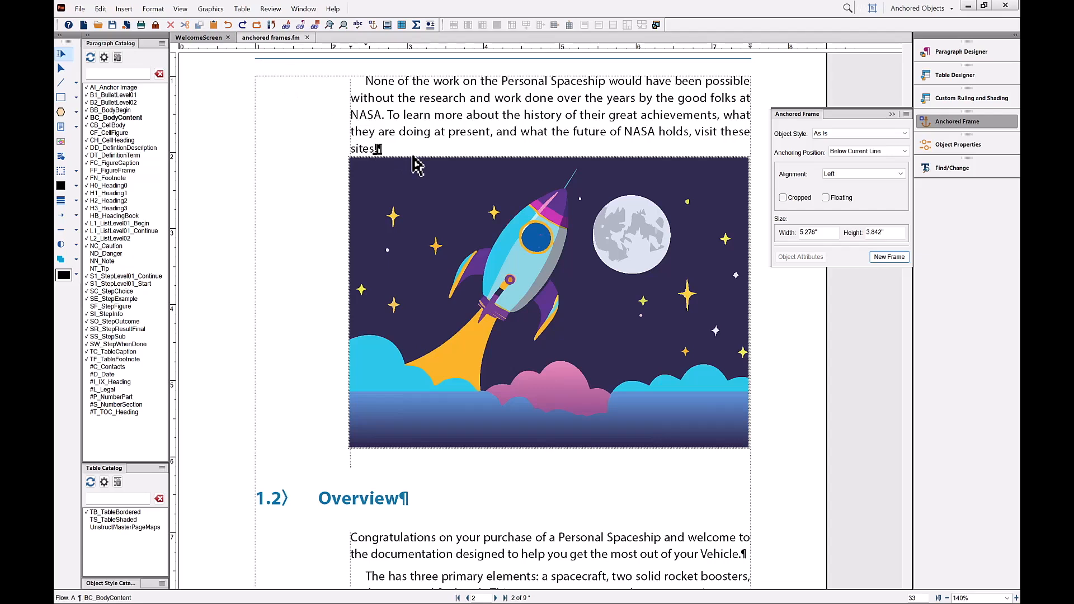
key(Return)
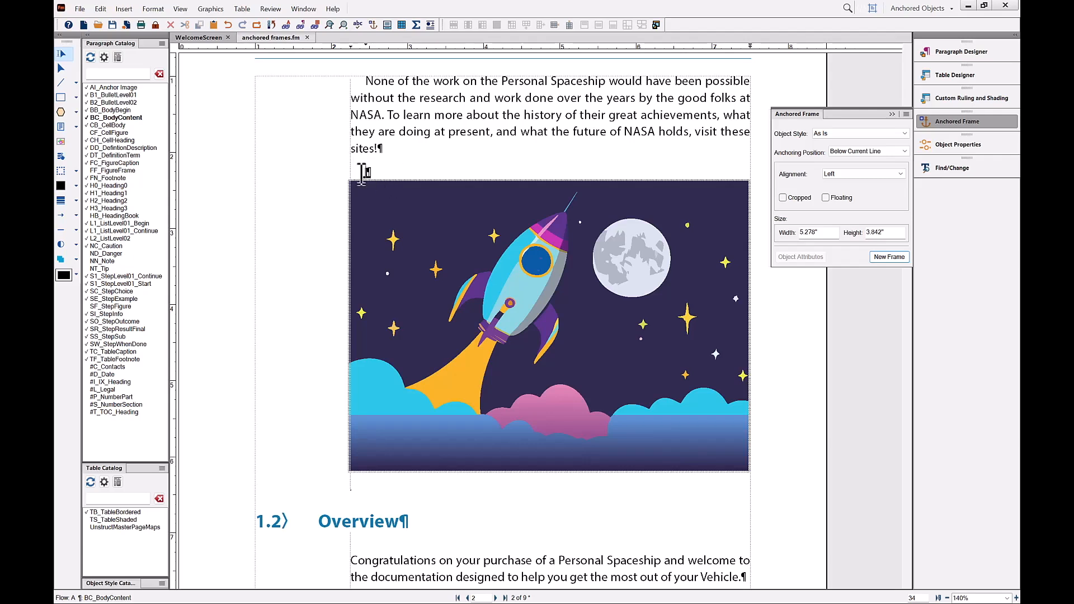
click(124, 87)
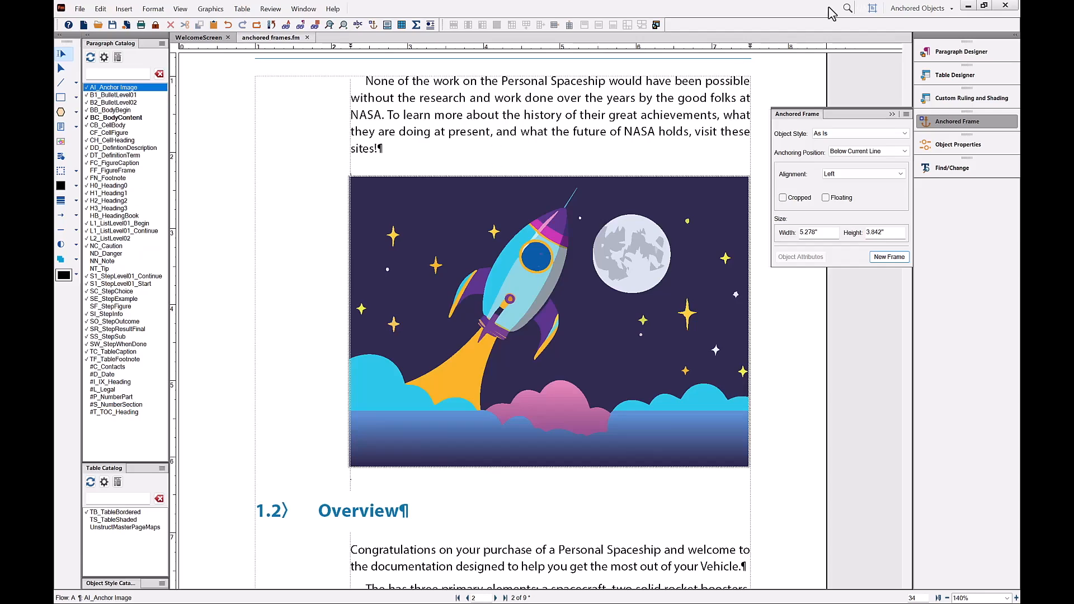
Set the AI_Anchor Image style's spacing above the paragraph to 24 pt and update the style
click(965, 53)
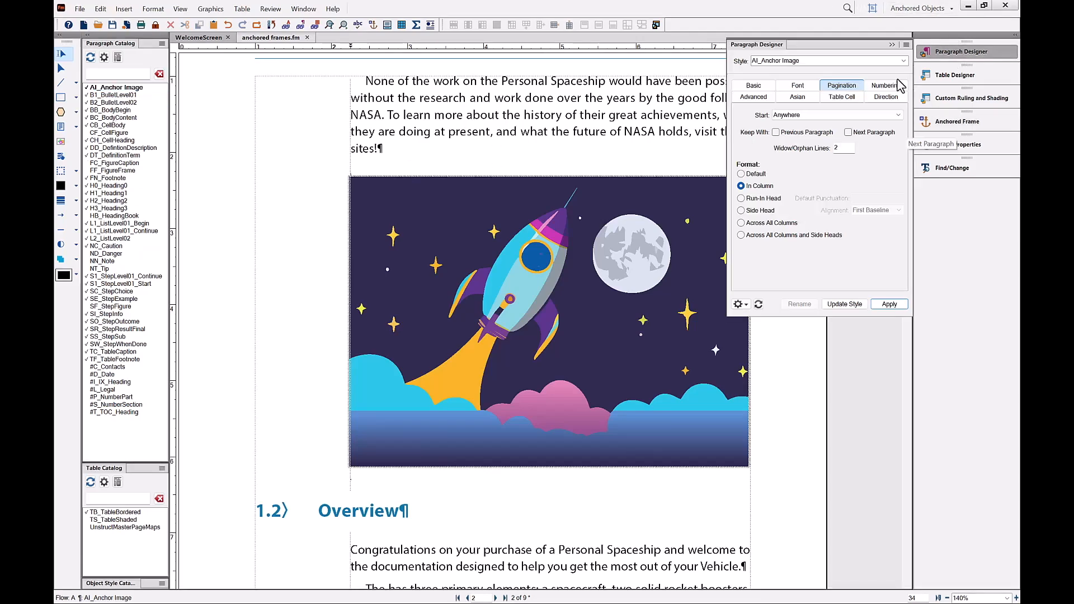
click(754, 85)
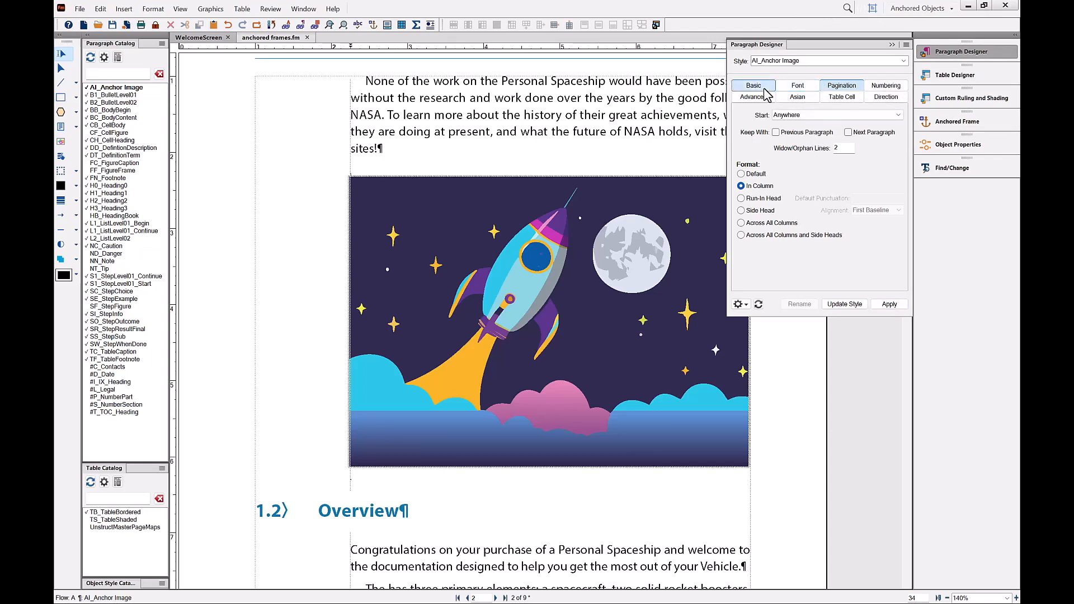
click(780, 185)
text(24)
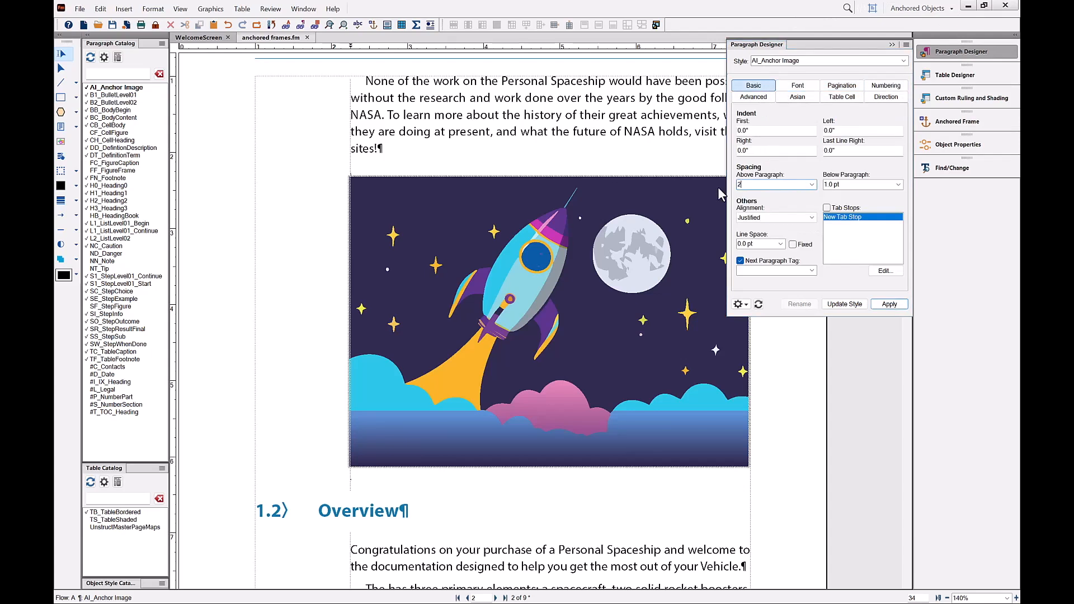
click(845, 304)
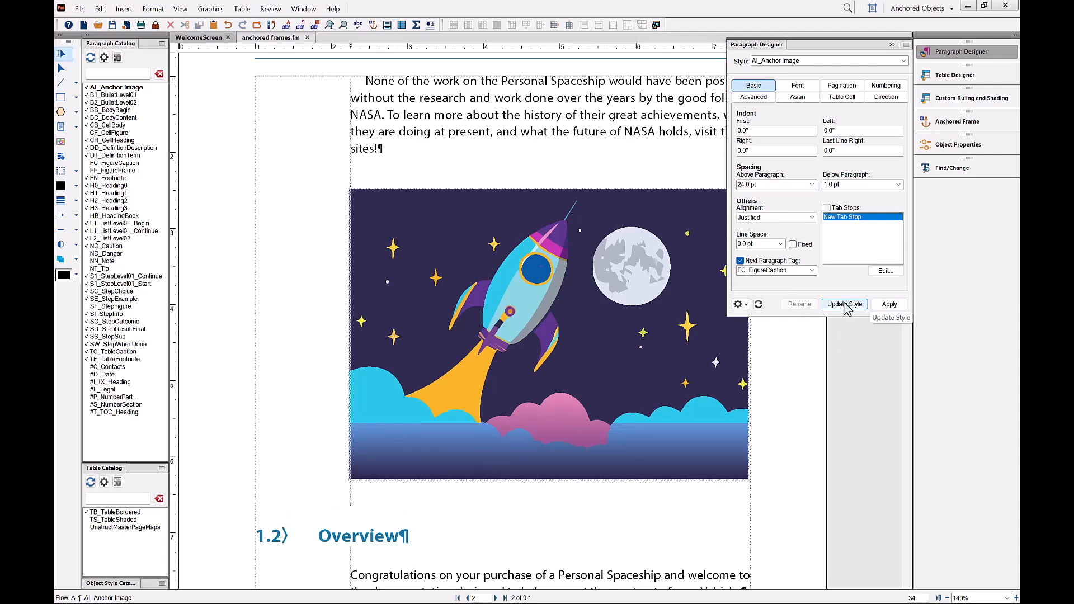
Set the AI_Anchor Image style's spacing above the paragraph to 0 pt and update the style
double_click(772, 185)
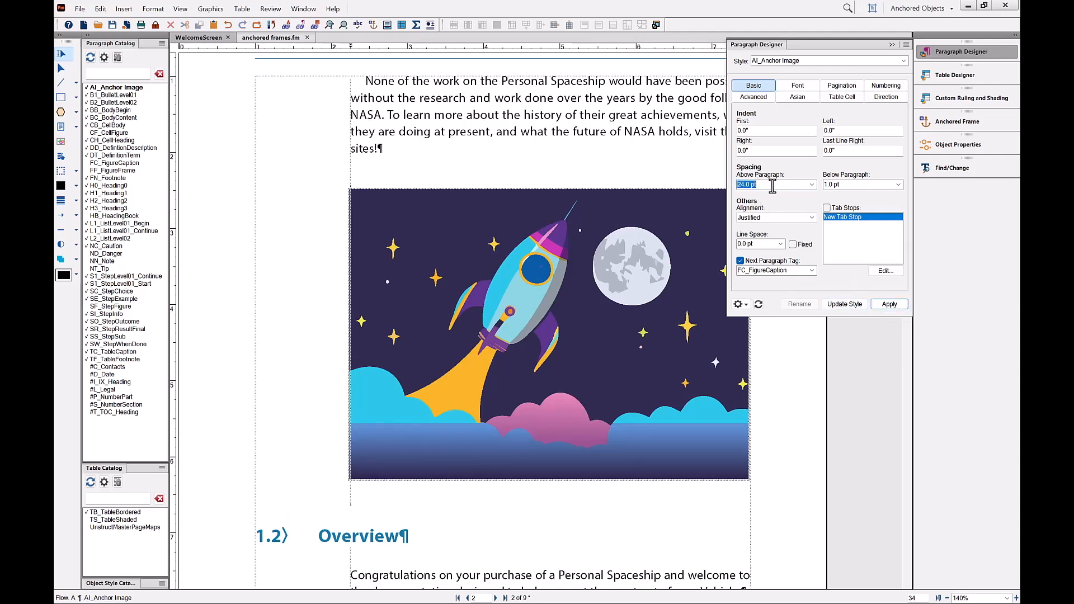
text(0)
click(847, 306)
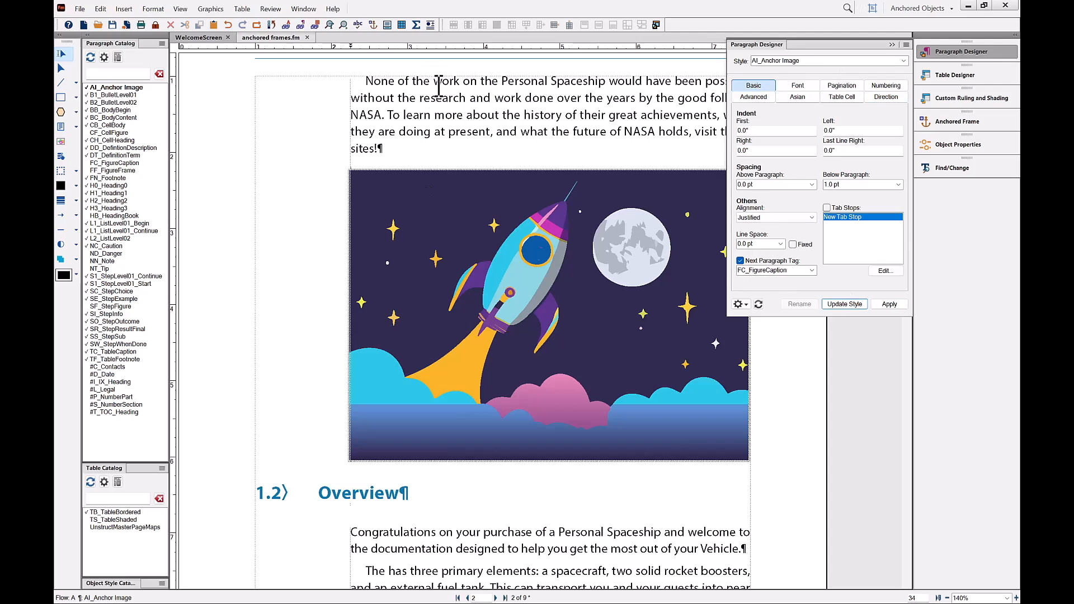
Add an FC_FigureCaption paragraph reading "Personal Spaceship" below the rocket image and display the caption style's pagination settings
key(Return)
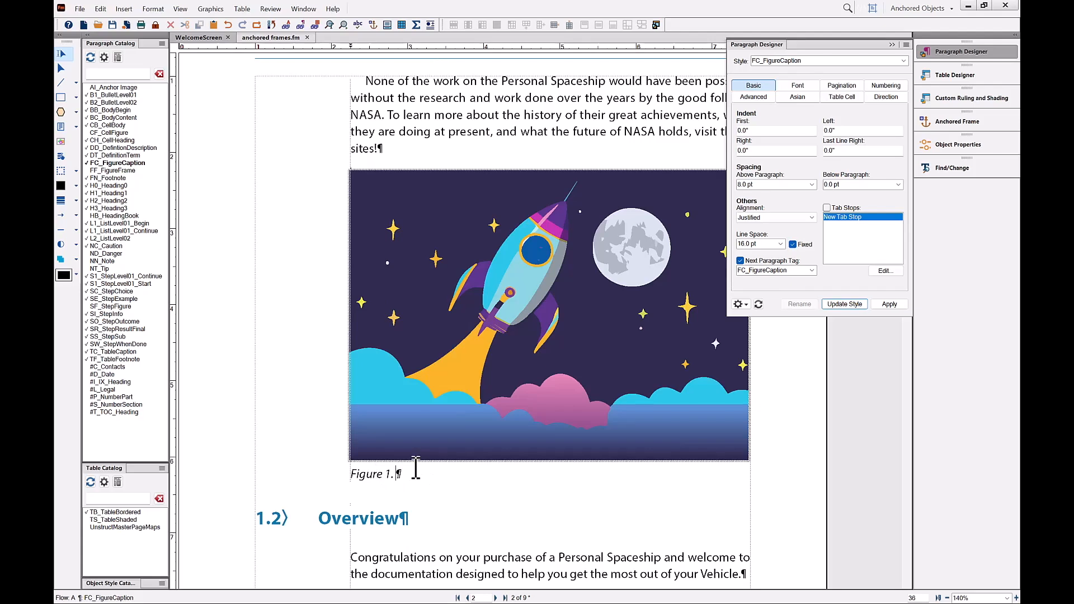
text(Personal Spaceship)
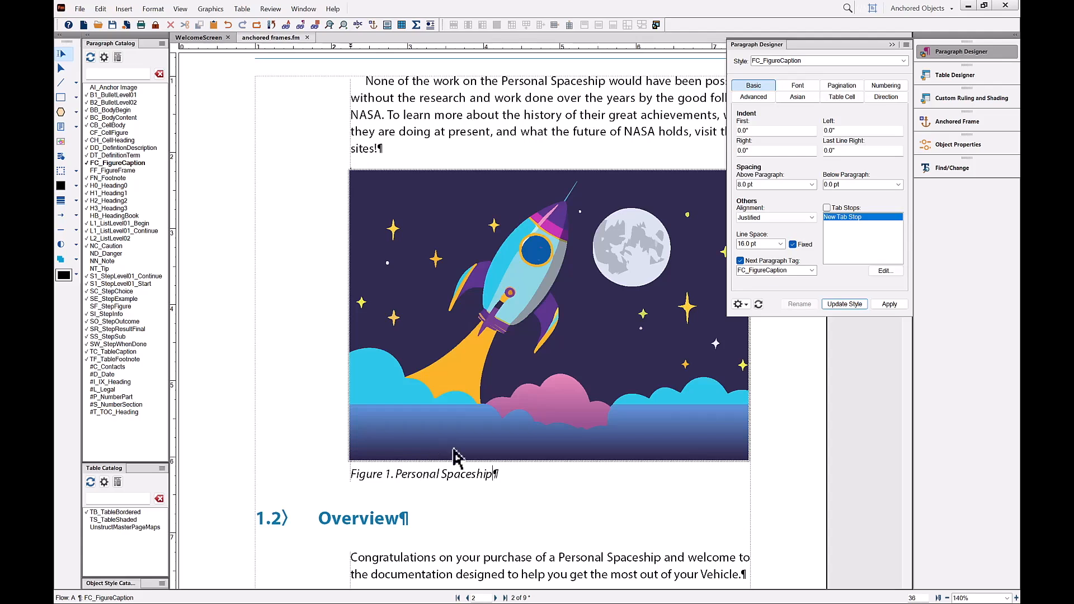
click(844, 87)
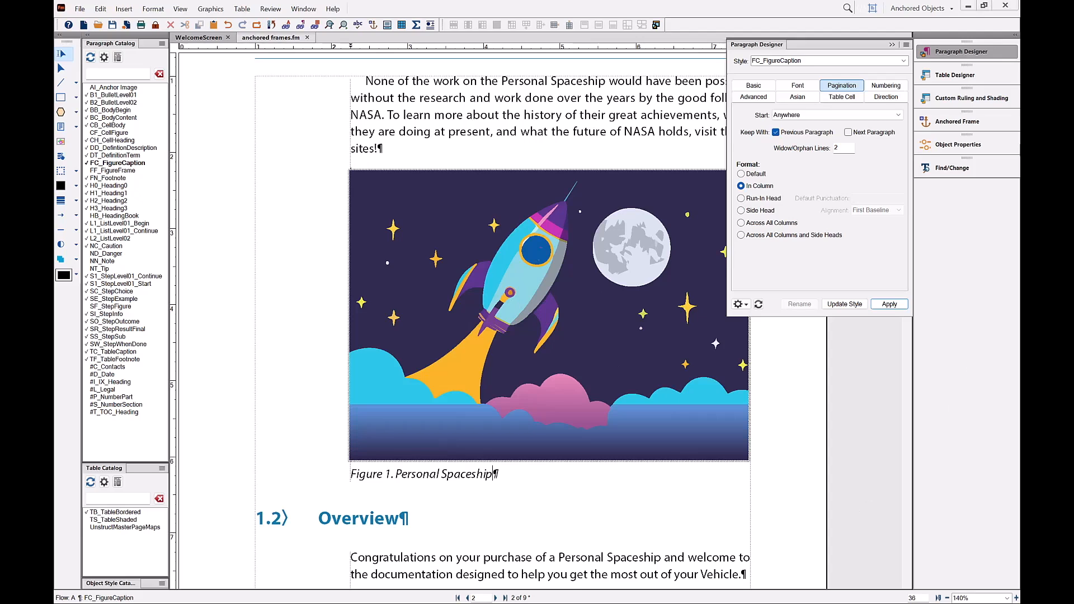
Review the available anchoring positions for anchored frames and locate the seat temperature steps on page 4
click(952, 122)
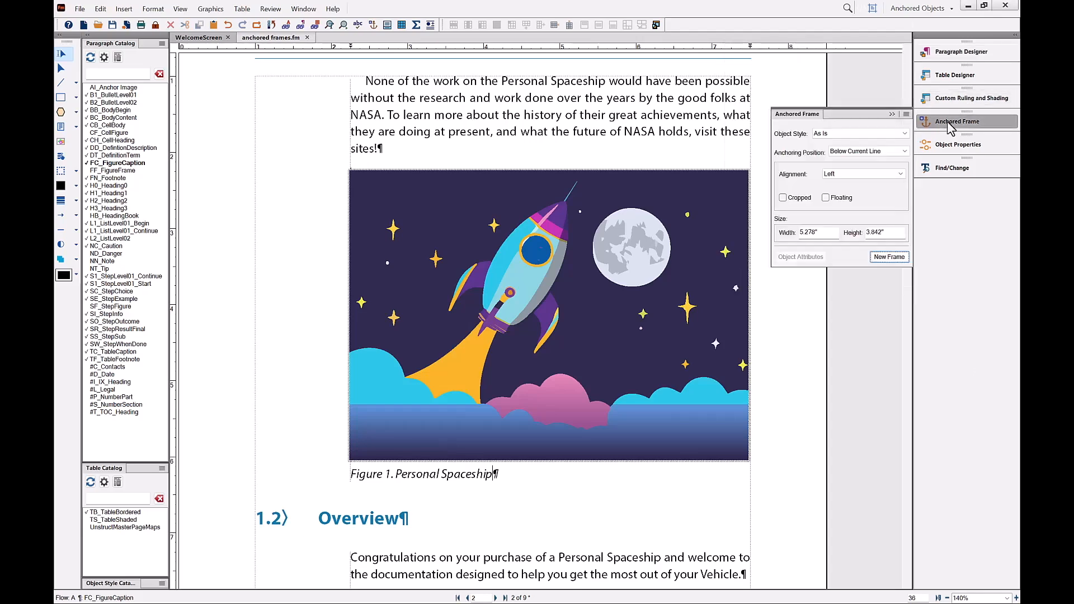
click(890, 151)
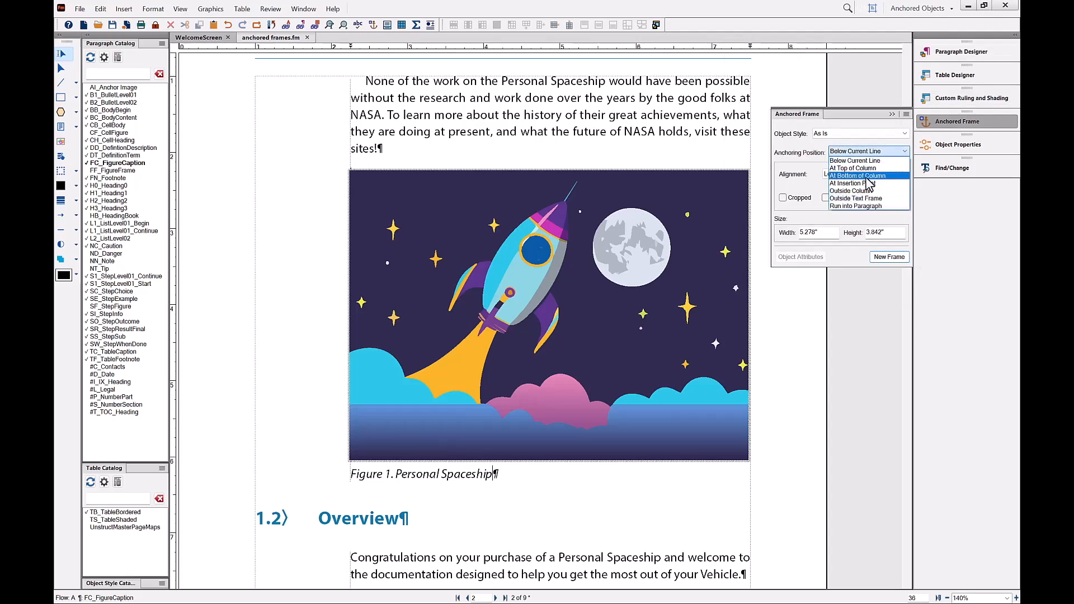
click(783, 386)
scroll(621, 75, down, 15)
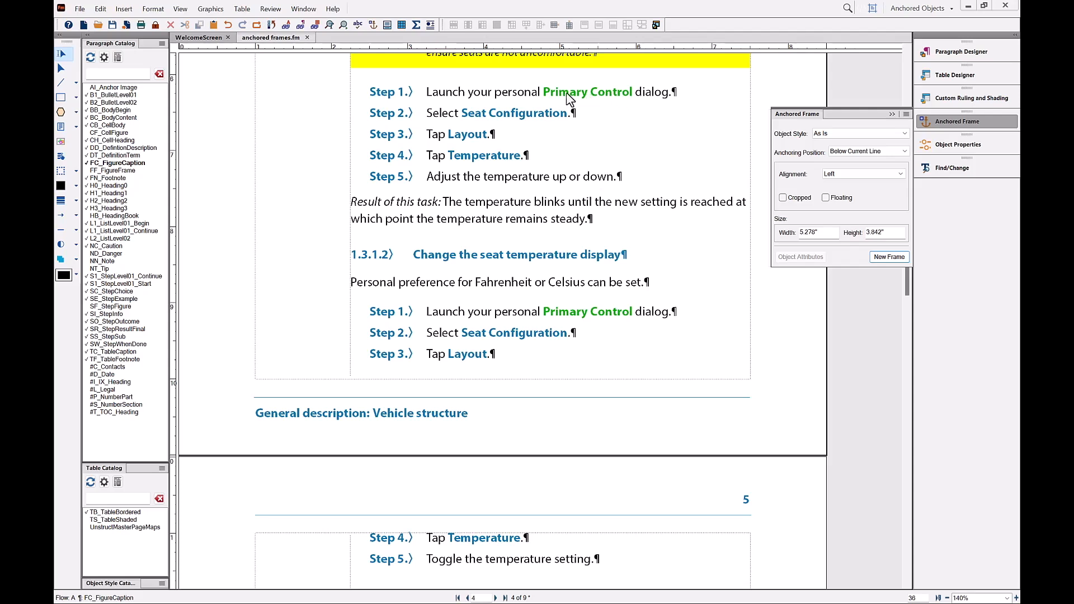
Import control panel.ai by reference before "Primary Control" in Step 1 of section 1.3.1.1
click(544, 94)
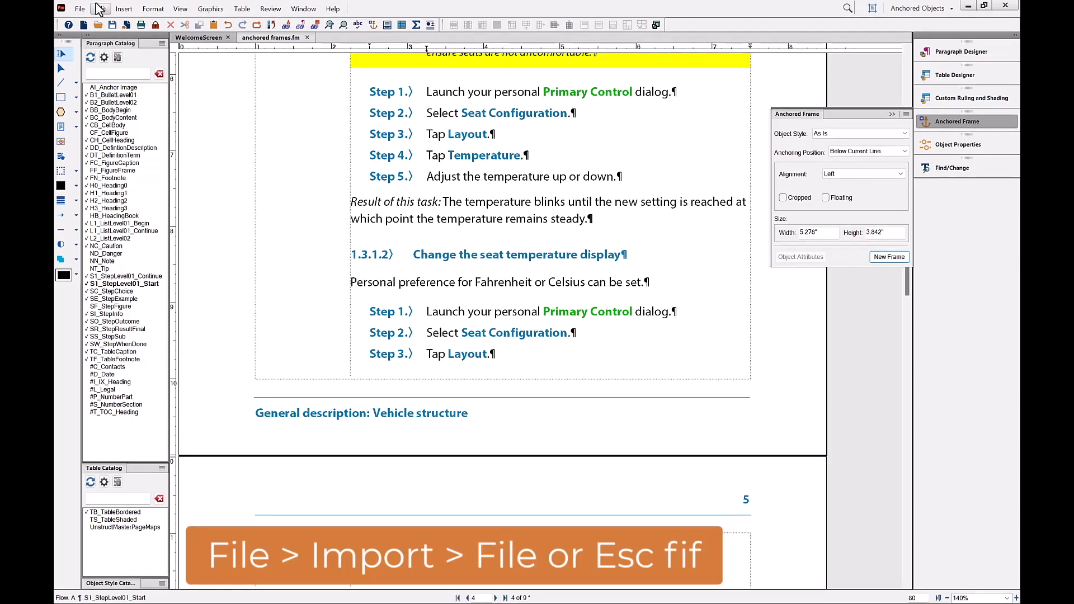
click(79, 8)
mouse_move(99, 53)
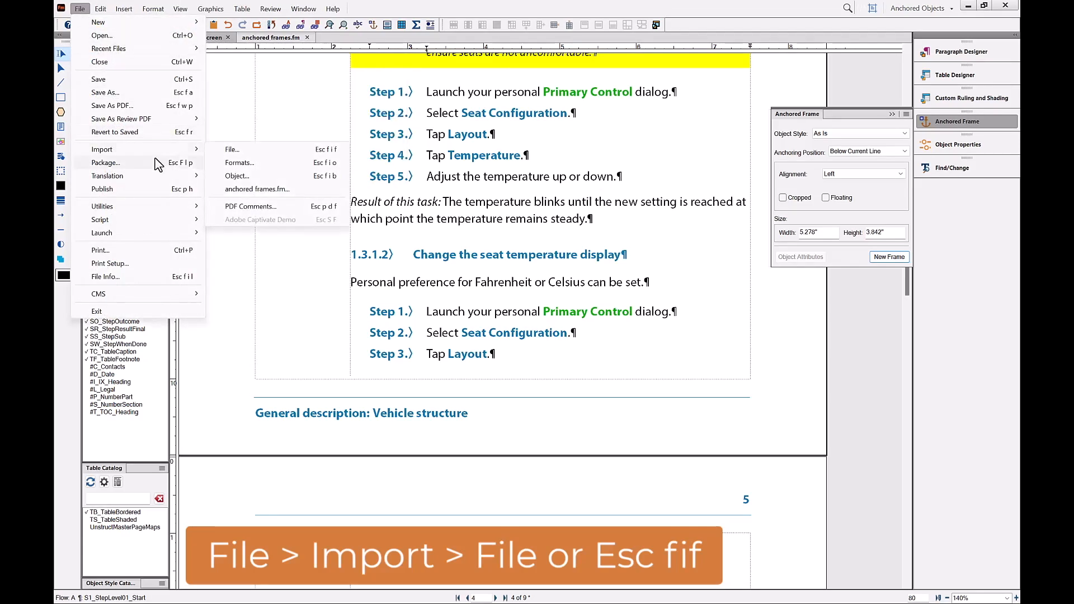
click(228, 149)
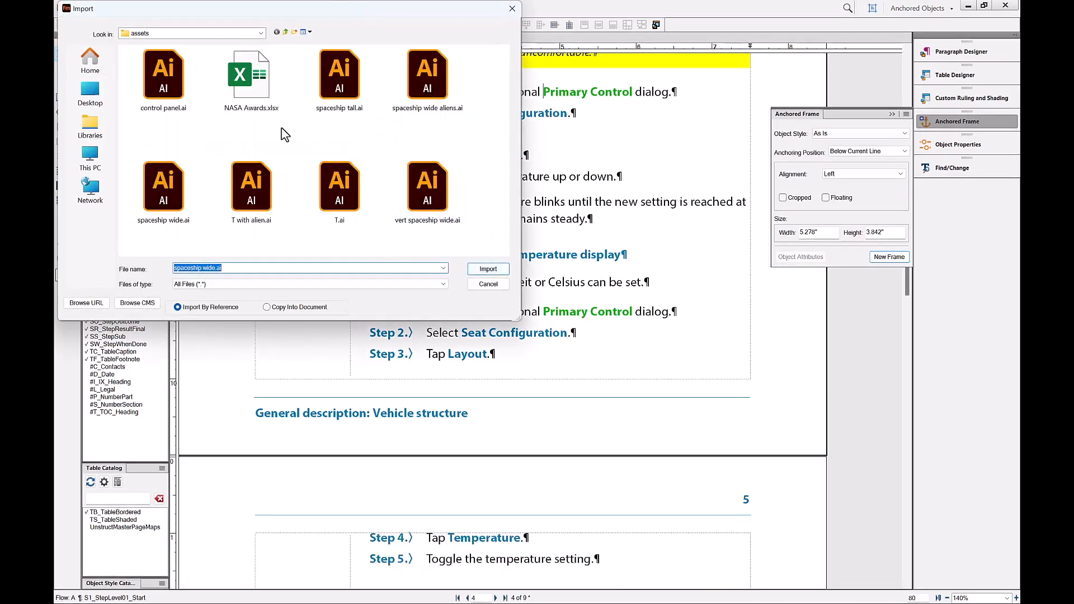
click(149, 76)
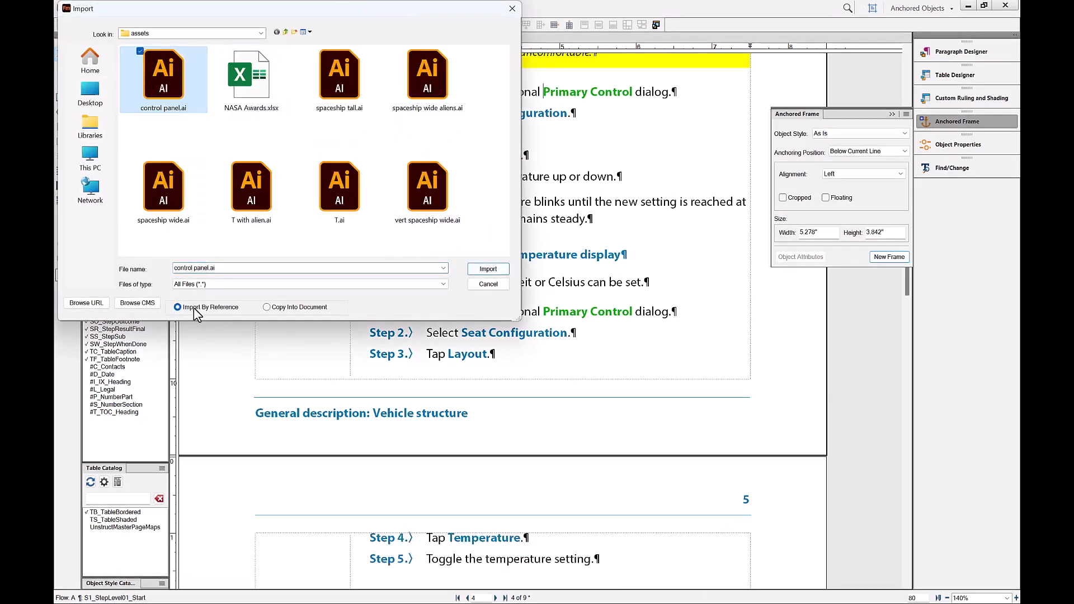
click(488, 269)
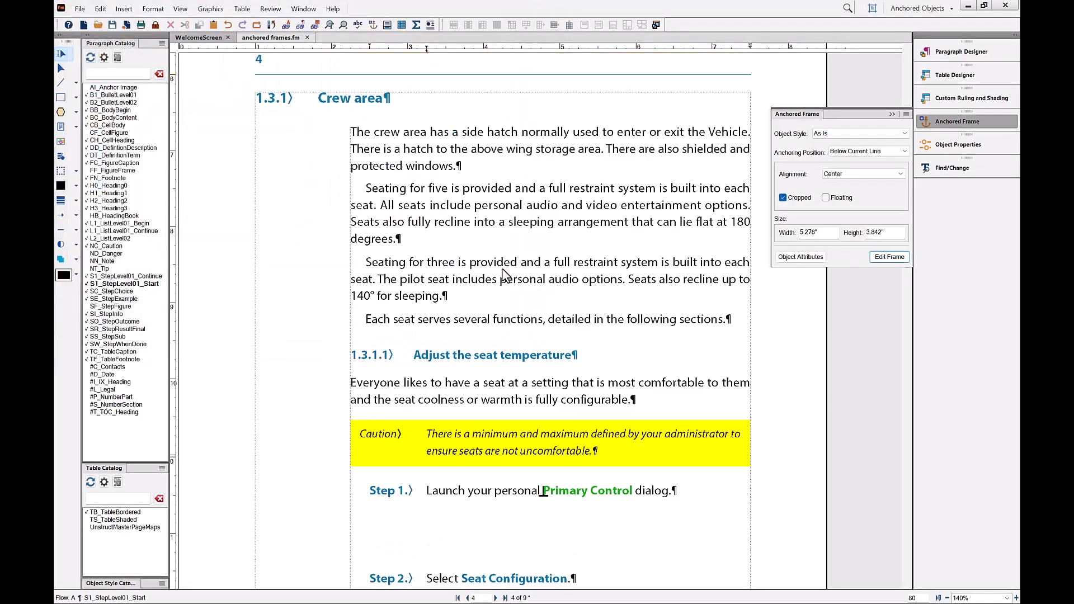
scroll(327, 344, down, 5)
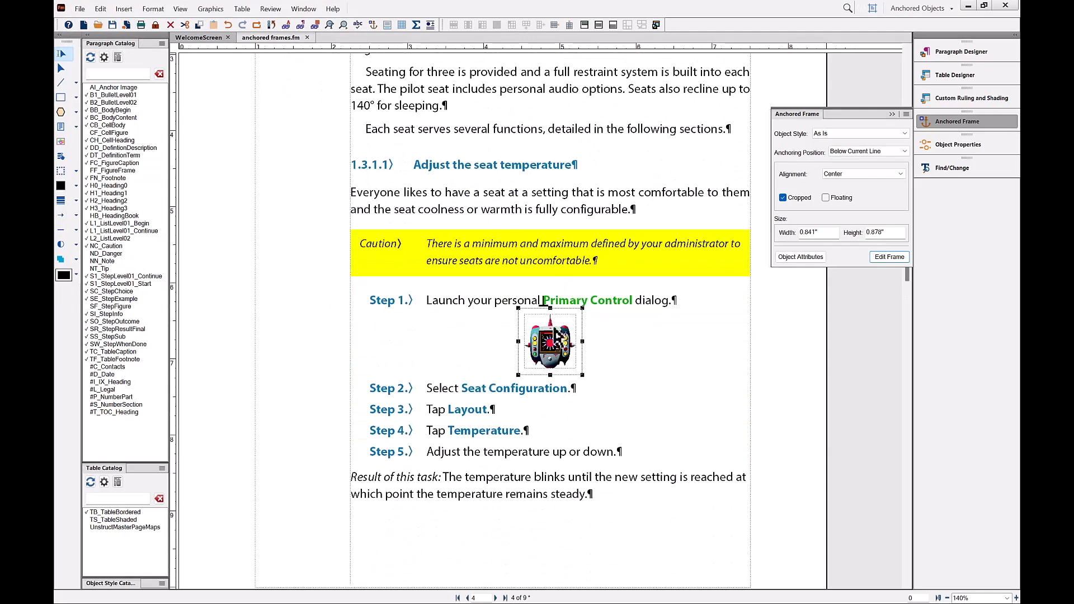
Scale the imported control panel graphic inside its anchored frame by a factor of 50%
click(562, 344)
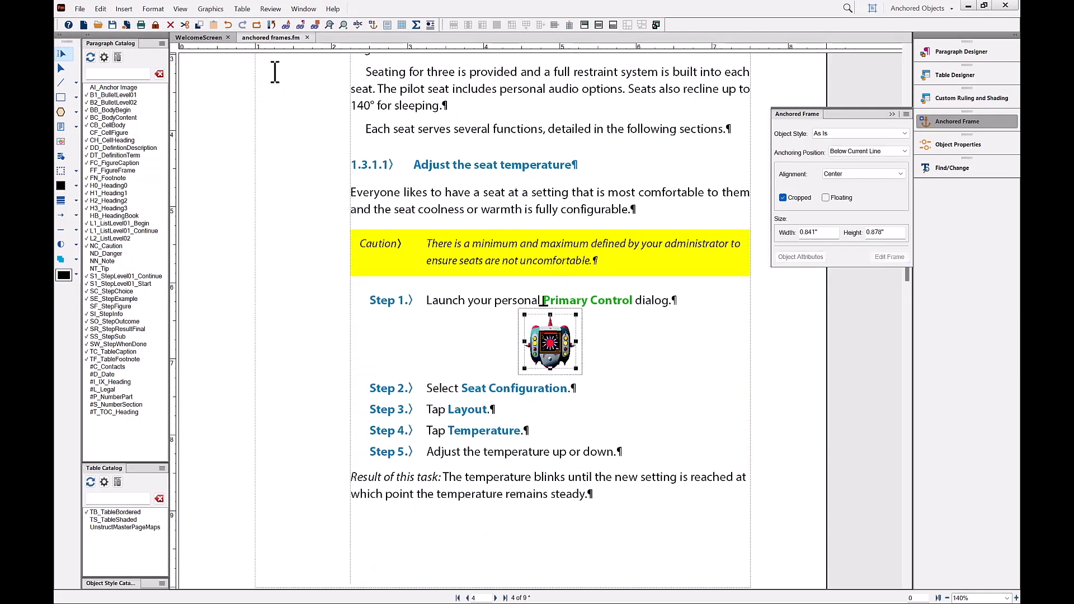
click(212, 9)
click(223, 203)
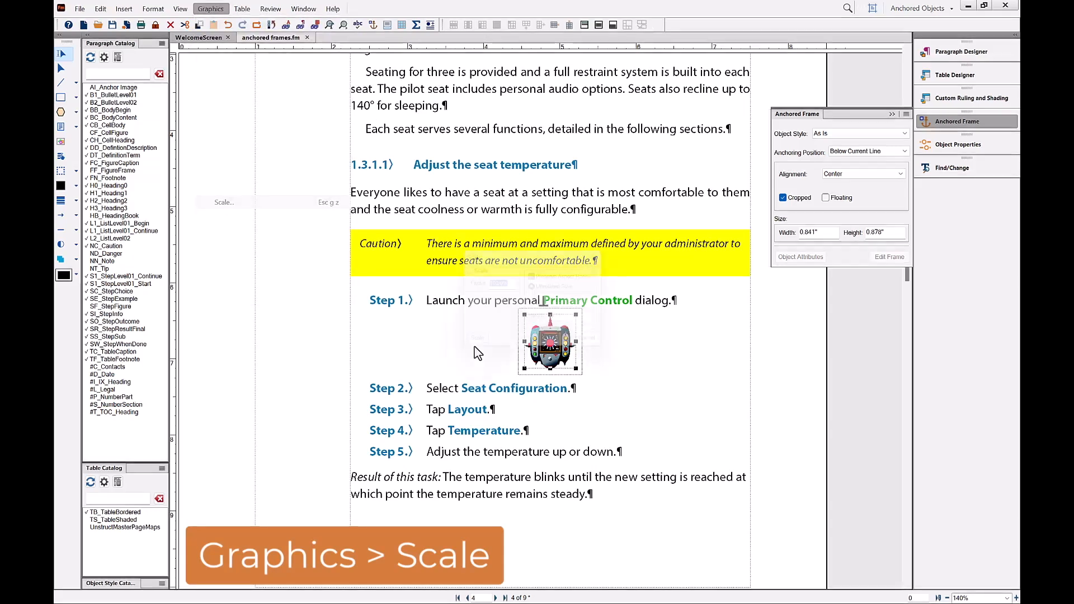
text(50)
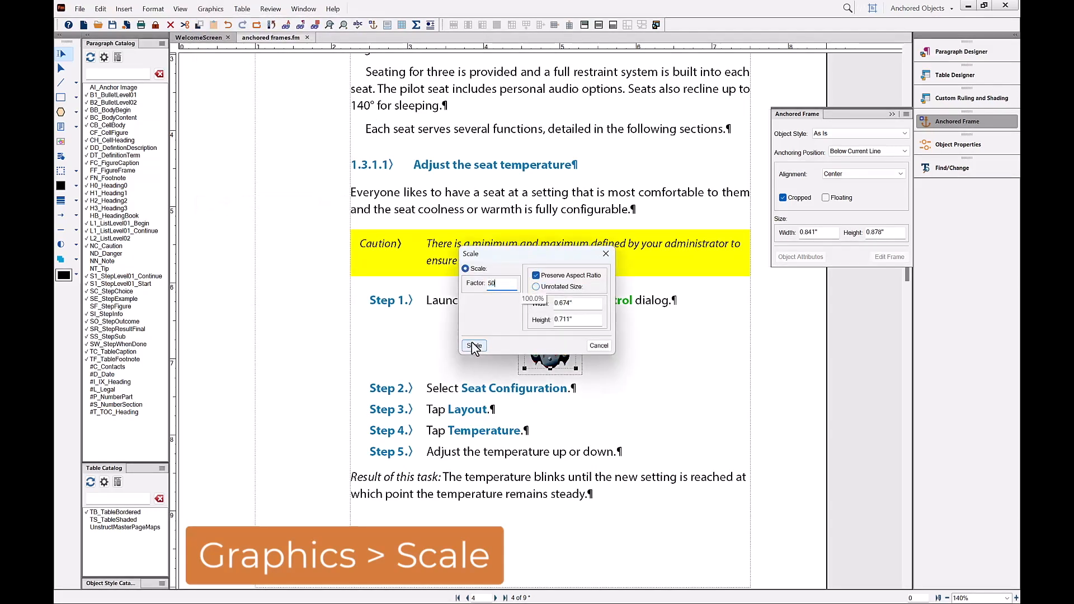
click(479, 344)
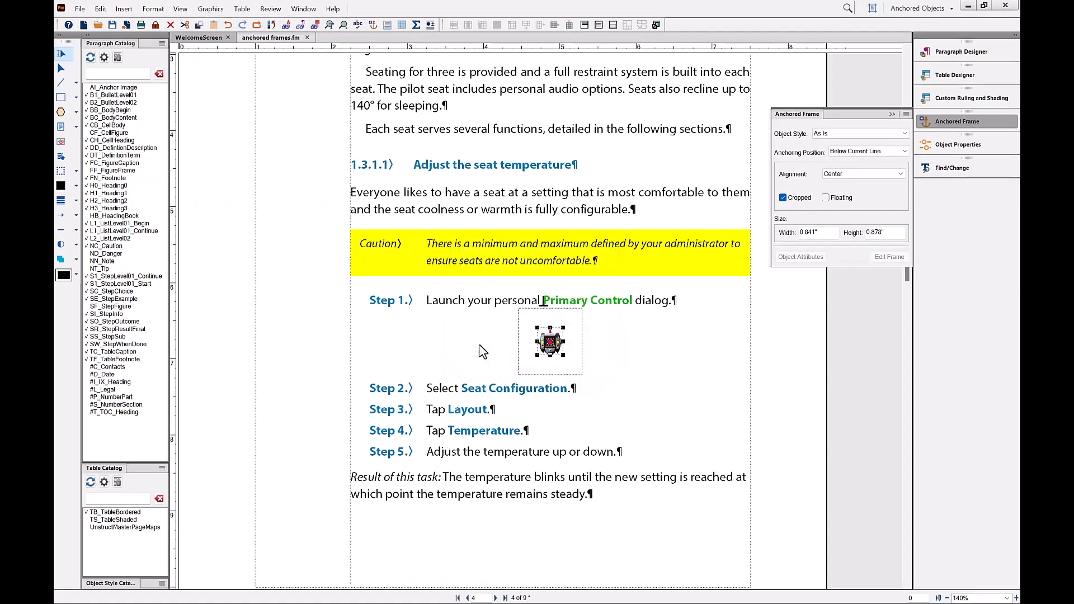
Shrink-wrap the anchored frame around the scaled graphic, placing it inline at the insertion point
key(Escape)
key(m)
key(p)
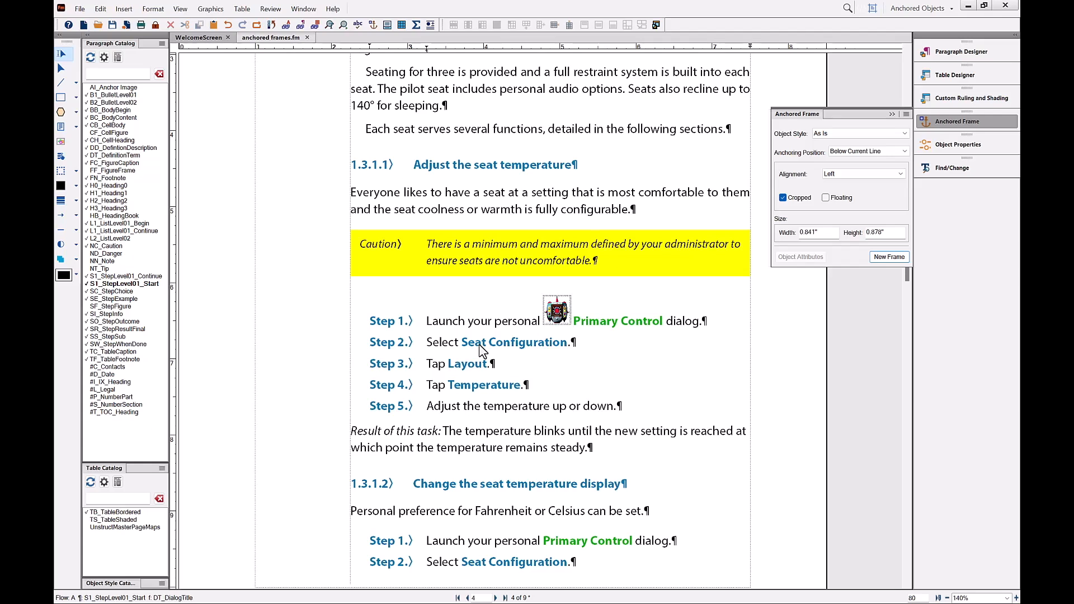
Nudge the inline graphic's frame down to a distance of -8.571 pt above the baseline, centring it on the Step 1 text line
click(562, 325)
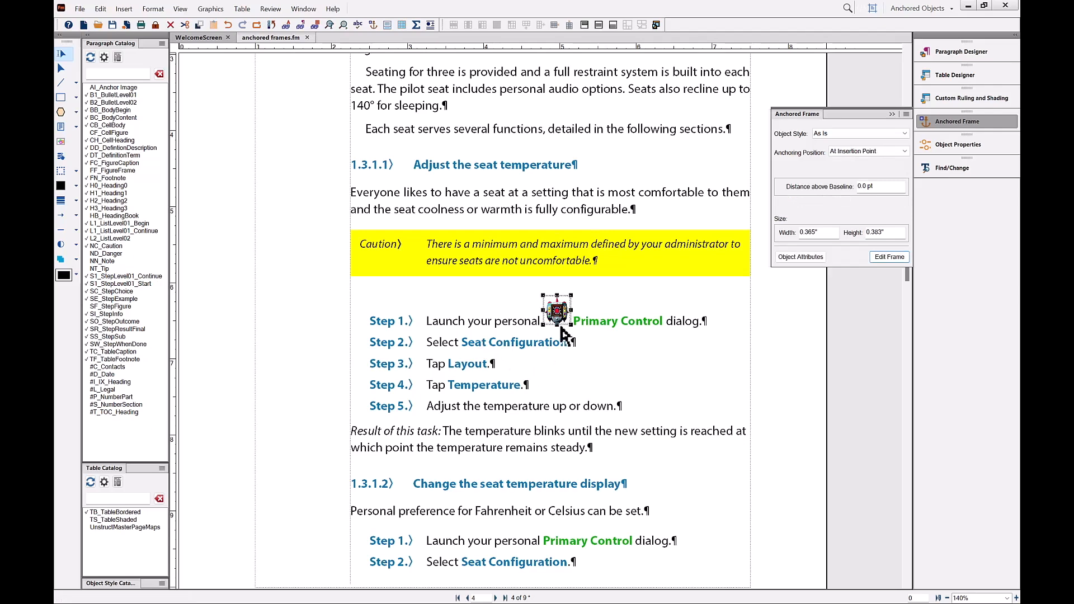
key(alt+Down)
key(alt+Down)
key(alt+Down)
key(alt+Down)
key(alt+Down)
key(alt+Down)
key(alt+Down)
key(alt+Down)
key(alt+Down)
key(alt+Down)
key(alt+Down)
key(alt+Down)
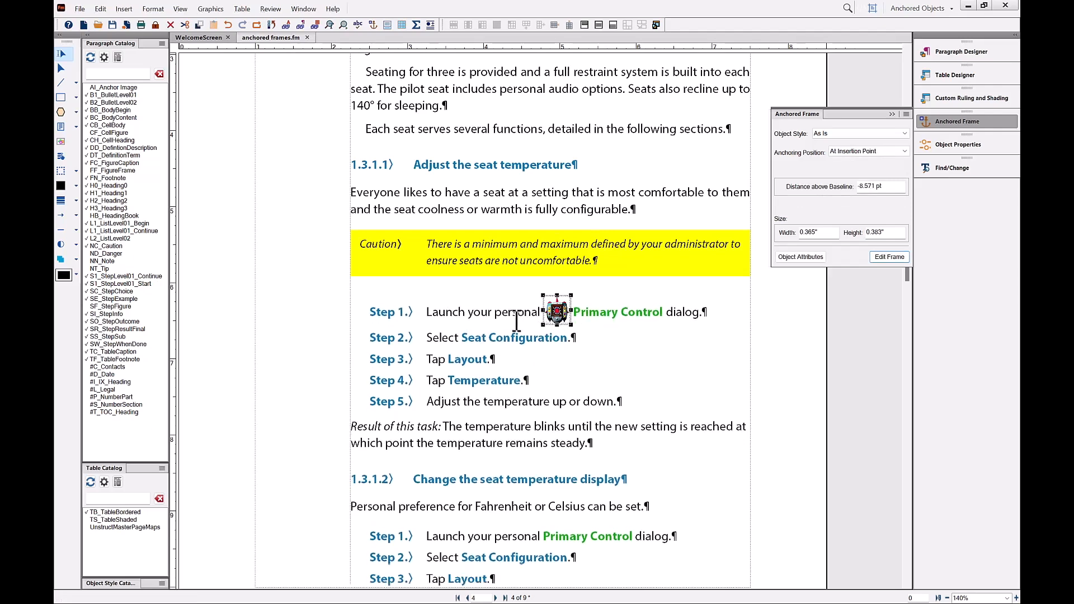
Insert a run of filler "m" characters before "personal" in Step 1 to test the inline graphic's text flow, and undo it
click(494, 315)
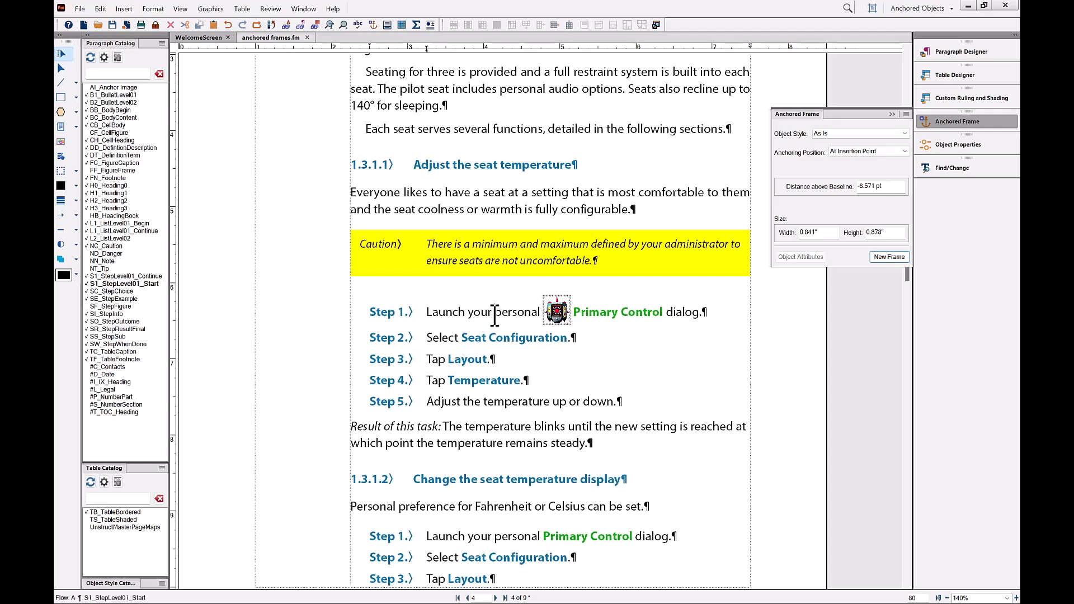
text(mmmmm)
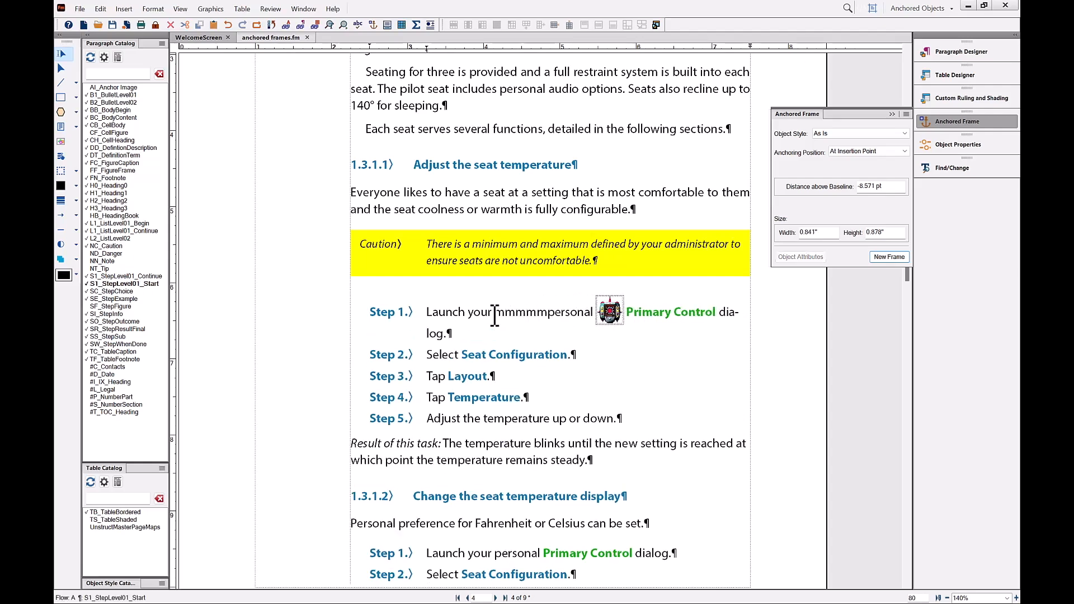
text(mmmmmmmmmmmmmmmm)
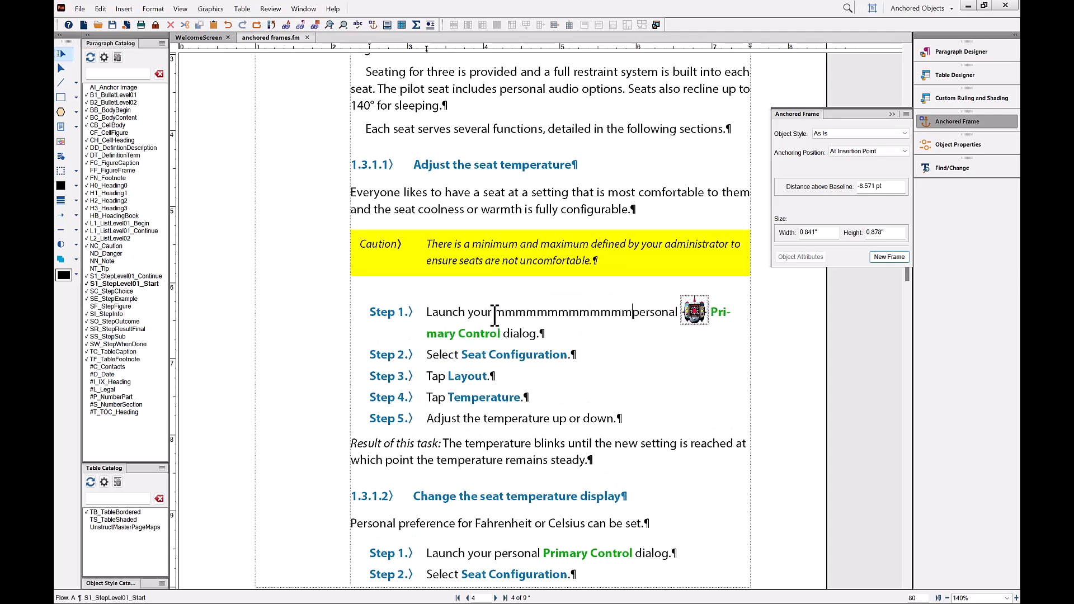
text(mmmmm)
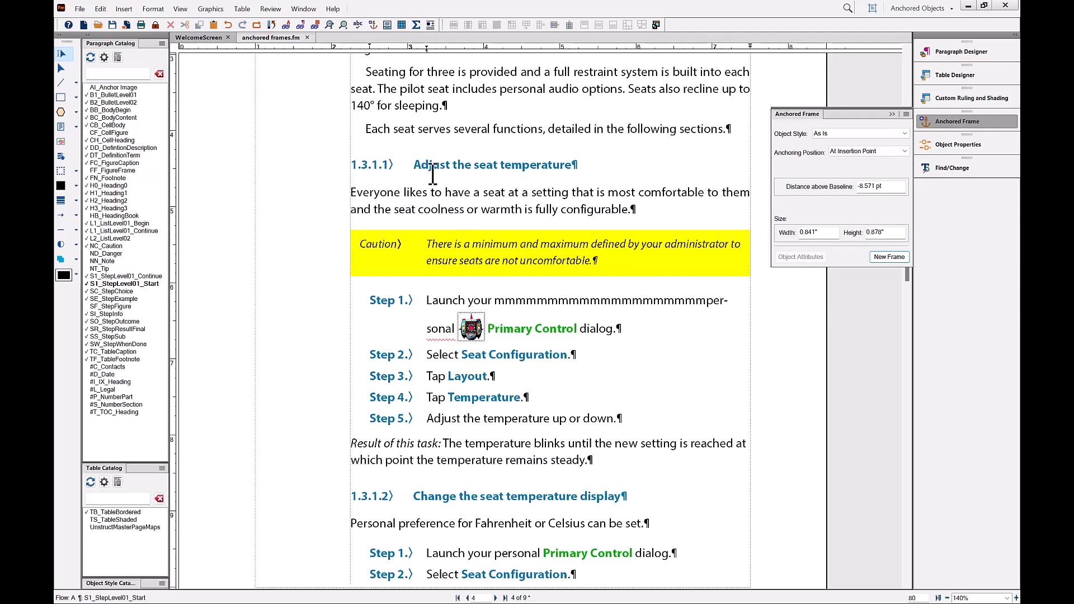
click(228, 24)
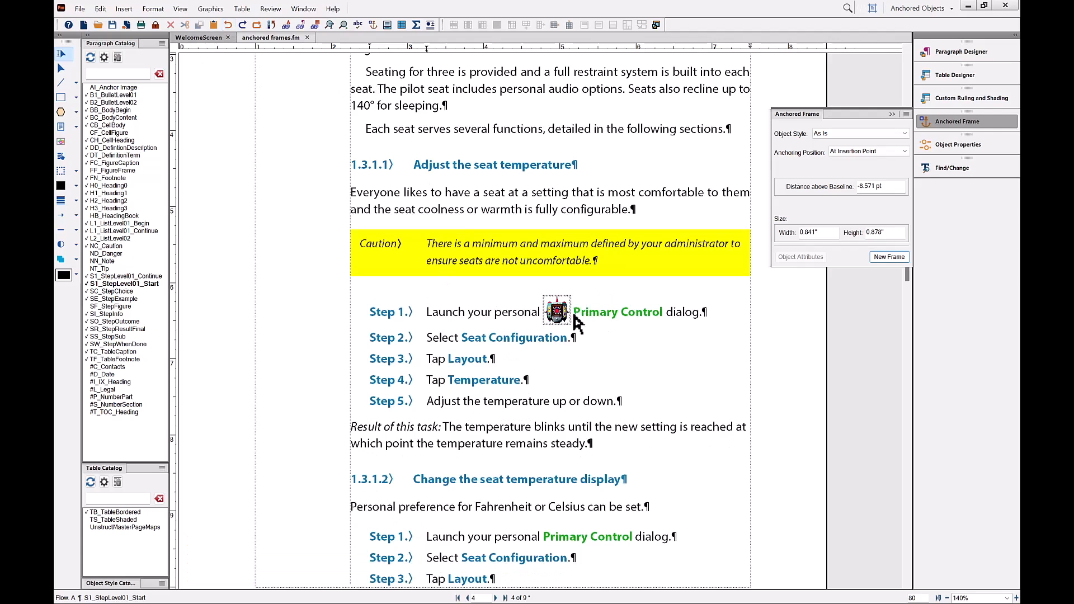
Delete "Primary Control" after the inline graphic in Step 1 of section 1.3.1.1 and copy the graphic's anchored frame
drag(574, 314, 667, 319)
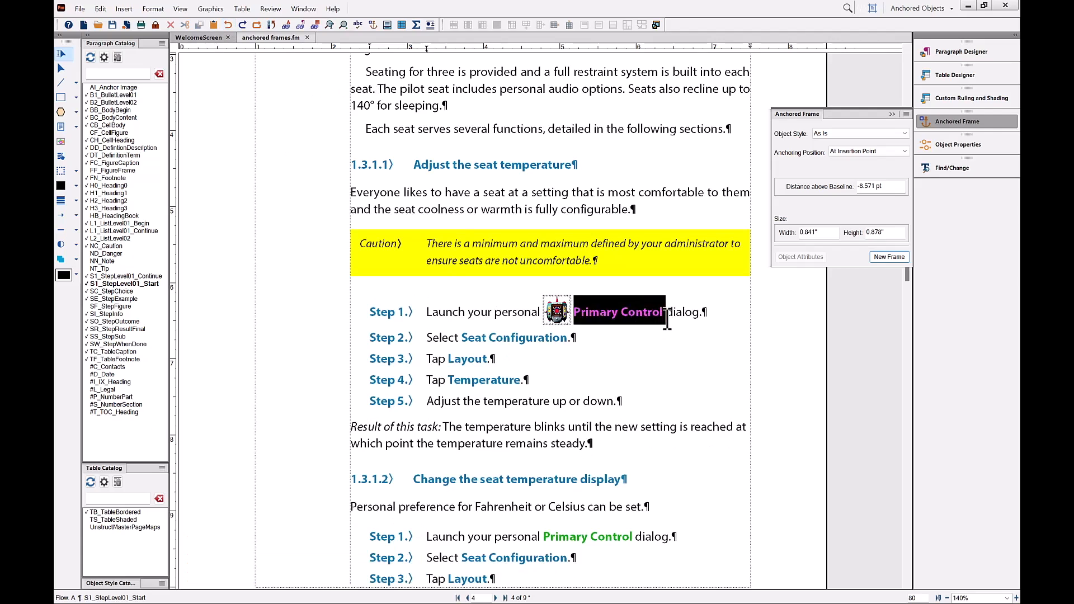
key(Delete)
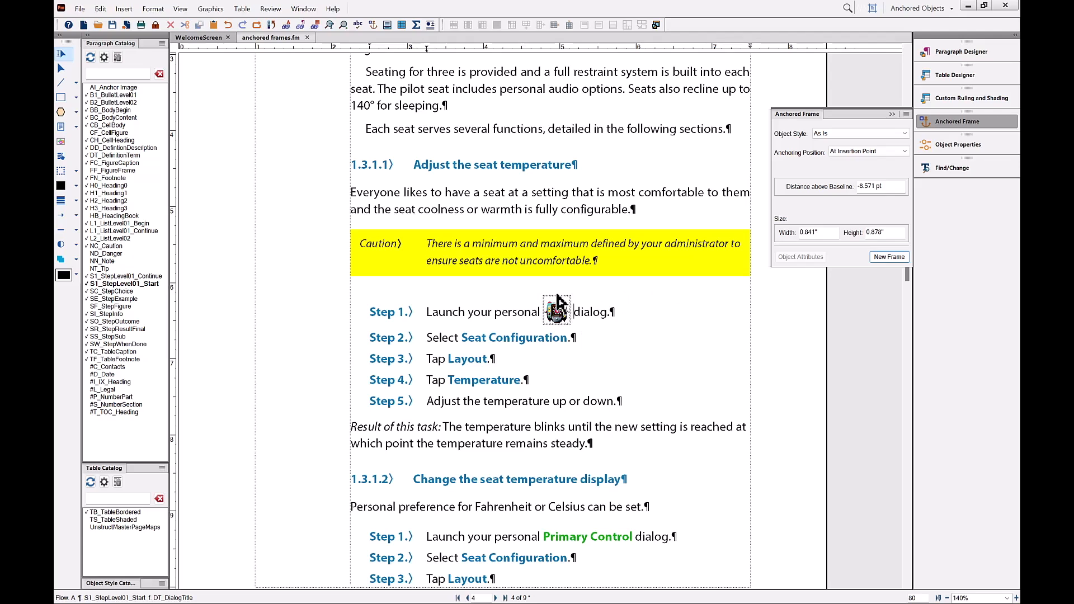
click(557, 306)
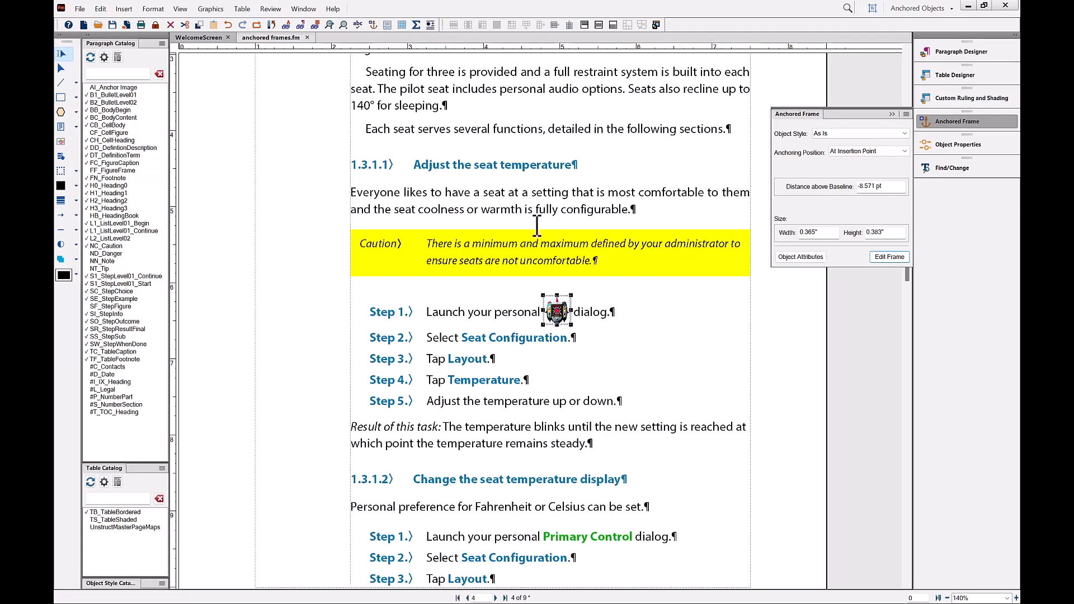
click(109, 10)
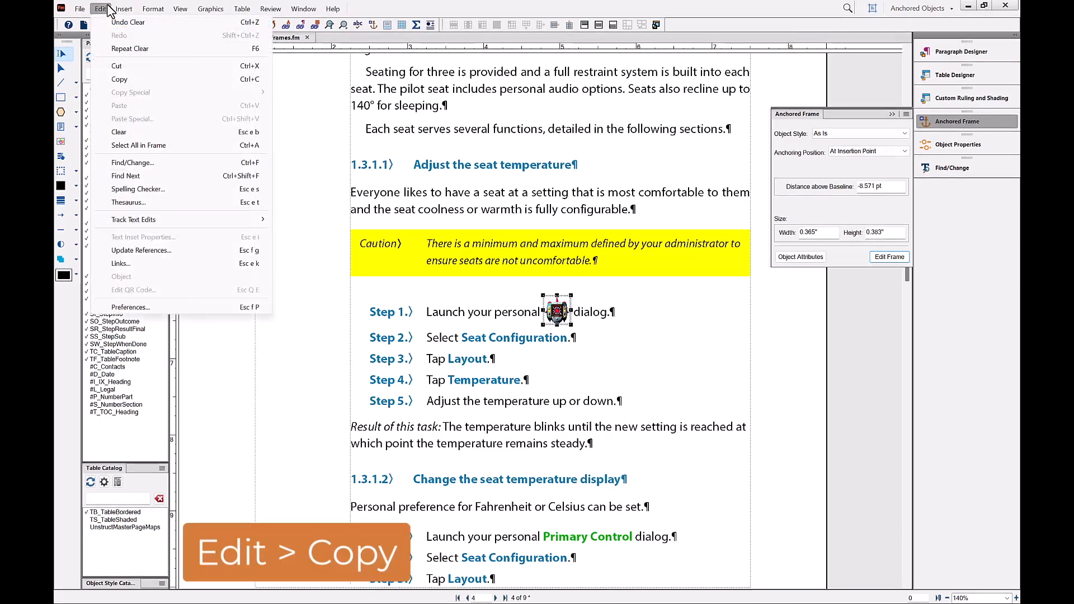
click(118, 79)
Replace "Primary Control" in Step 1 of sections 1.3.1.2 and 1.3.1.3 with the copied graphic frame
drag(541, 536, 633, 544)
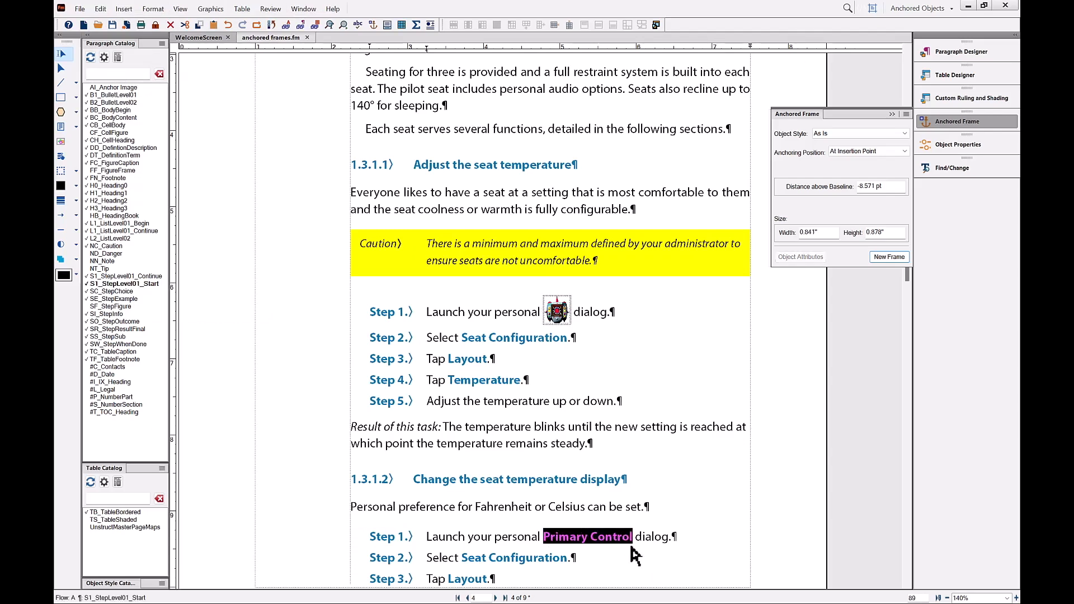
key(ctrl+v)
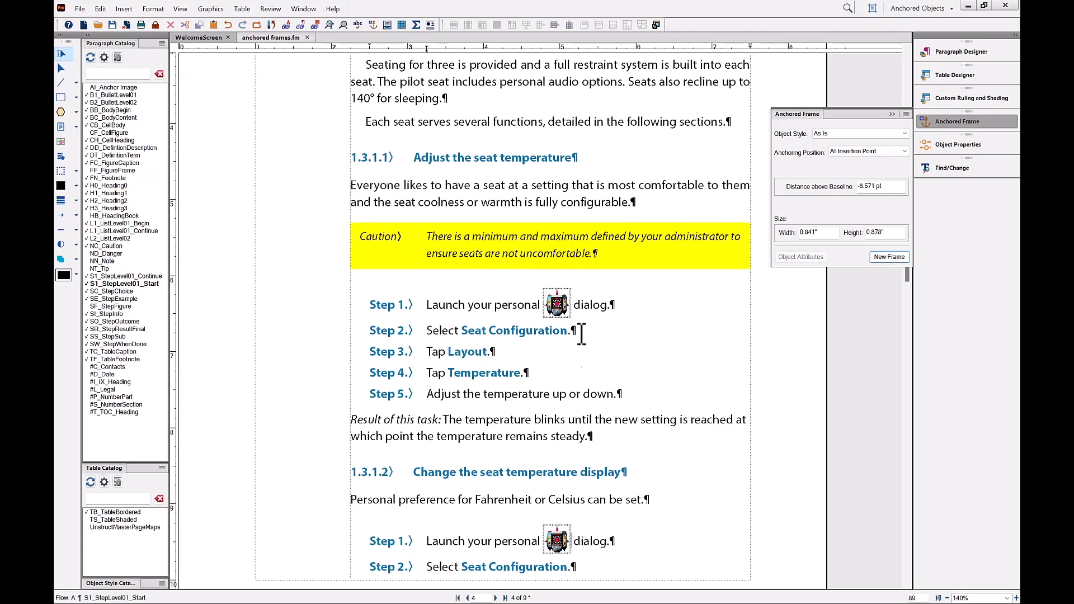
scroll(582, 334, down, 2)
scroll(582, 334, down, 8)
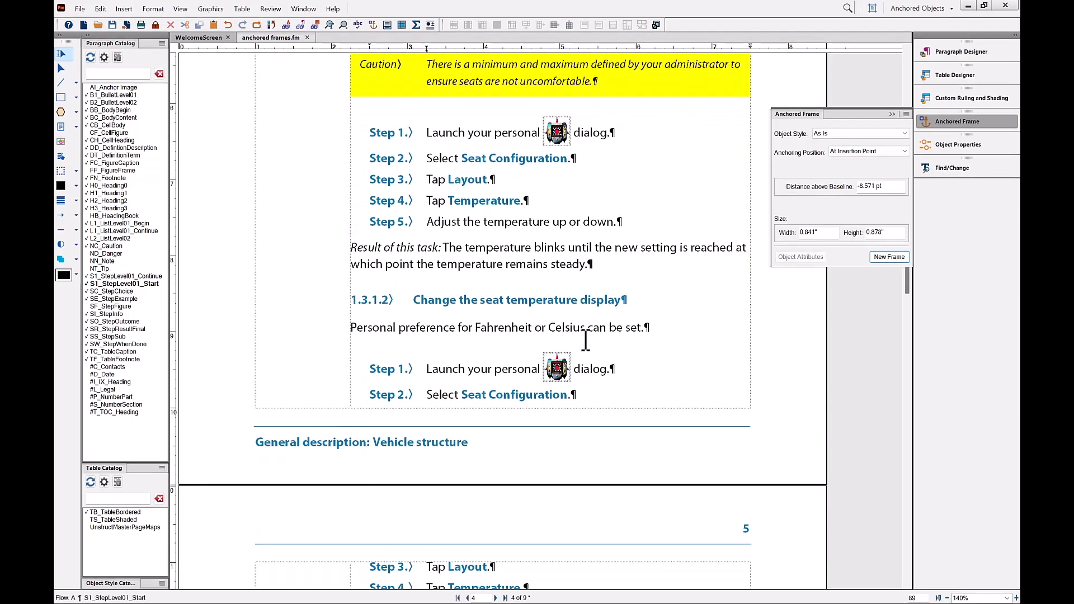
scroll(589, 337, down, 6)
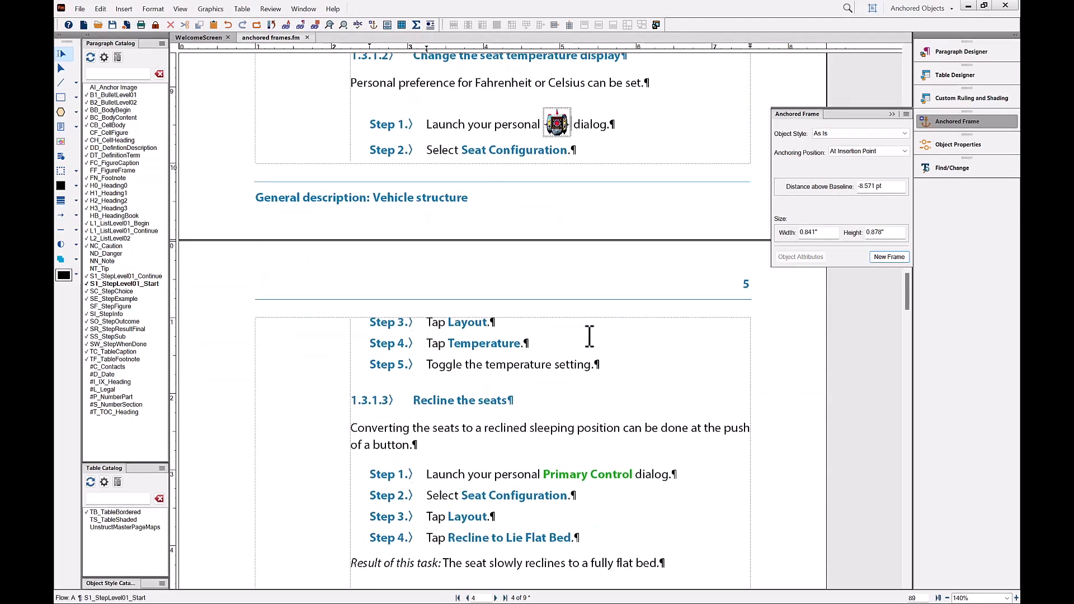
drag(542, 438, 635, 456)
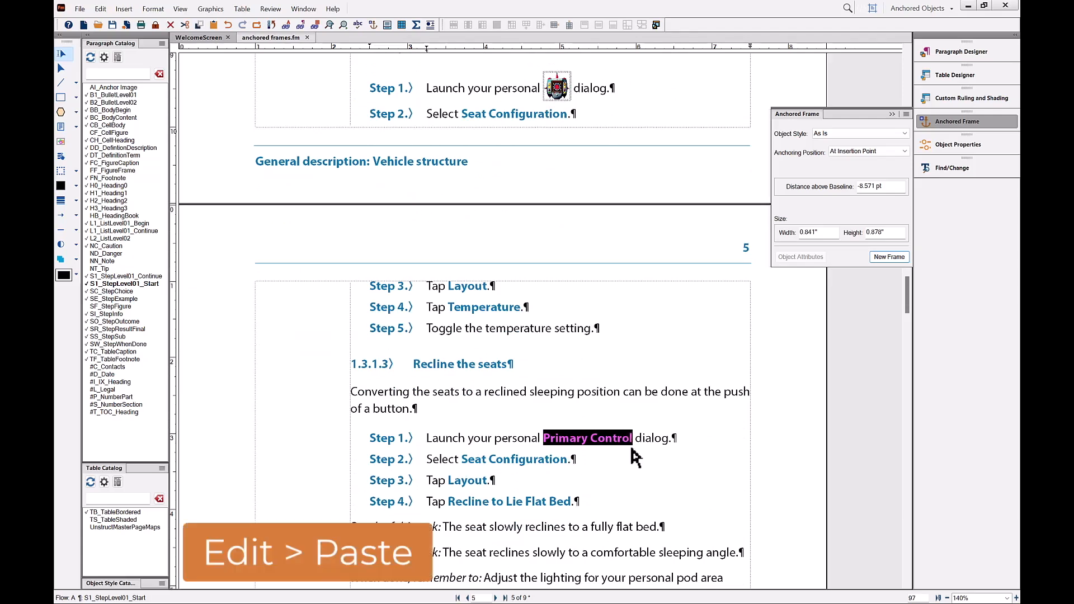
key(ctrl+v)
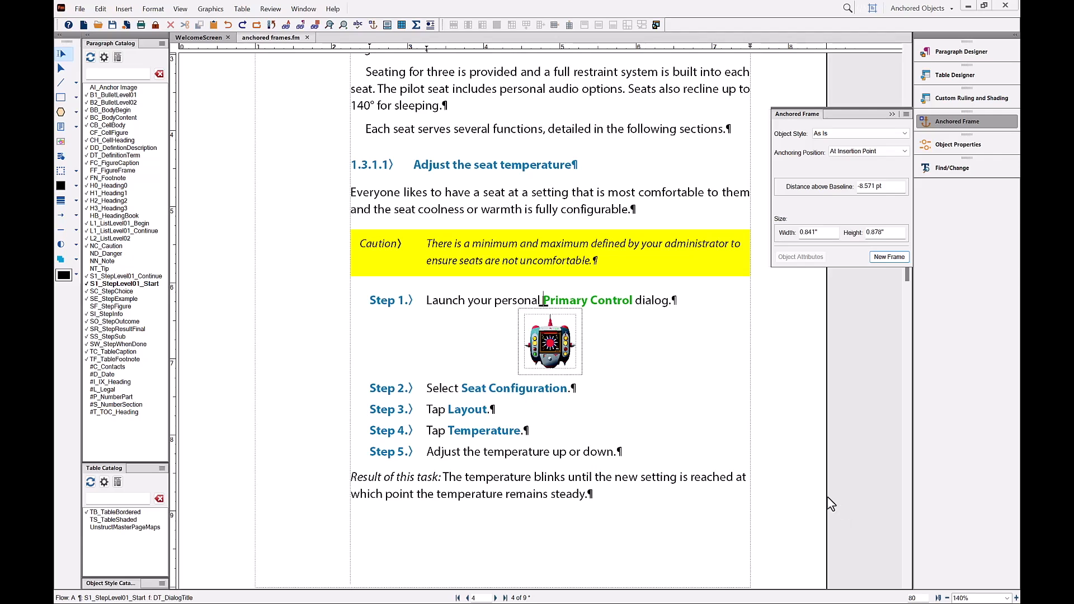
Change the control panel graphic's frame below Step 1 to anchor outside the column on the left side
click(523, 373)
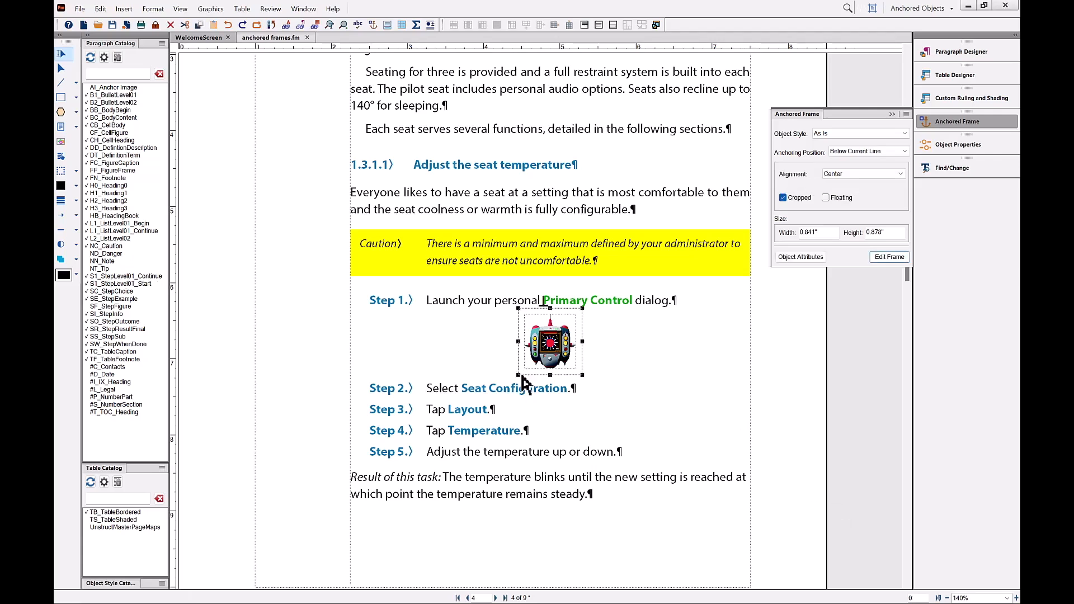
click(893, 150)
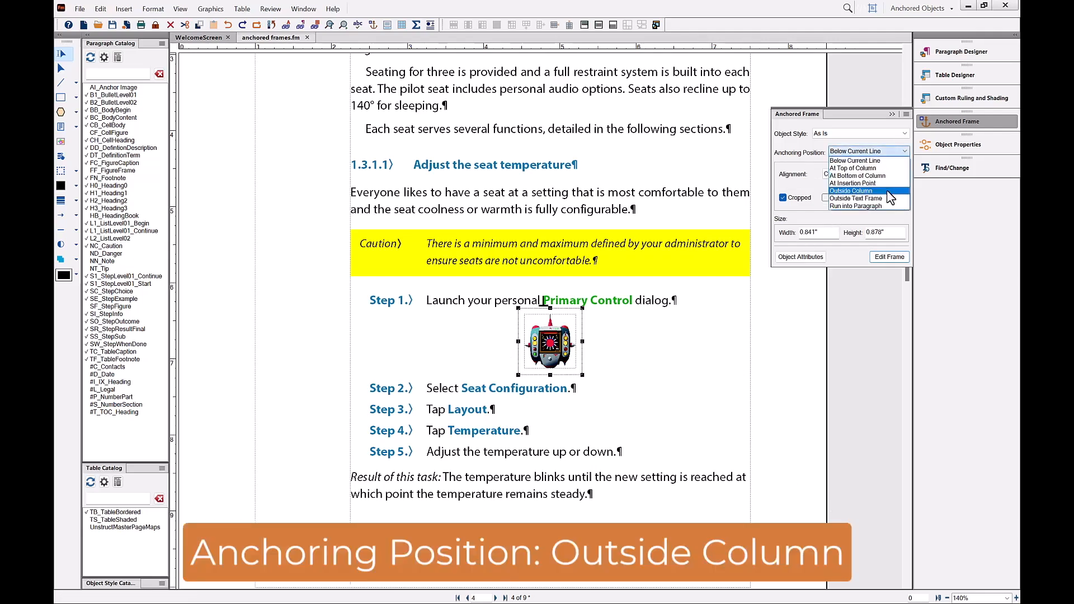
click(887, 191)
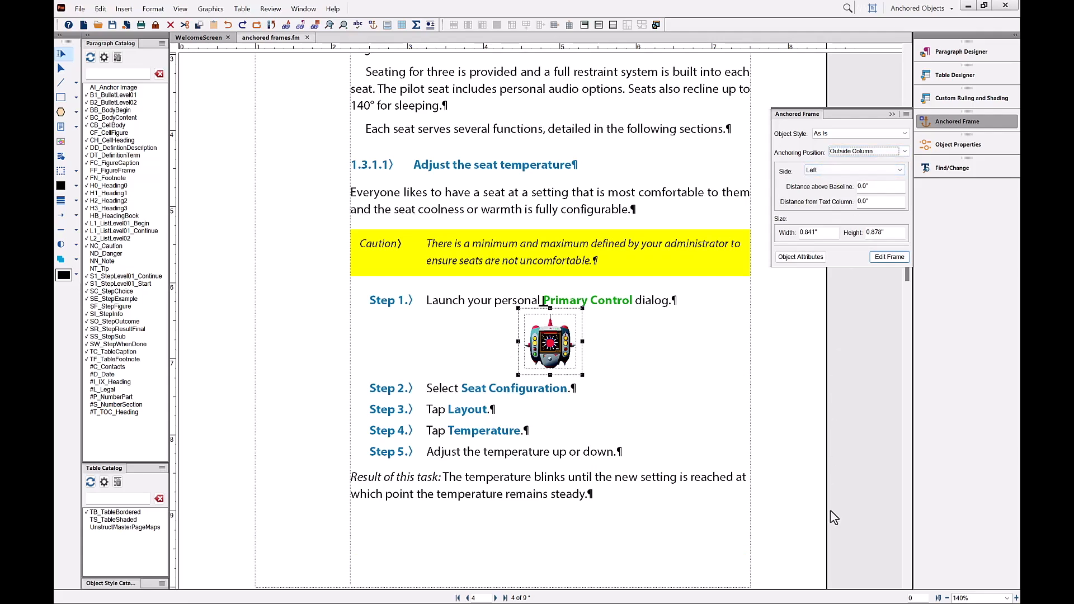
click(899, 258)
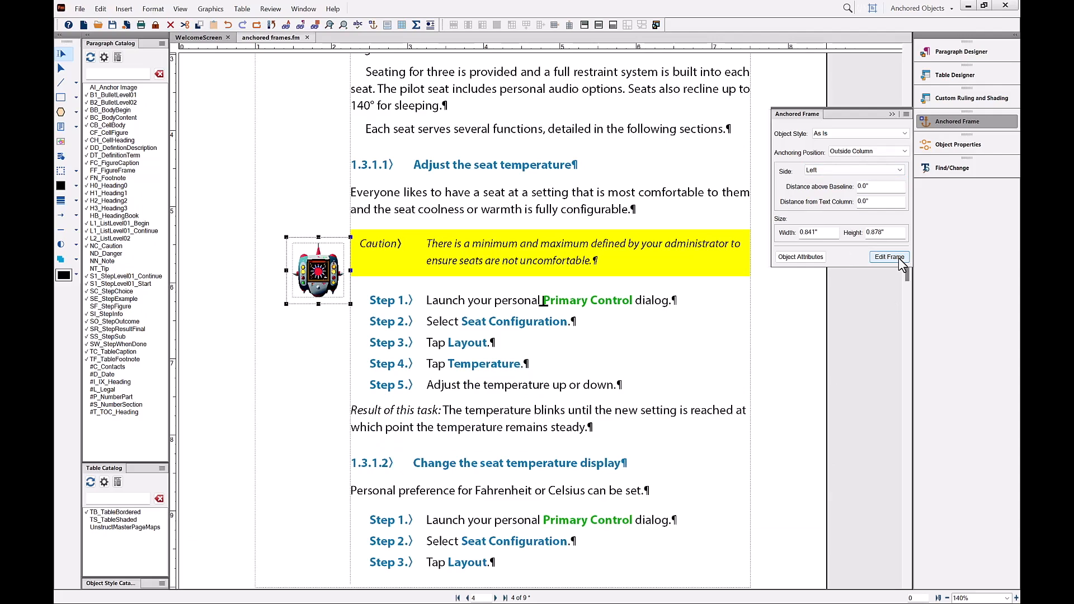
Nudge the frame beside Step 1 to 0.089" from the text column and -0.397" above the baseline
key(alt+Left)
key(alt+Left)
key(alt+Left)
key(alt+Left)
key(alt+Left)
key(alt+Left)
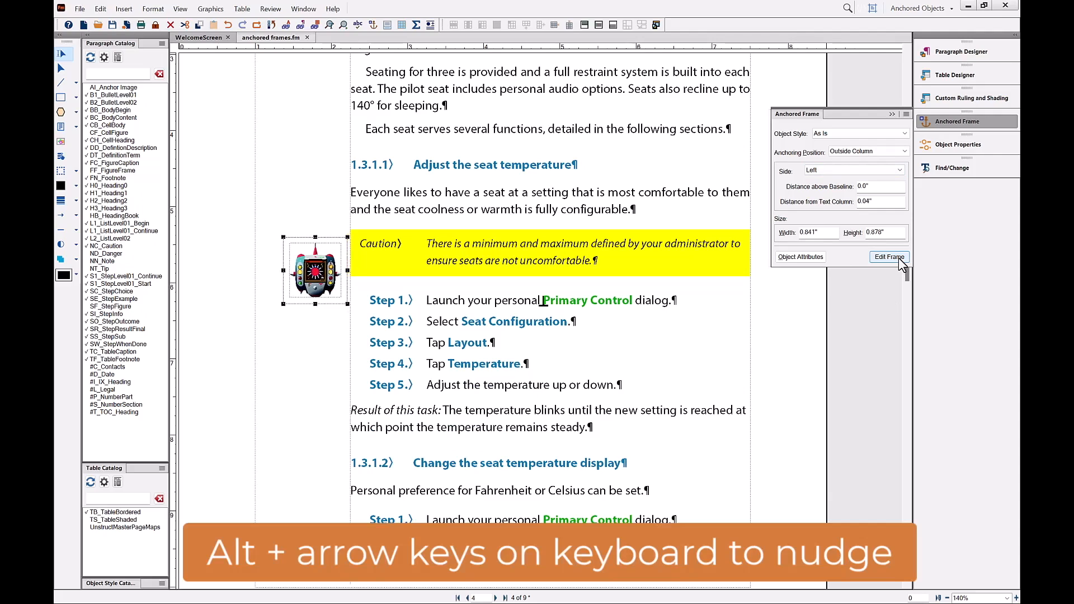
key(alt+Left)
key(alt+Left)
key(alt+Left)
key(alt+Down)
key(alt+Down)
key(alt+Down)
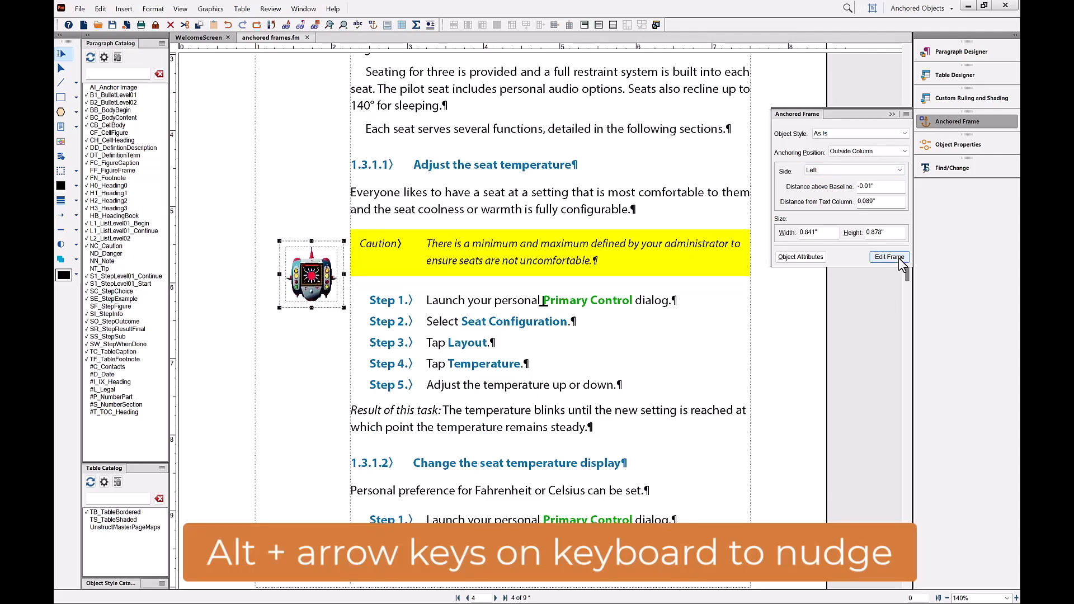
key(alt+Down)
key(alt+Down)
key(alt+Down)
key(alt+Down)
key(alt+Down)
key(alt+Down)
key(alt+Down)
key(alt+Down)
key(alt+Down)
key(alt+Down)
key(alt+Down)
key(alt+Down)
key(alt+Down)
key(alt+Down)
key(alt+Down)
key(alt+Down)
key(alt+Down)
key(alt+Down)
key(alt+Down)
key(alt+Down)
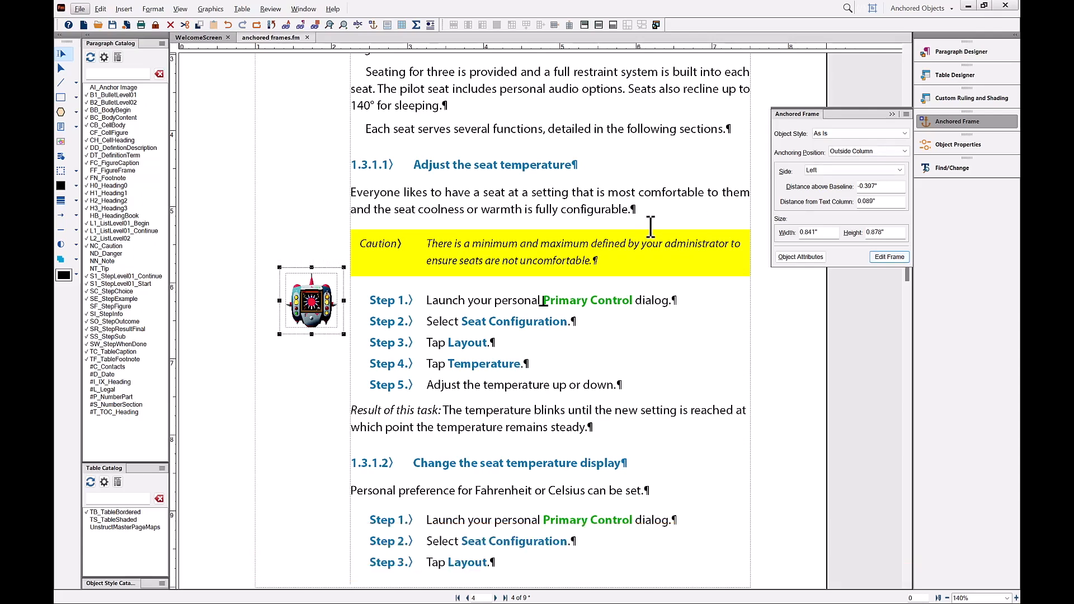
Copy the control panel graphic's frame beside Step 1 of 1.3.1.1 and paste it before "Primary Control" in Step 1 of 1.3.1.2
click(100, 9)
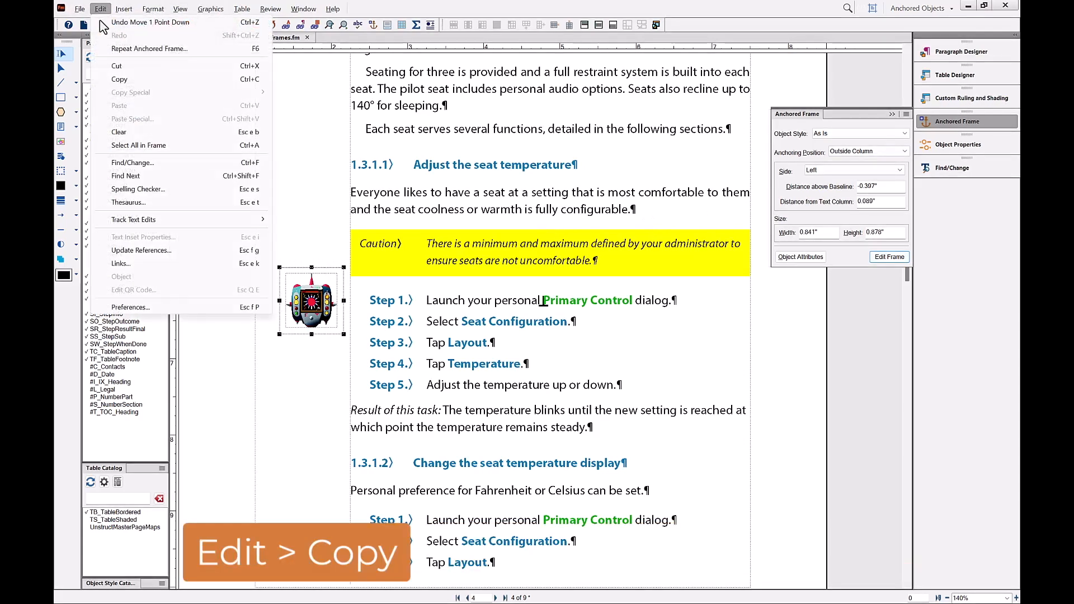
click(116, 80)
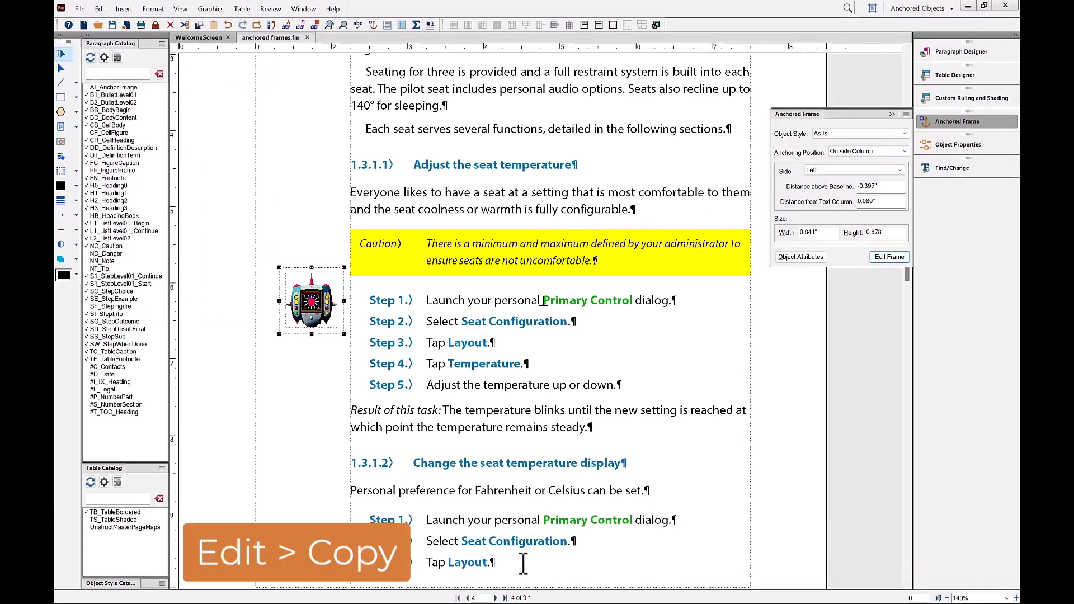
click(544, 520)
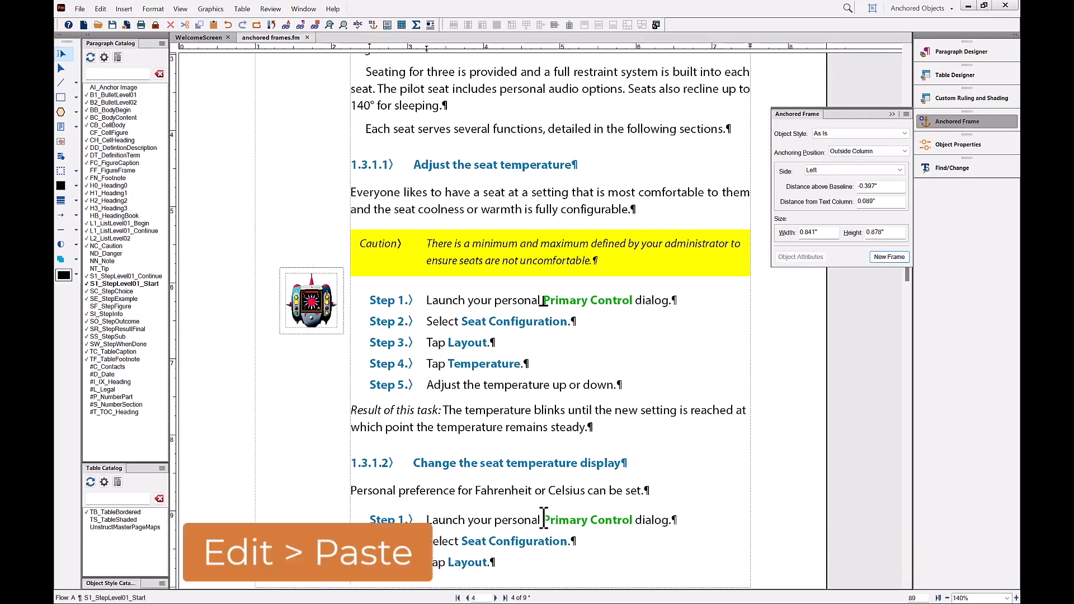
key(ctrl+v)
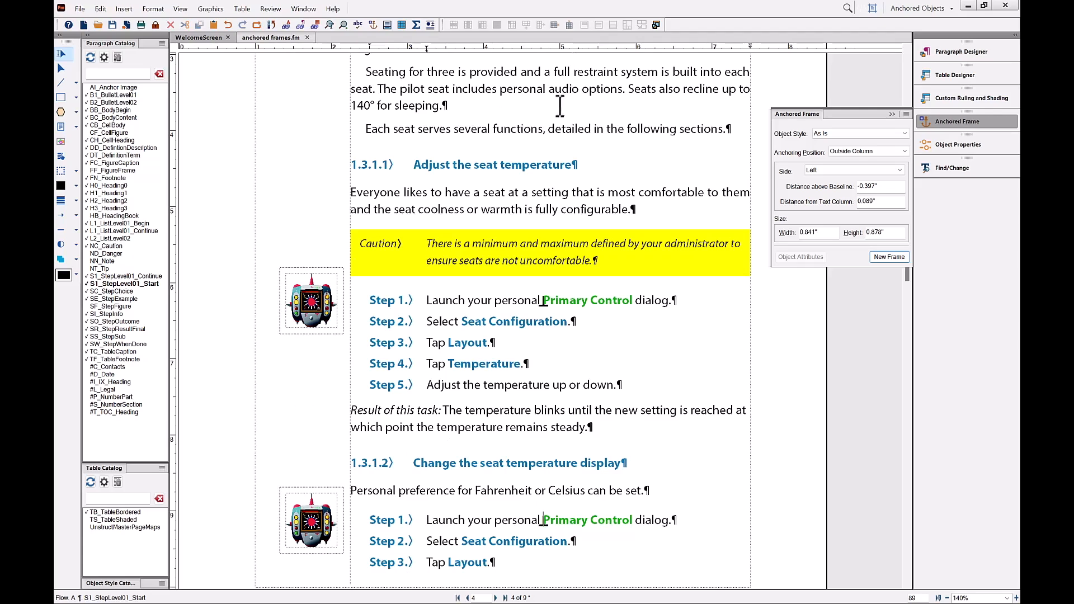
Try adding empty paragraphs after "140° for sleeping.", remove them and return to the beginning of the document
click(478, 106)
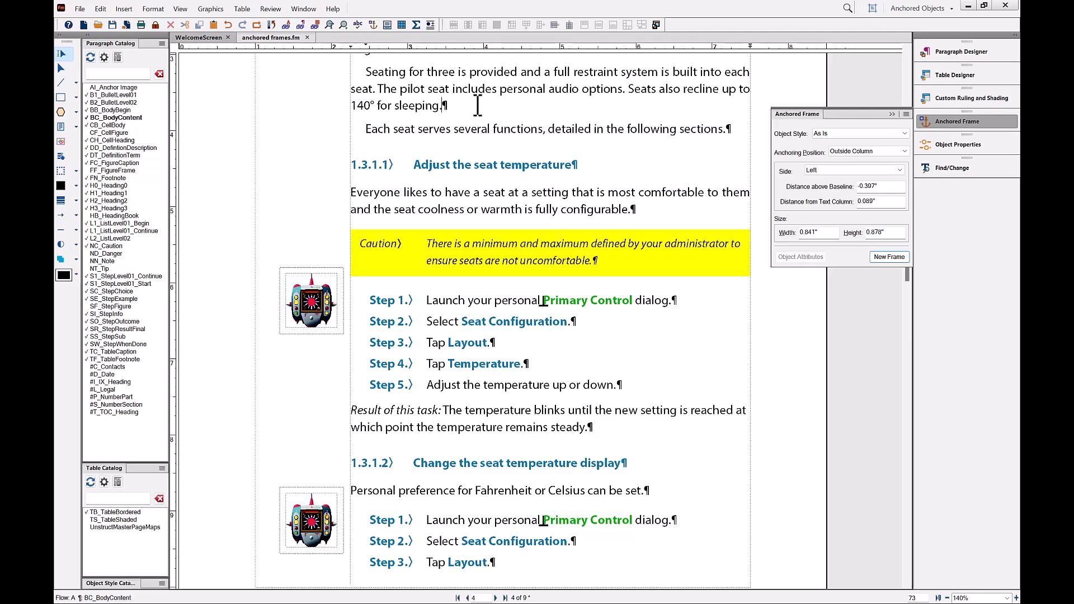
key(Return)
key(Return)
key(BackSpace)
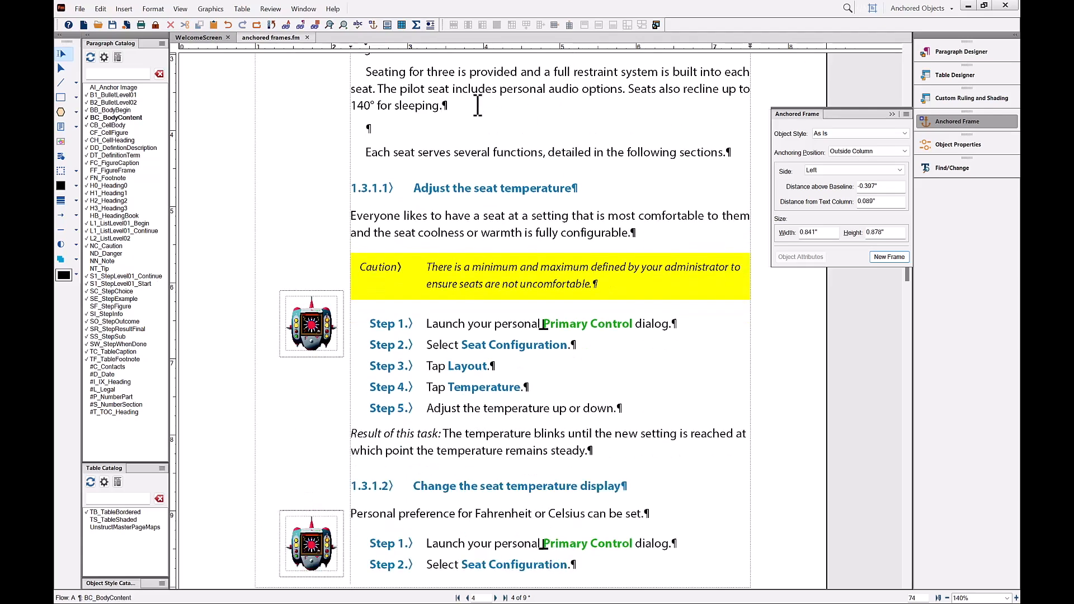
key(BackSpace)
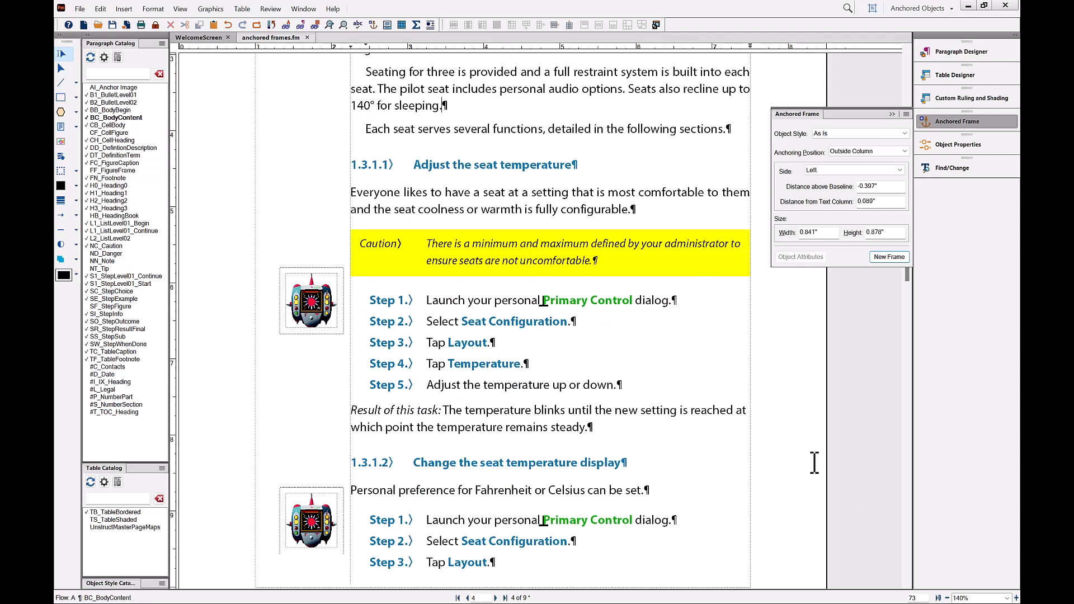
key(ctrl+Home)
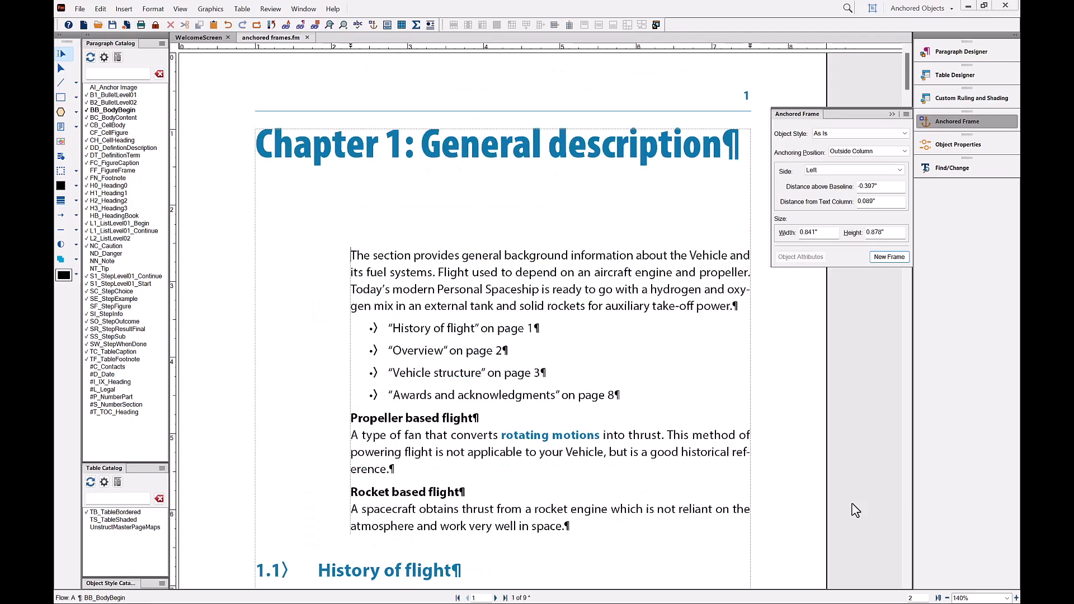
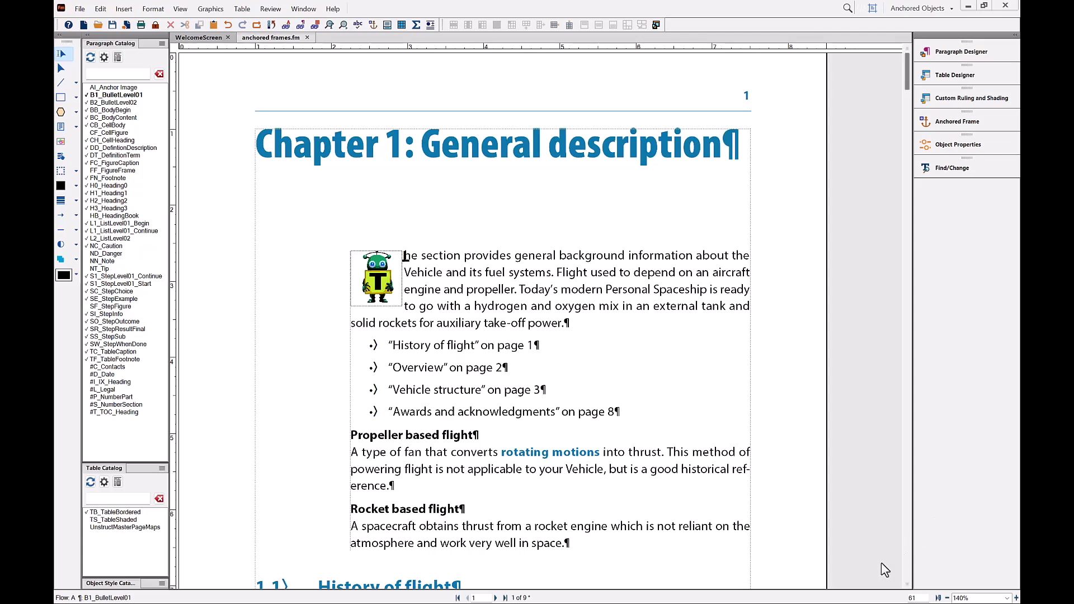
Place the insertion point on page 4 at the end of the first Crew area paragraph, after "protected windows."
click(495, 598)
click(496, 598)
click(496, 598)
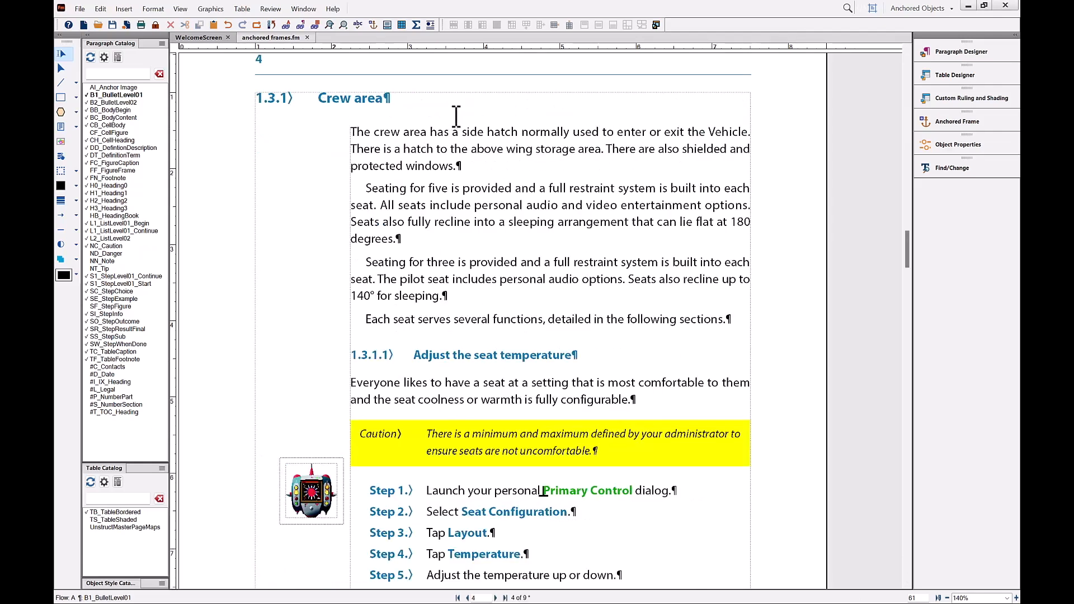
click(480, 167)
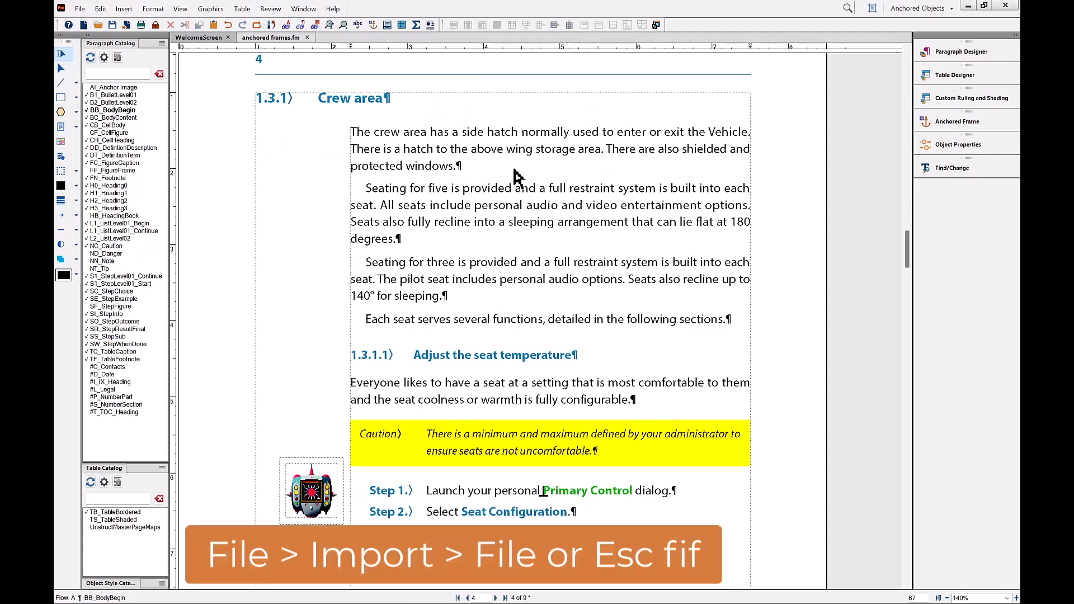
Try importing "spaceship wide aliens.ai" by reference after the first Crew area paragraph, and undo the import
key(Escape)
key(f)
key(i)
key(f)
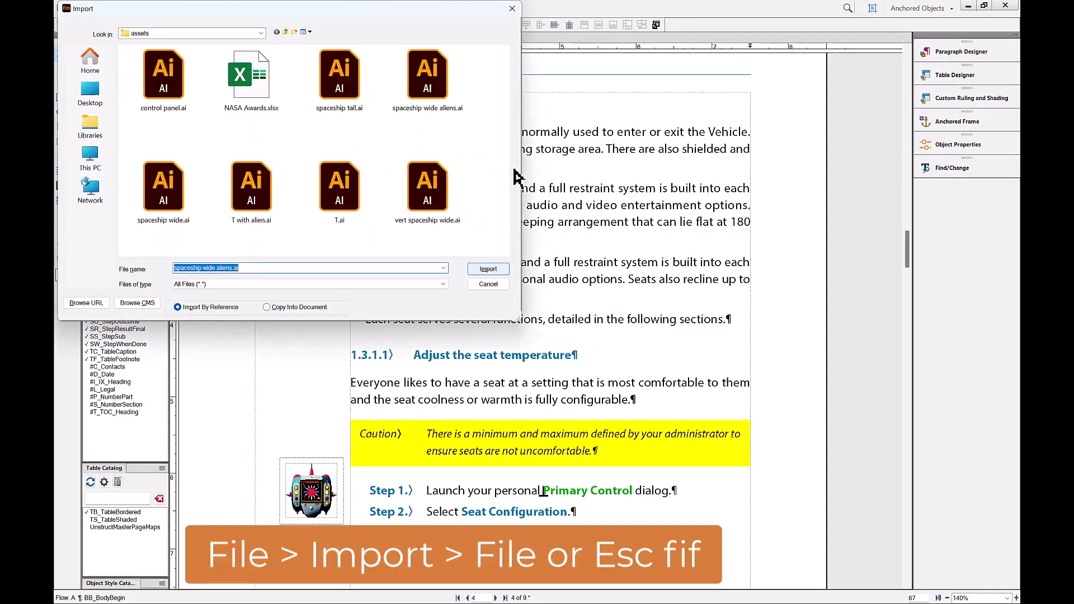
double_click(432, 76)
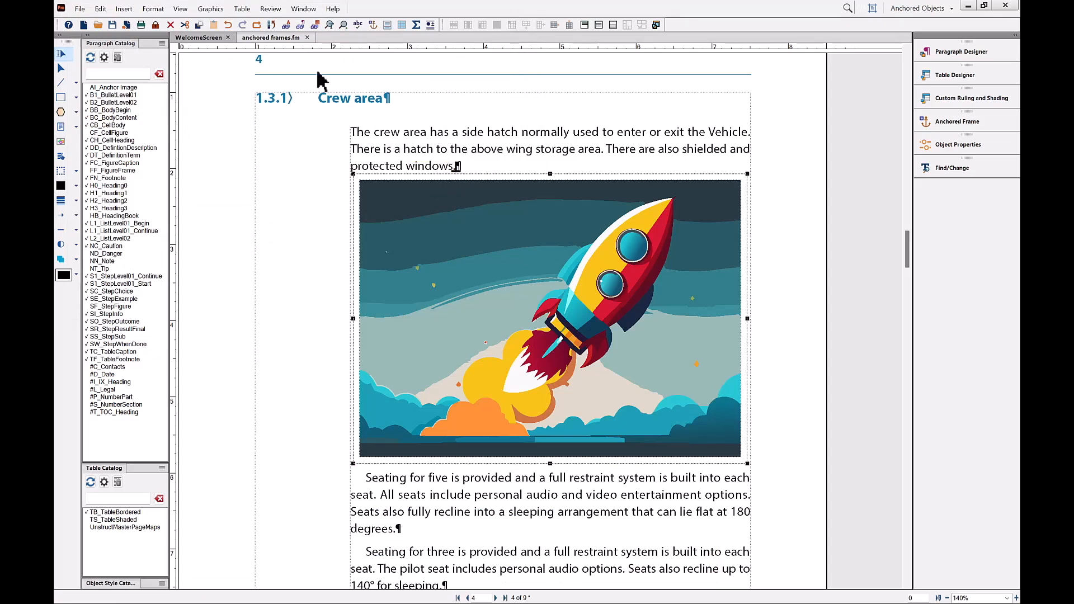
click(227, 25)
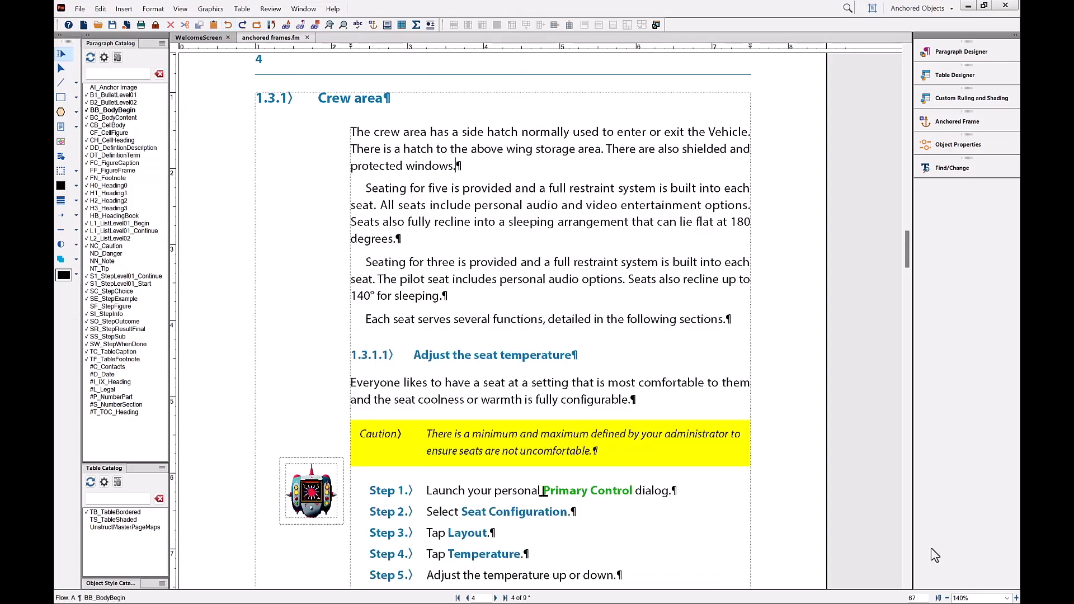
Set the graphics preferences for image import to anchoring position At Bottom of Column and align type Right
click(1007, 598)
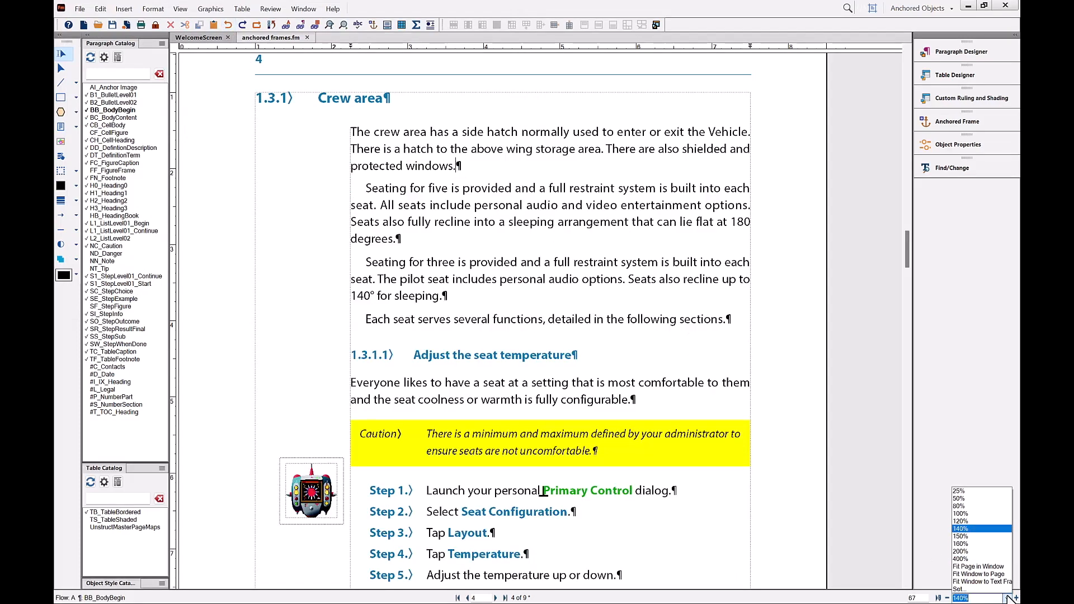
click(988, 568)
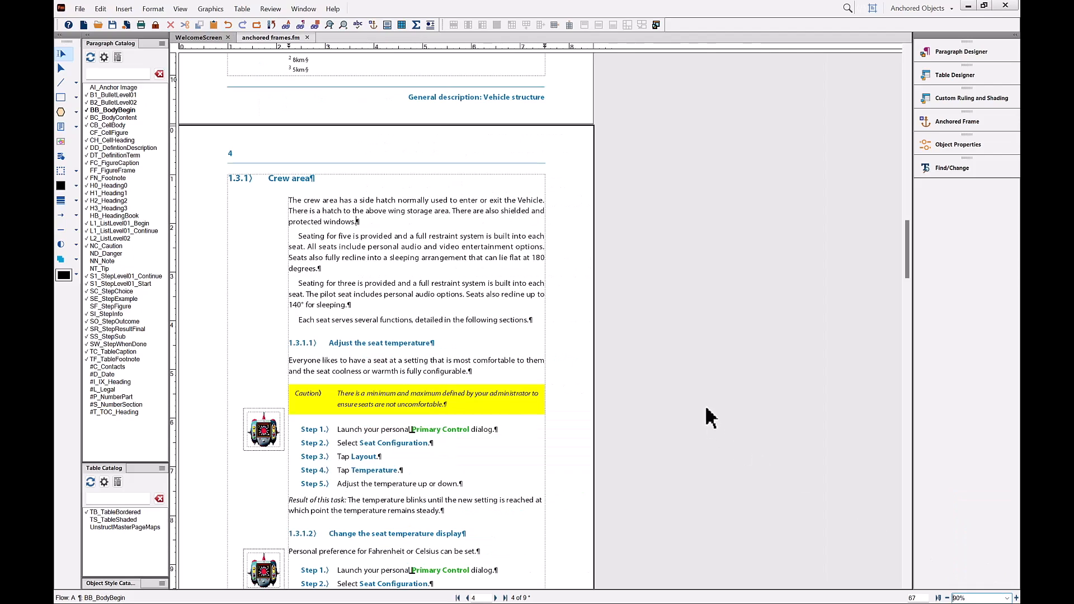
scroll(540, 290, down, 3)
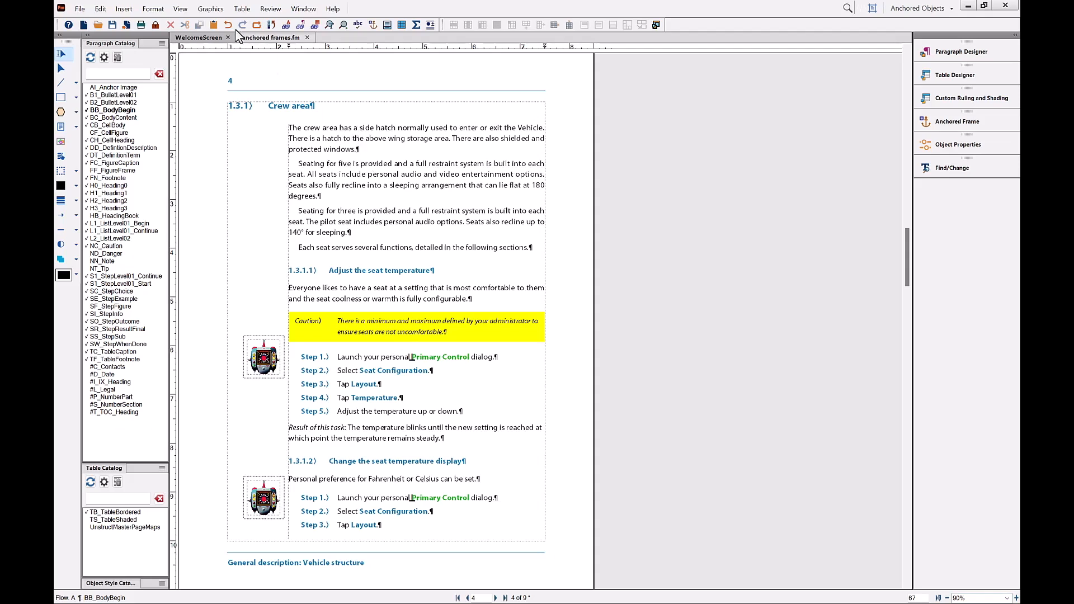
click(99, 9)
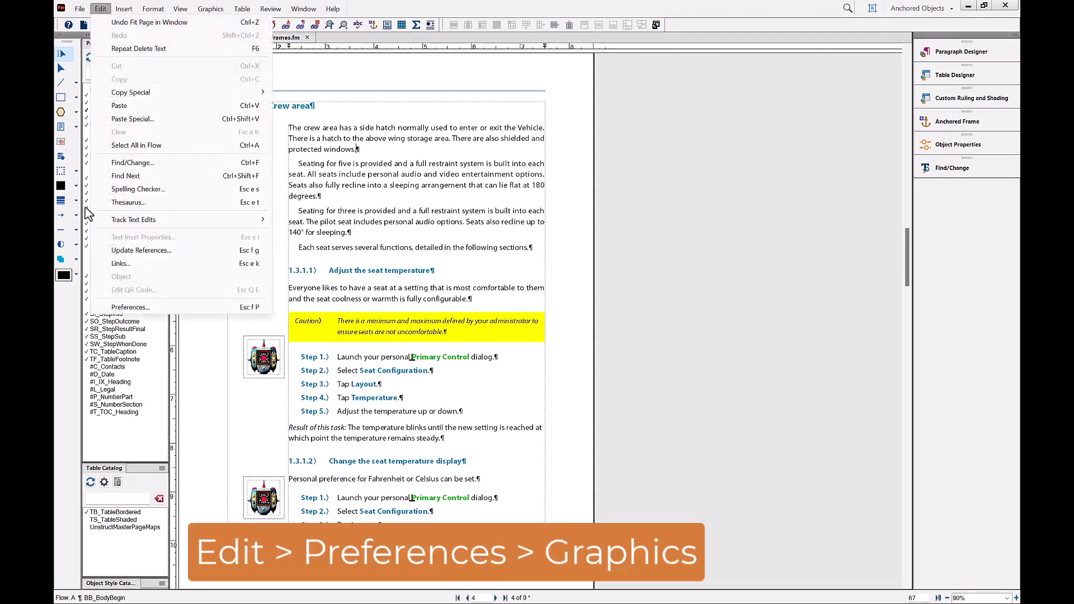
click(135, 308)
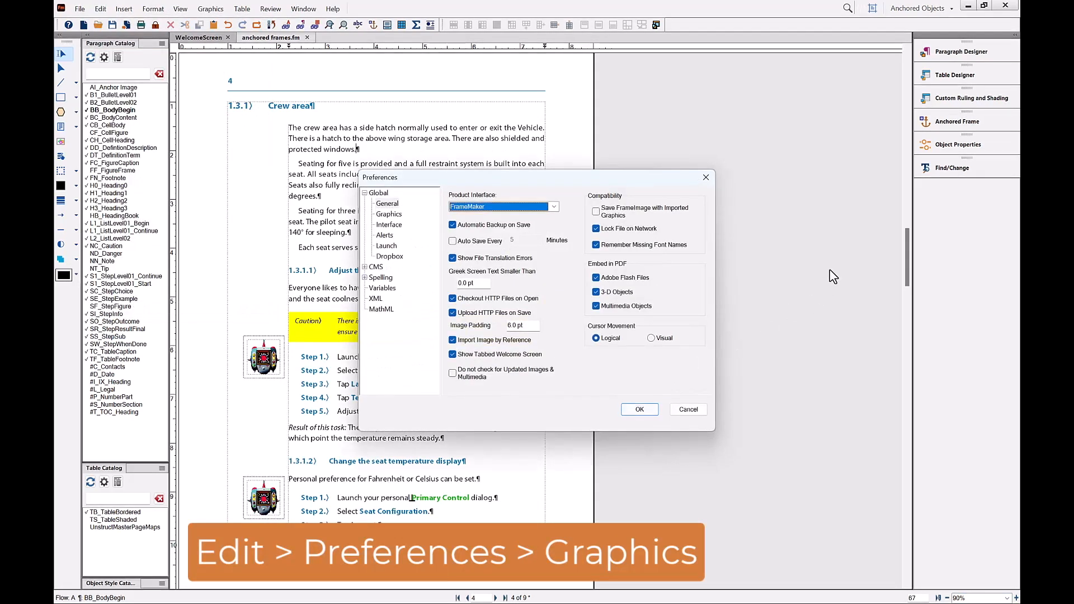
click(384, 215)
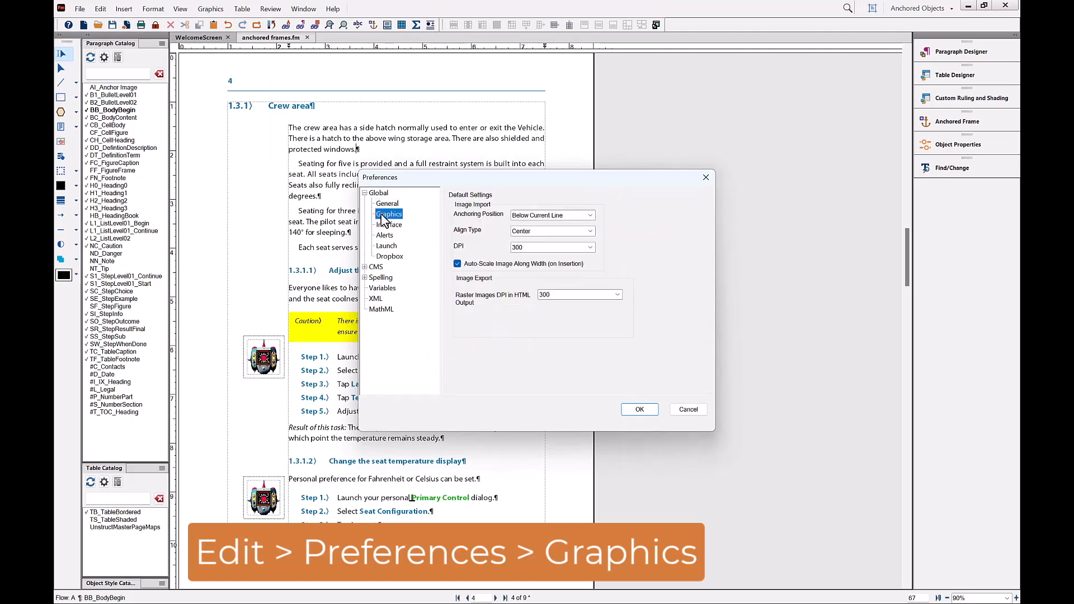
click(528, 220)
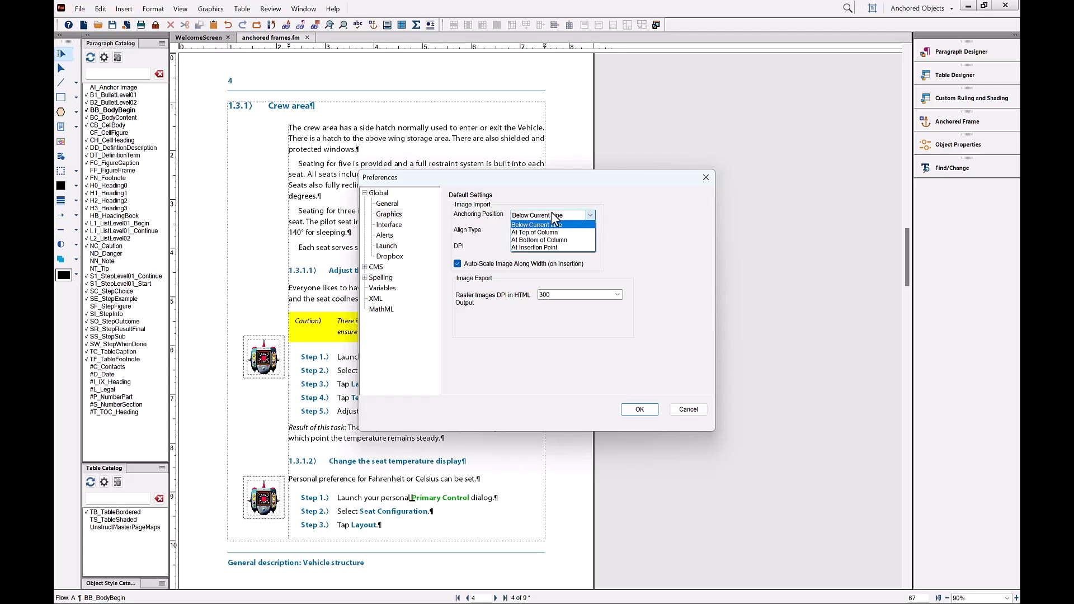
click(570, 240)
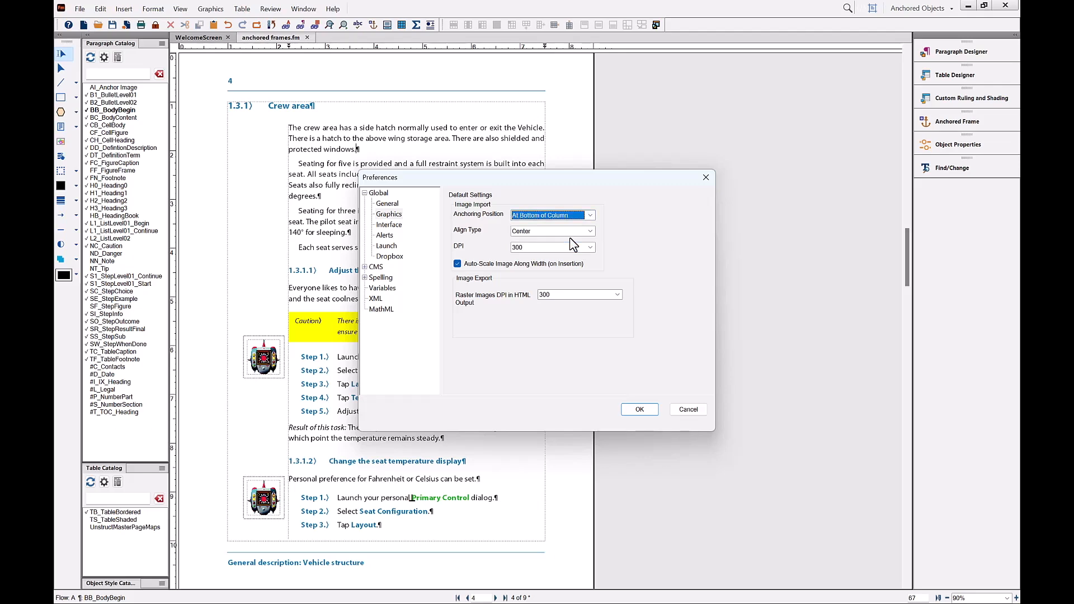
click(570, 231)
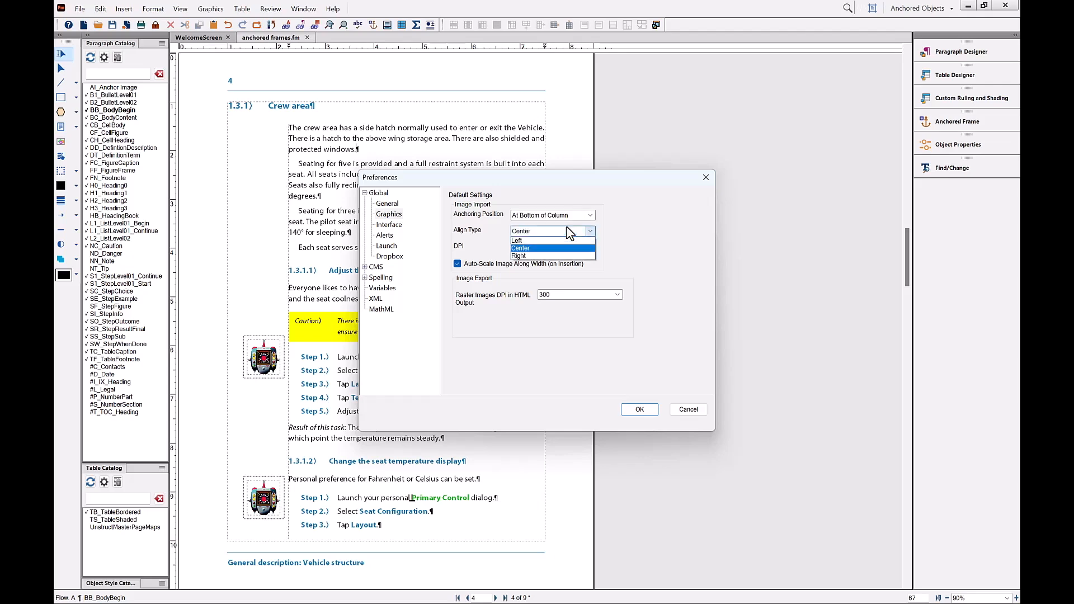
click(560, 257)
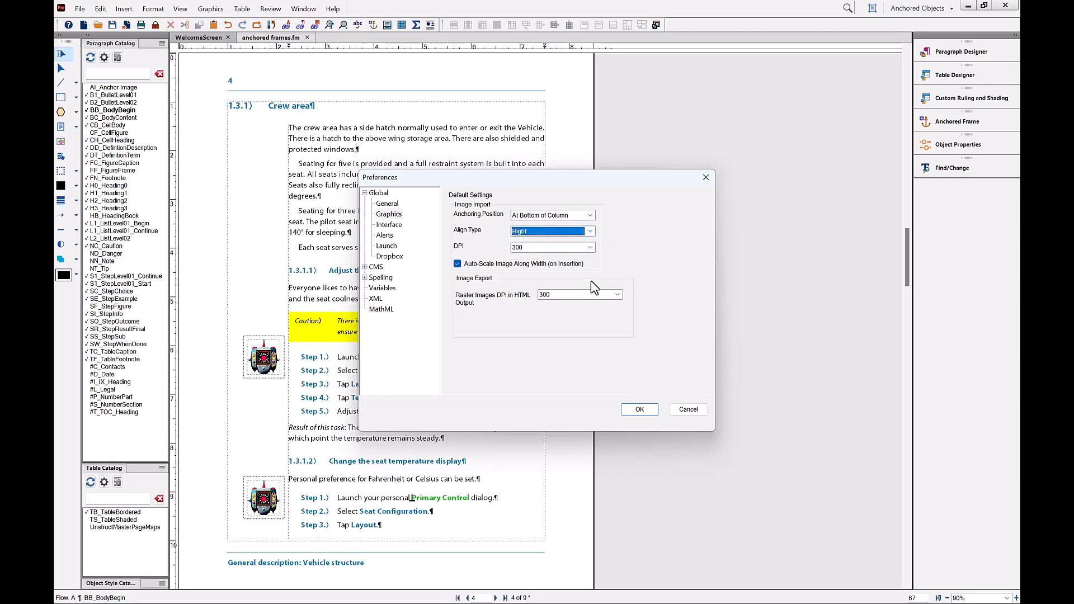
click(640, 410)
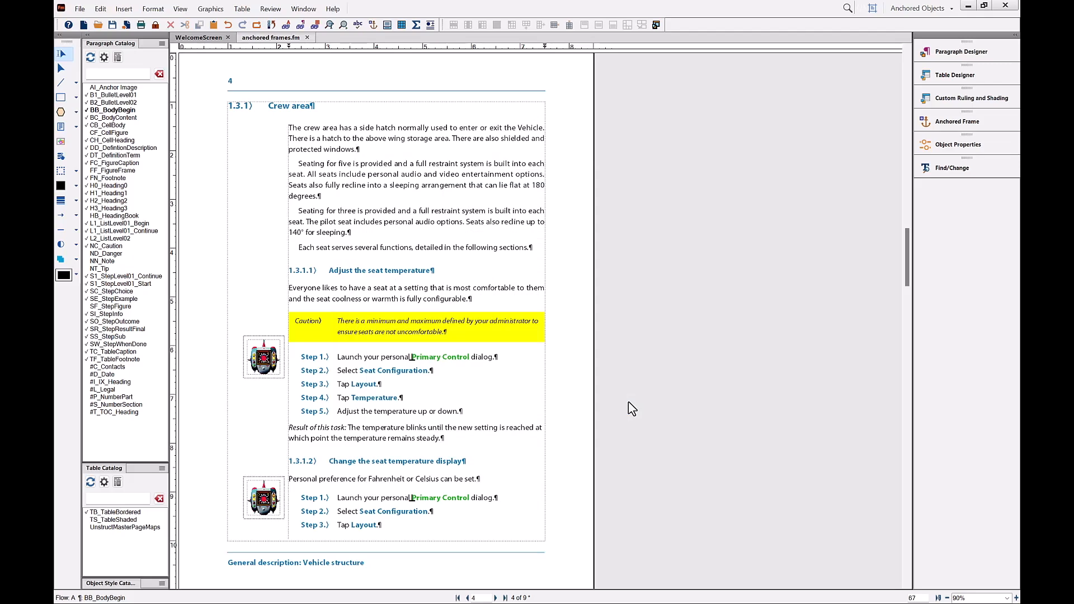
Import "spaceship wide aliens.ai" by reference at the end of the first Crew area paragraph
key(Escape)
key(f)
key(i)
key(f)
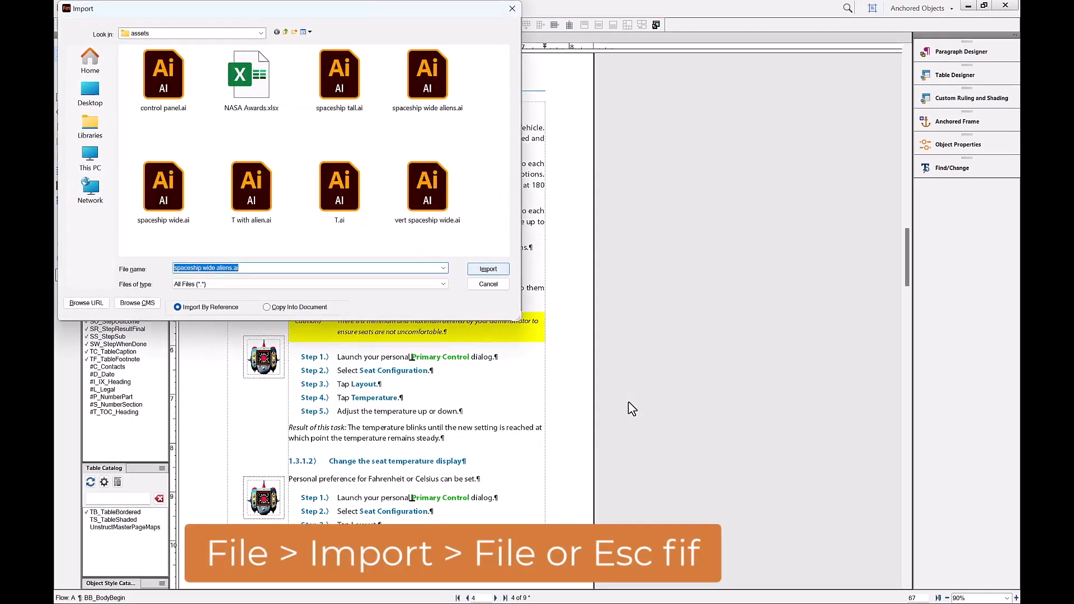
click(428, 67)
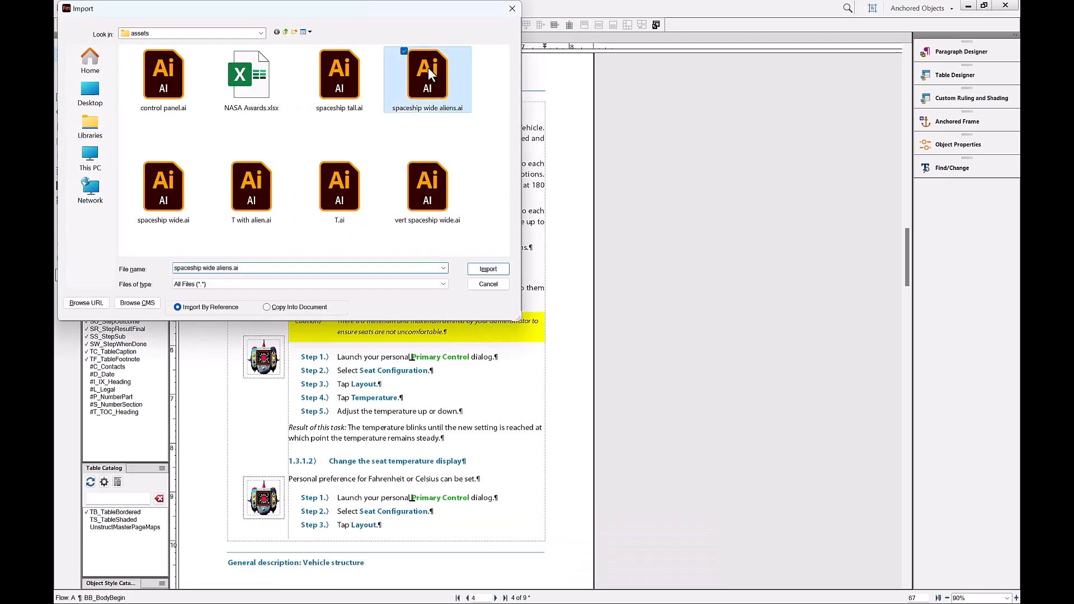
double_click(429, 67)
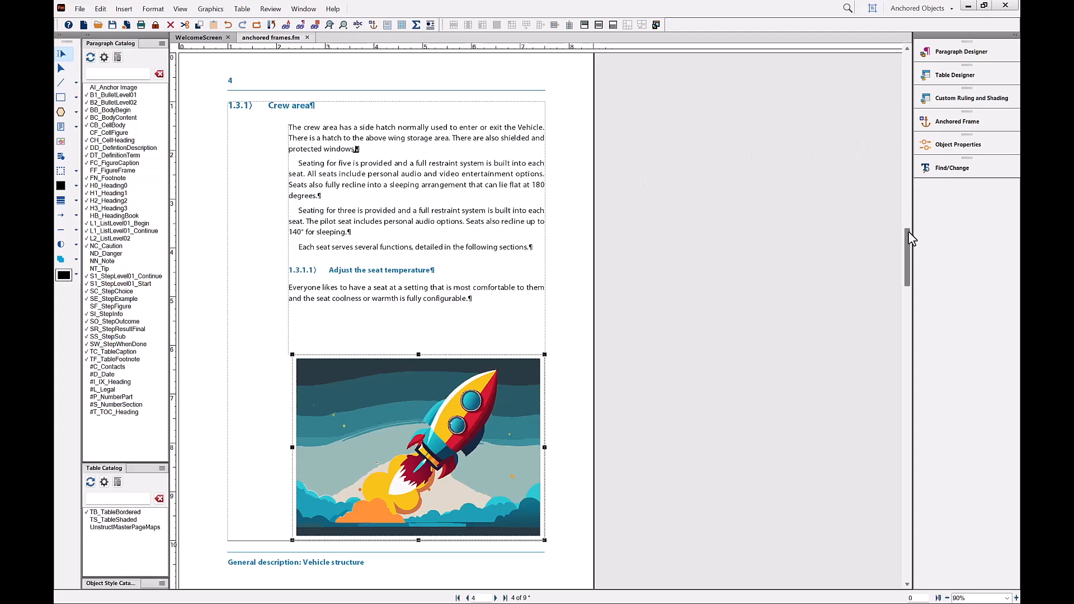
Open the imported rocket image on page 4 for editing in Illustrator
mouse_move(908, 230)
mouse_down()
mouse_move(902, 272)
mouse_move(901, 232)
mouse_up()
click(1017, 598)
click(1017, 599)
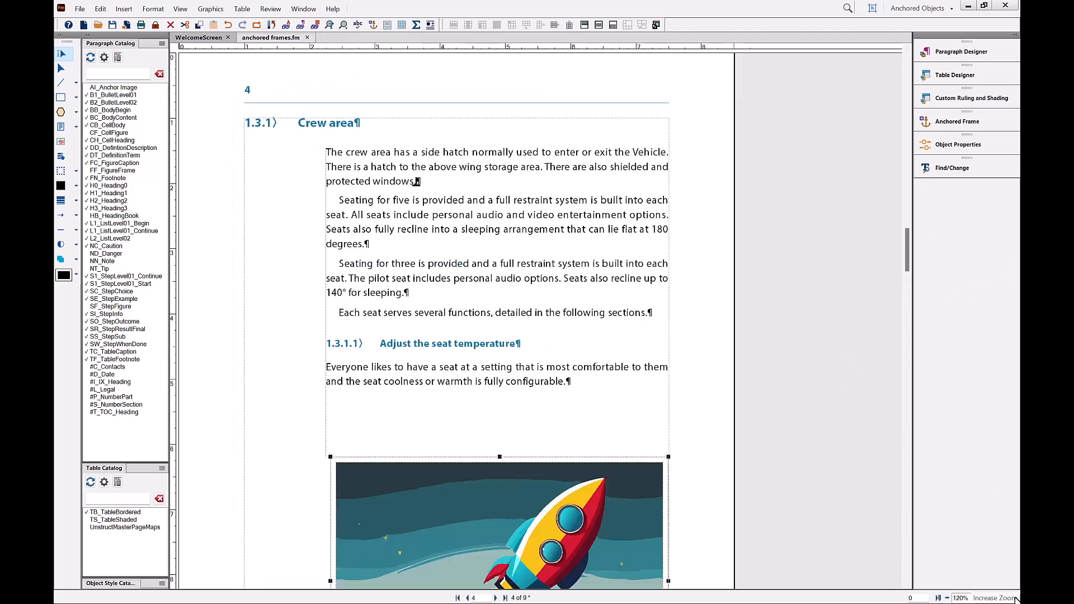
click(1016, 598)
scroll(844, 331, down, 5)
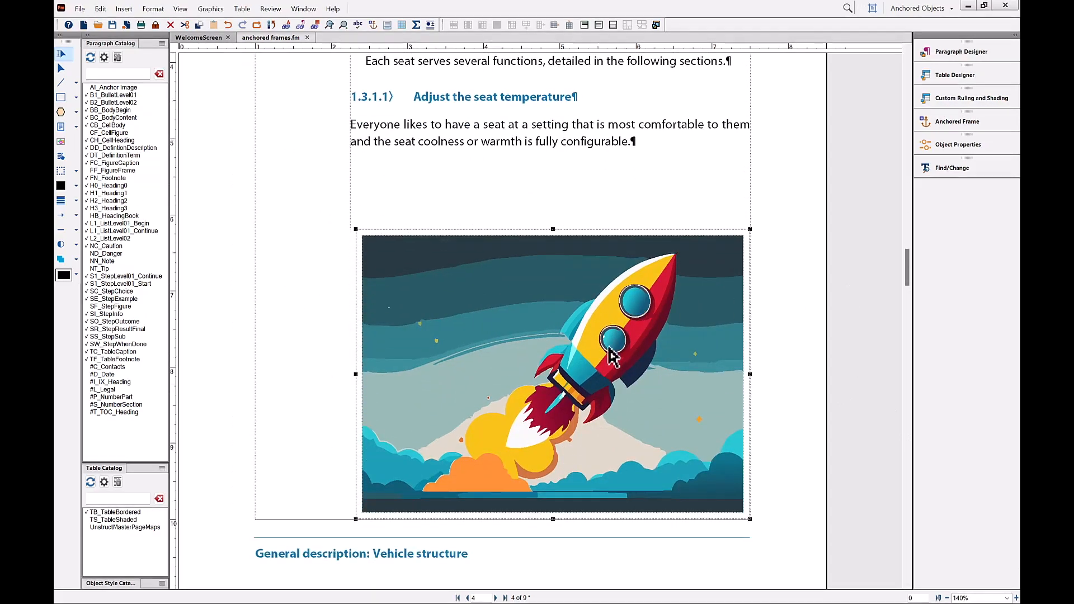
click(677, 341)
right_click(475, 305)
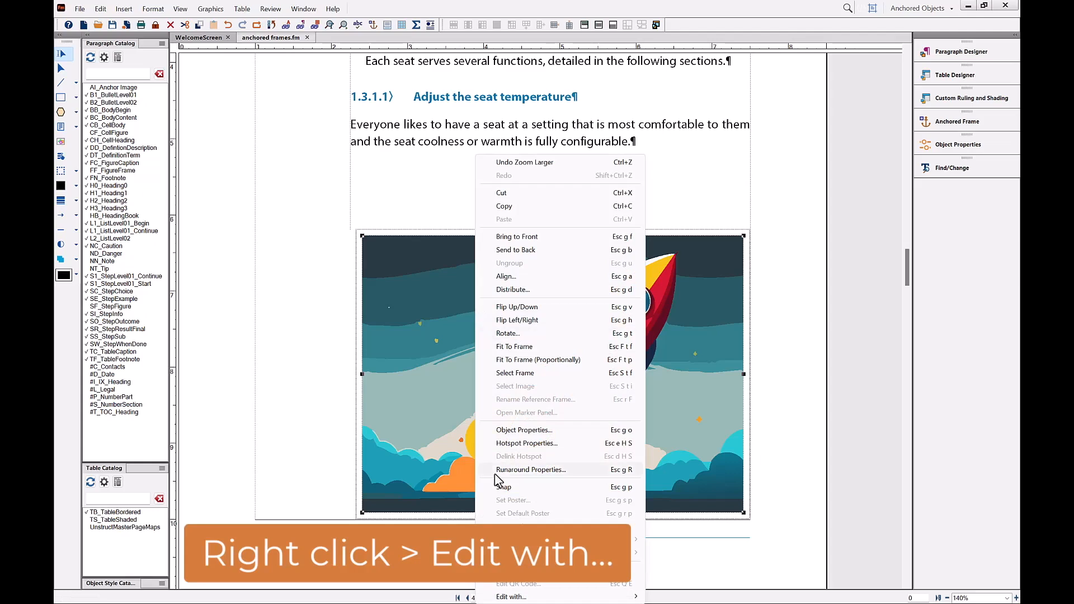
mouse_move(519, 597)
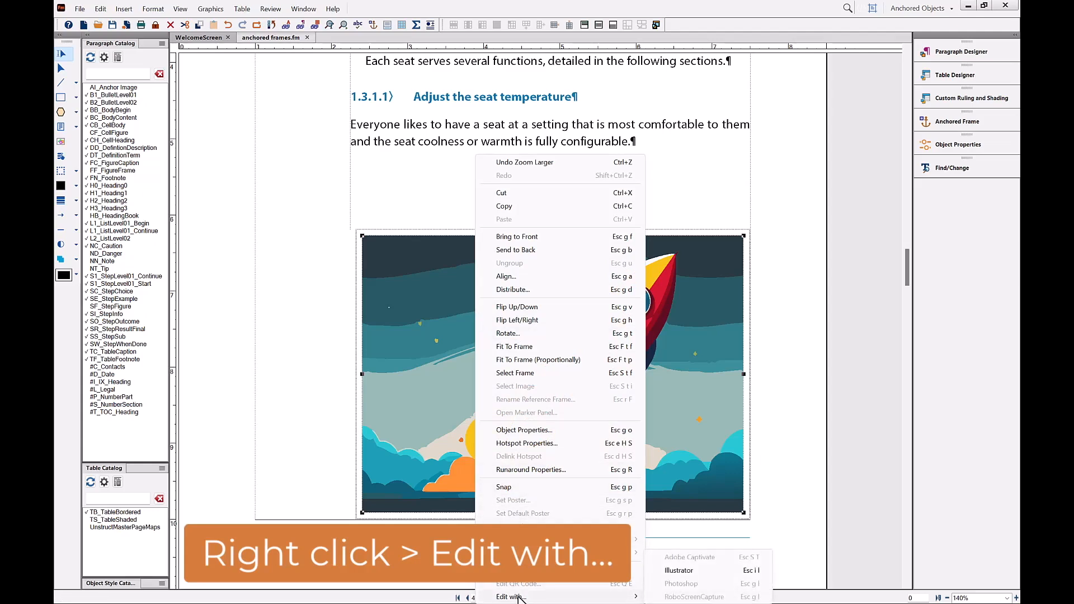
click(758, 572)
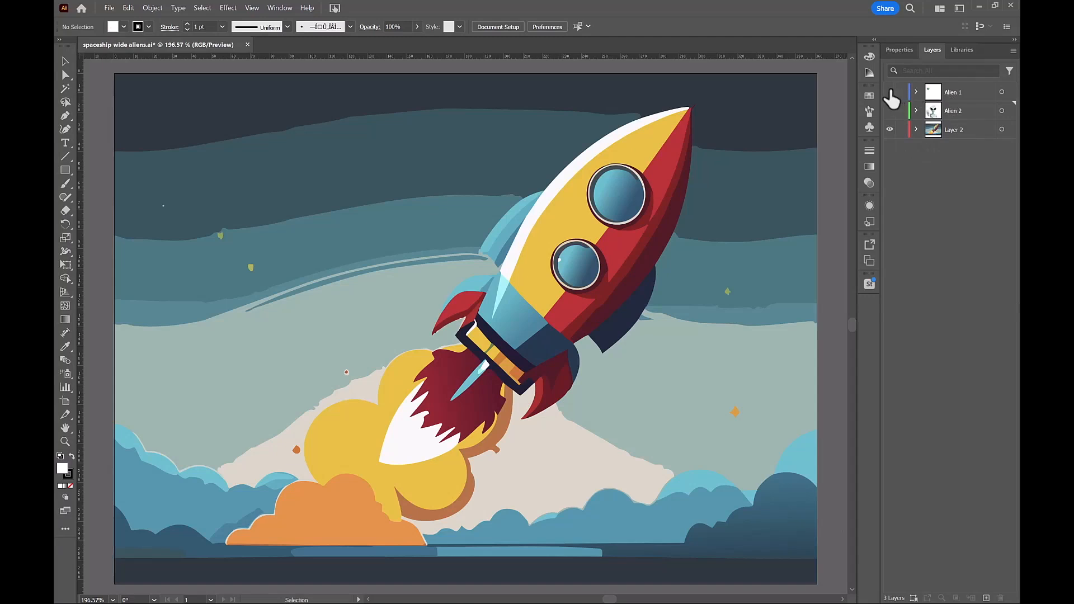
Make the Alien 1 and Alien 2 layers visible in the rocket artwork
click(891, 93)
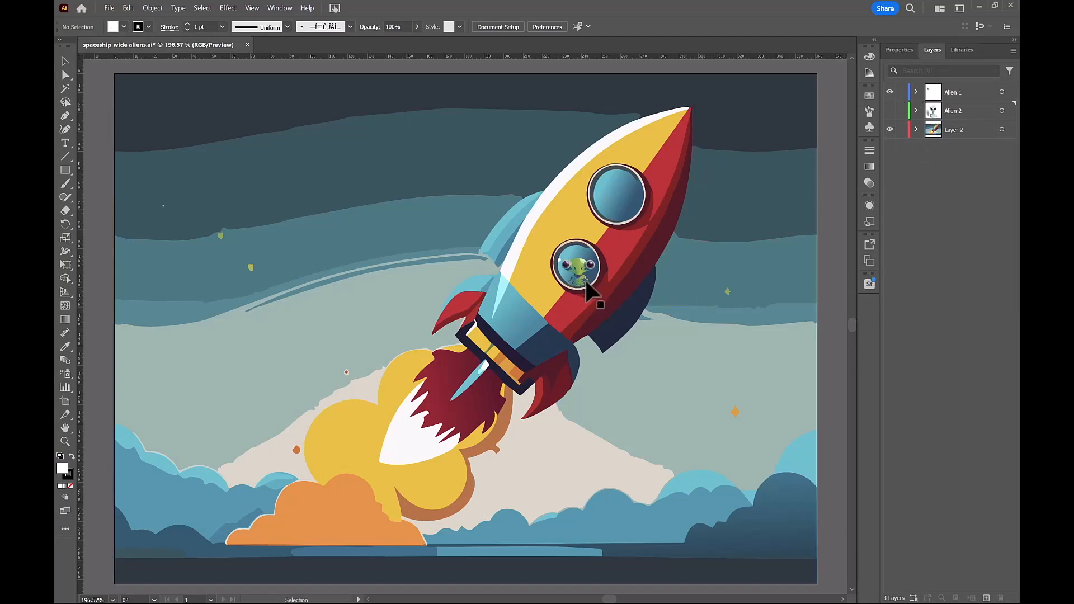
click(891, 110)
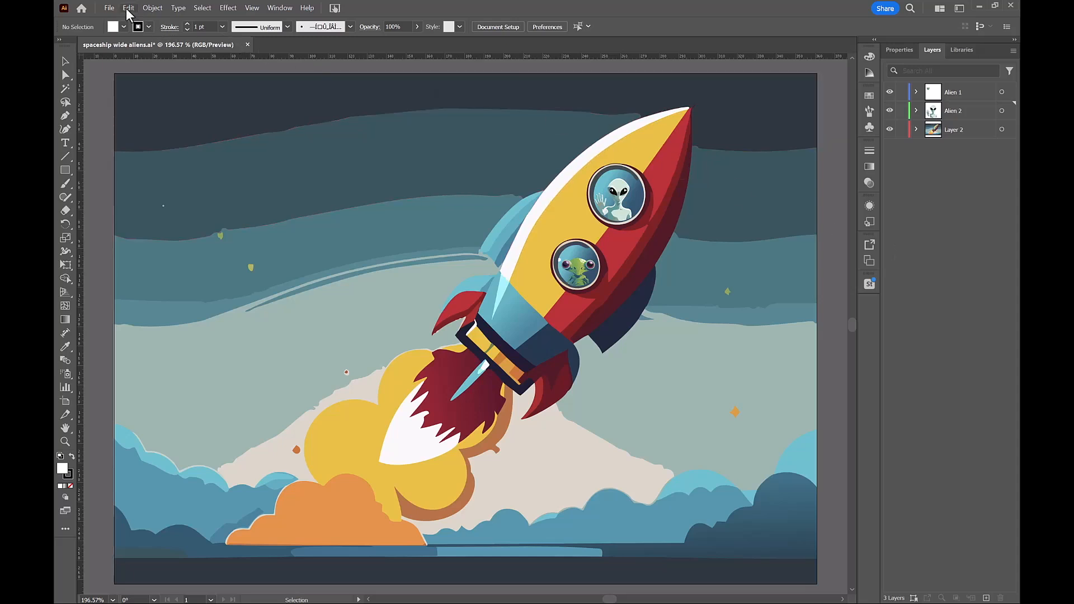
Save the edited rocket artwork and switch back to FrameMaker
click(107, 9)
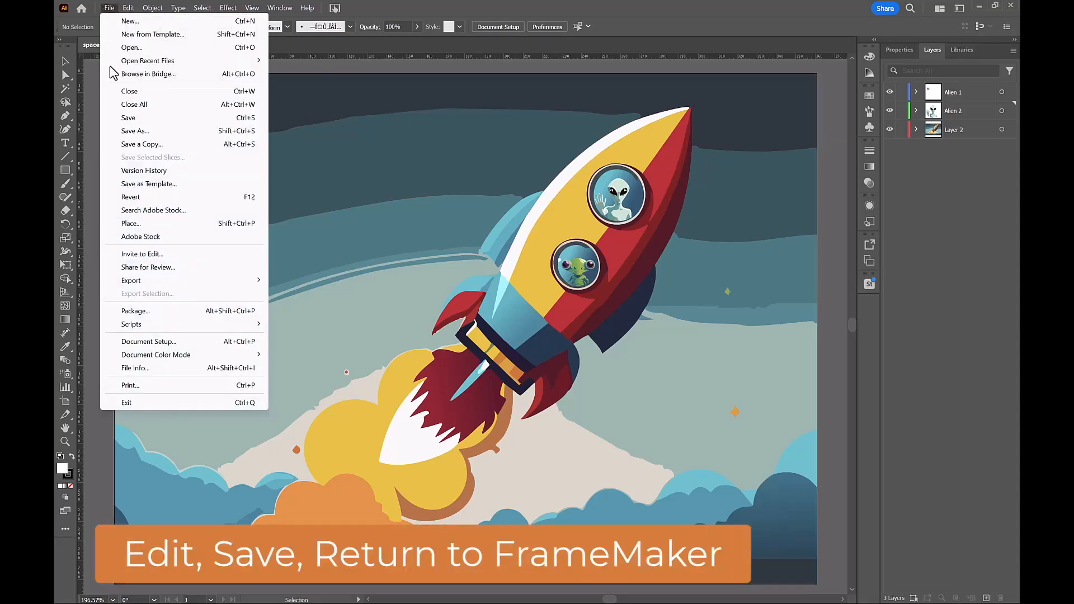
click(127, 119)
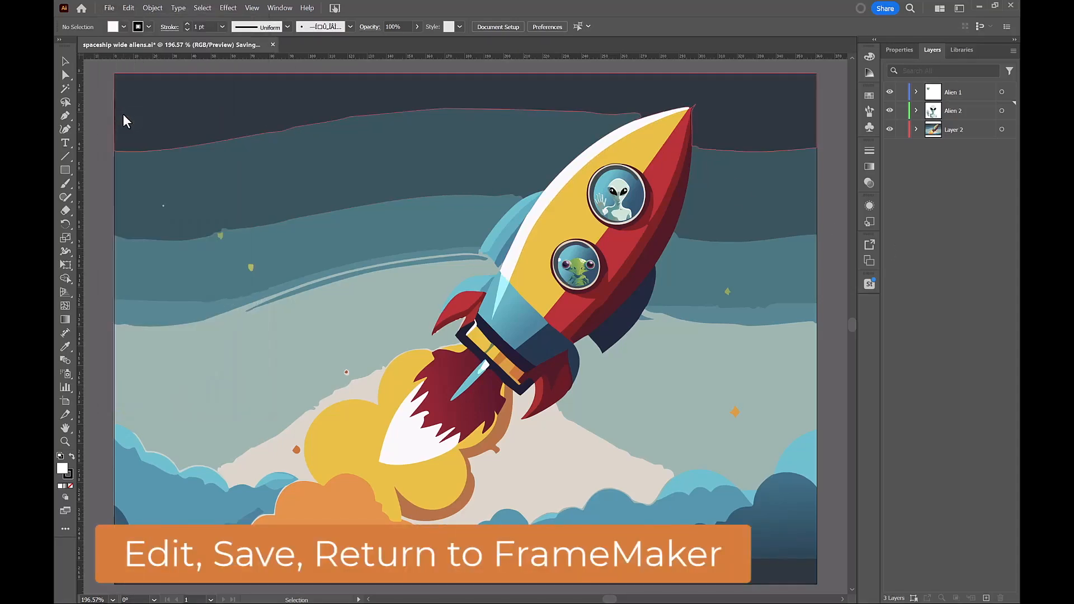
key(alt+Tab)
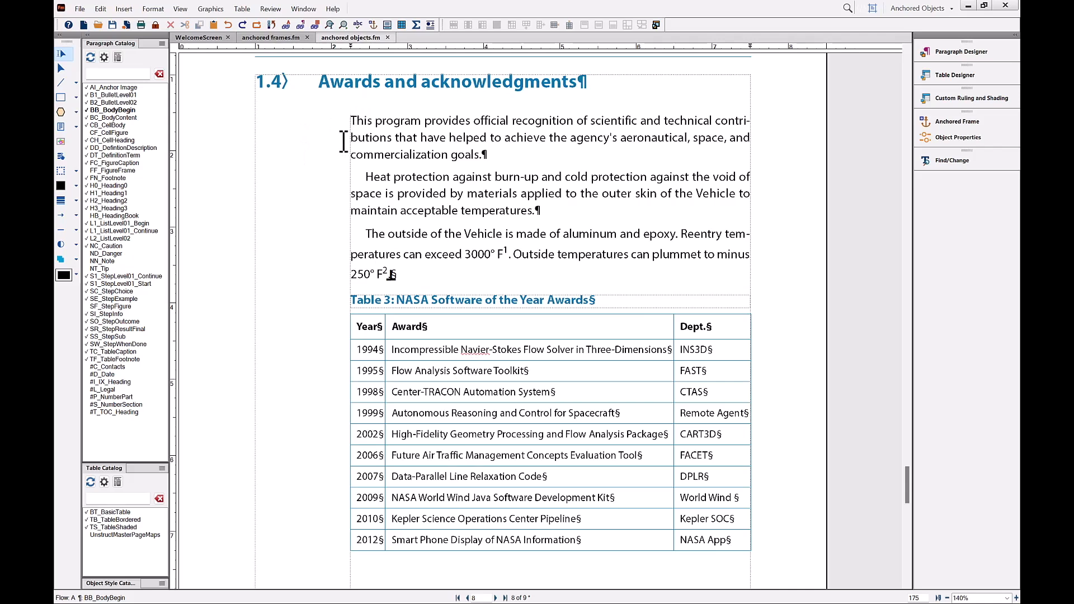
Insert a right-aligned Run into Paragraph anchored frame, 2.75" wide and about 2.6" high, at the start of the Awards and acknowledgments text
click(952, 124)
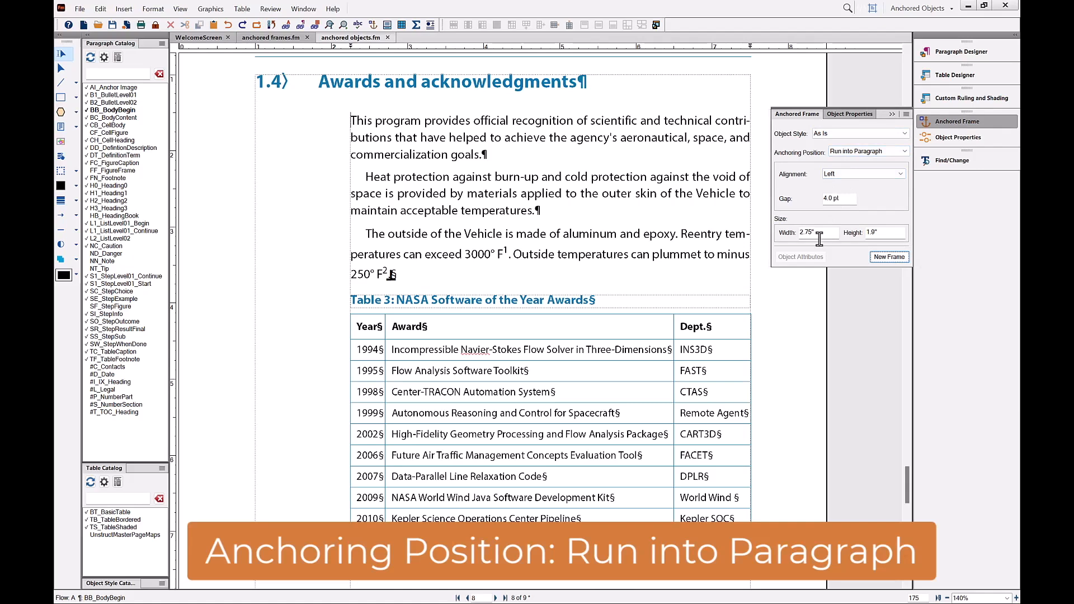
click(890, 258)
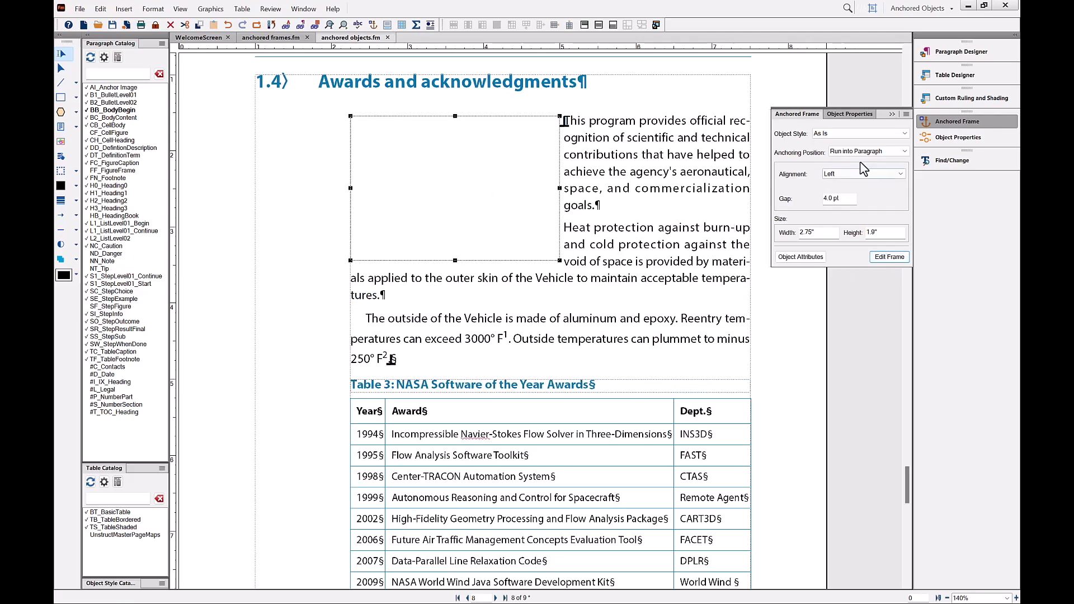
click(900, 175)
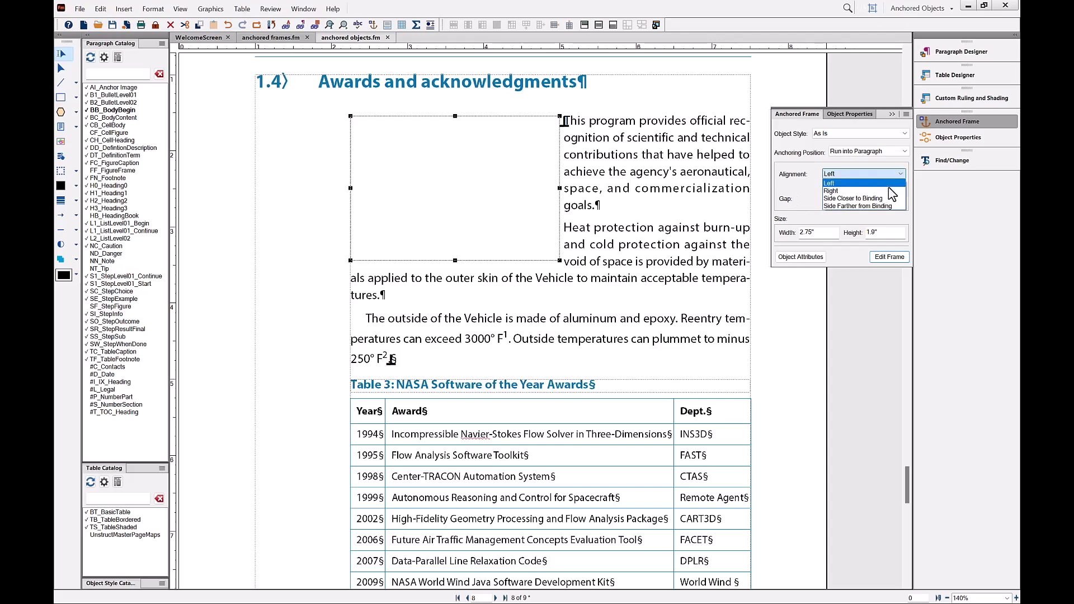
click(892, 192)
click(902, 258)
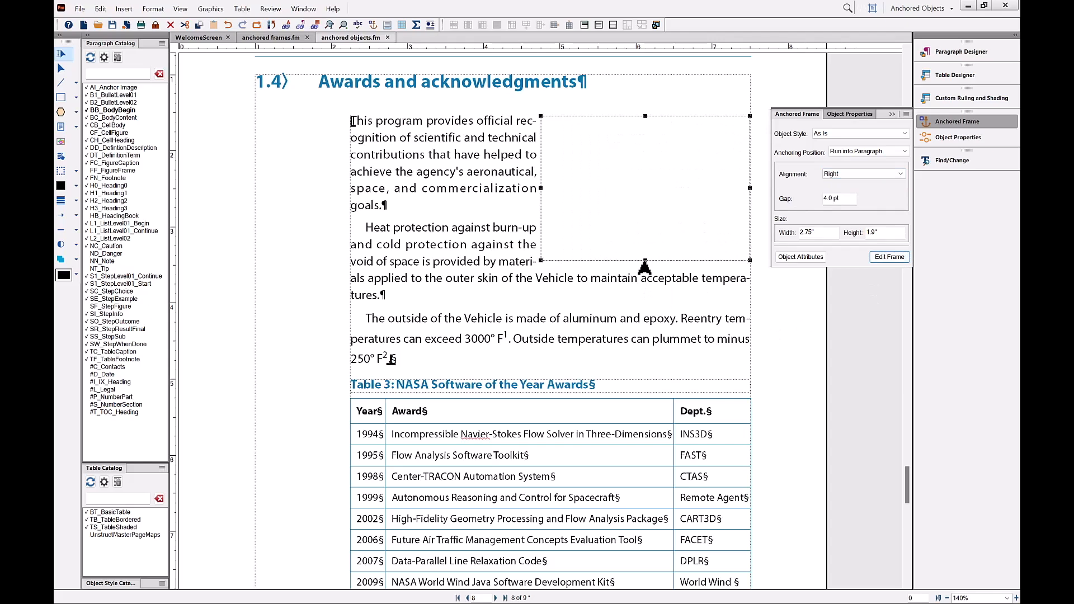
drag(646, 260, 661, 320)
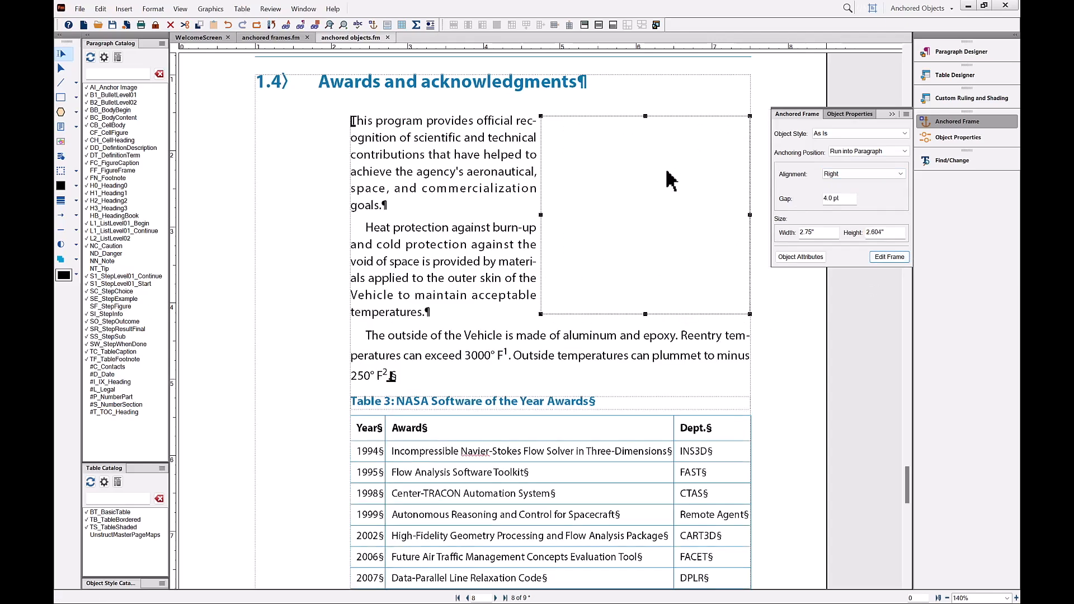
Copy the heading row and the 1994 and 1995 rows of the NASA Software of the Year Awards table
drag(364, 429, 720, 474)
right_click(720, 474)
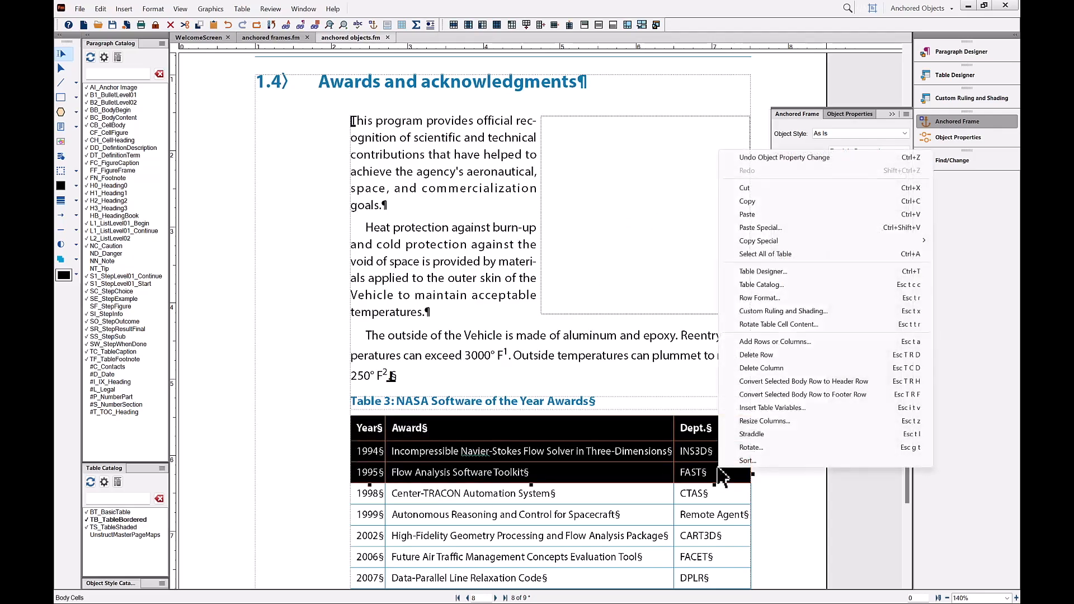
click(750, 201)
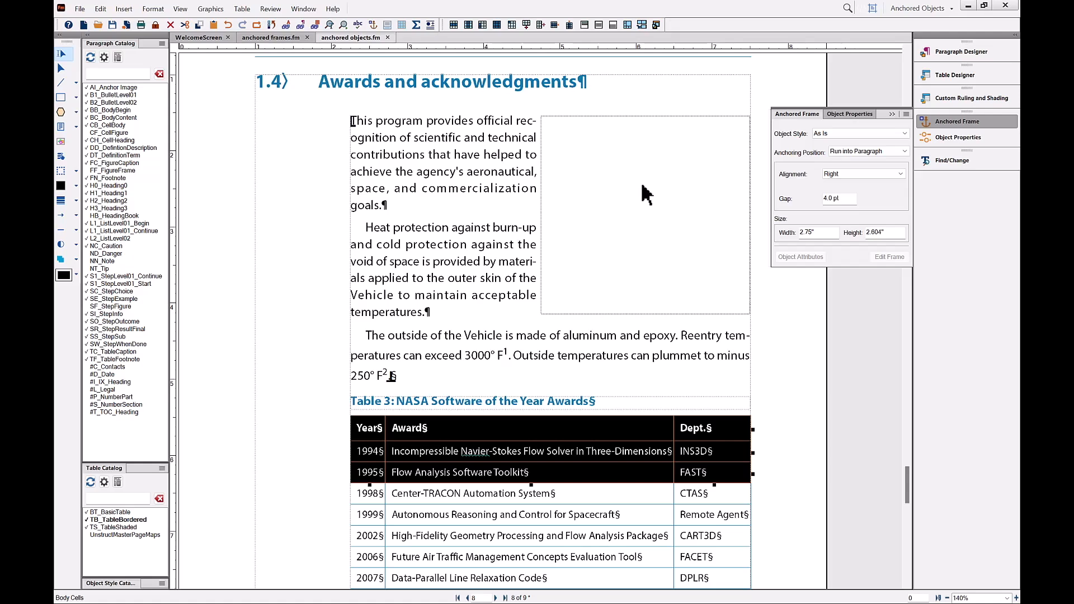
Draw a one-column text frame that nearly fills the anchored frame and paste the copied table rows into it
click(76, 127)
click(95, 129)
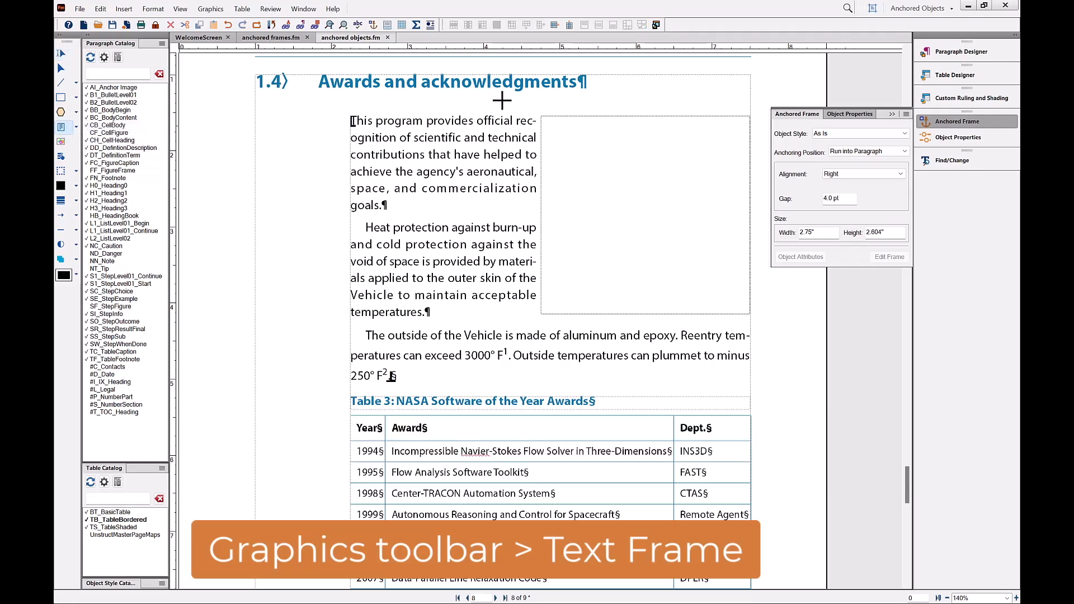
drag(548, 120, 744, 307)
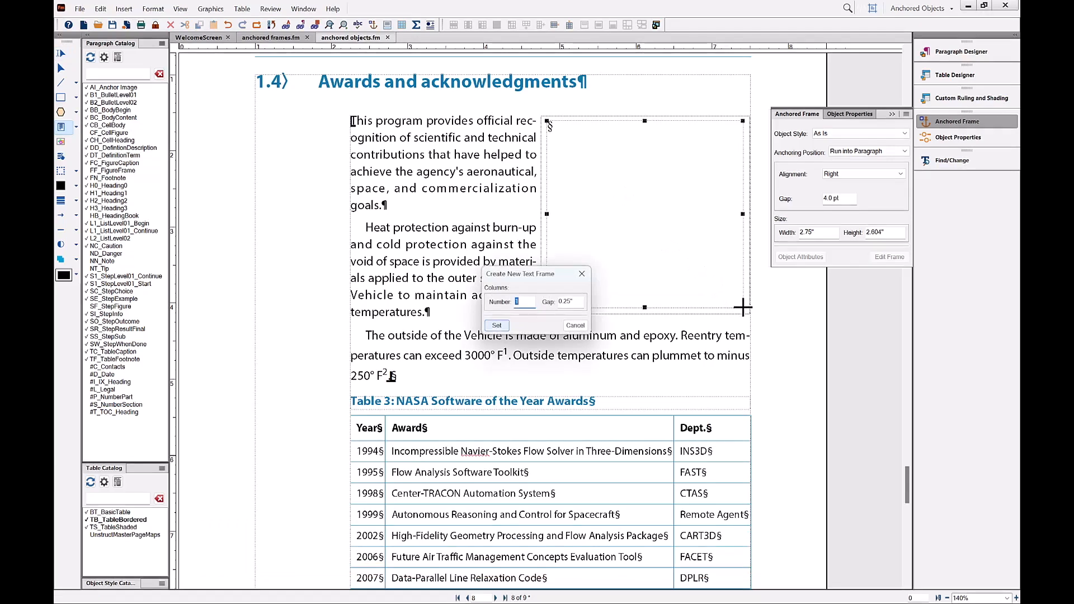
click(496, 327)
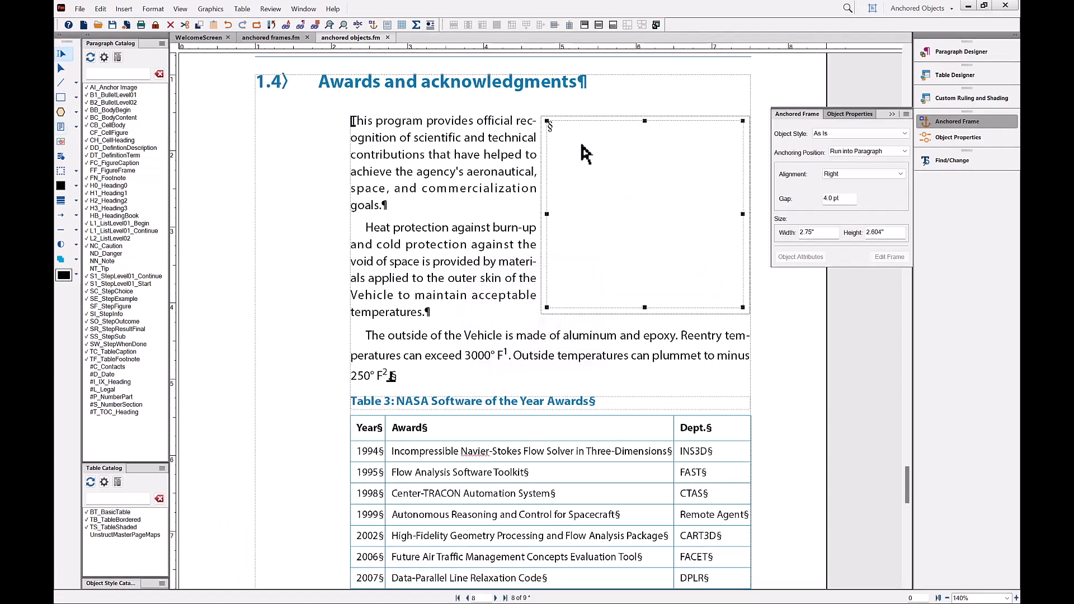
right_click(581, 144)
click(612, 210)
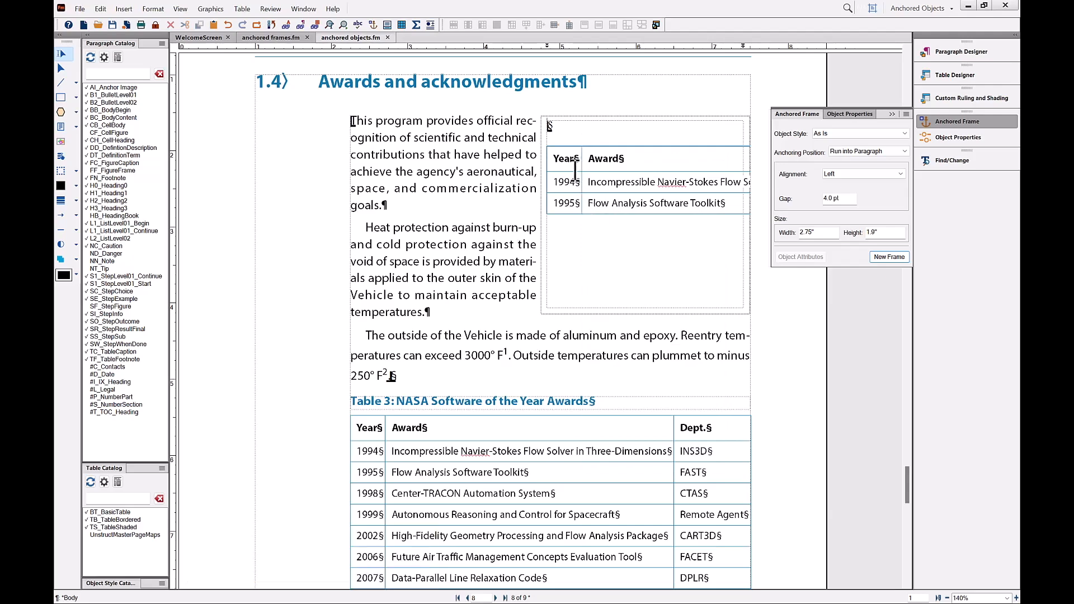
Apply the TB_TableBordered format to the pasted table and the TC_TableCaption paragraph format to its title
click(638, 159)
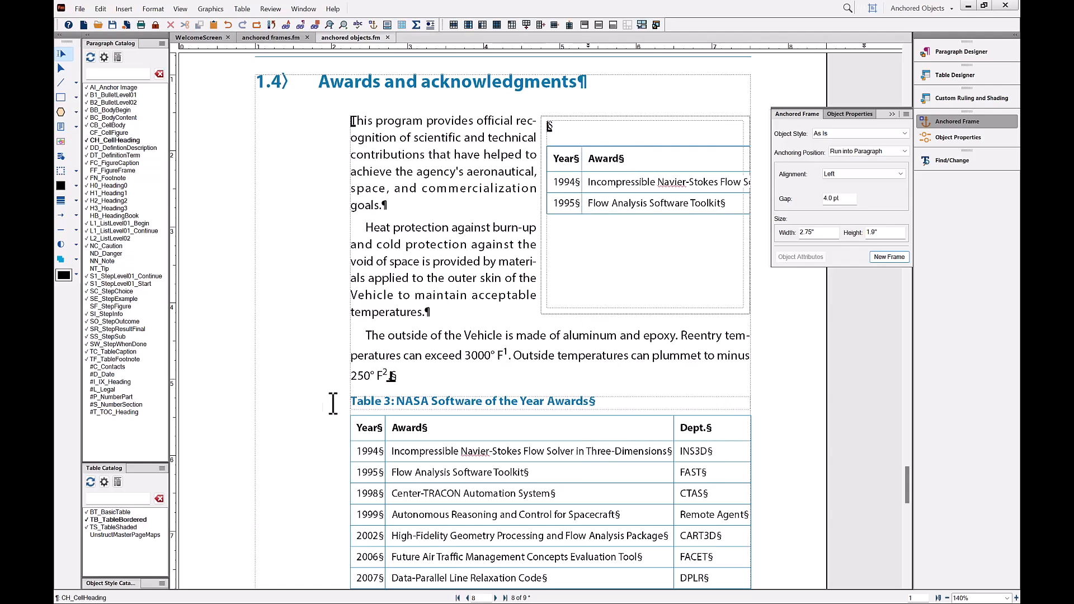
click(131, 522)
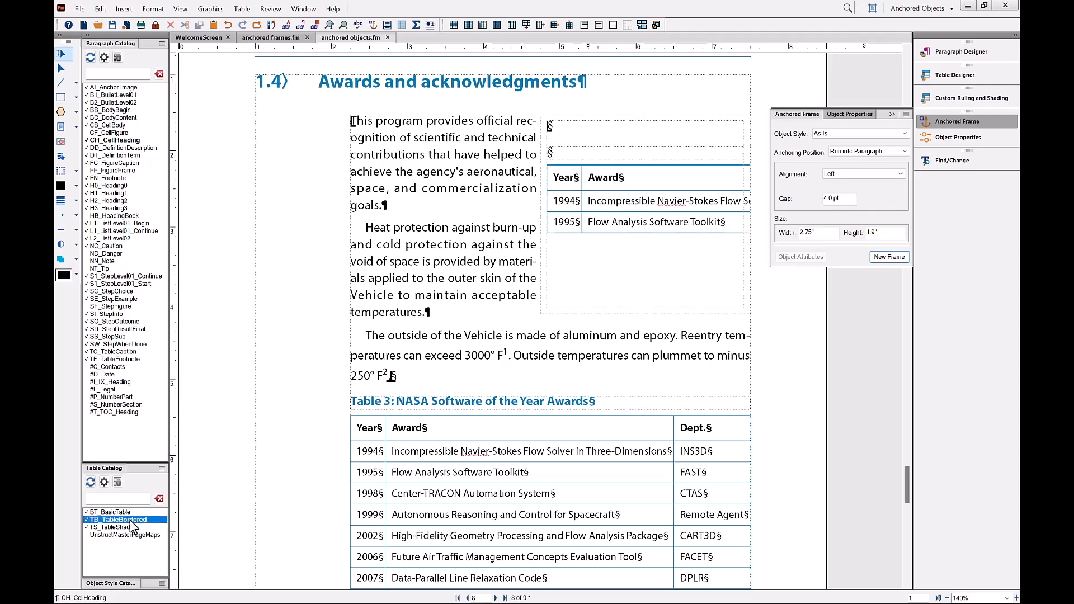
click(577, 153)
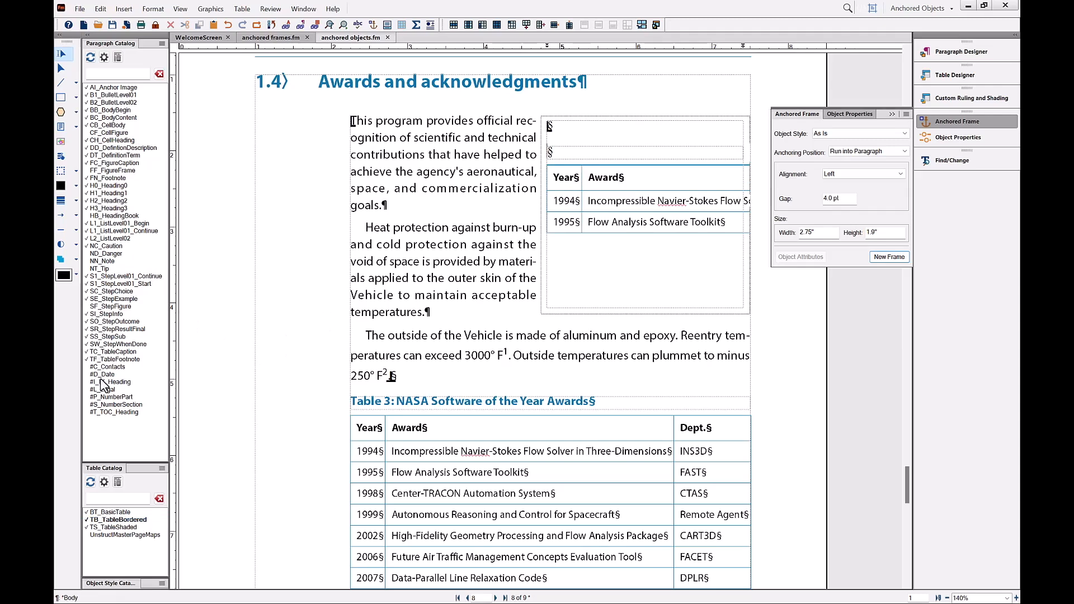
click(113, 352)
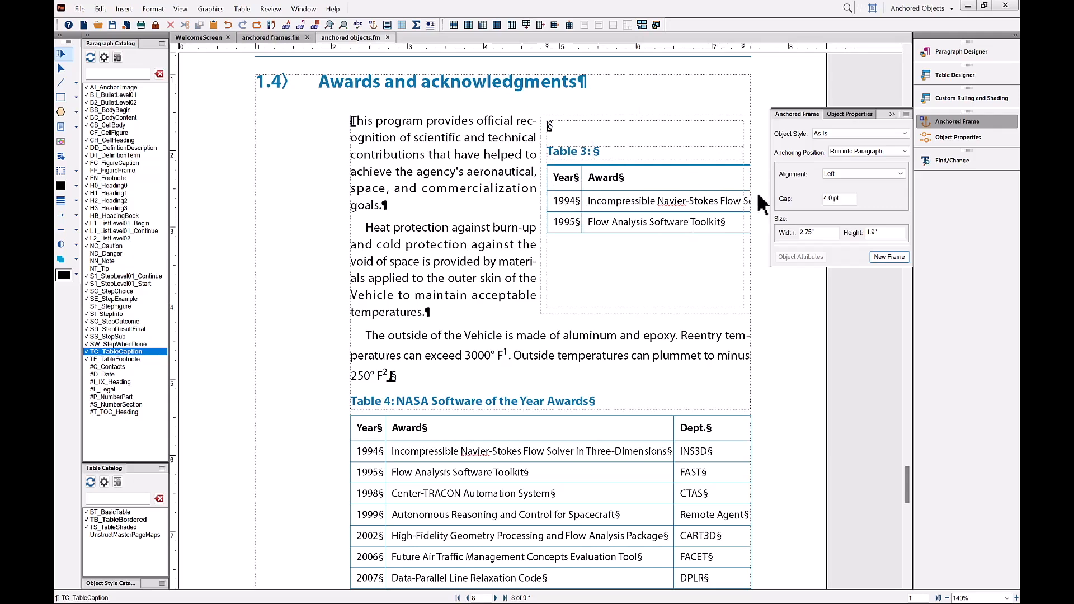
Resize all columns of the table in the anchored frame to the width of column number 1
drag(563, 177, 593, 181)
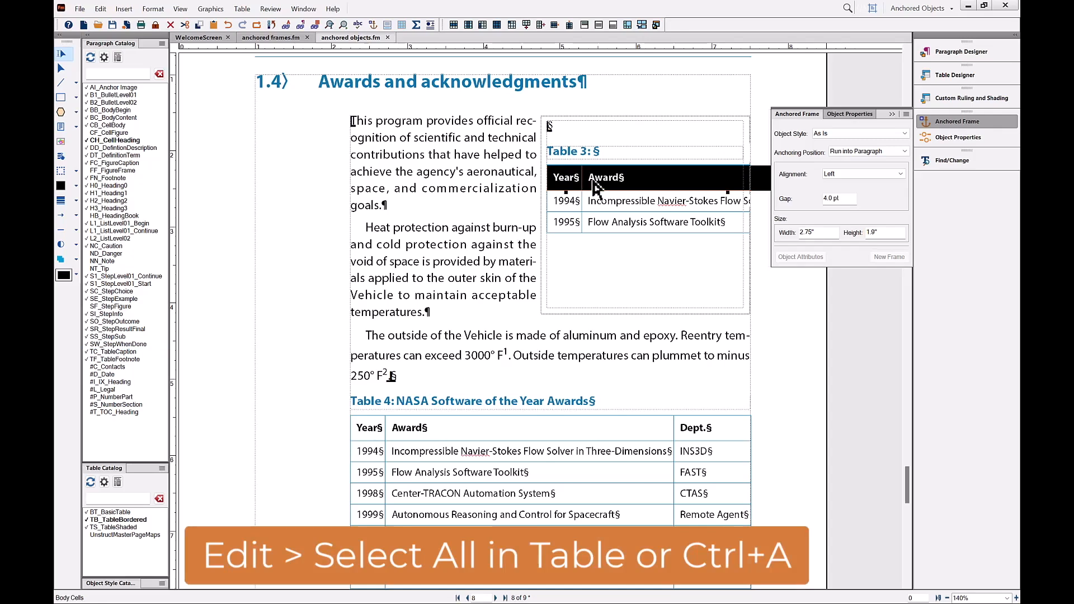
key(ctrl+a)
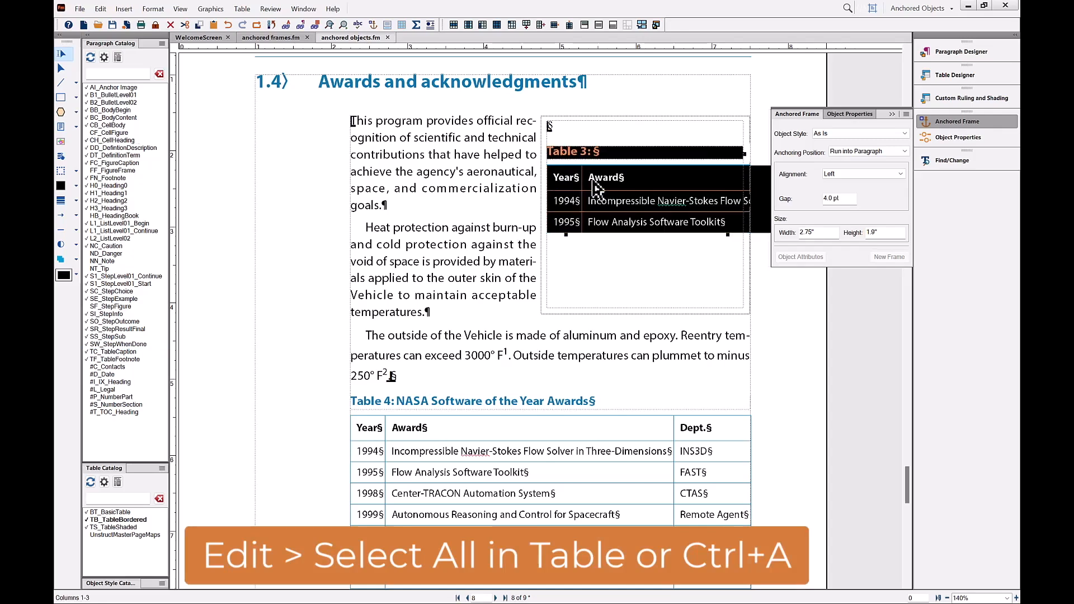
click(243, 9)
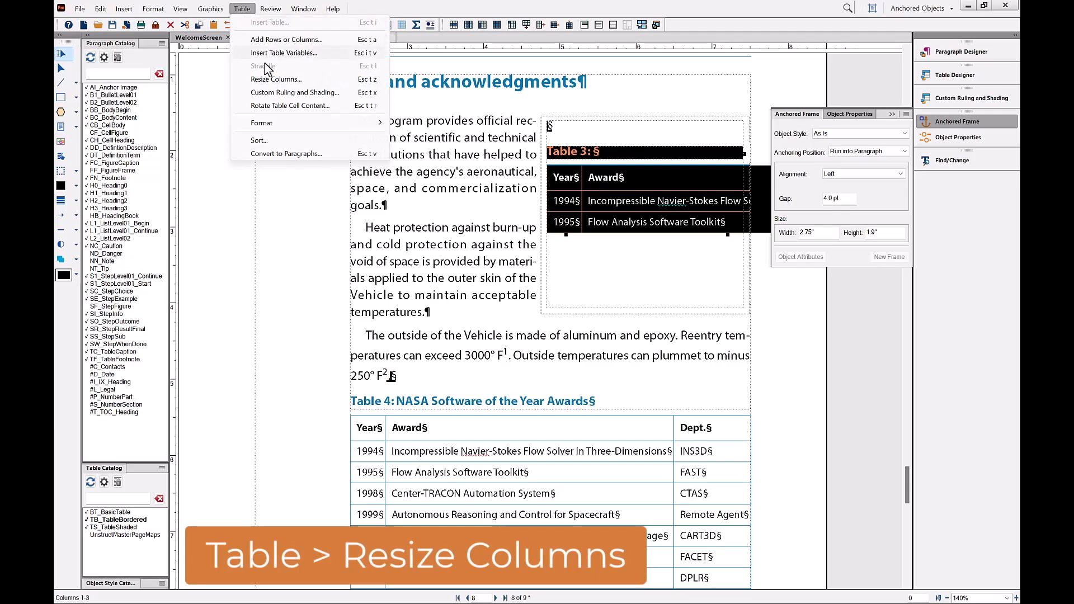
click(276, 79)
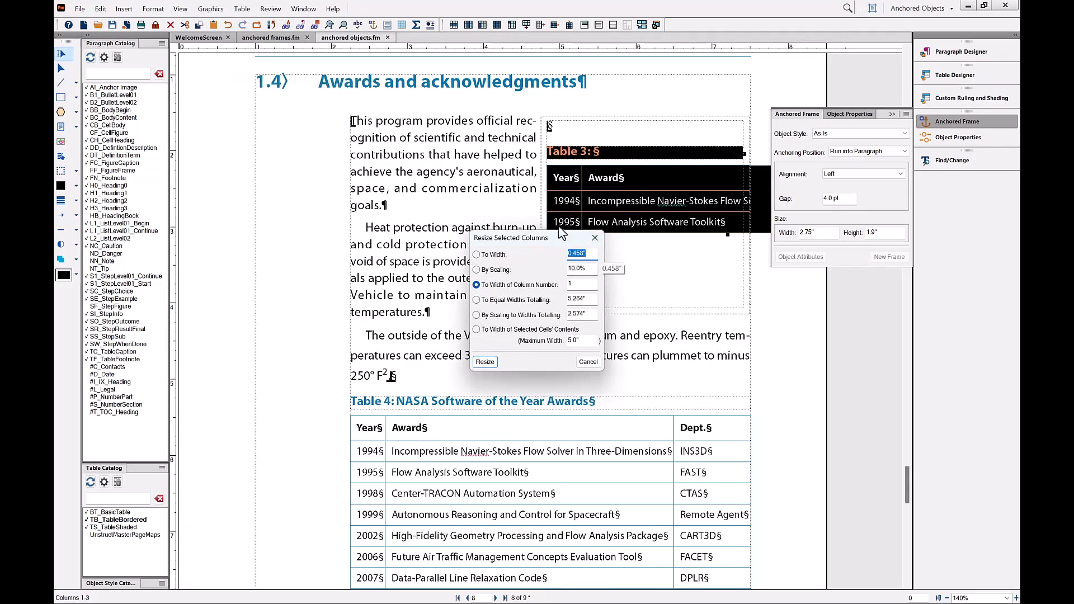
click(482, 362)
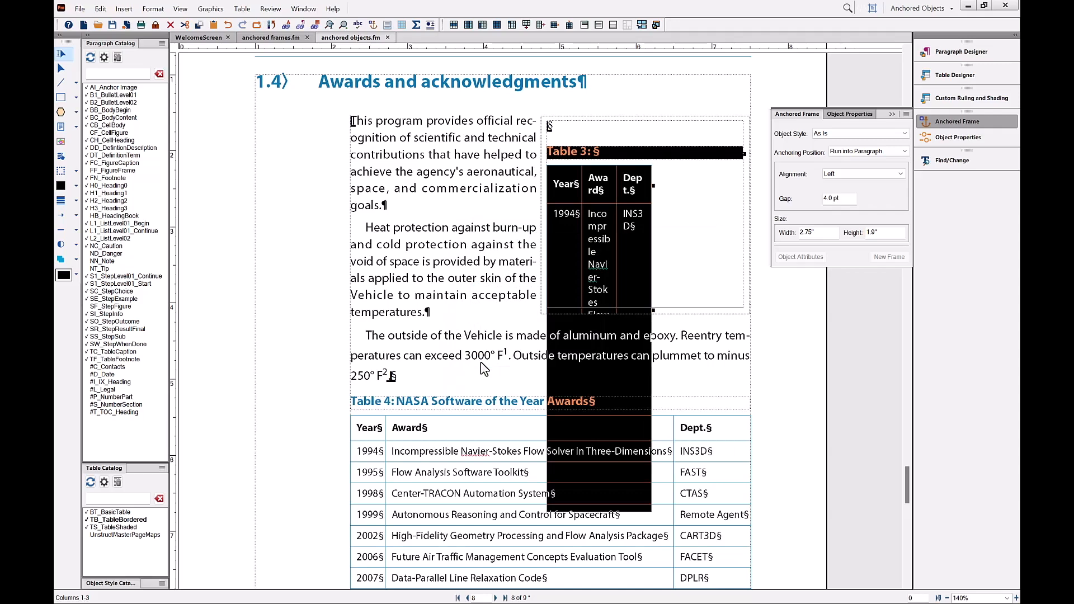
click(677, 245)
Shrinkwrap the Dept. column of the framed table to the width of its contents
drag(553, 188, 561, 219)
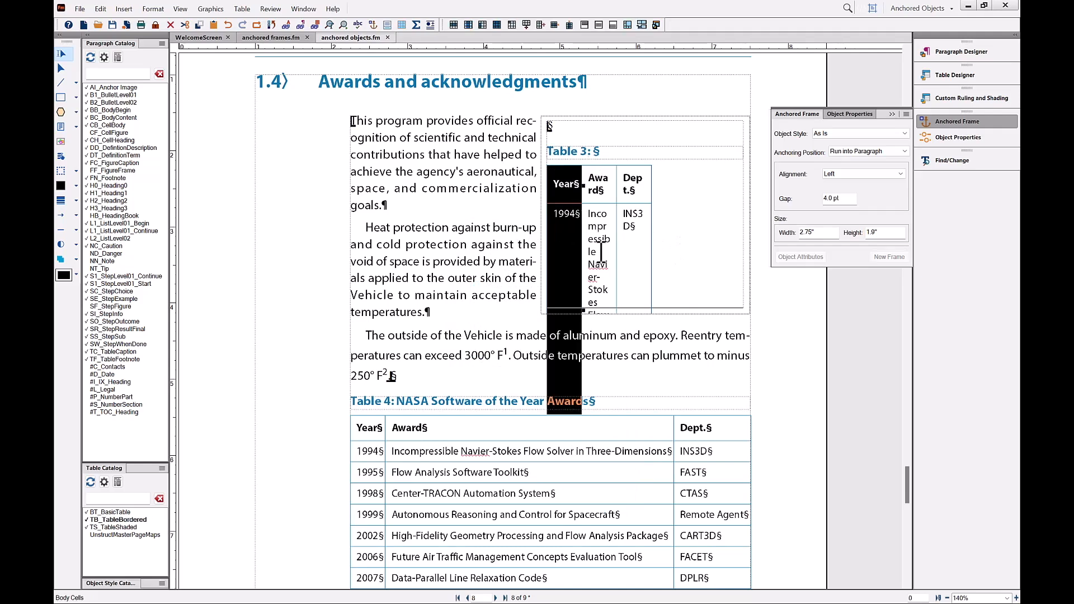
drag(631, 187, 638, 223)
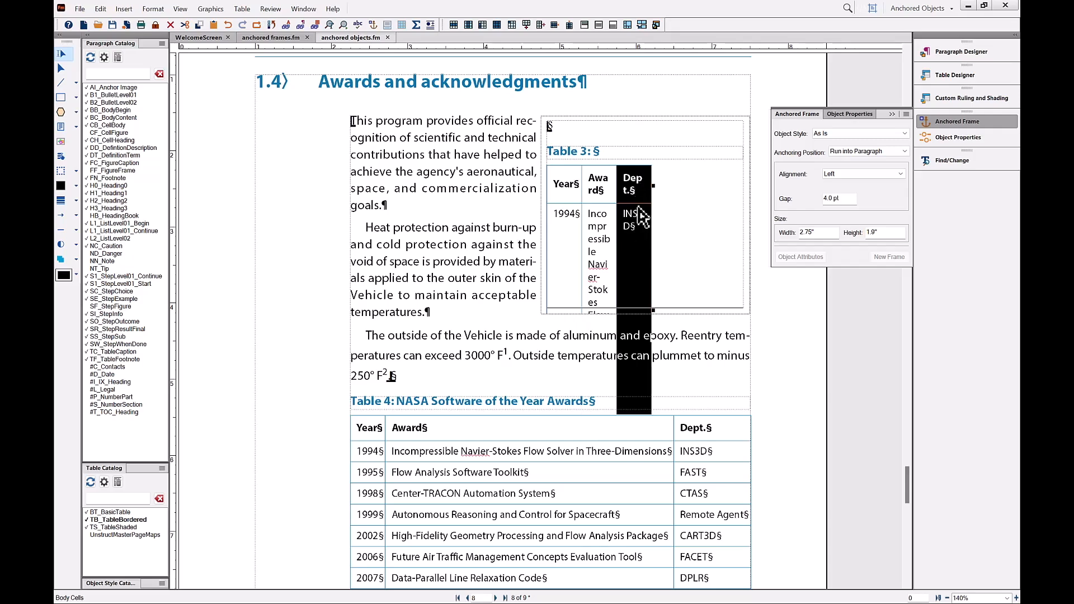
click(642, 26)
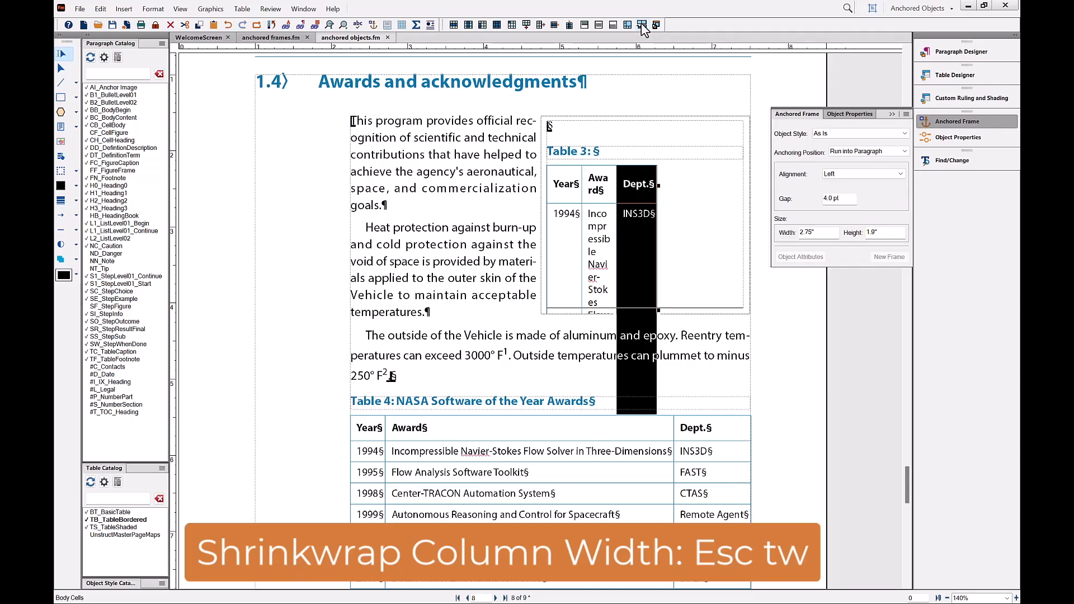
Widen the Award column and stretch all three columns together until the table fills the text frame's width
click(598, 182)
ctrl+double_click(598, 182)
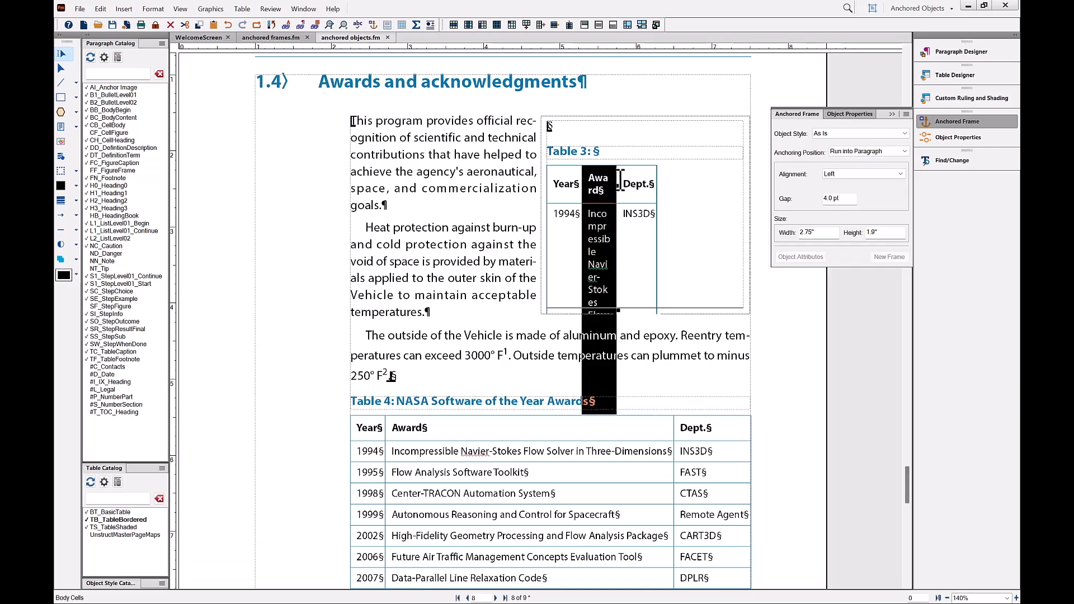
drag(624, 185, 699, 188)
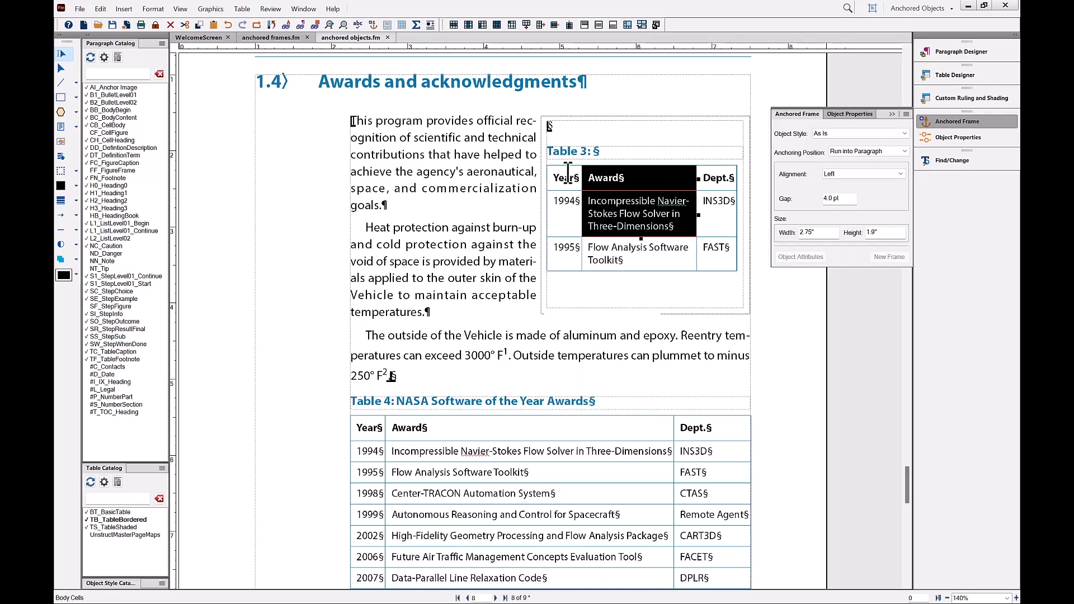
drag(561, 177, 729, 221)
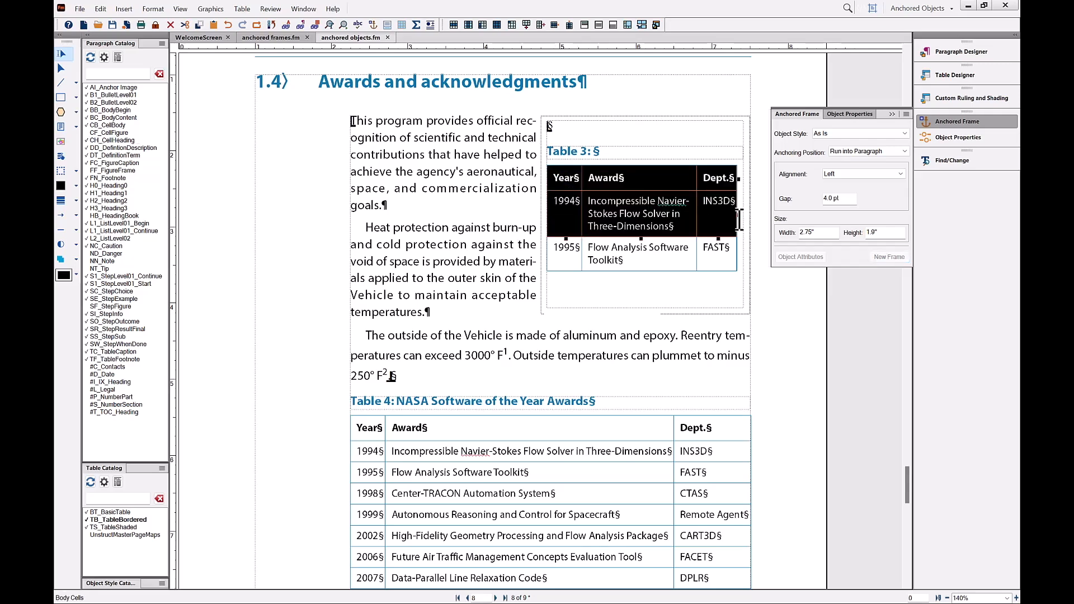
drag(739, 216, 750, 214)
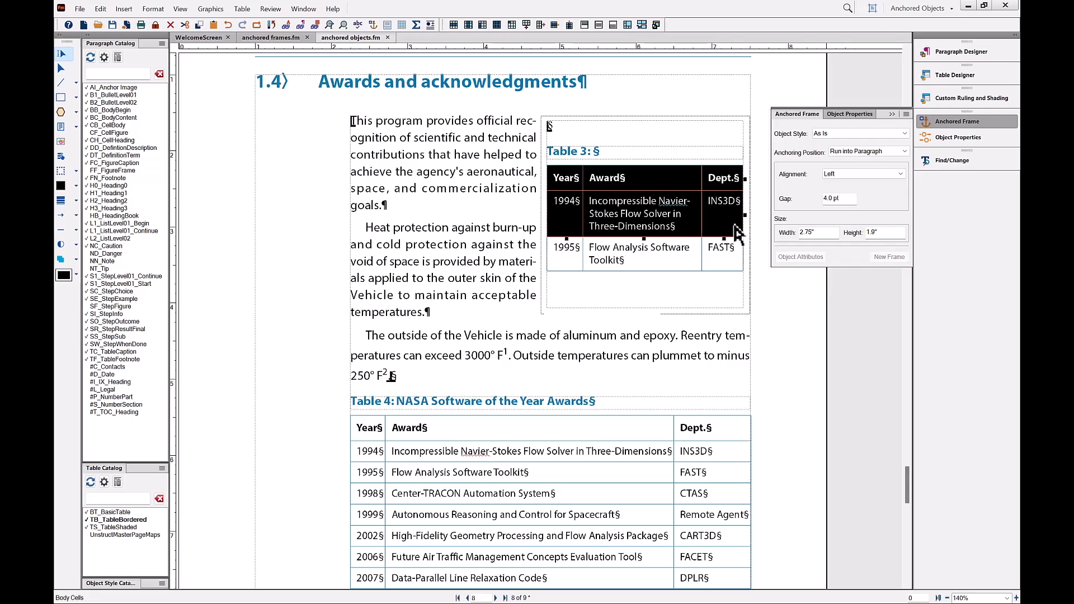
Title the framed table "Table inside of an anchored frame" and apply the AI_Anchor Image format to the empty paragraph above it
click(615, 151)
text(Table inside of an anchored frame)
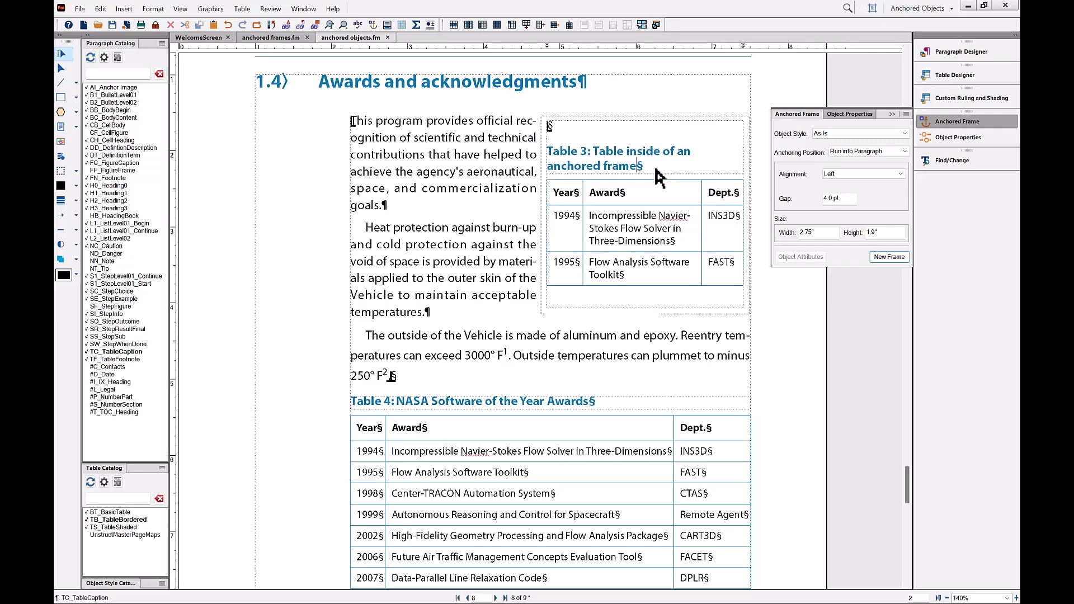
click(554, 130)
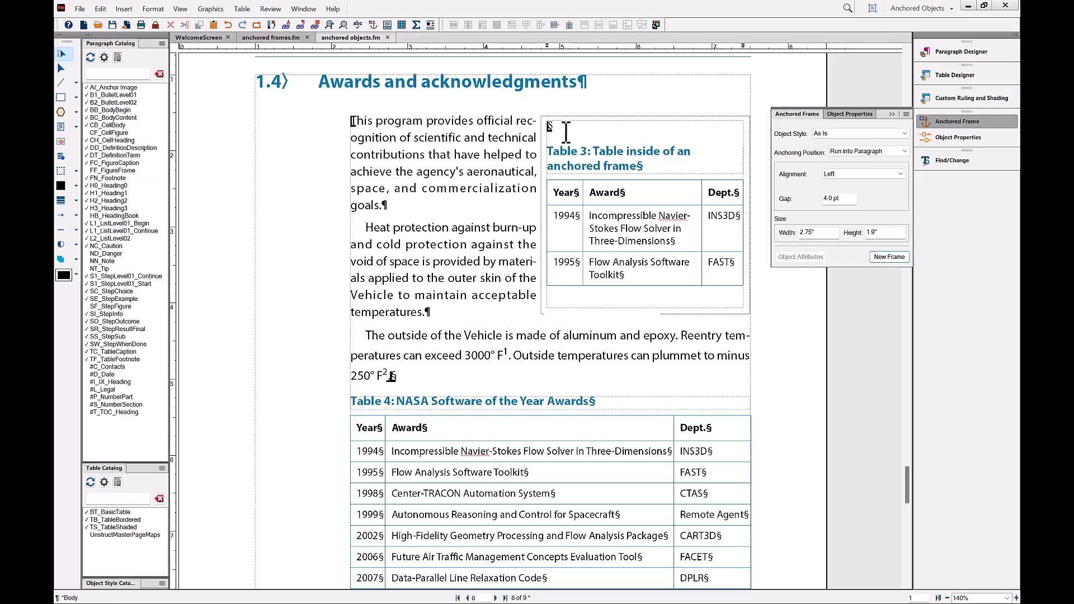
click(110, 88)
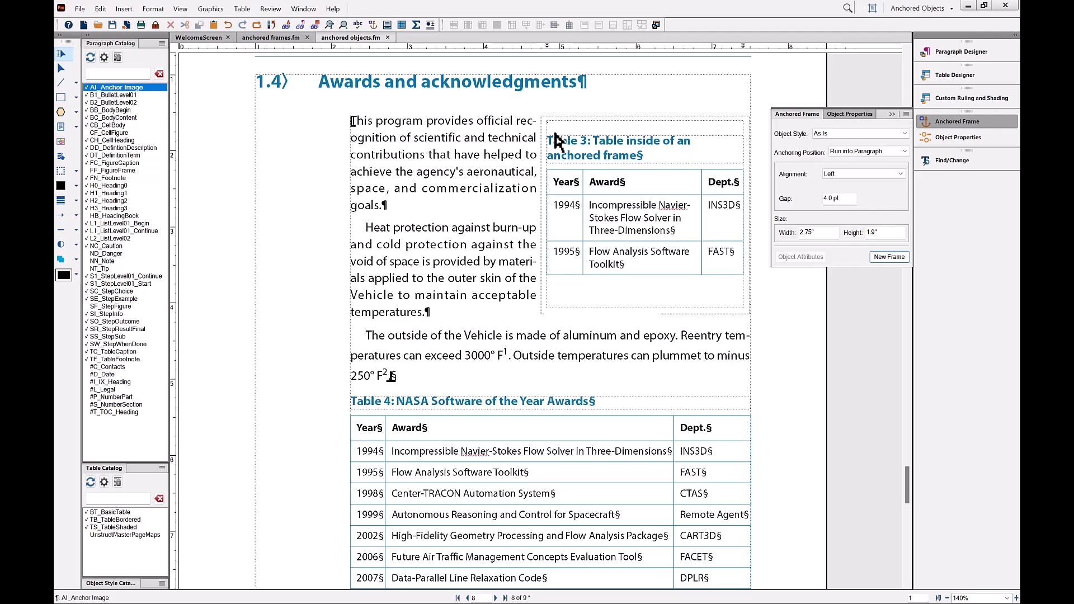
Reduce the anchored frame's height from its upper edge to about 2.42"
click(621, 123)
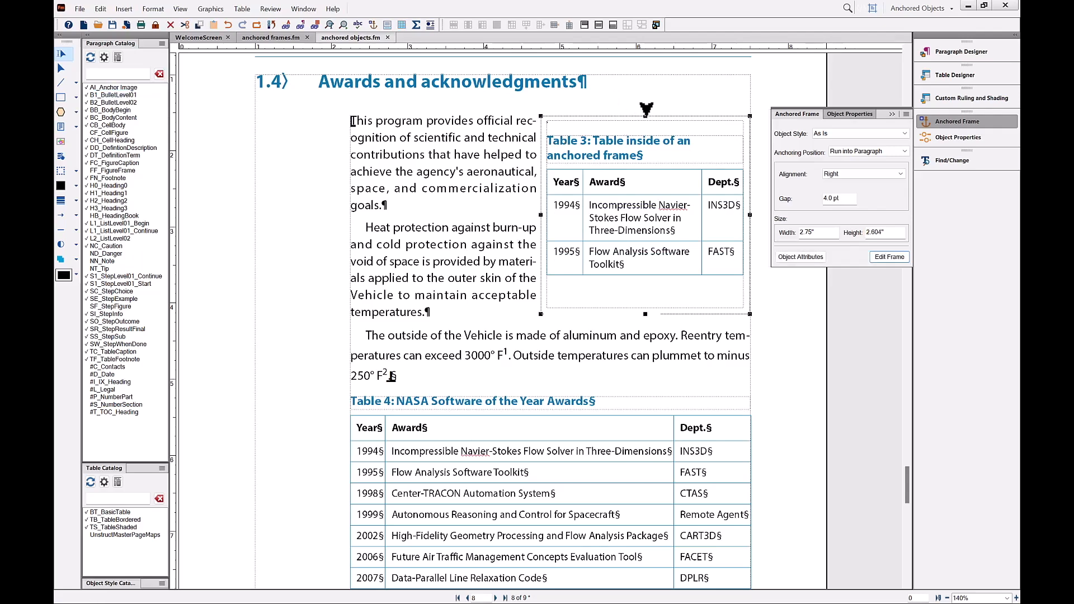
drag(646, 109, 644, 122)
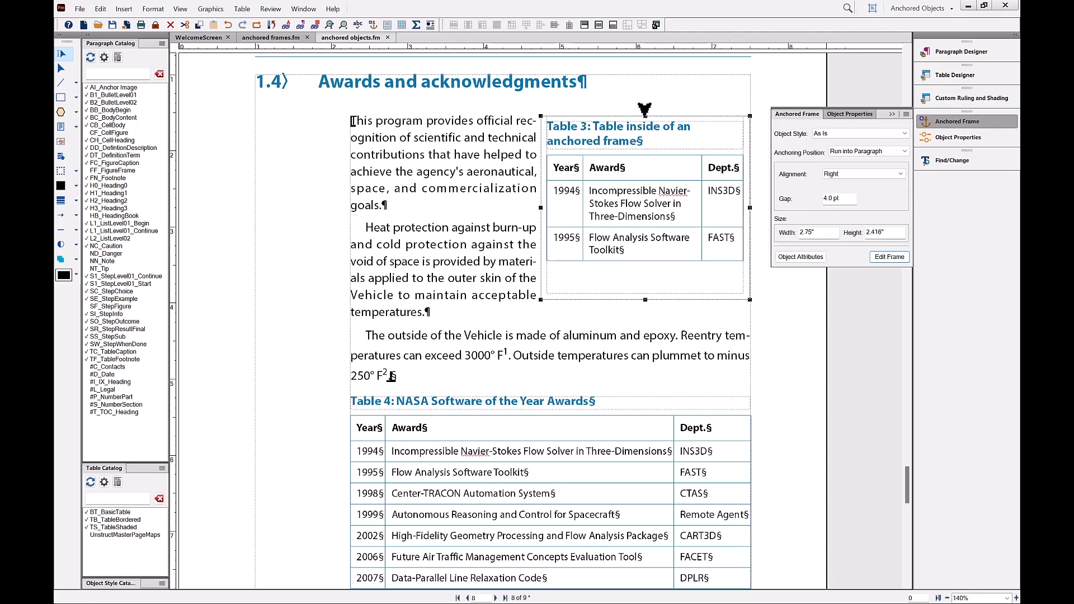
Reduce the anchored frame's height from its lower edge to about 1.99", deselect it and collapse its properties
drag(646, 306, 647, 274)
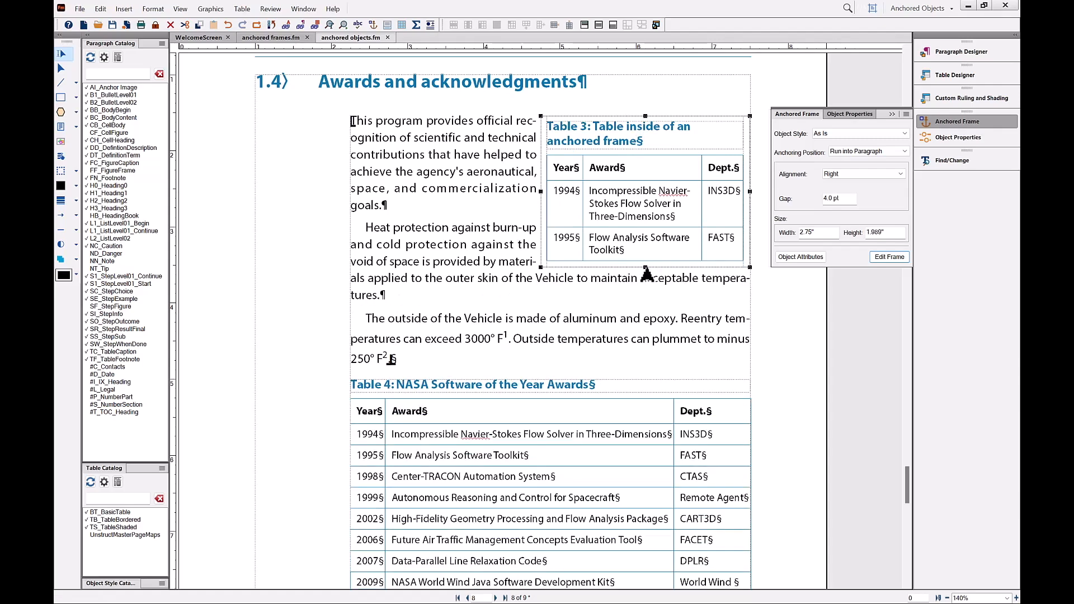
click(791, 344)
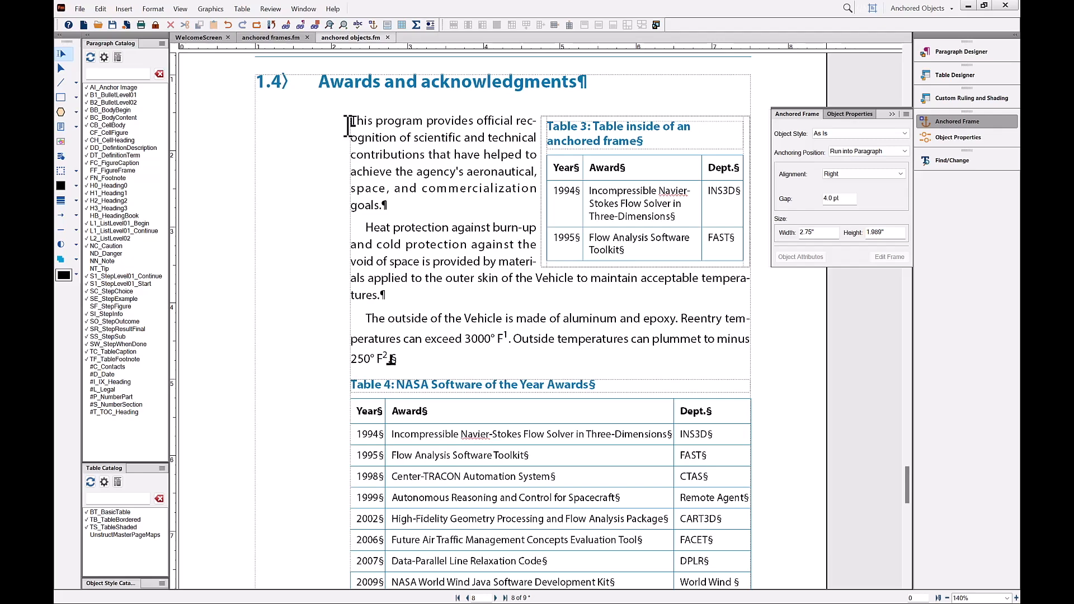
click(890, 114)
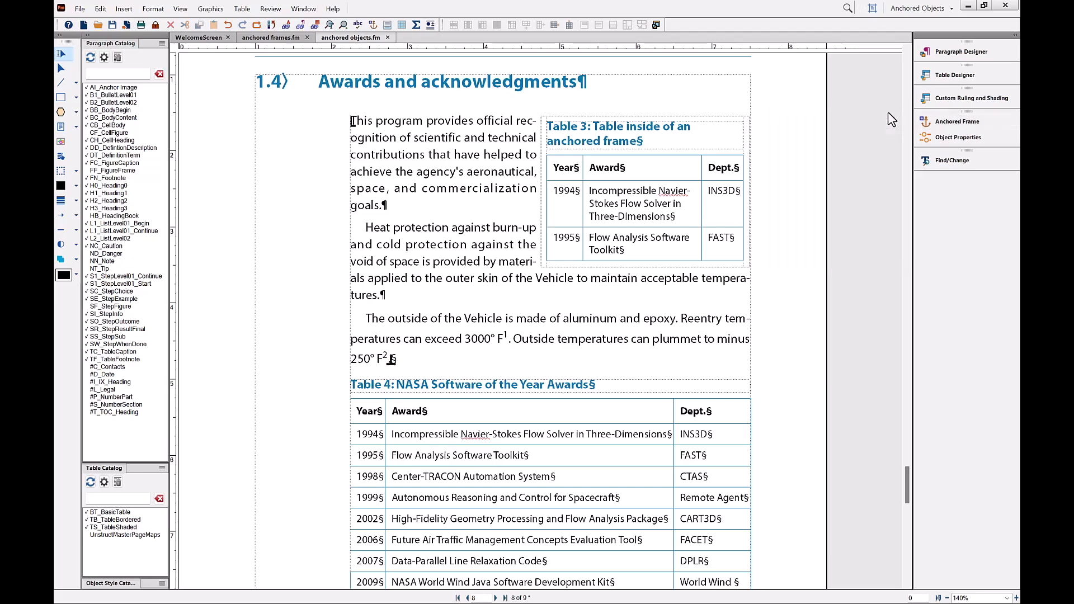
Hide the borders and text symbols in the document
click(180, 9)
click(197, 105)
click(180, 8)
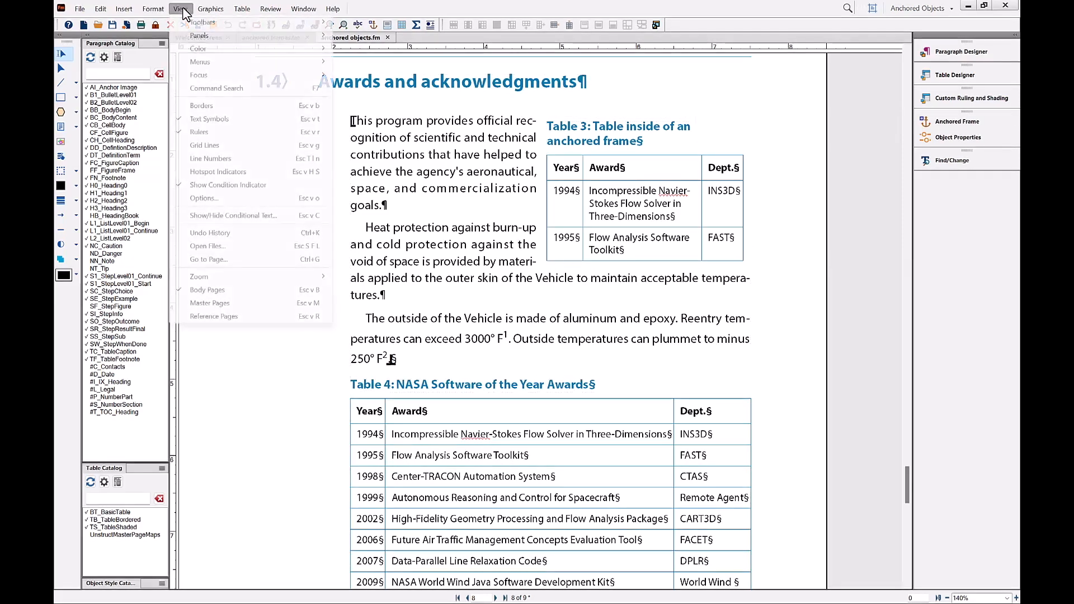
click(200, 119)
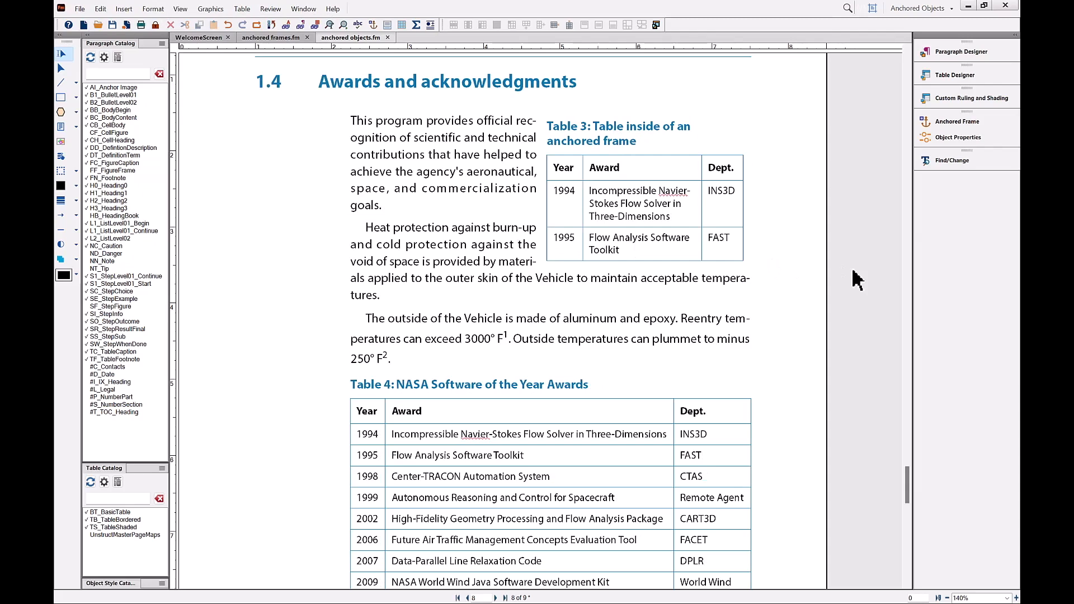
Try adding empty paragraphs after the "Awards and acknowledgments" heading to shift the framed table, and remove them again
click(587, 87)
key(Return)
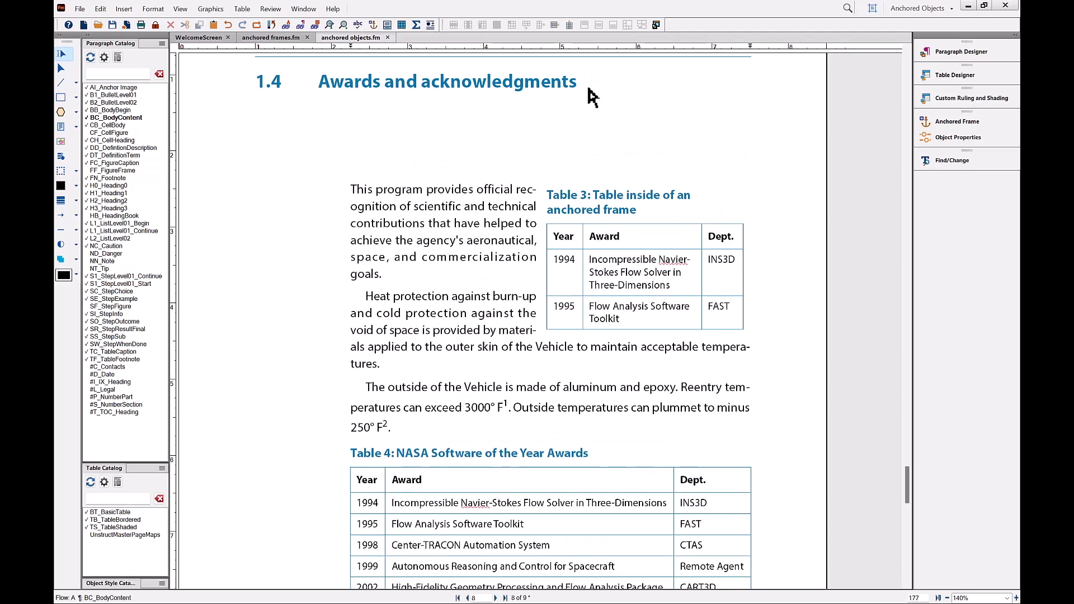
key(BackSpace)
key(BackSpace)
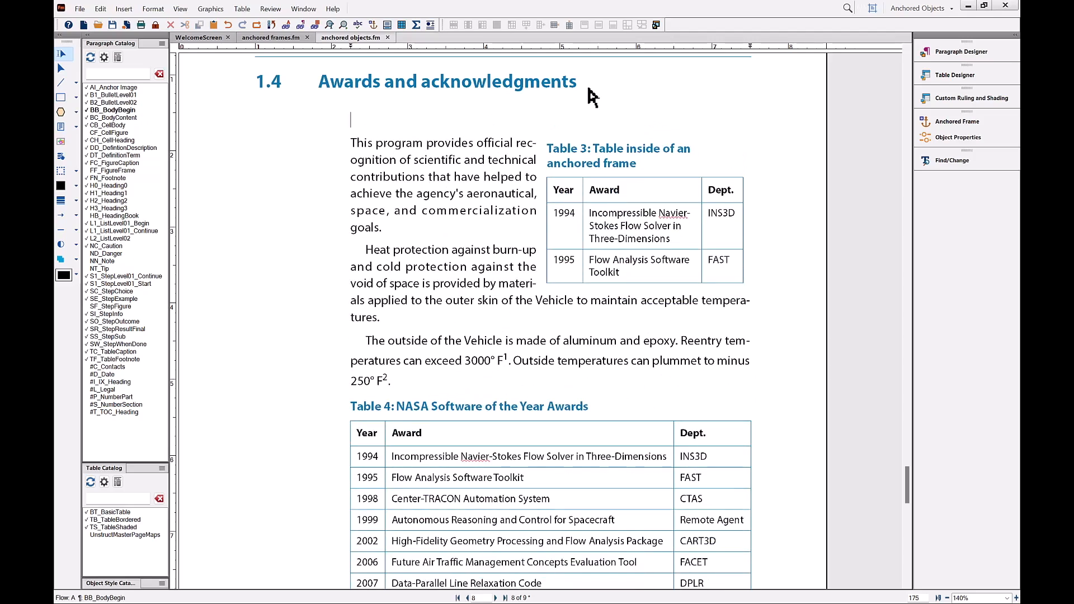
key(BackSpace)
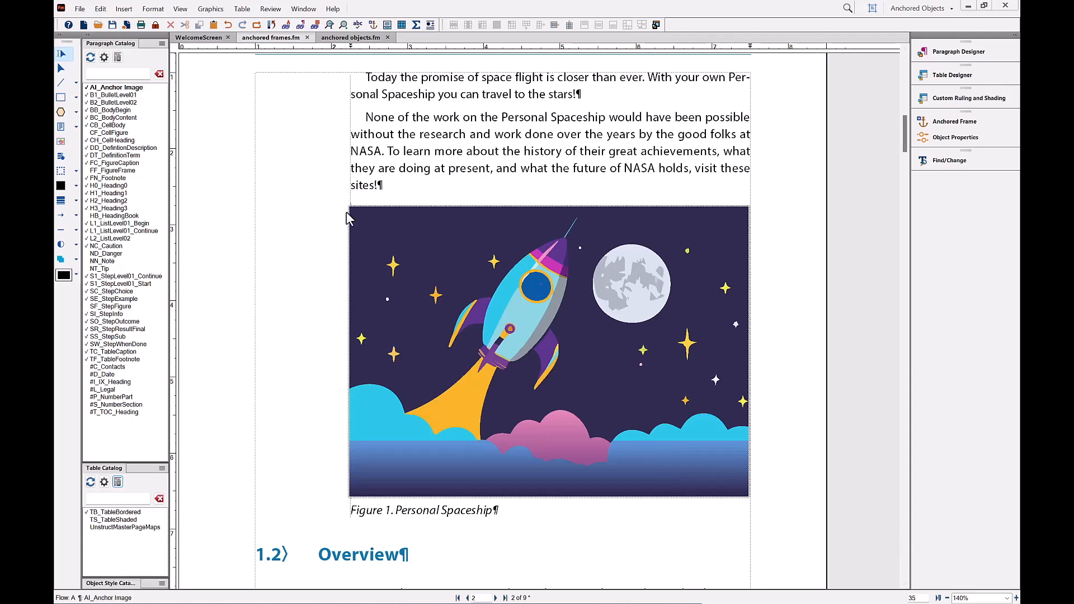
In anchored frames.fm, apply BB_BodyBegin to the rocket image's anchor paragraph and delete the image together with its Figure 1 caption
click(107, 110)
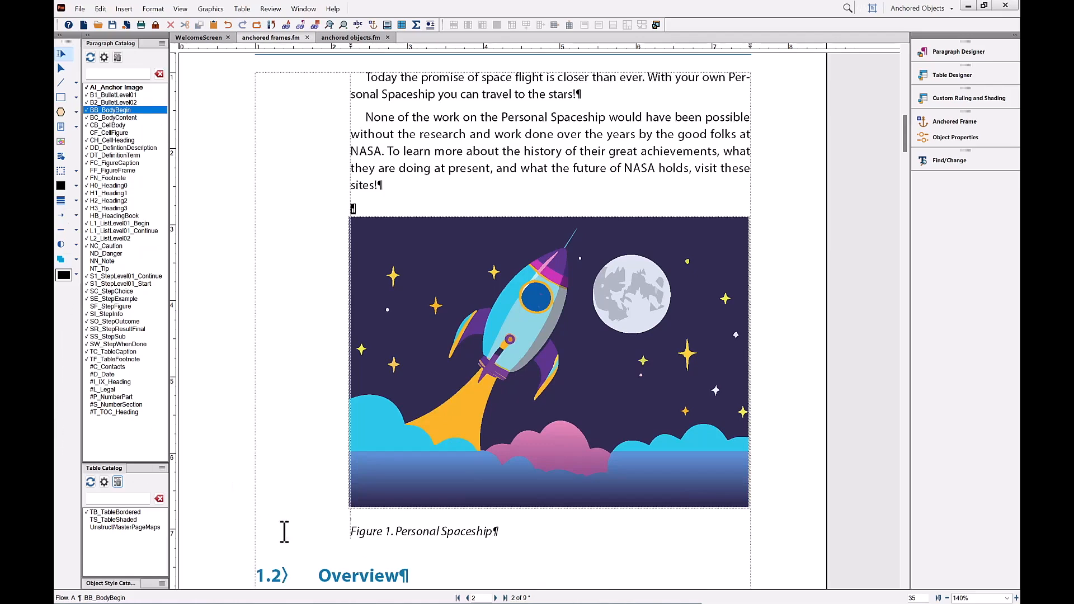
drag(314, 572, 313, 383)
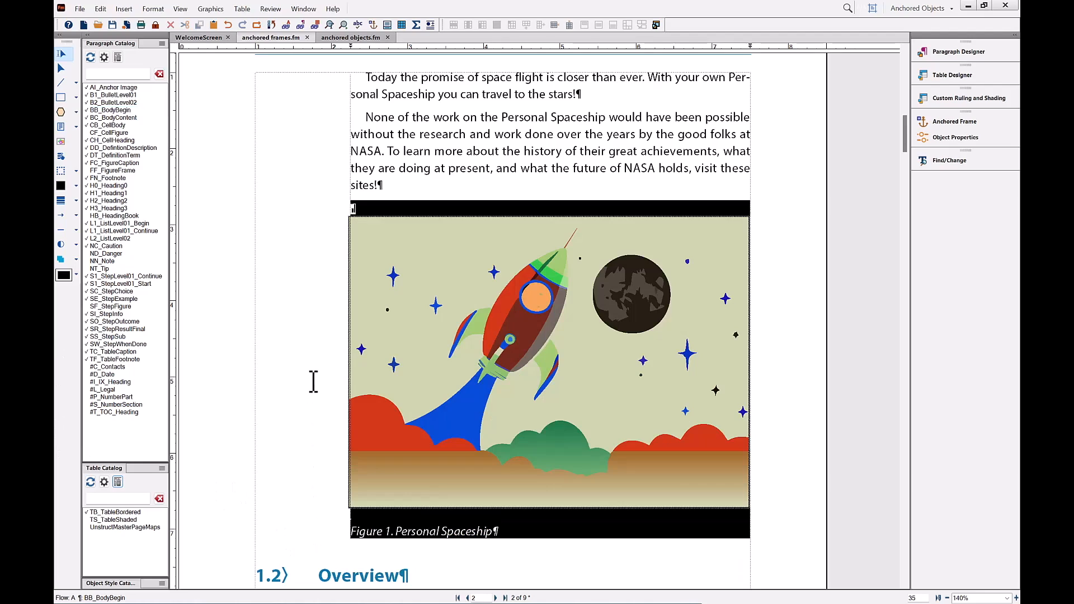
key(Delete)
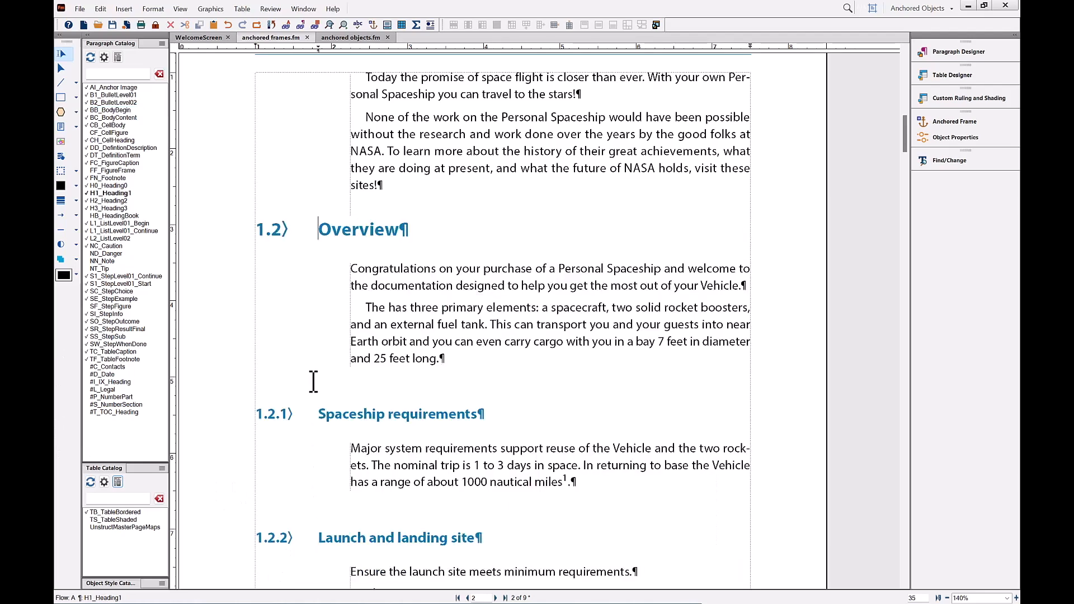
Insert a one-column TB_TableBordered table with one heading row and one body row above the Overview heading, and widen it to the text column
click(422, 187)
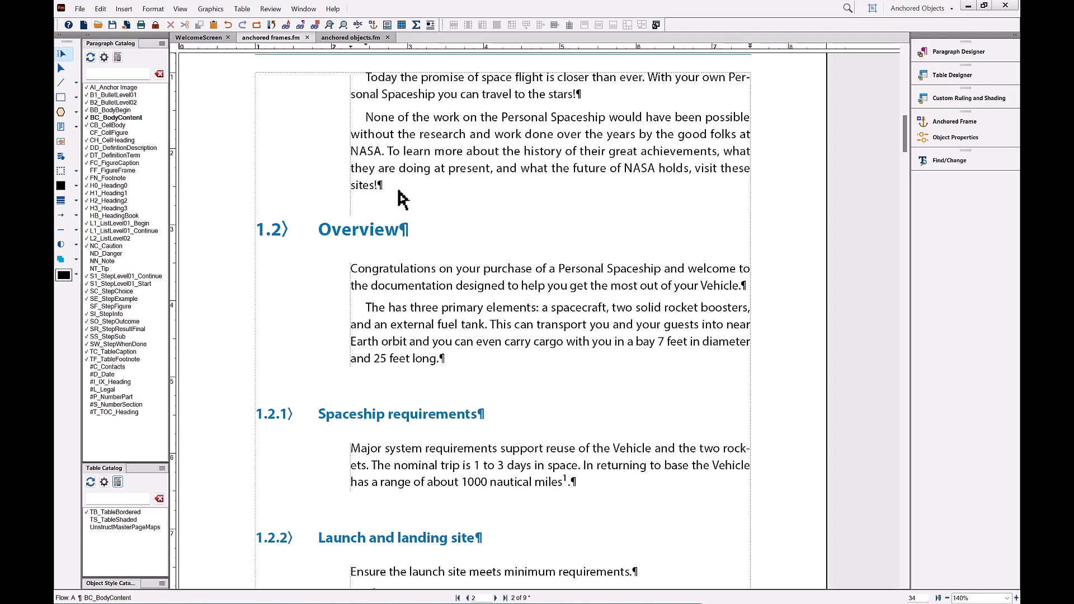
click(235, 8)
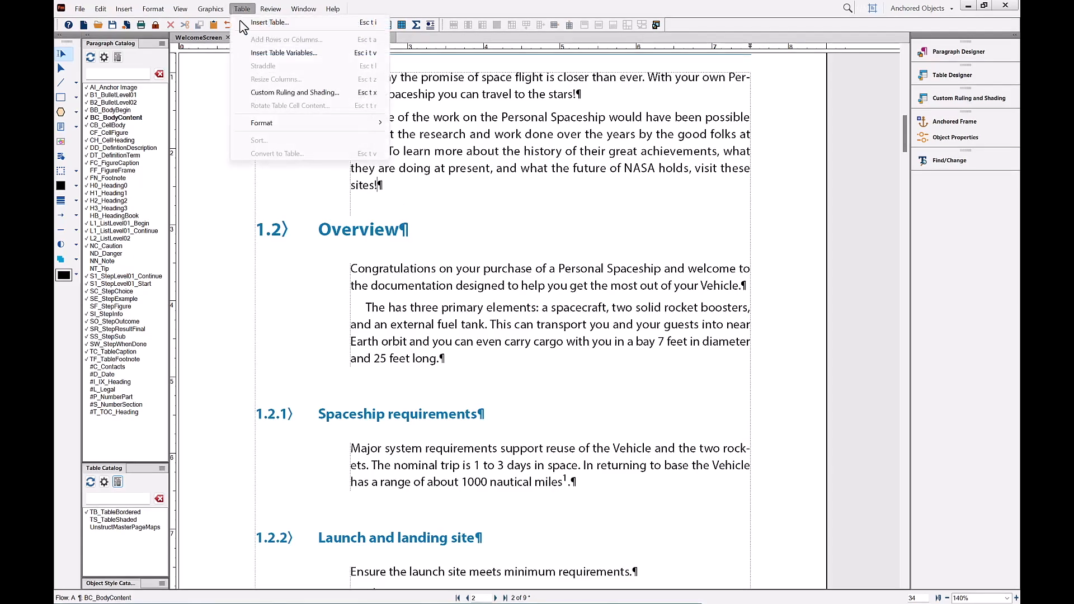
click(260, 24)
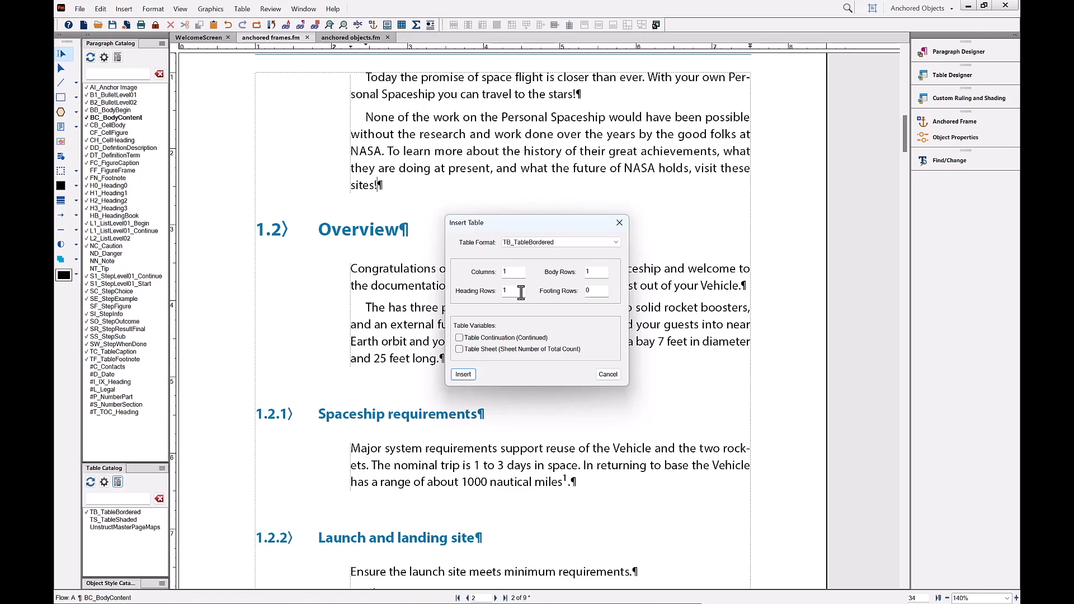
click(464, 374)
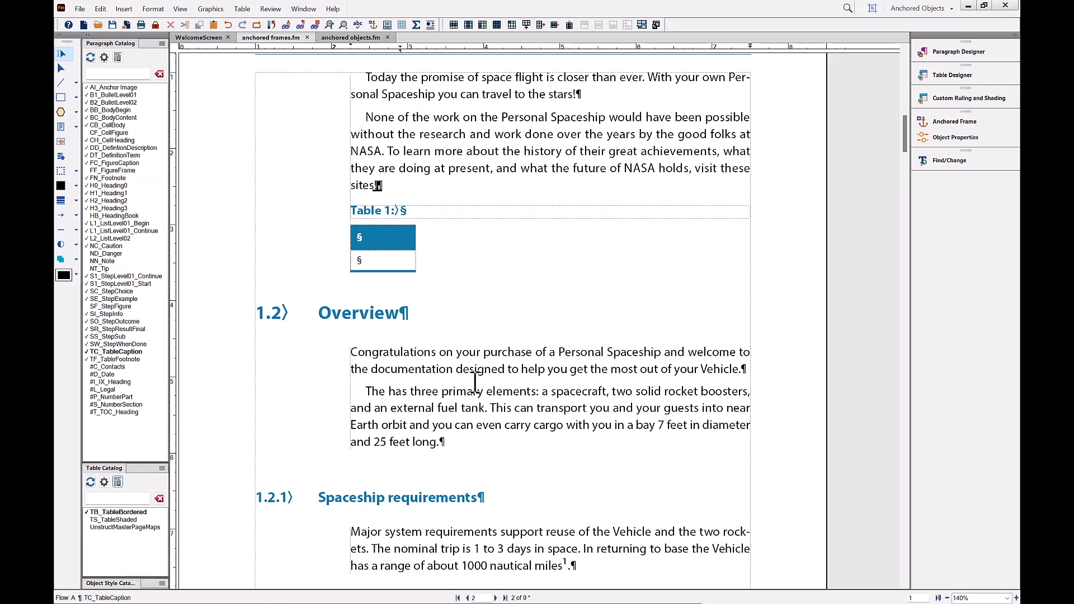
drag(361, 261, 756, 288)
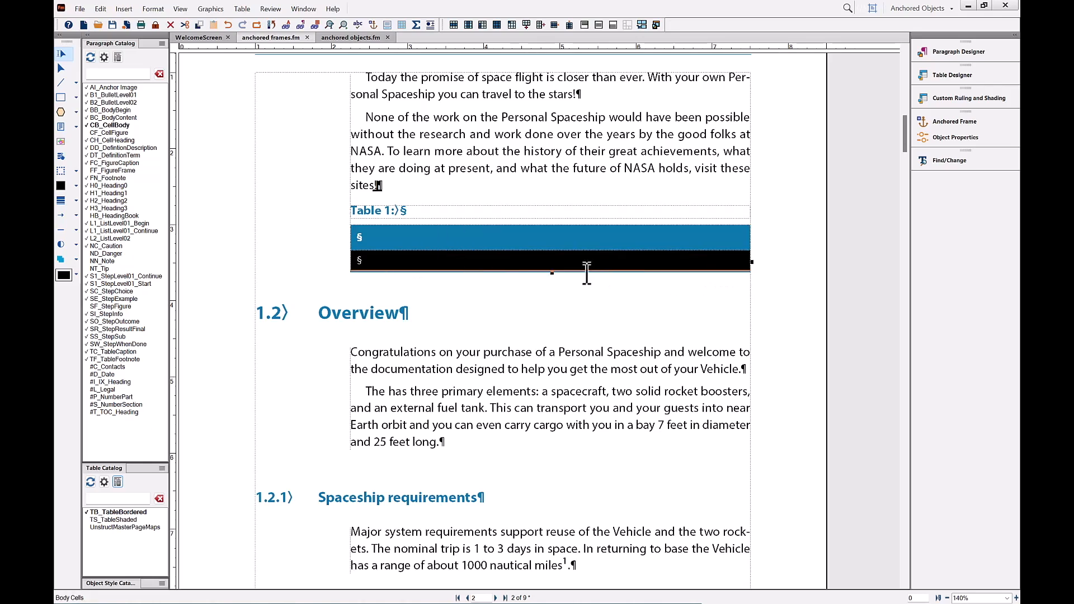
Create a new table style named FT_FigureTable from the inserted table
click(552, 238)
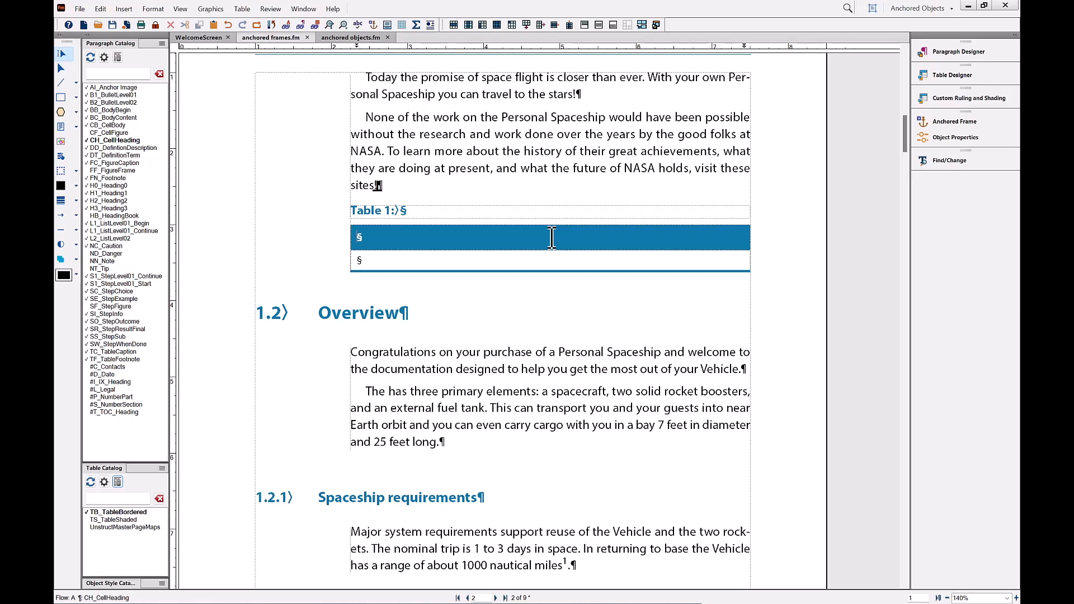
key(ctrl+t)
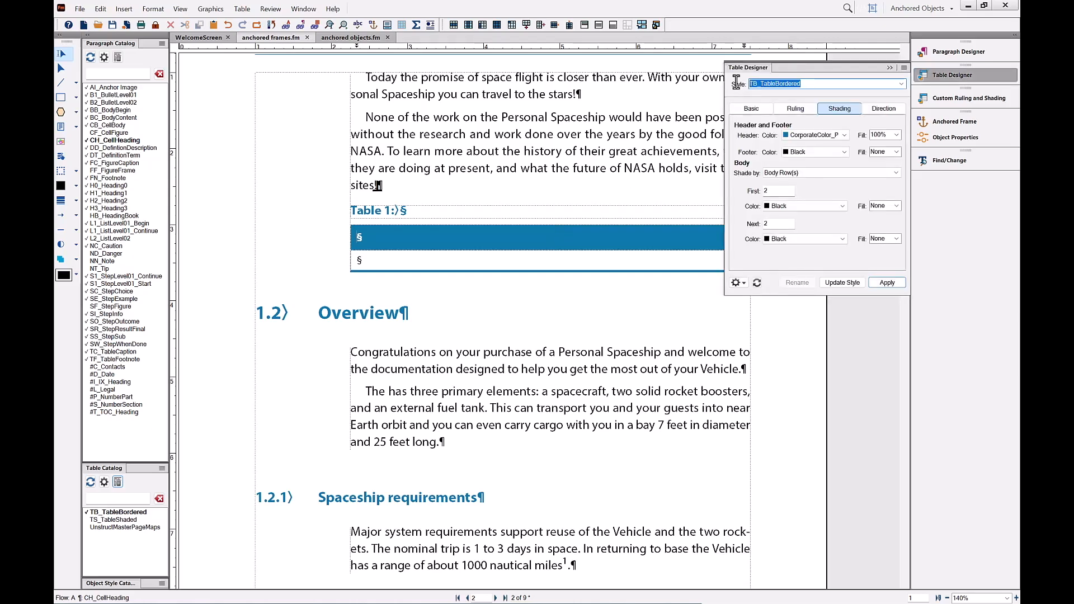
text(FT_FigureTable)
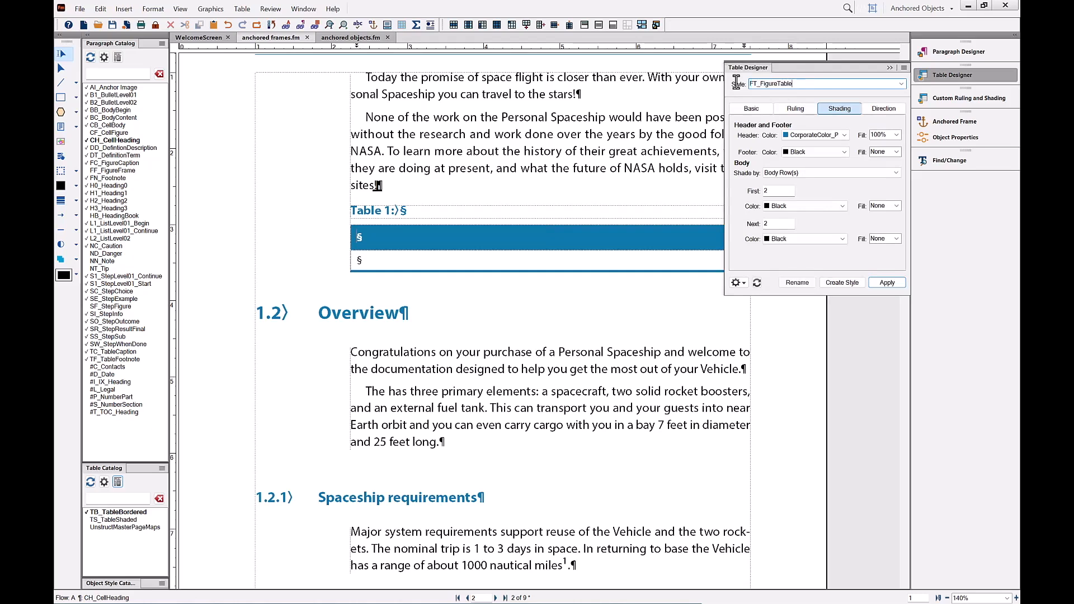
click(850, 284)
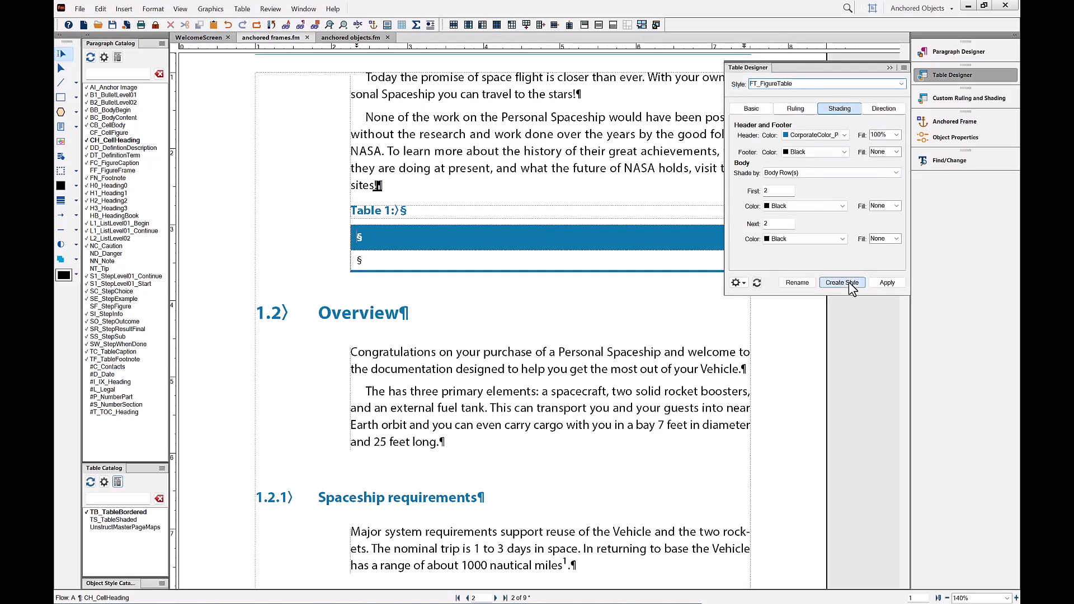
Set the FT_FigureTable style to No Title and update the style
click(751, 111)
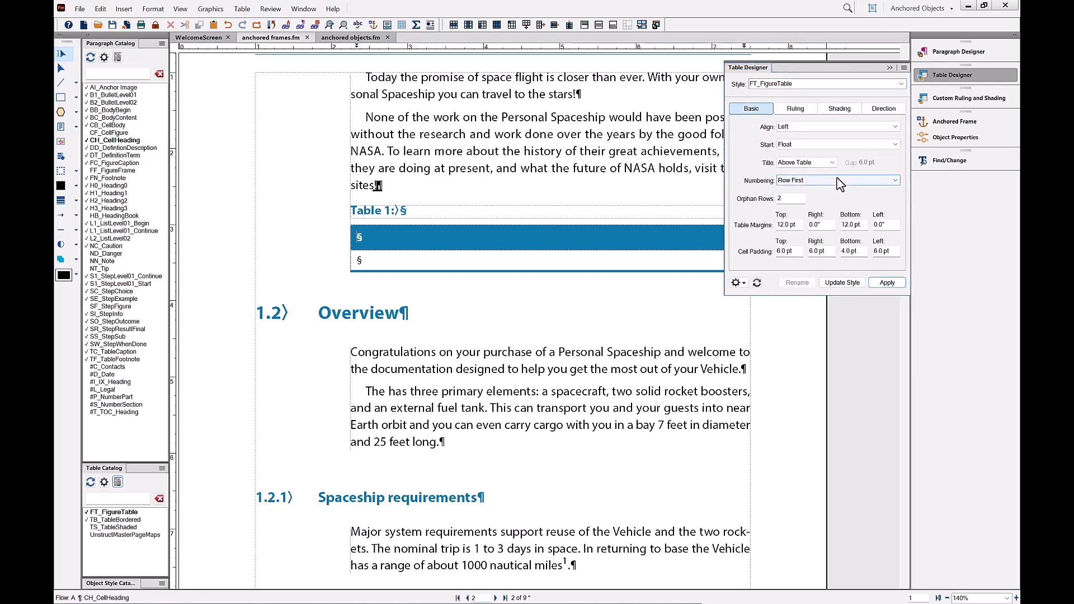
click(816, 163)
click(817, 181)
click(853, 284)
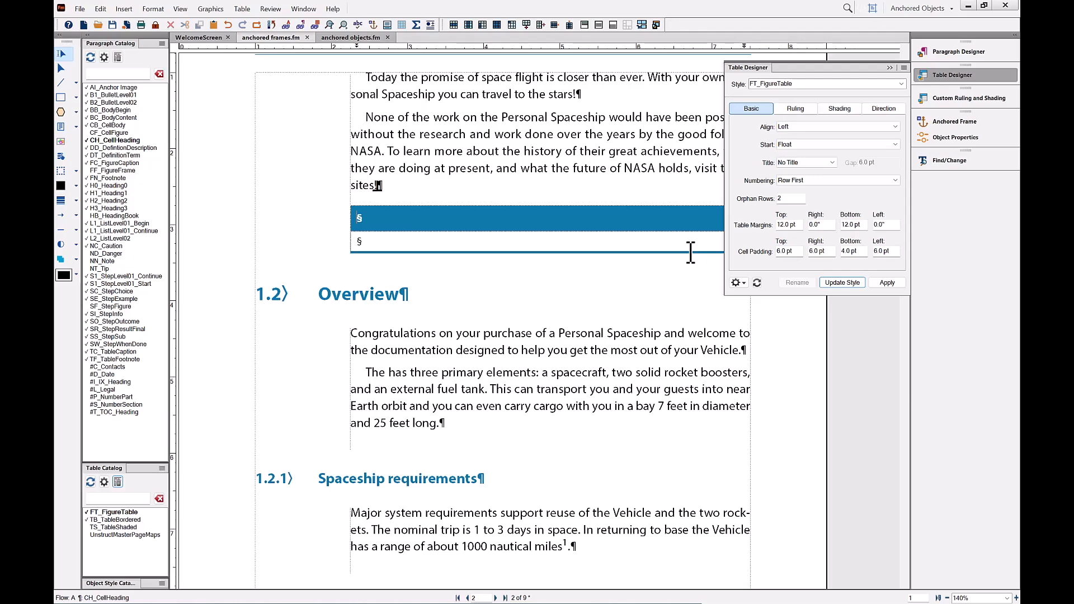
Set all four table borders of the FT_FigureTable style to Thin ruling
click(794, 111)
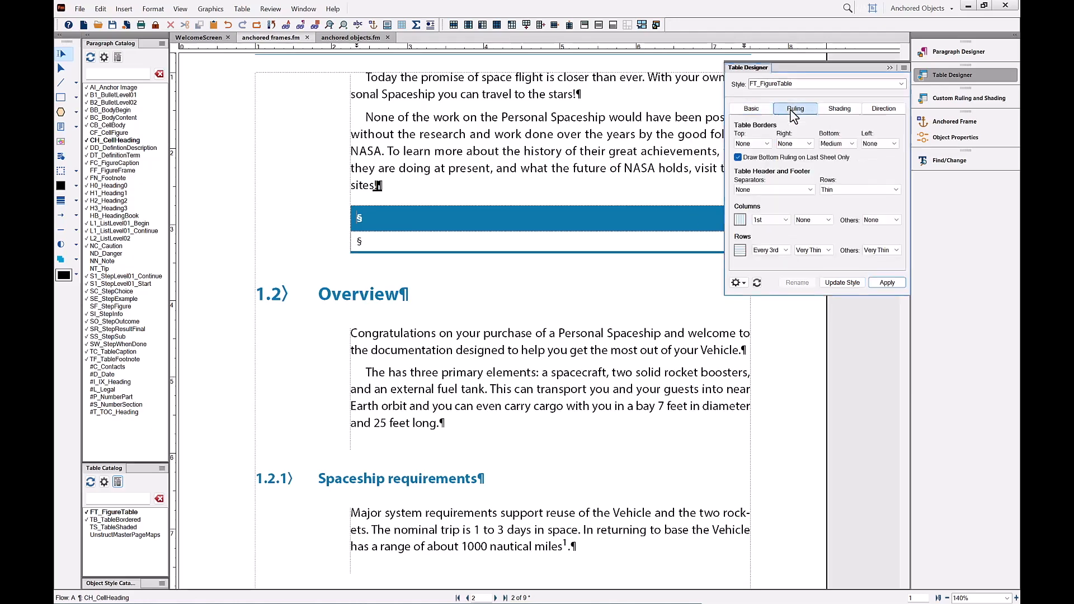
click(766, 145)
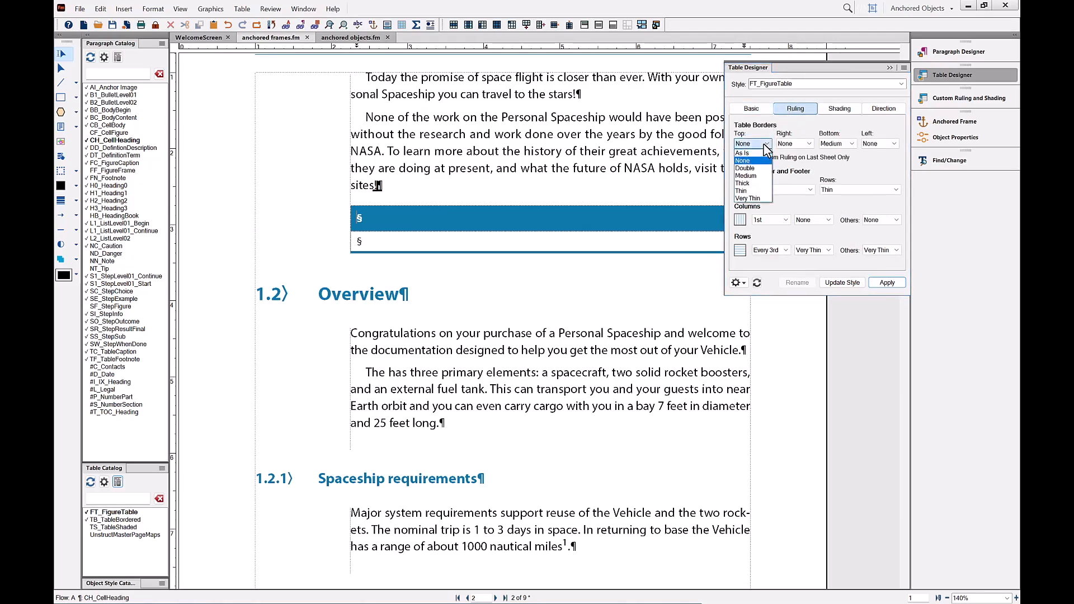
click(758, 186)
click(795, 144)
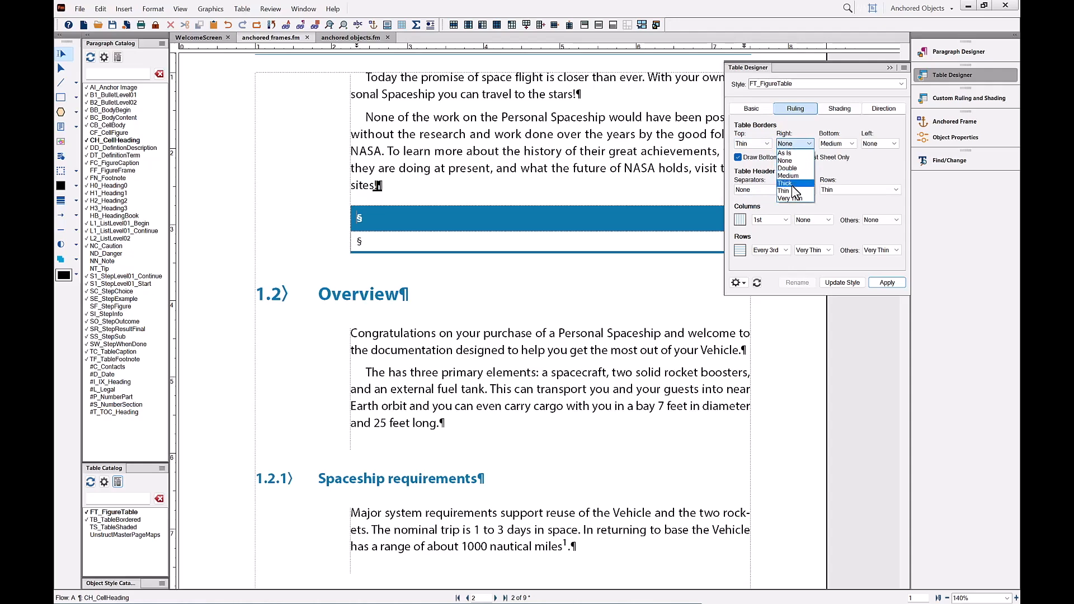
click(794, 187)
click(839, 144)
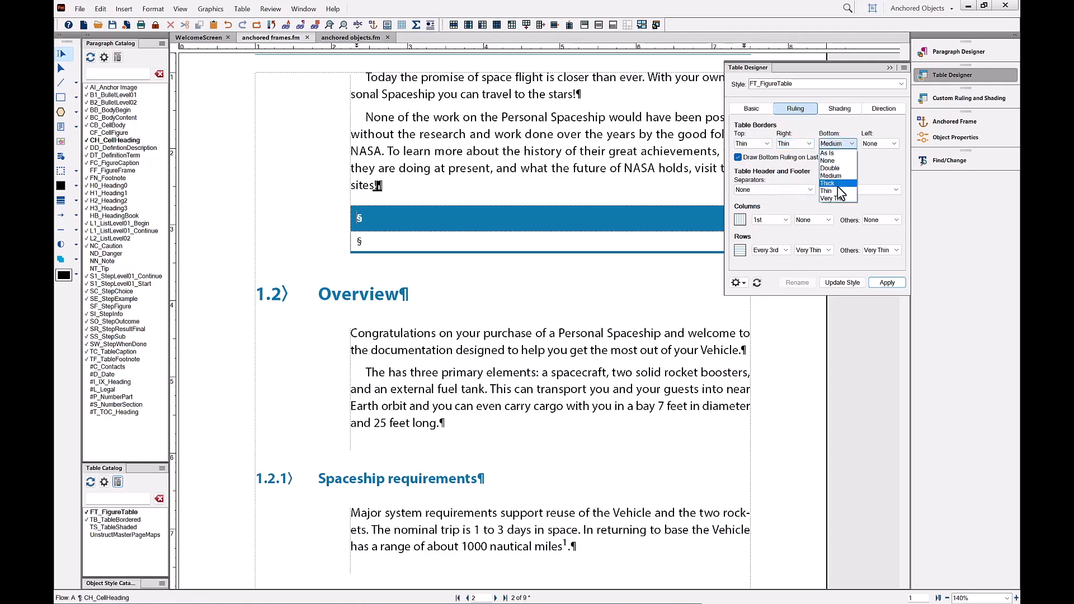
click(840, 187)
click(880, 144)
click(870, 187)
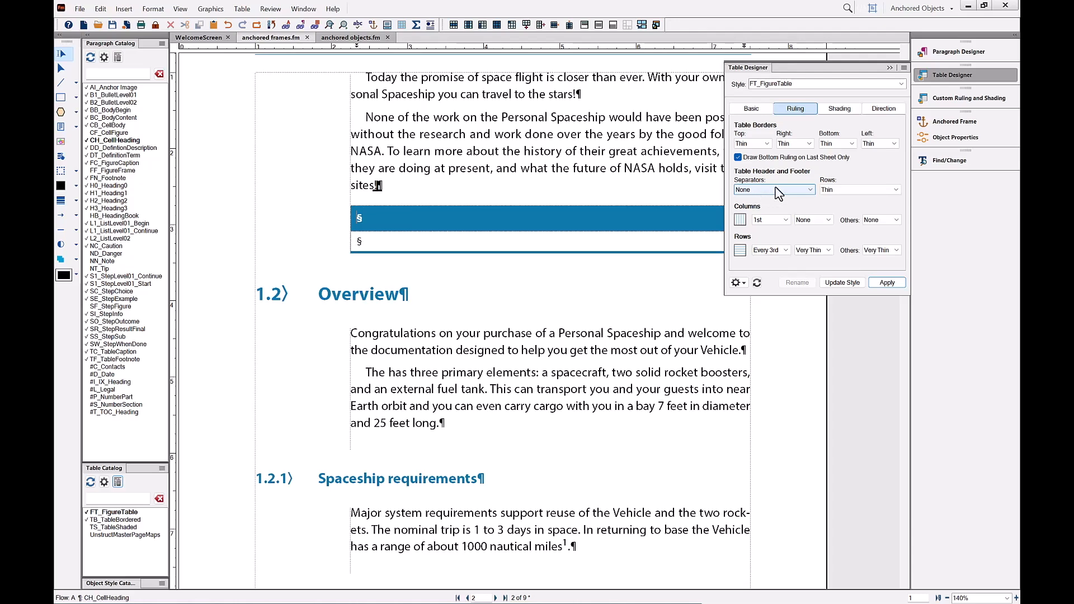
Set the body row rulings, including the others, to None and update the FT_FigureTable style
click(818, 251)
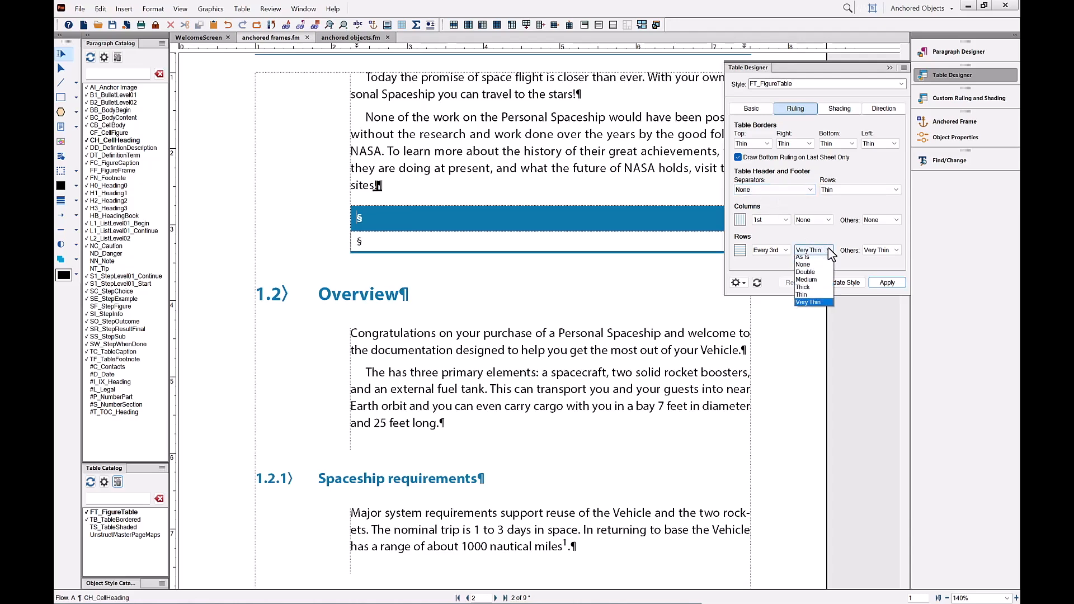
click(823, 268)
click(883, 251)
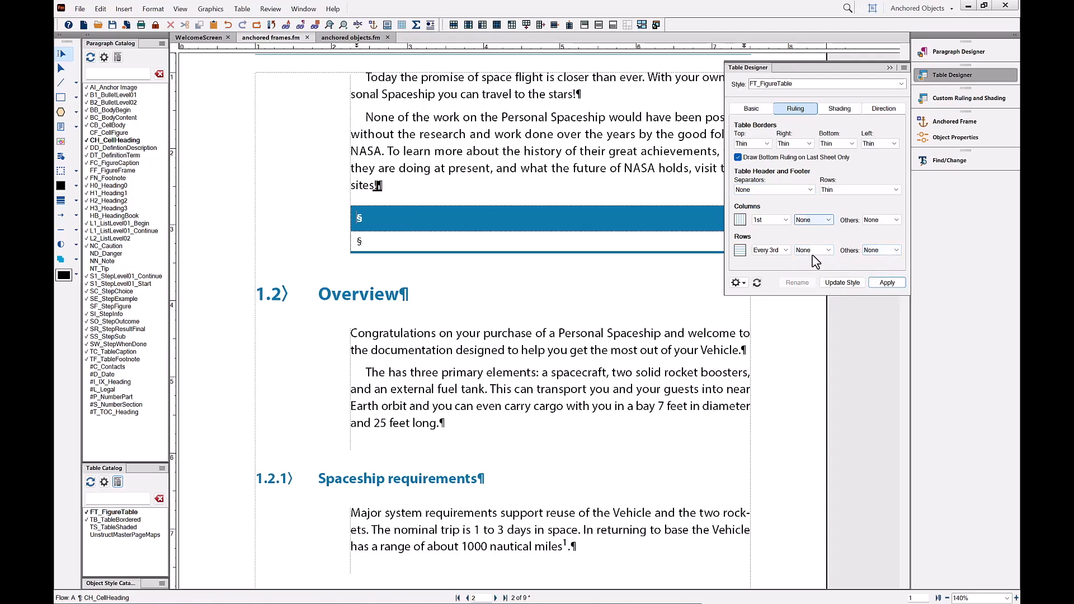
click(806, 223)
click(842, 282)
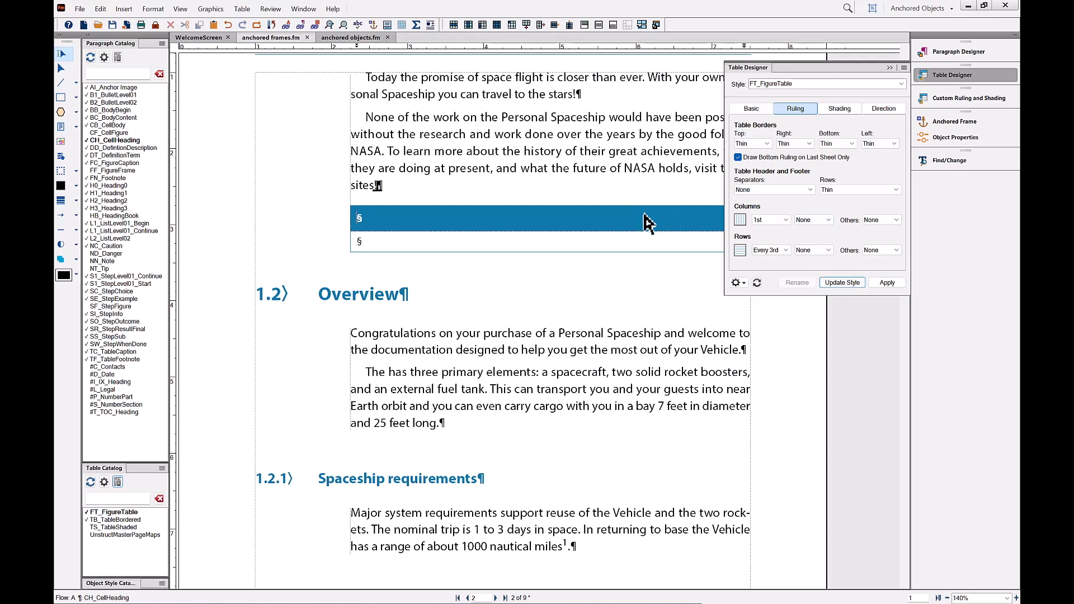
Set the header shading fill to None and update the FT_FigureTable style
click(839, 112)
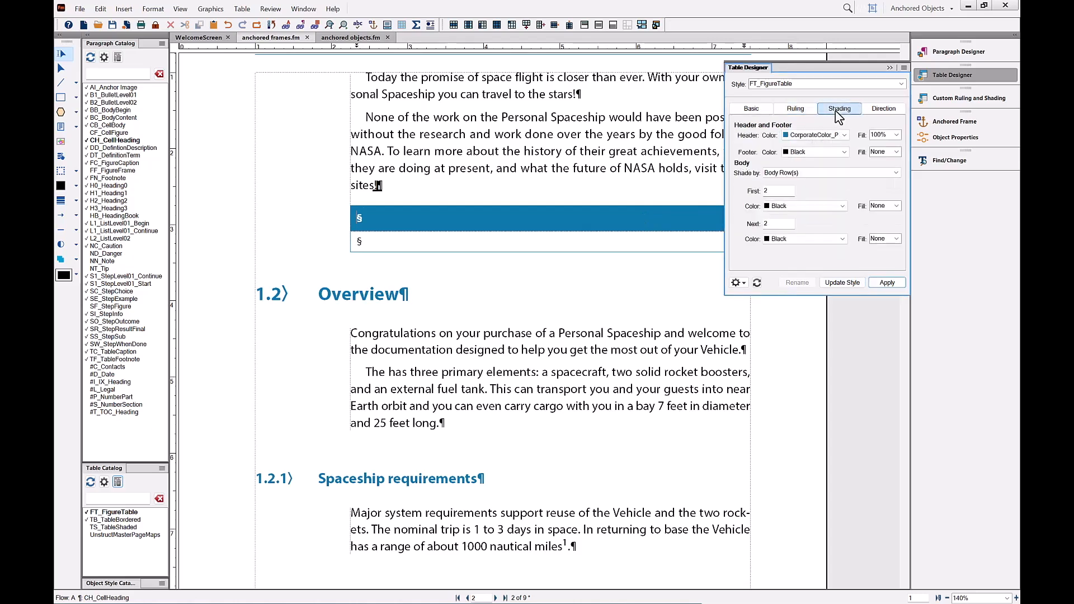
click(897, 135)
click(880, 144)
click(843, 283)
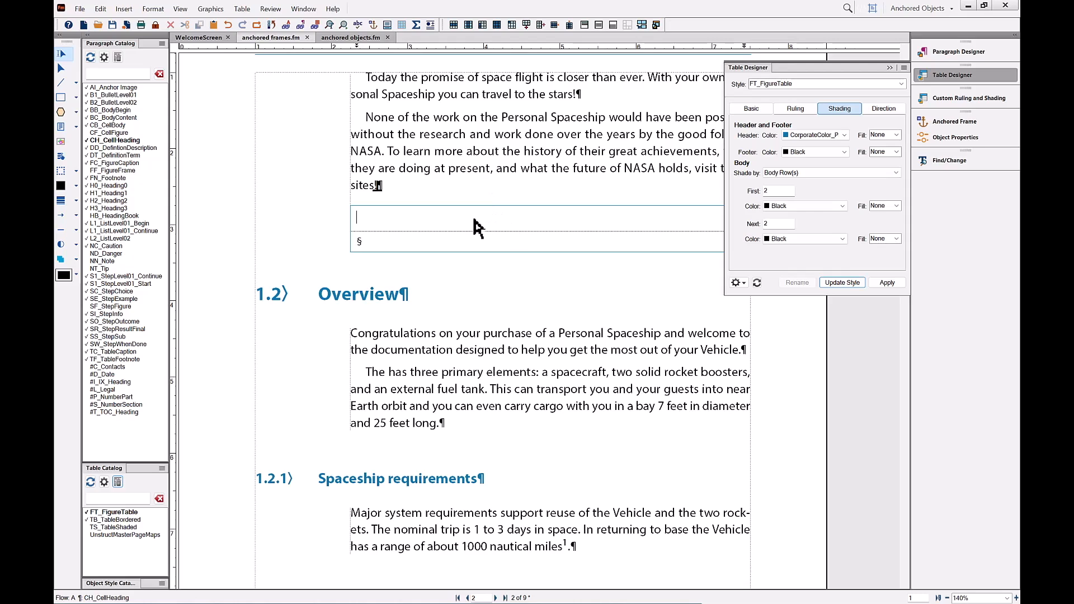
Apply the CF_CellFigure paragraph format to the heading cell and FC_FigureCaption to the body cell
click(115, 134)
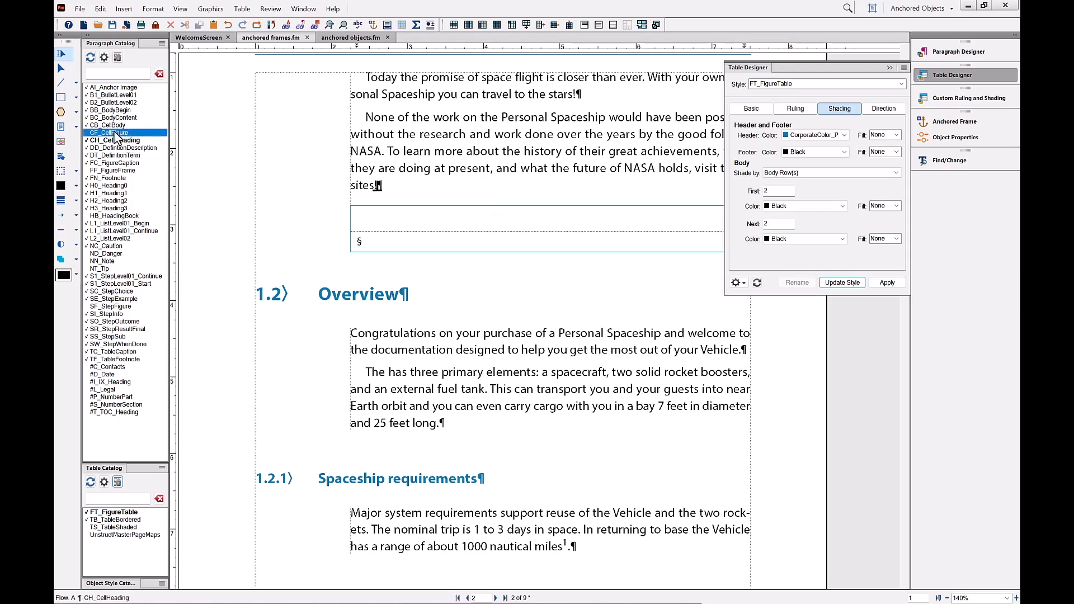
click(372, 238)
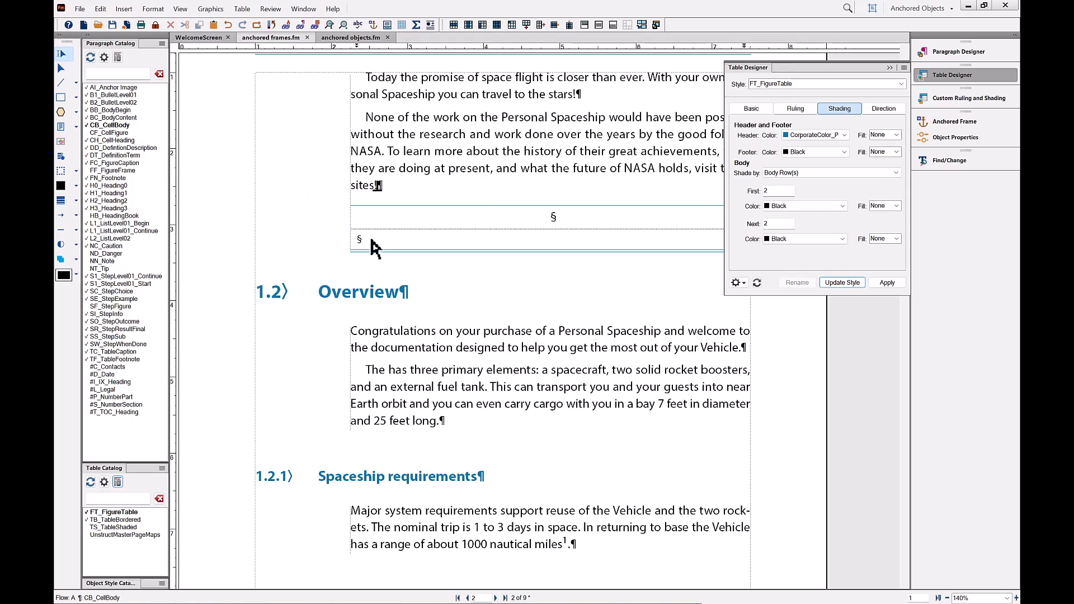
click(119, 164)
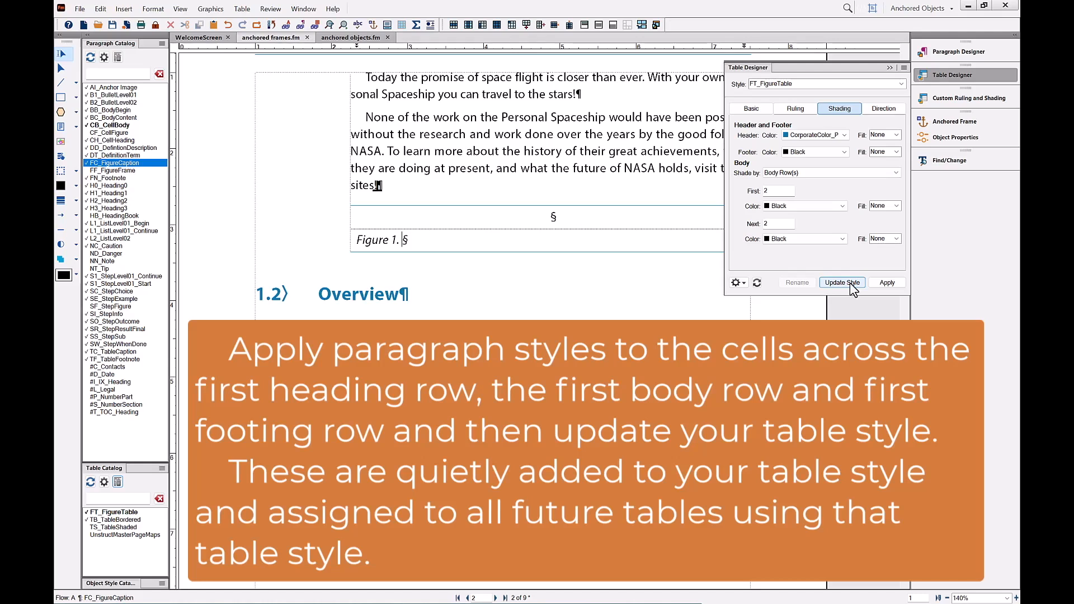
Import the rocket illustration file into the heading cell of the figure table
click(545, 219)
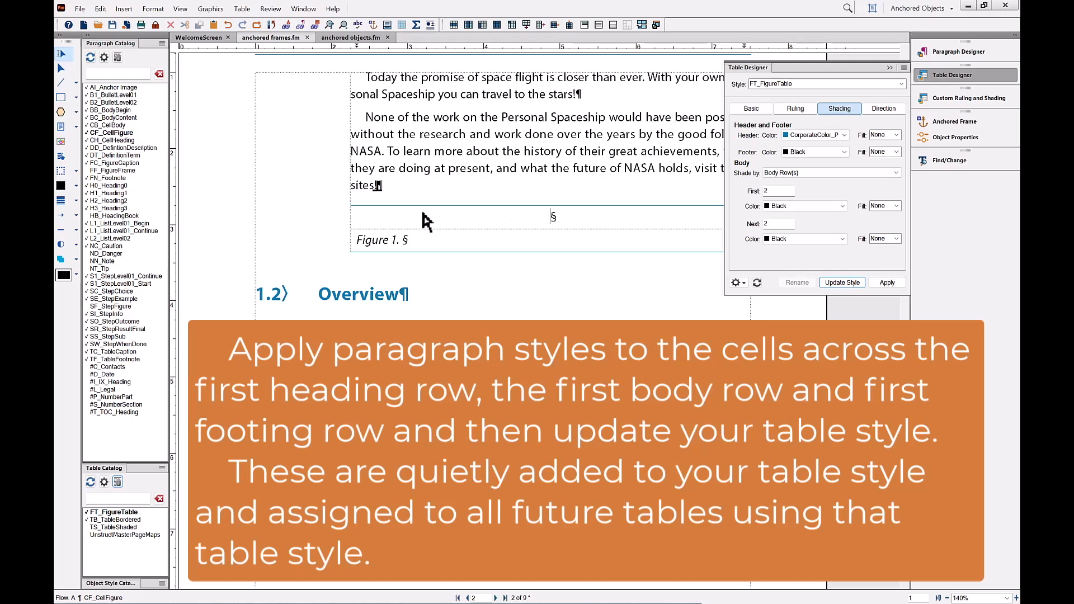
click(464, 244)
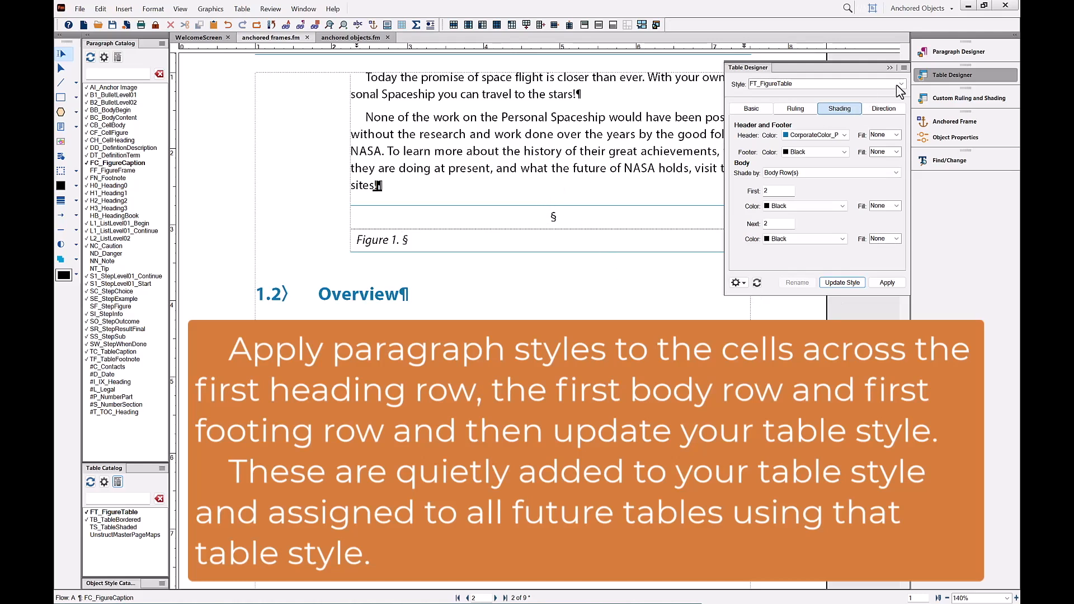
click(891, 67)
click(571, 218)
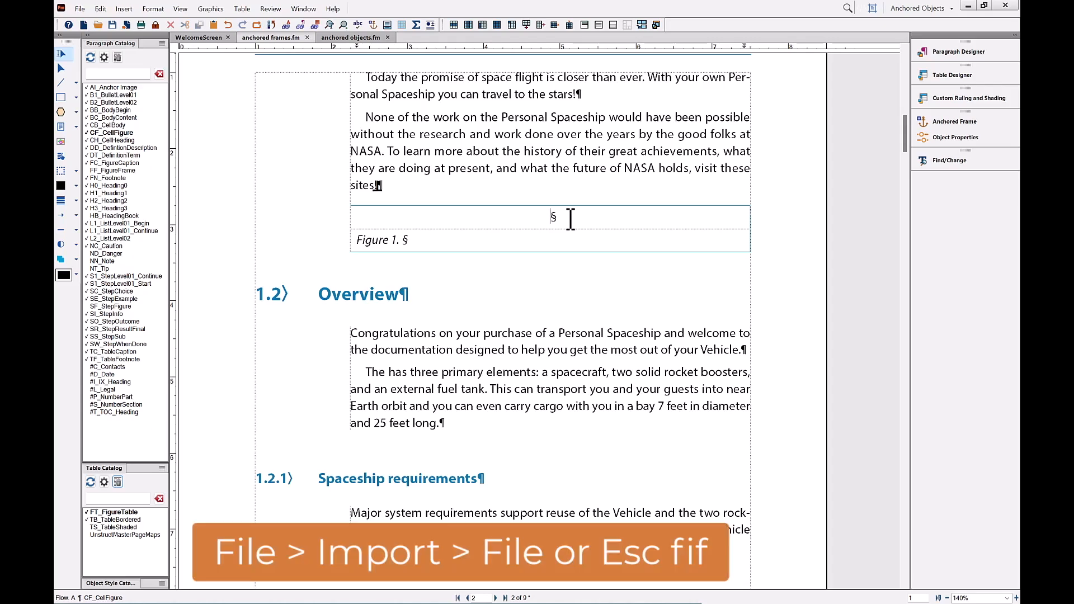
key(Escape)
key(f)
key(i)
key(f)
double_click(253, 190)
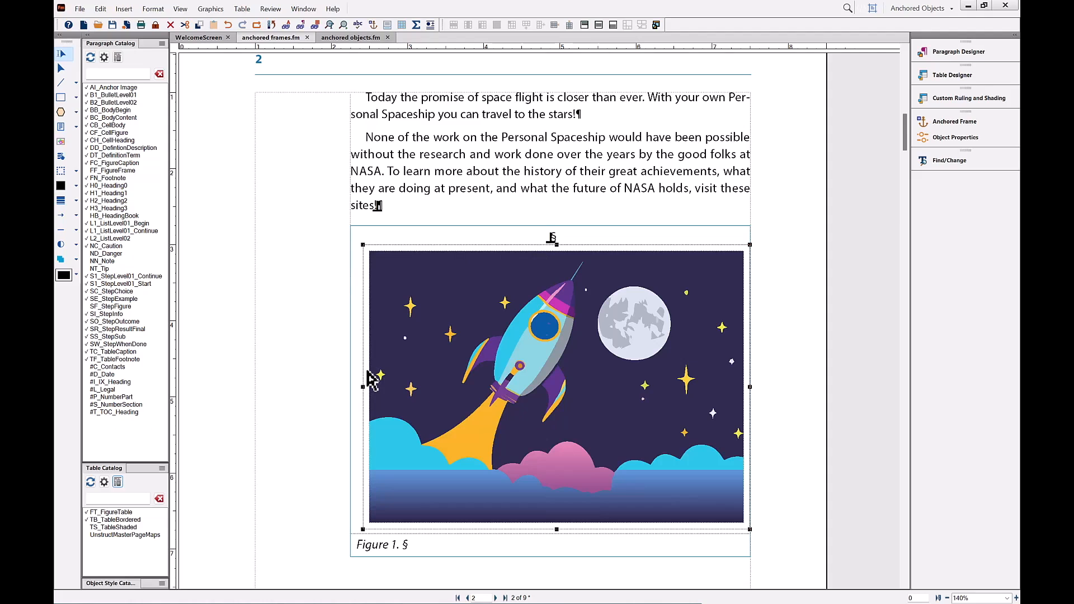
Shrink-wrap the anchored frame around the rocket image and enter the figure caption "Personal Spaceship"
key(Escape)
key(m)
key(p)
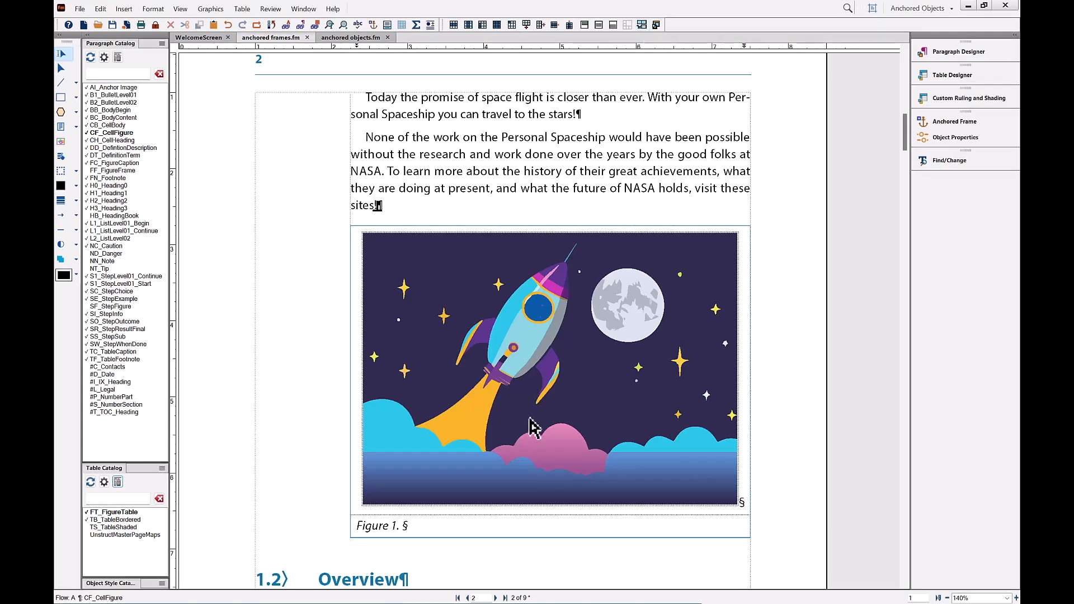
click(424, 527)
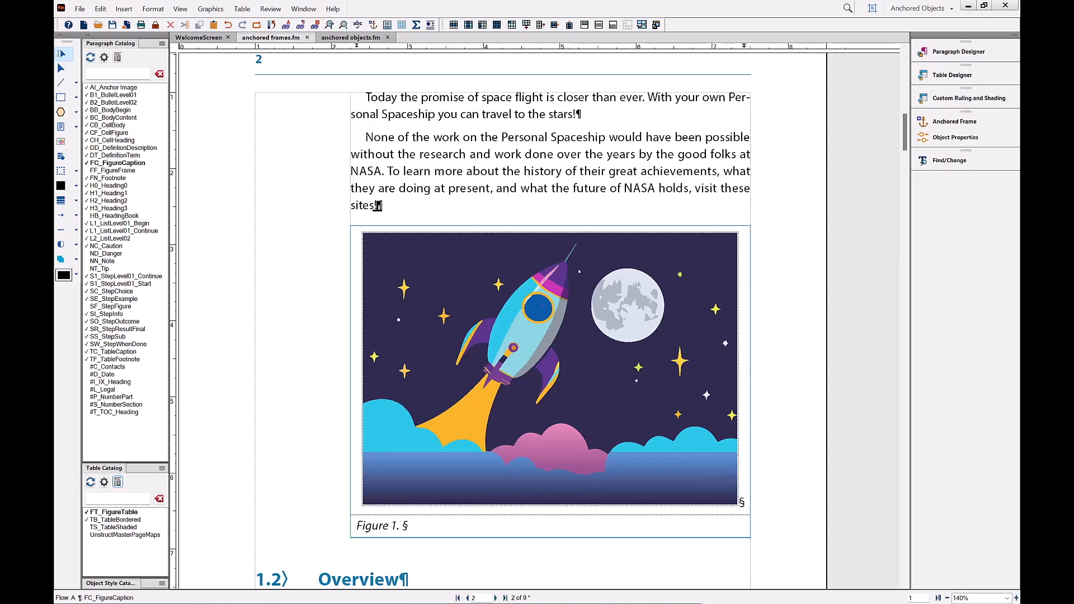
text(Personal Spaceship)
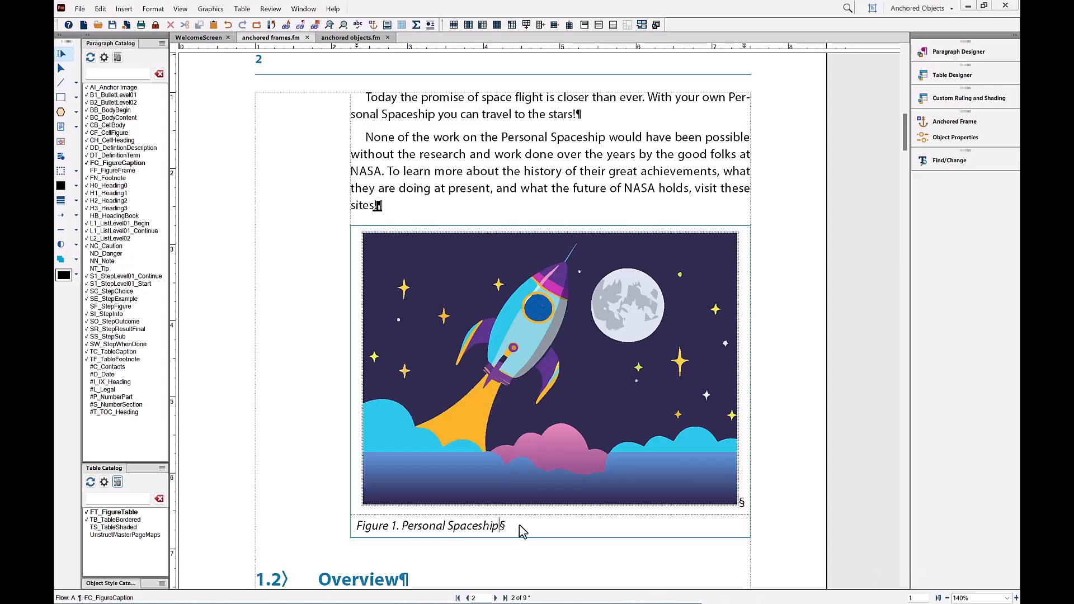
Hide the borders and text symbols in the document
click(320, 225)
click(211, 9)
click(203, 105)
click(181, 9)
click(210, 118)
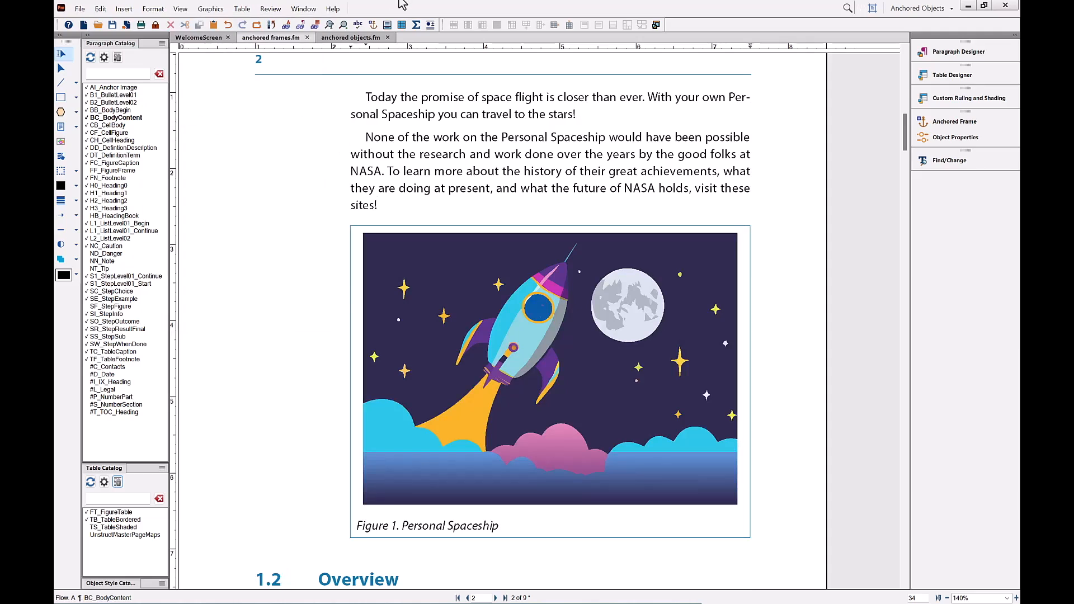
Insert two empty paragraphs after the paragraph ending "travel to the stars!" and delete them again
click(598, 116)
key(Return)
key(Return)
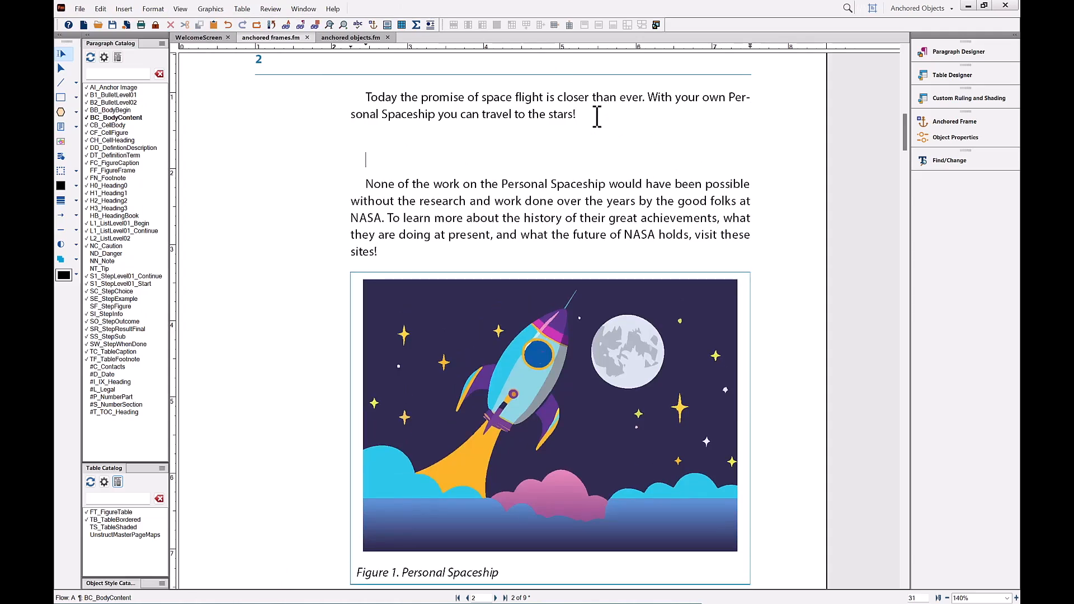
key(BackSpace)
key(BackSpace)
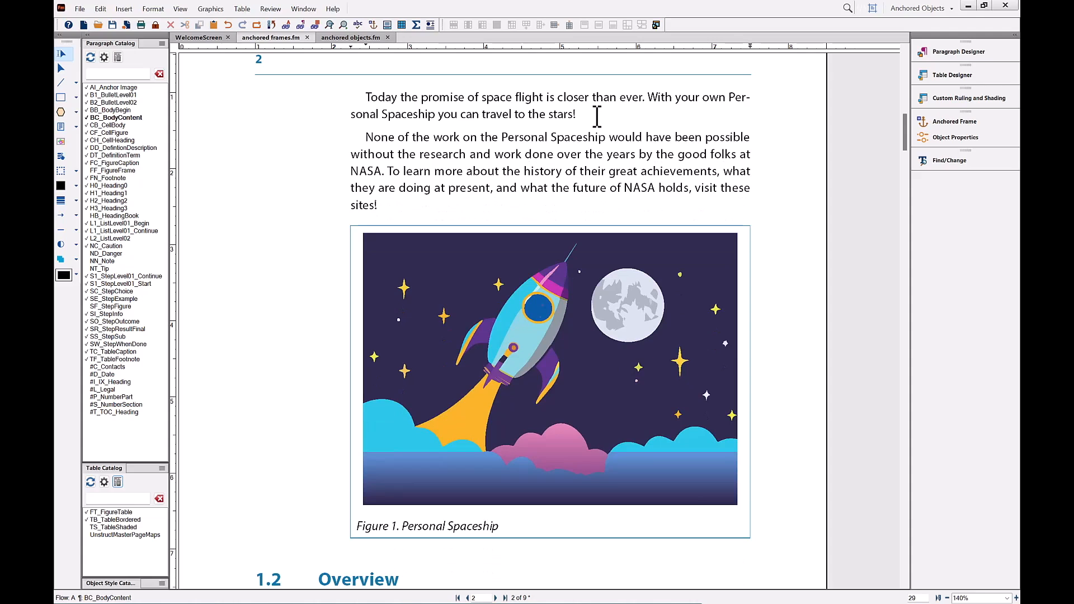
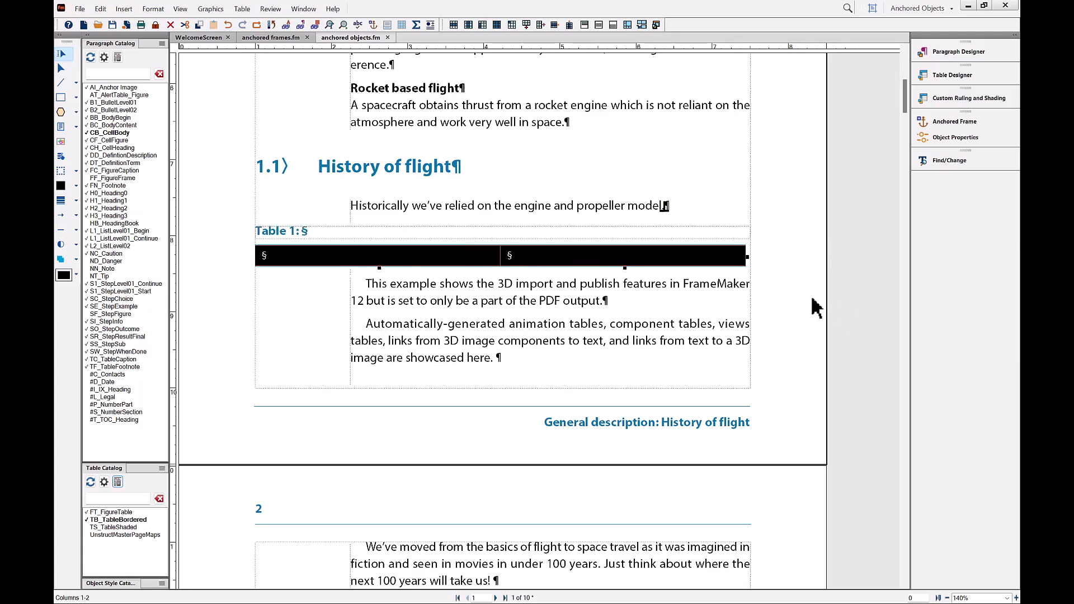
Resize the Table 1 columns so the first fills the side-head area and the second ends at the text column's outer edge
click(493, 263)
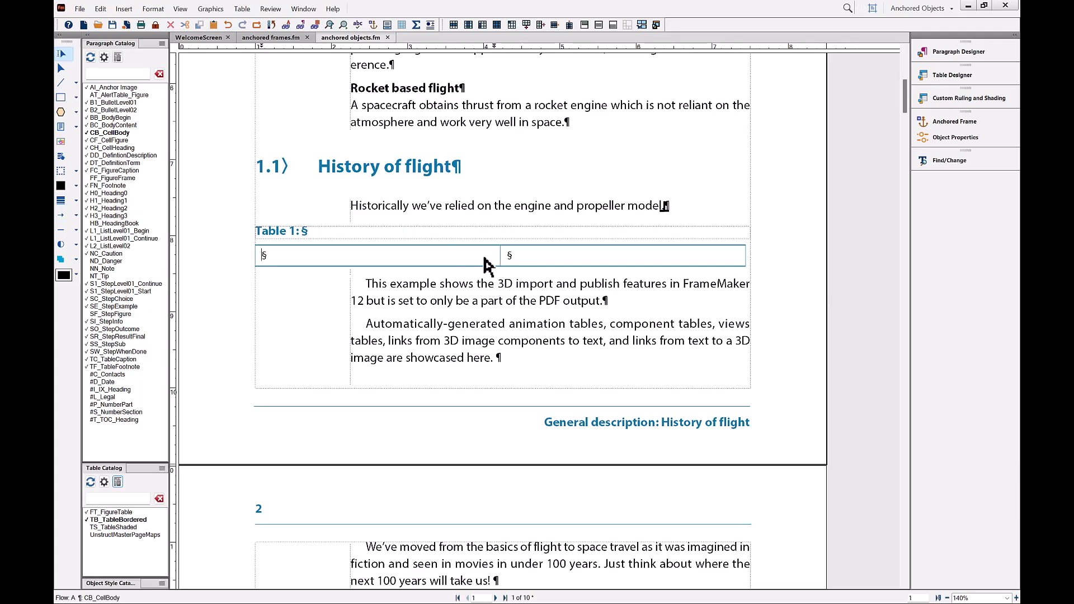
ctrl+click(486, 264)
drag(503, 256, 351, 255)
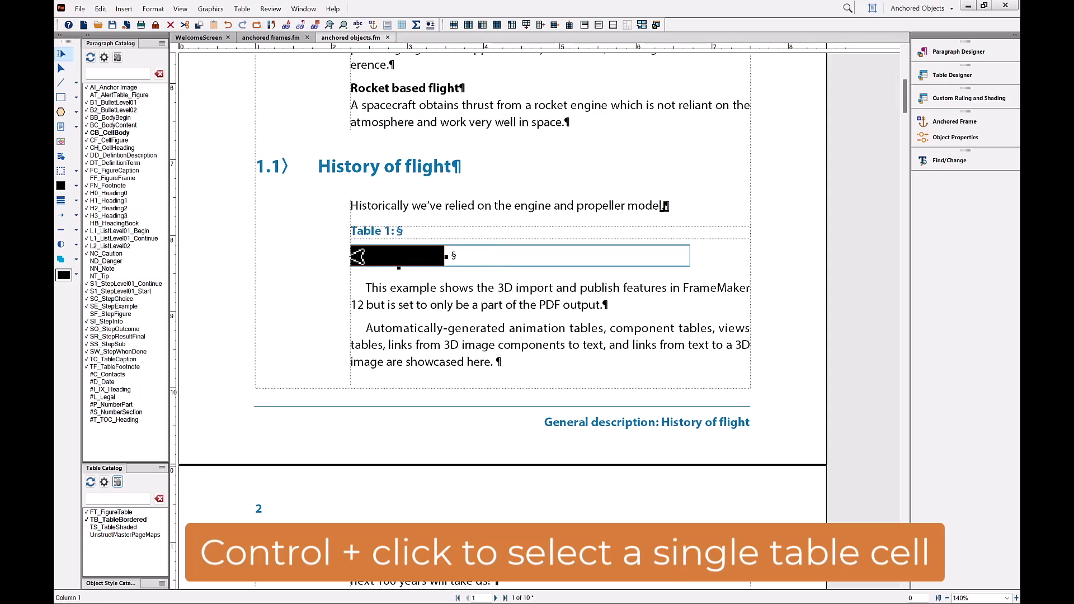
drag(666, 256, 792, 280)
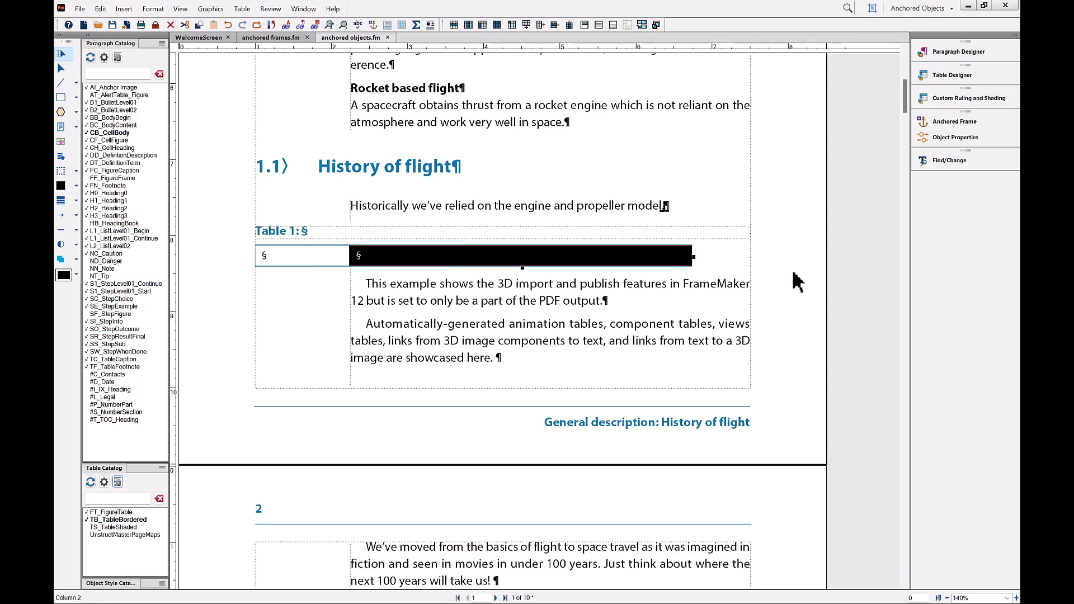
drag(697, 256, 751, 270)
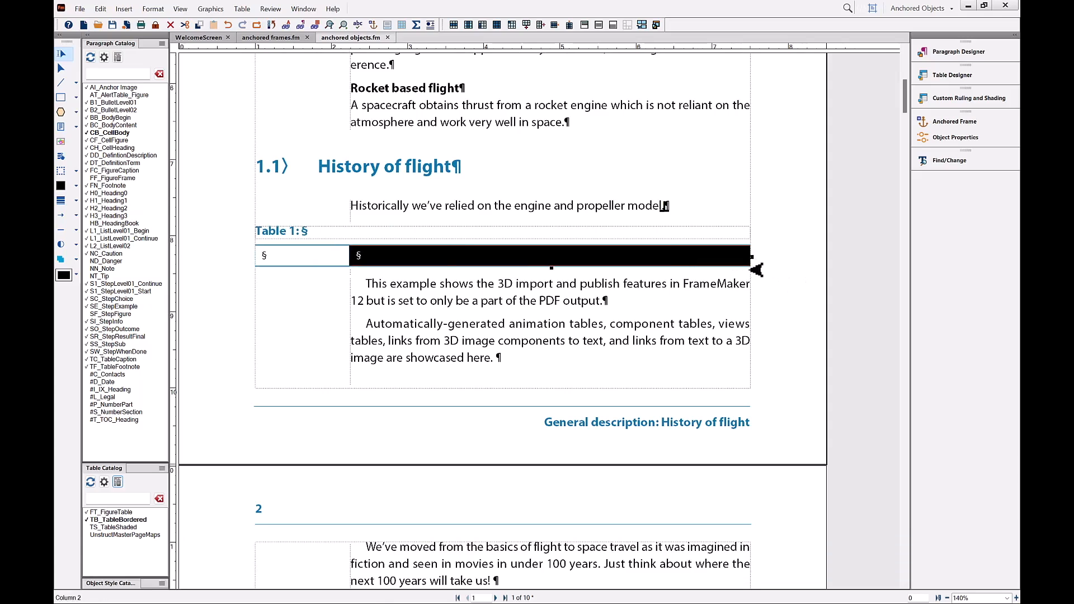
click(784, 274)
click(698, 255)
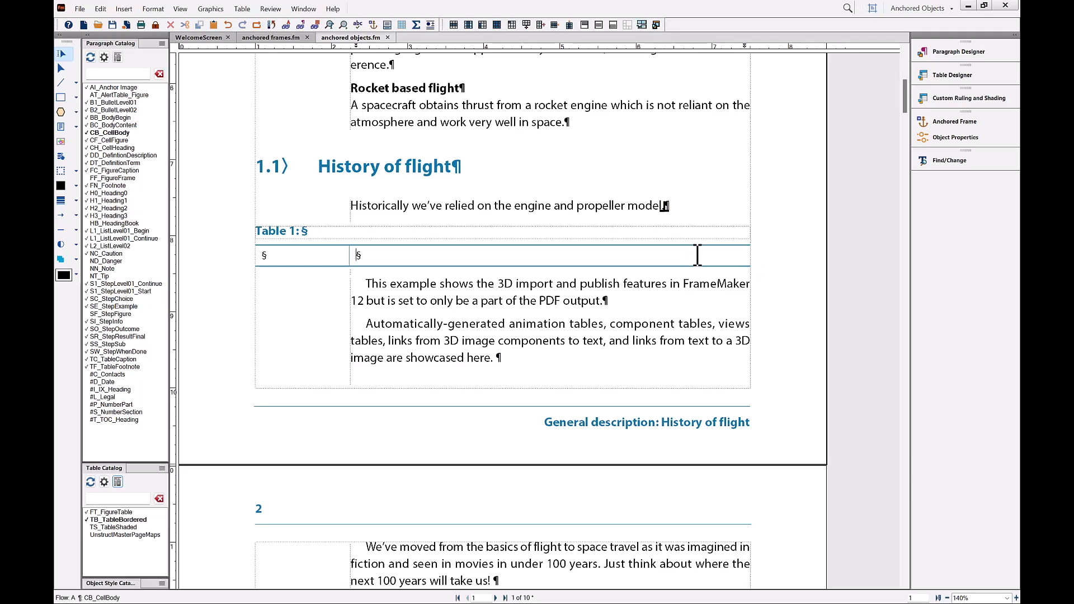
Create a new table style named AT_AlertTable from the resized two-column table
click(943, 73)
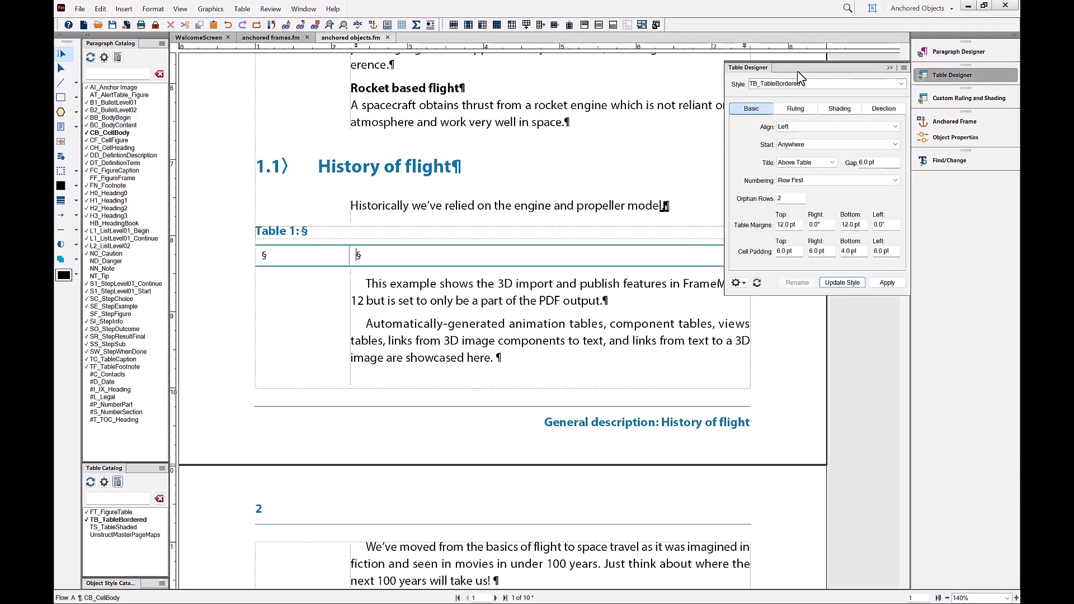
click(834, 85)
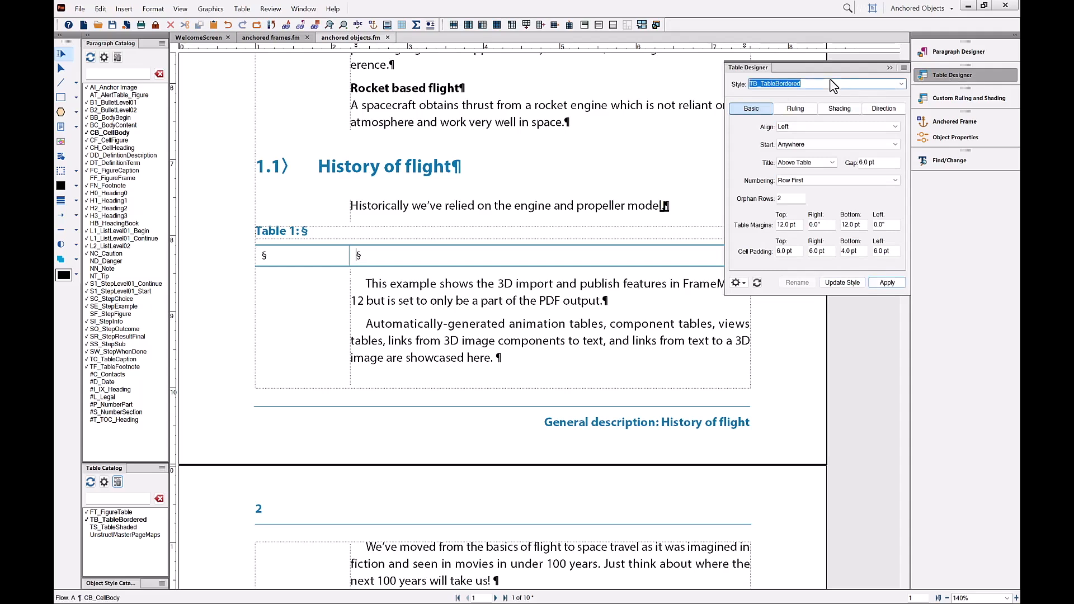
text(AT_AlertTable)
click(839, 283)
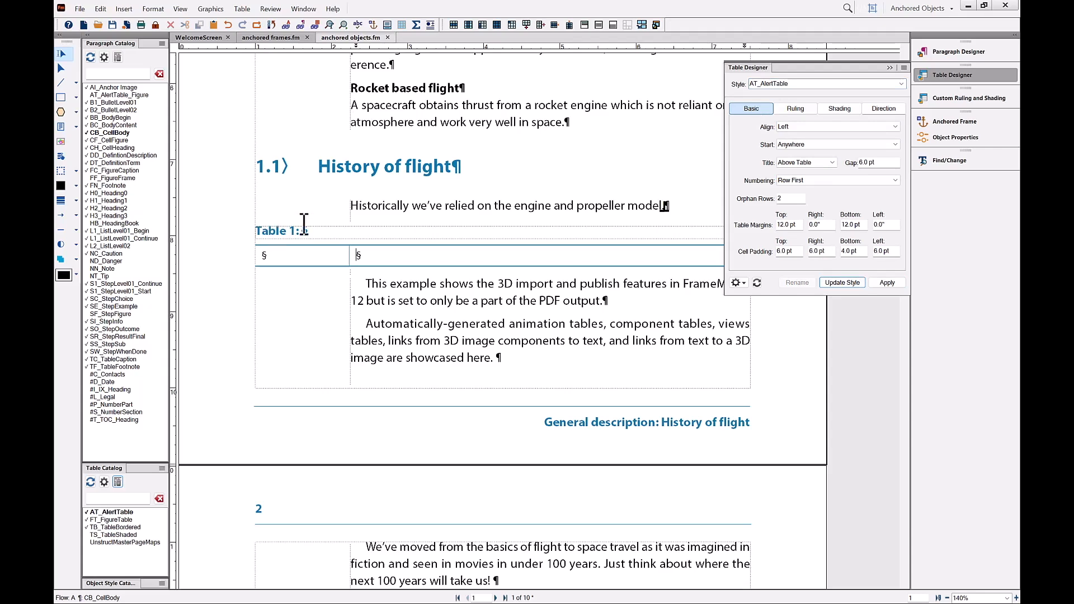
Set the title position to No Title and update the AT_AlertTable style
click(804, 162)
click(800, 192)
click(843, 283)
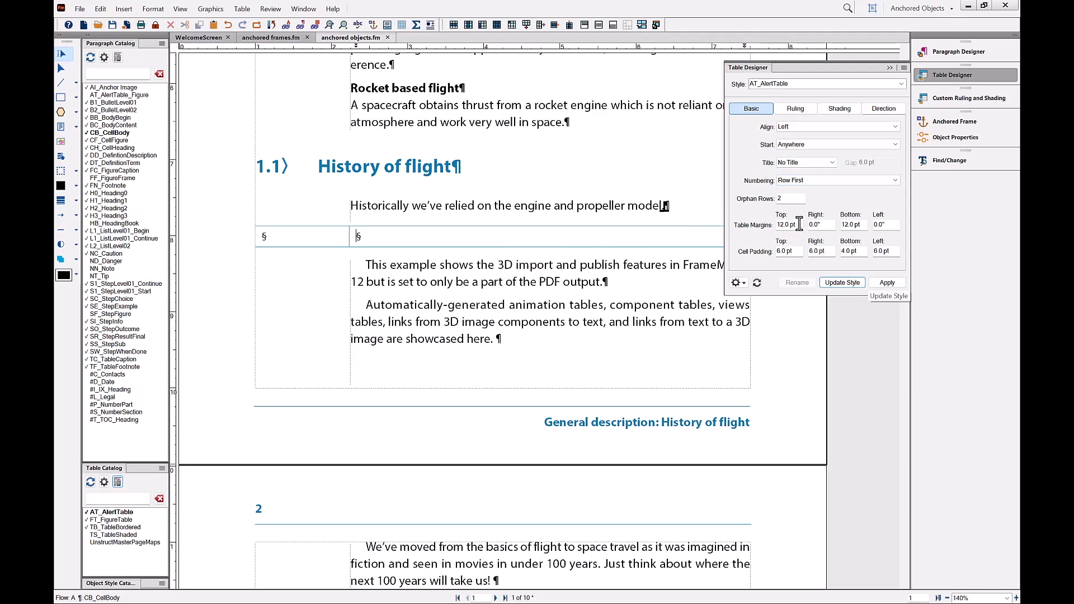
Set the top and bottom table margins to 24 pt and update the AT_AlertTable style
drag(794, 225, 775, 229)
text(24)
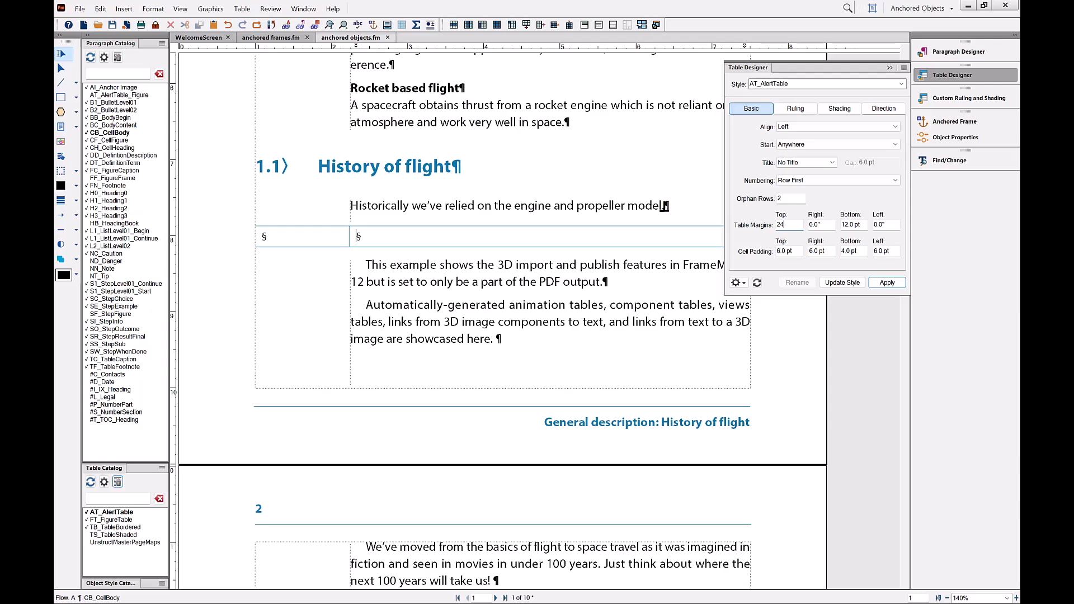
click(856, 283)
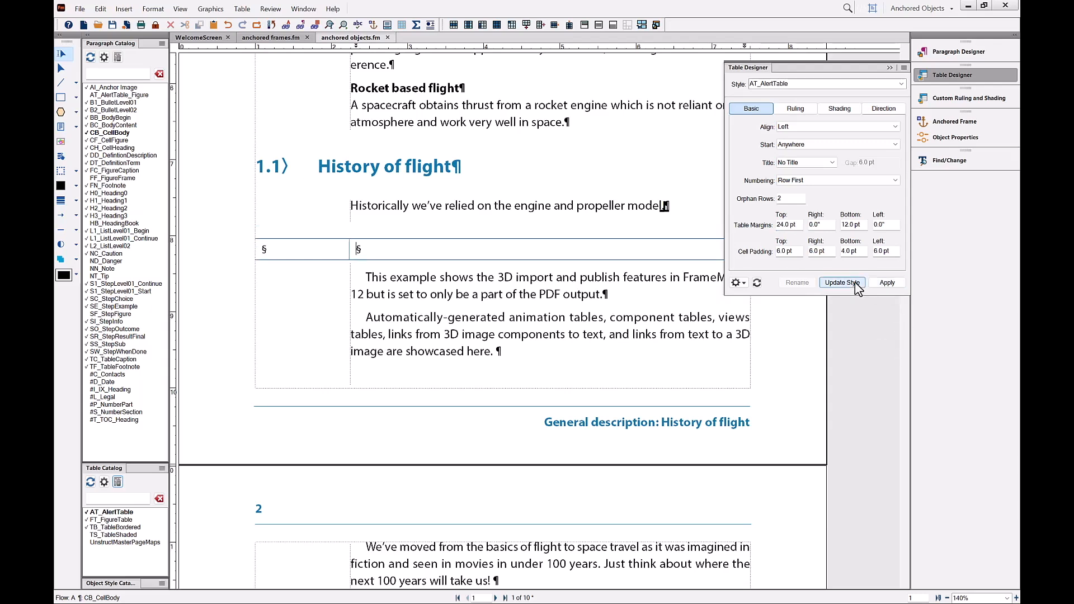
double_click(846, 224)
text(24)
click(843, 285)
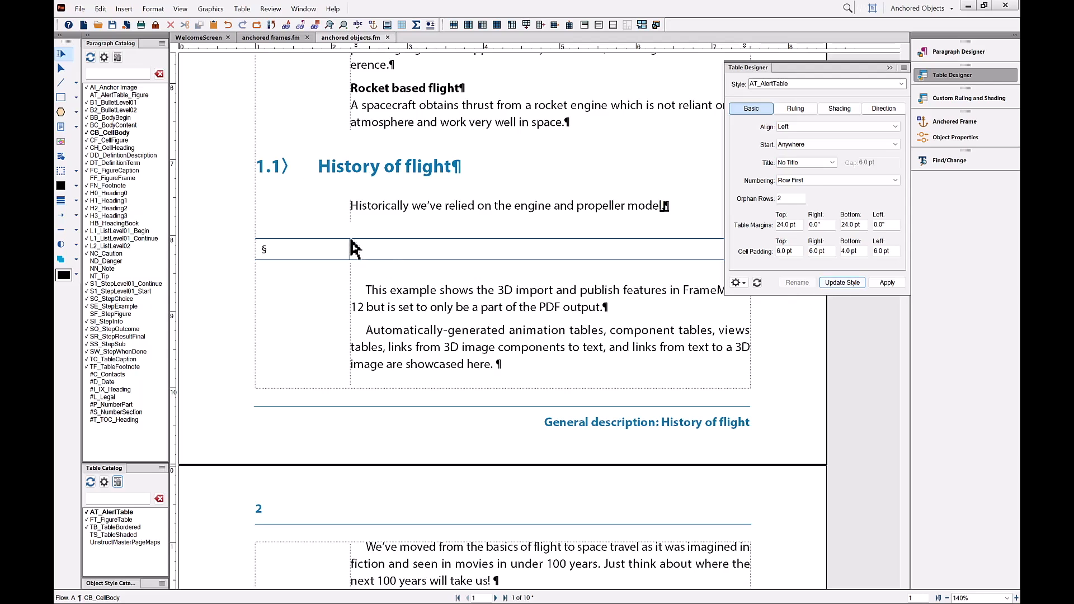
Set the 1st column ruling and the other column rulings to None and update the AT_AlertTable style
click(797, 109)
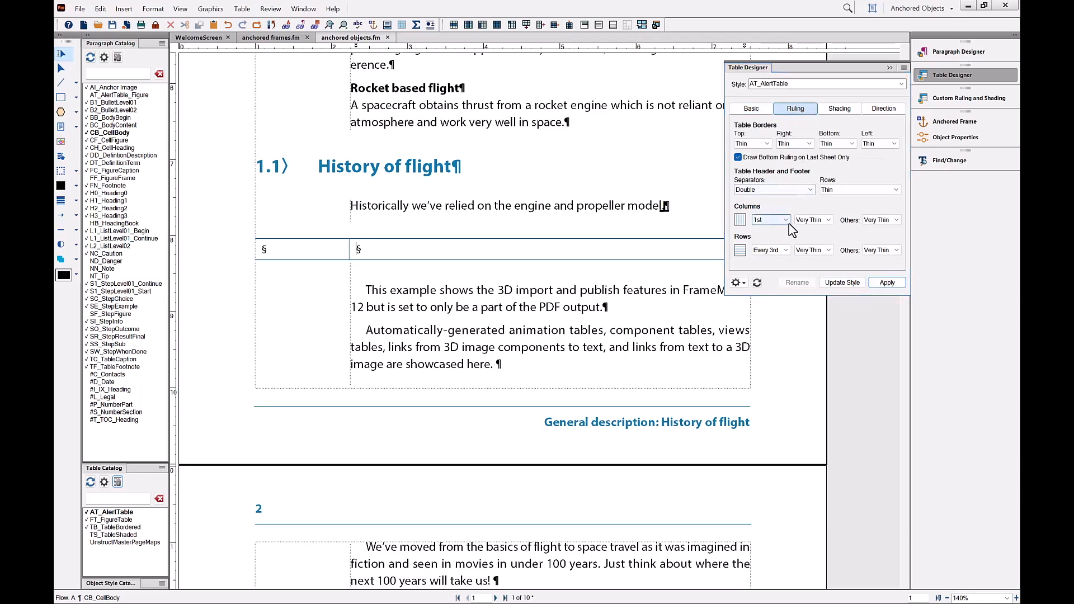
click(815, 222)
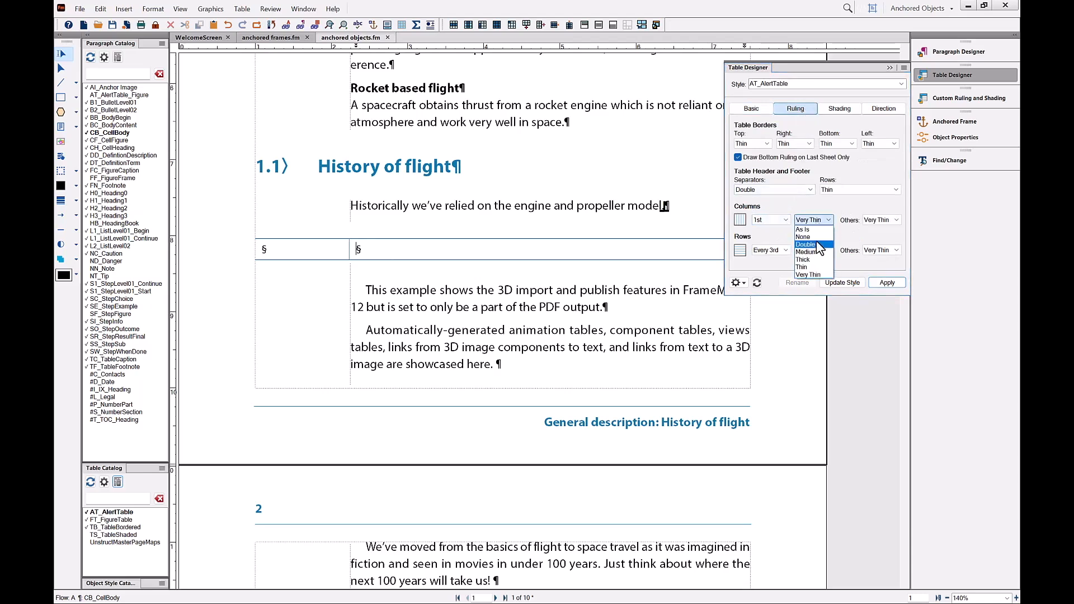
click(816, 237)
click(883, 220)
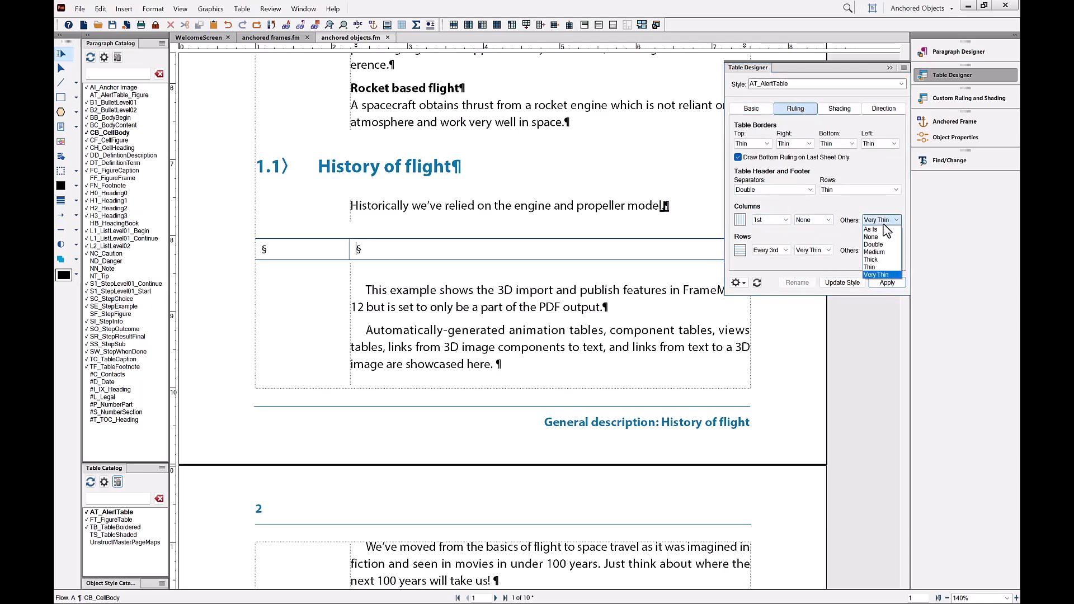
click(872, 237)
click(843, 283)
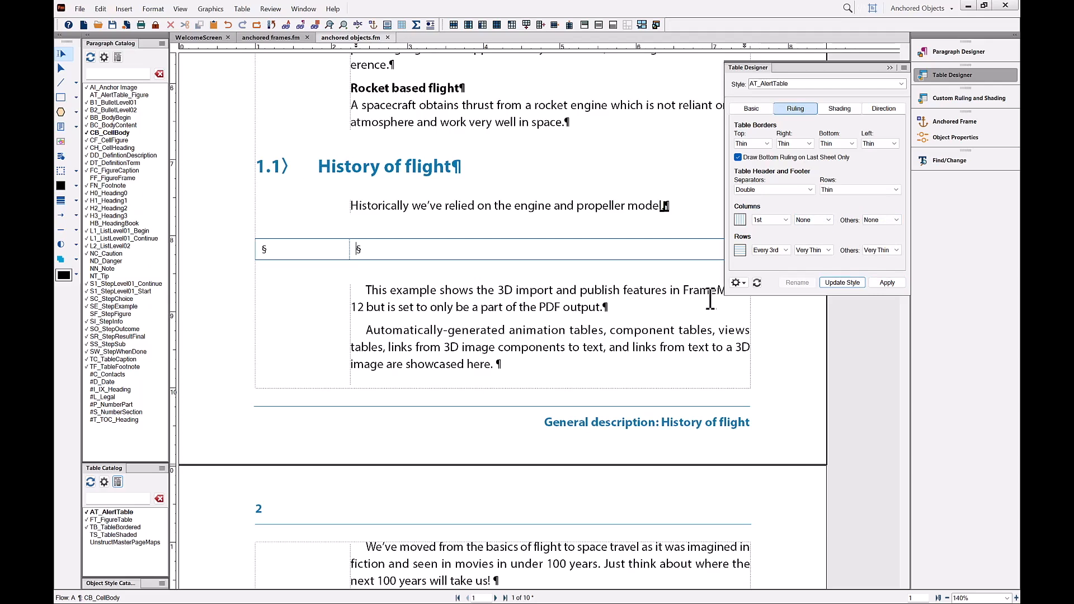
Apply the AT_AlertTable_Figure paragraph format to the first cell and NN_Note to the second, trying NT_Tip there as well
click(318, 250)
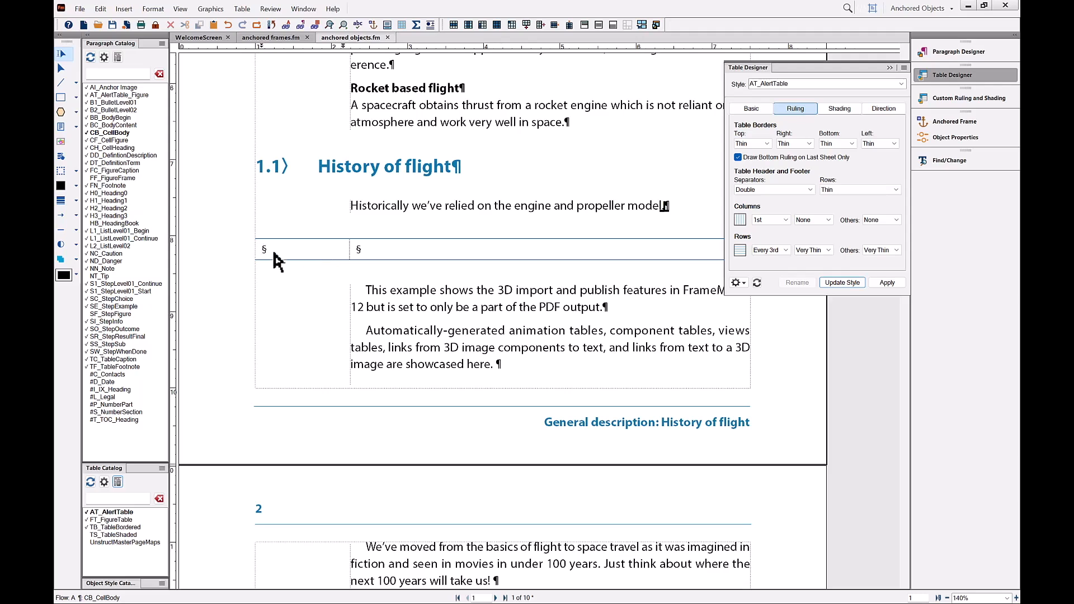
click(109, 95)
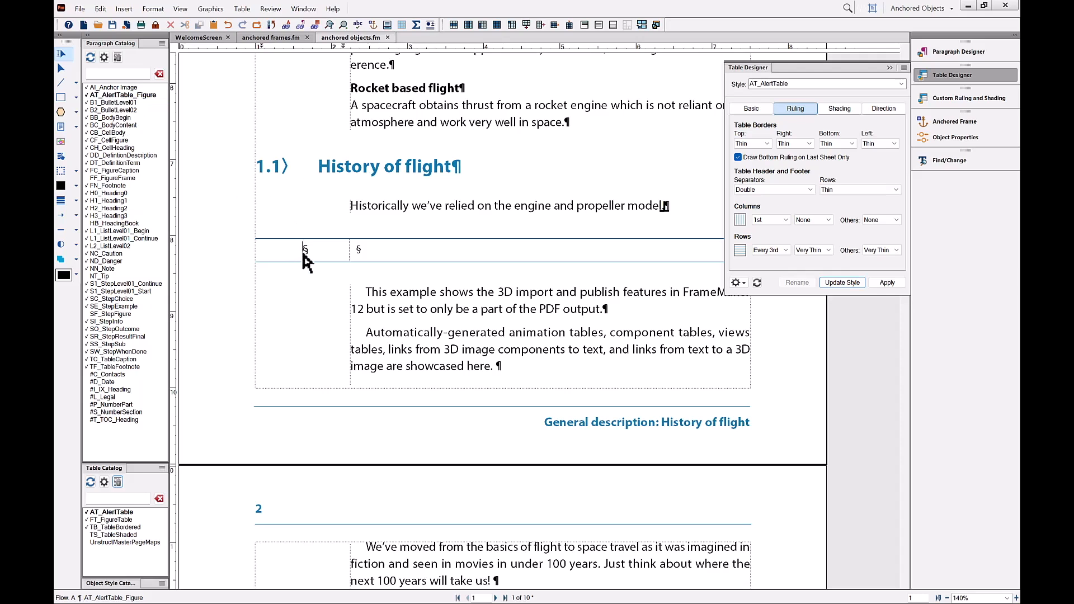
click(377, 251)
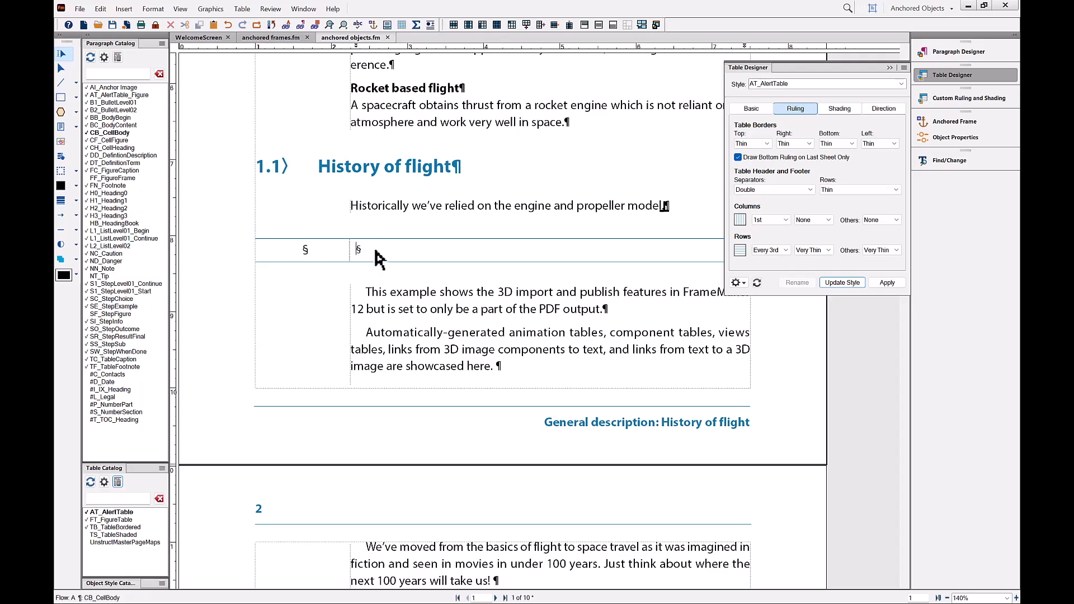
click(105, 269)
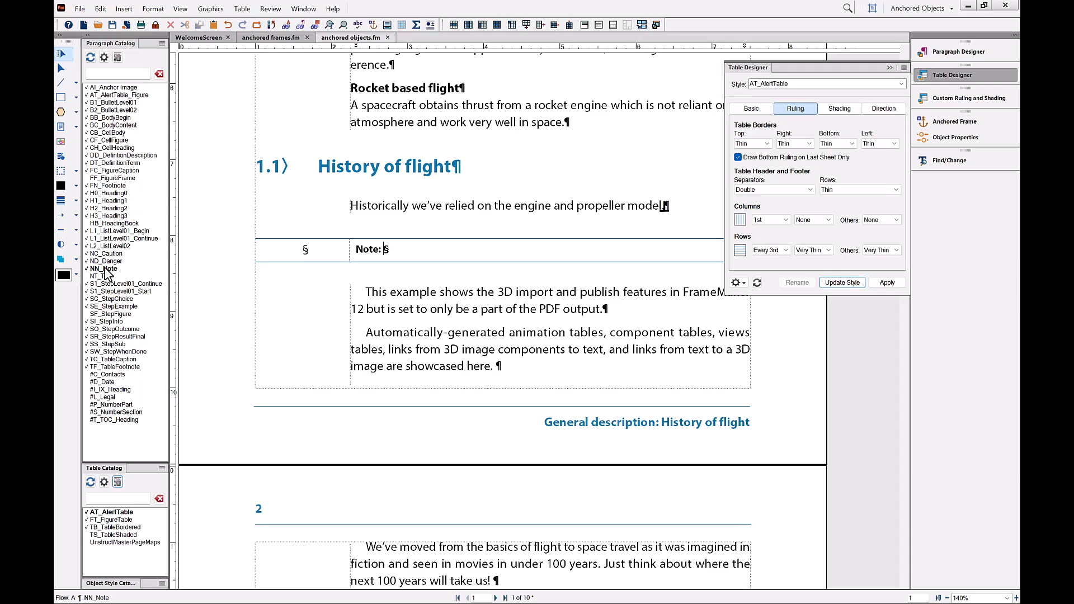
click(107, 277)
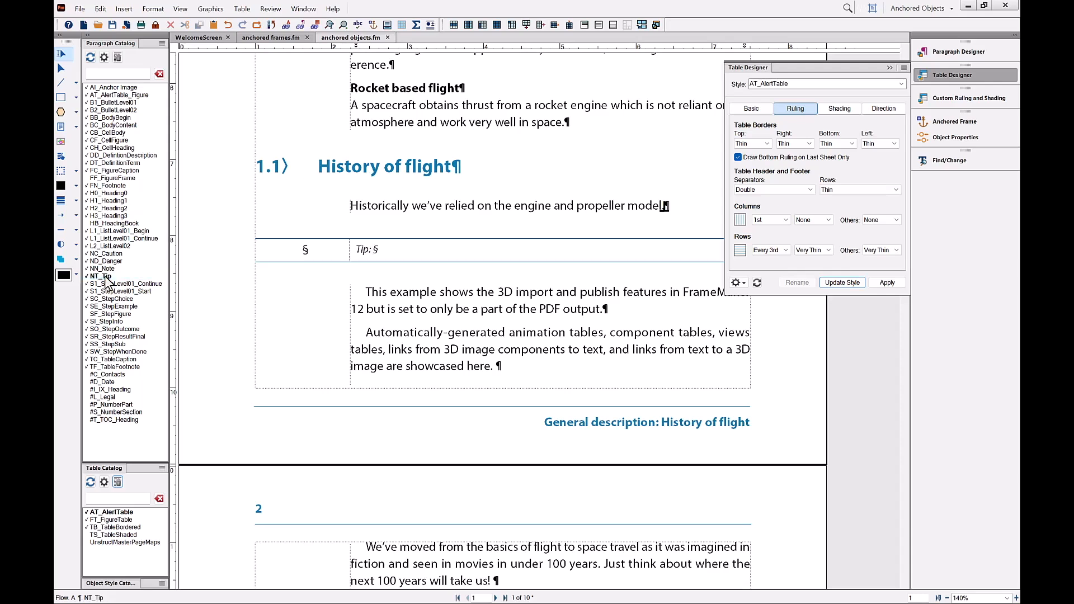
click(104, 269)
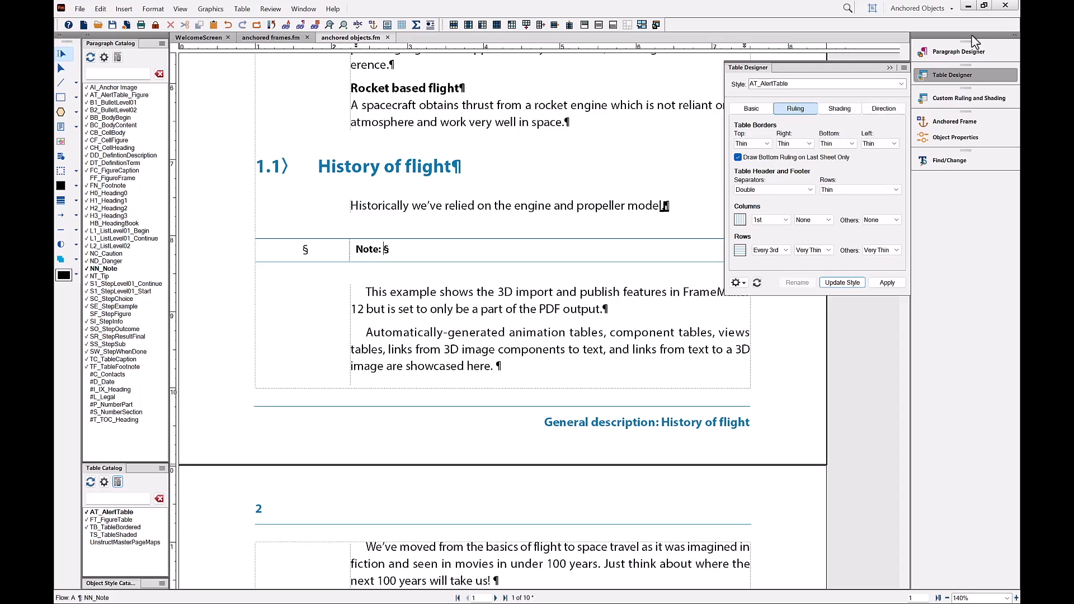
Set the frame above the paragraph to Danger for the AT_AlertTable_Figure paragraph format and update the style
click(961, 53)
click(895, 86)
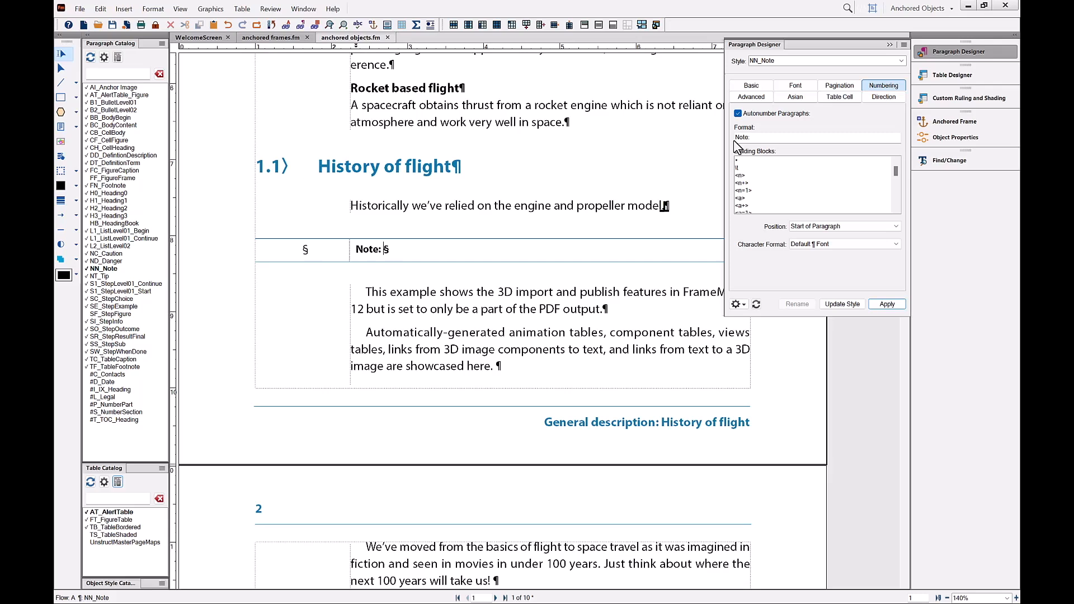
click(292, 250)
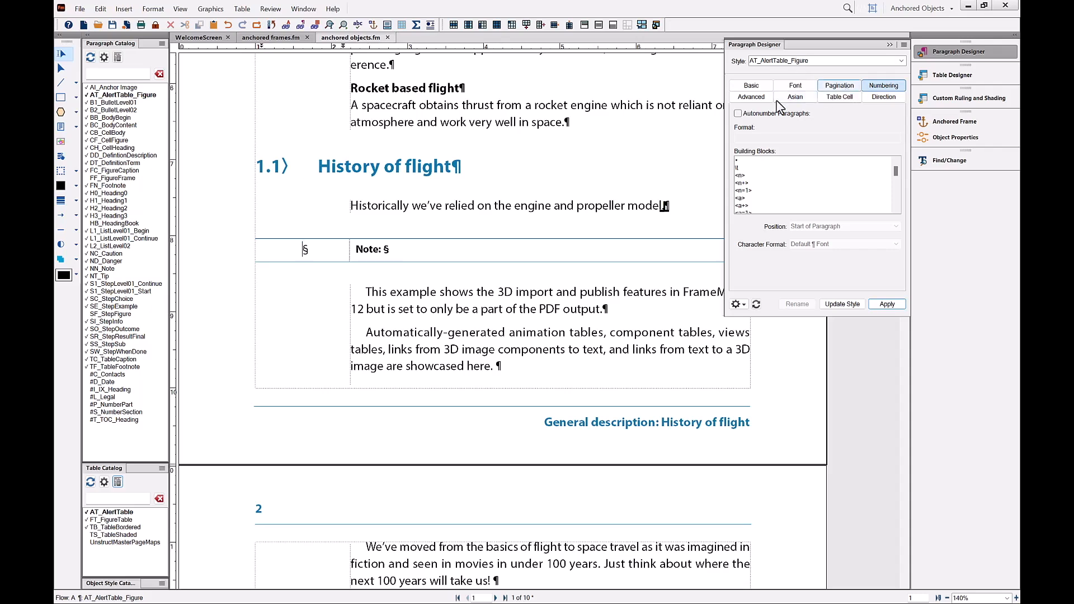
click(752, 97)
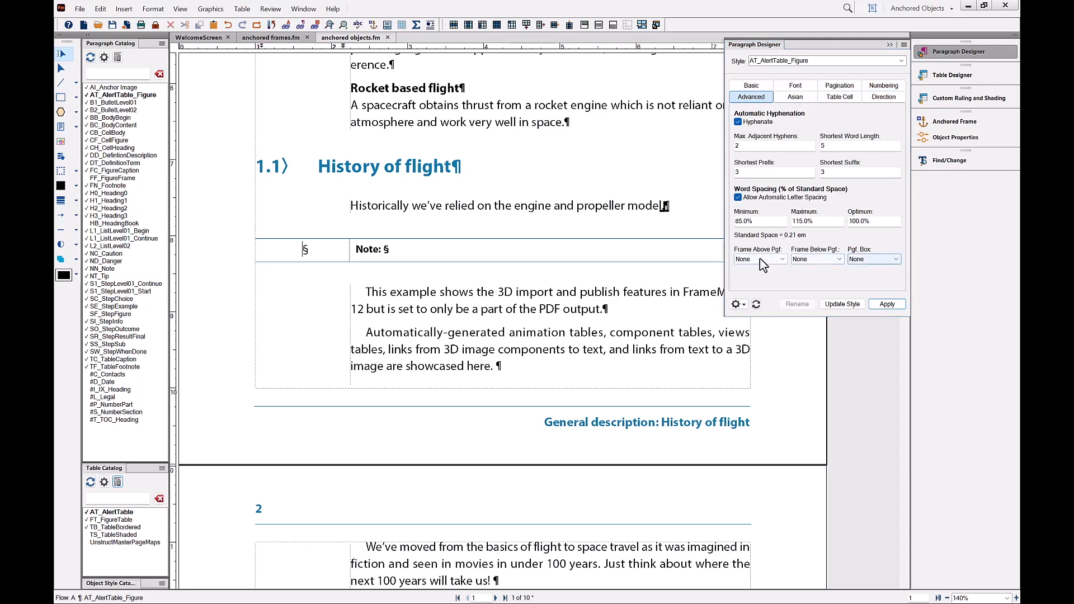
click(785, 260)
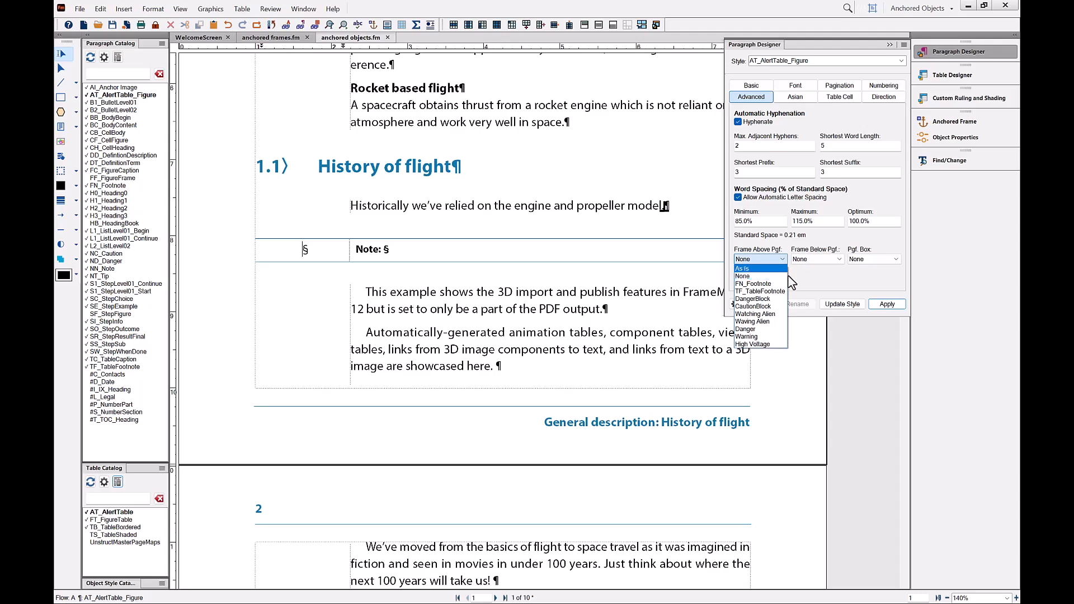
click(778, 335)
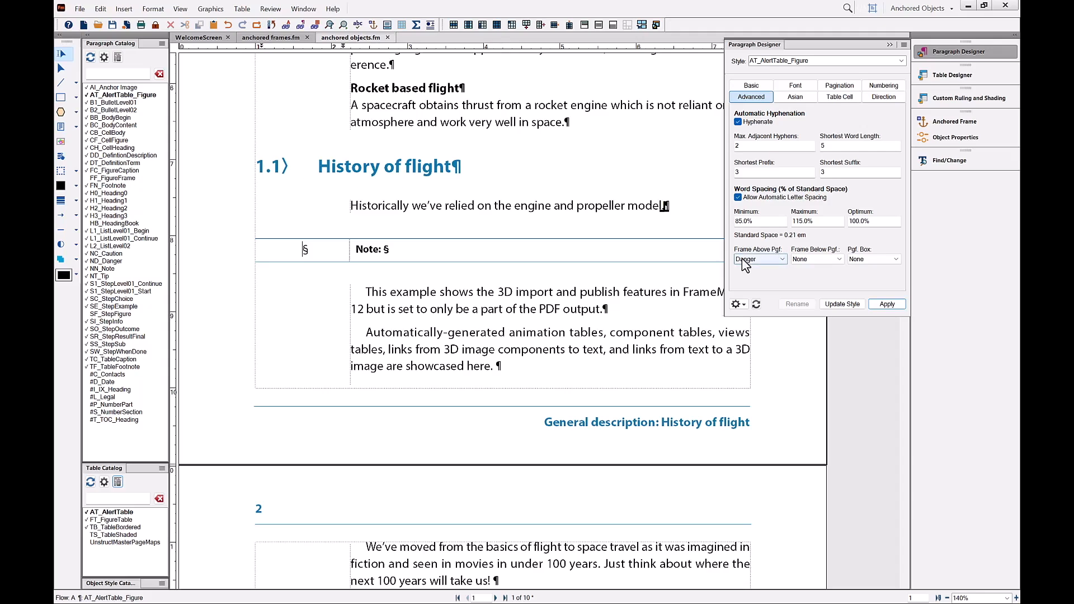
click(852, 304)
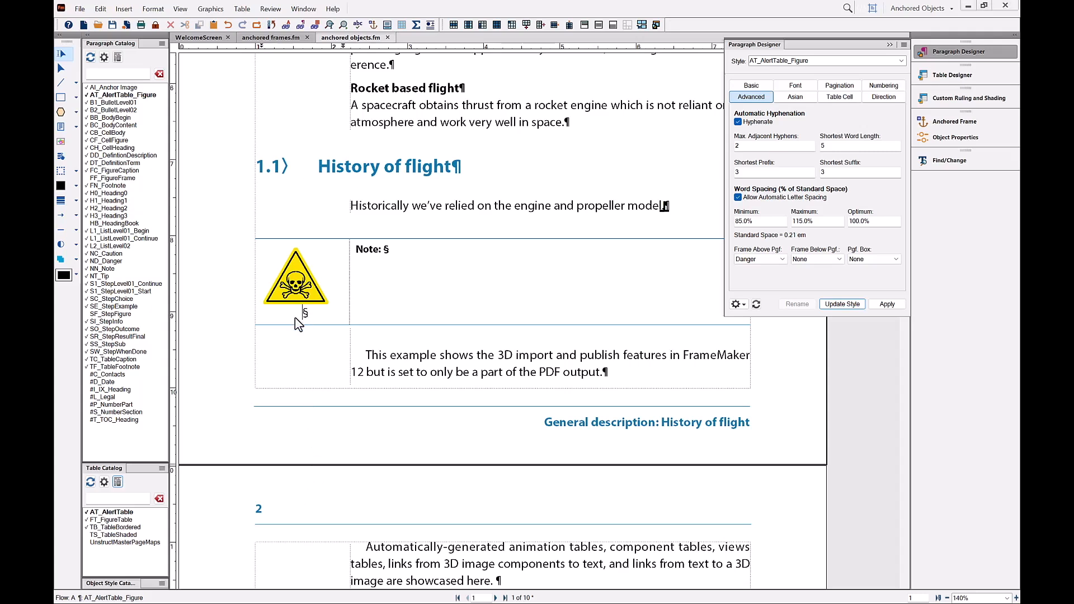
Set the AT_AlertTable_Figure font size to 2 pt and update the style
click(785, 86)
click(874, 121)
text(2)
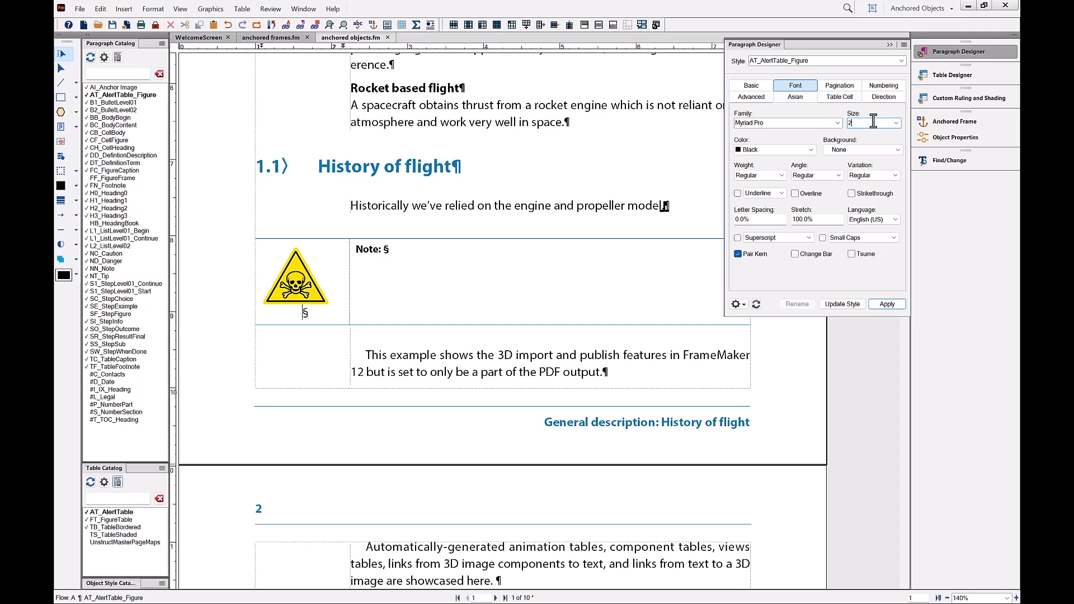
click(850, 305)
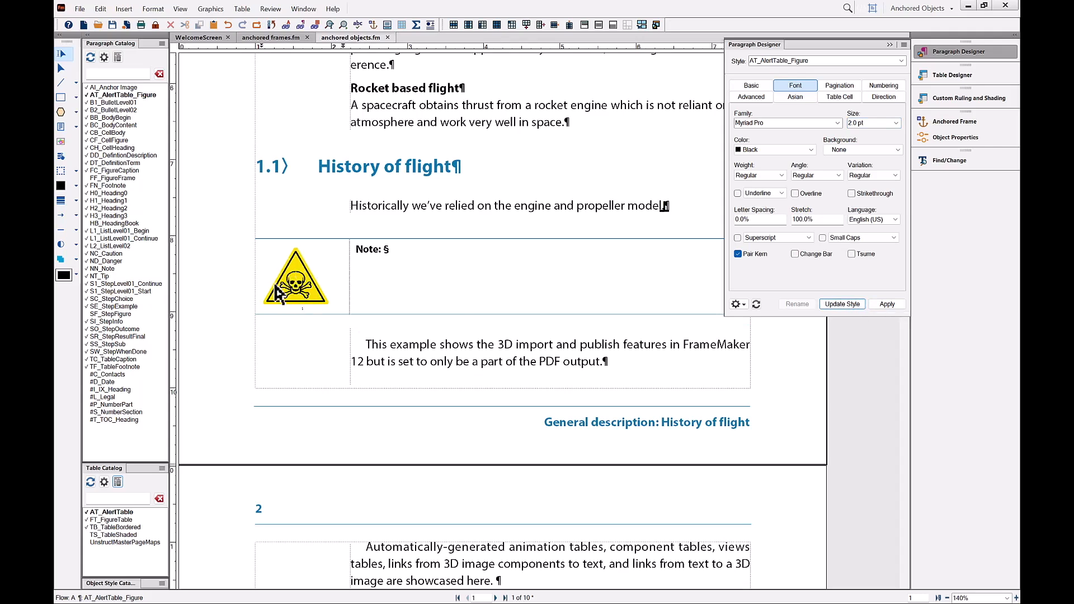
Examine the Danger, Waving Alien and Watching Alien graphic frames on the reference pages, and return to the body pages
click(984, 77)
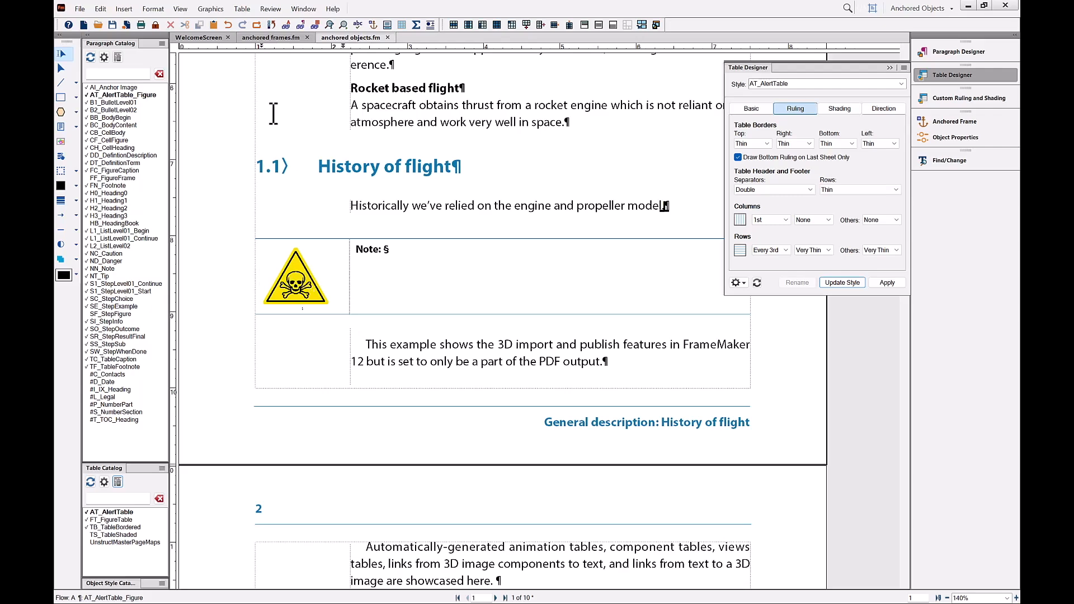
click(180, 9)
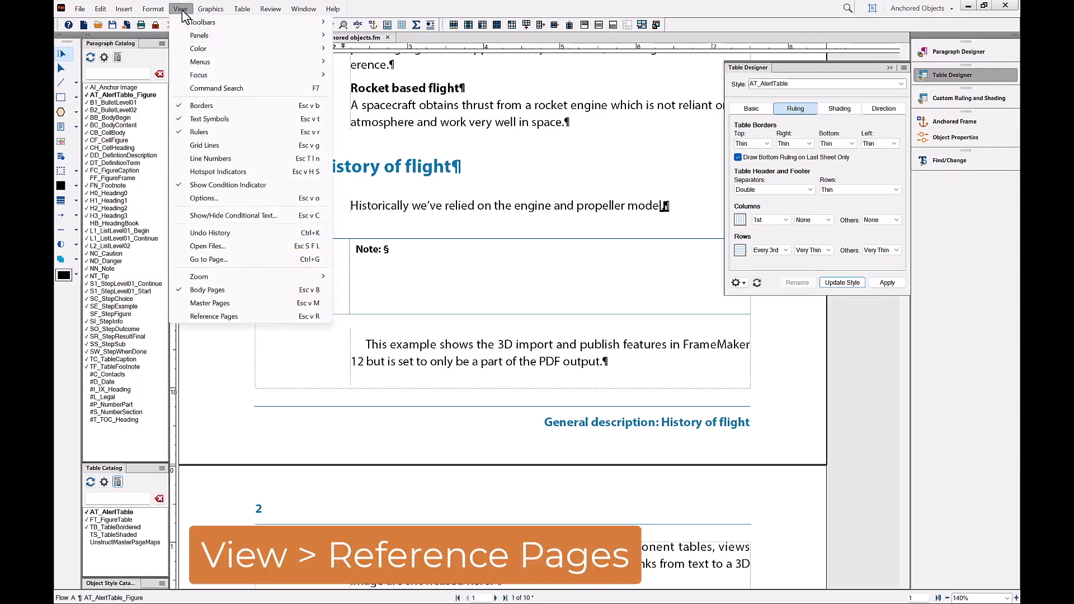
click(199, 317)
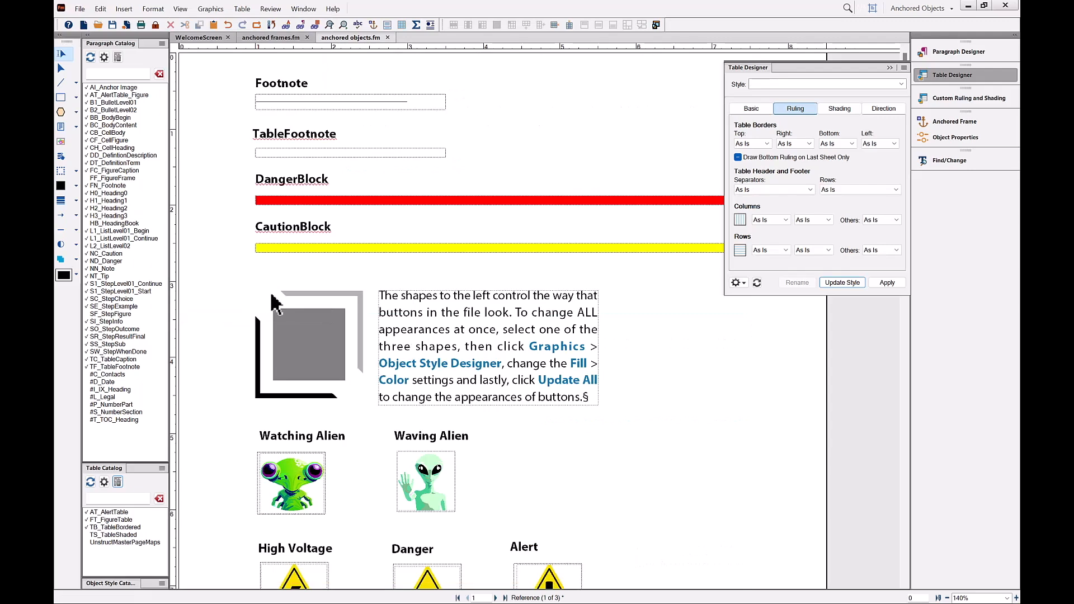
scroll(271, 285, down, 5)
scroll(274, 294, down, 3)
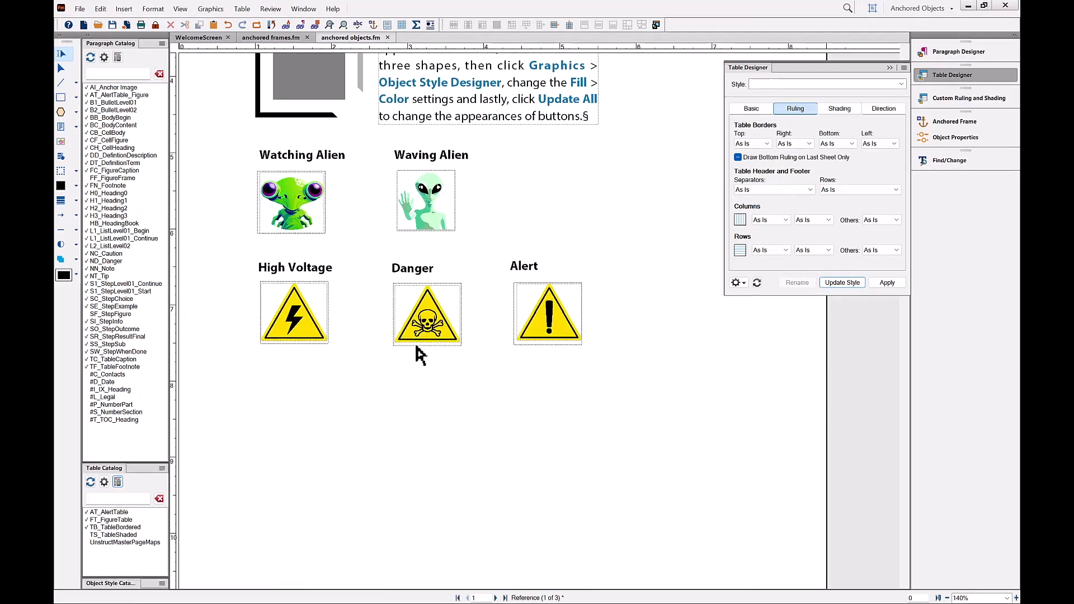
click(421, 351)
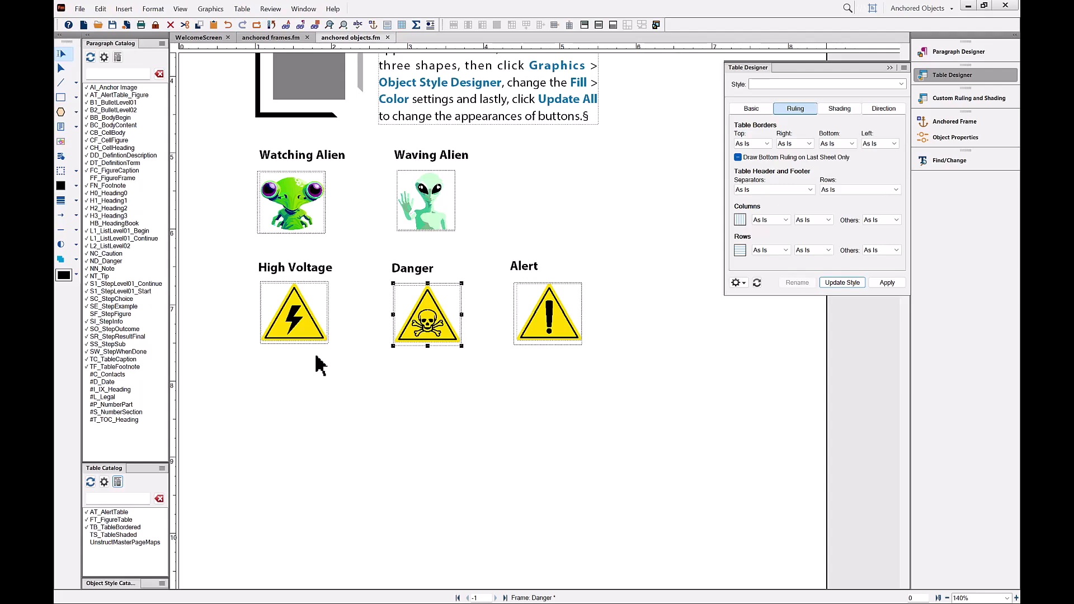
click(447, 229)
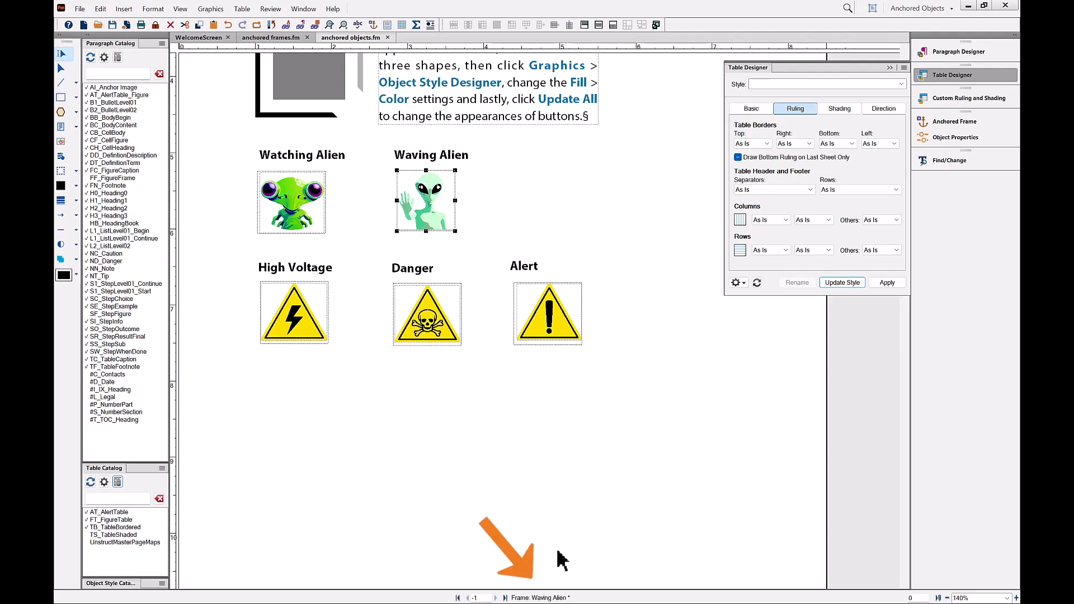
click(306, 232)
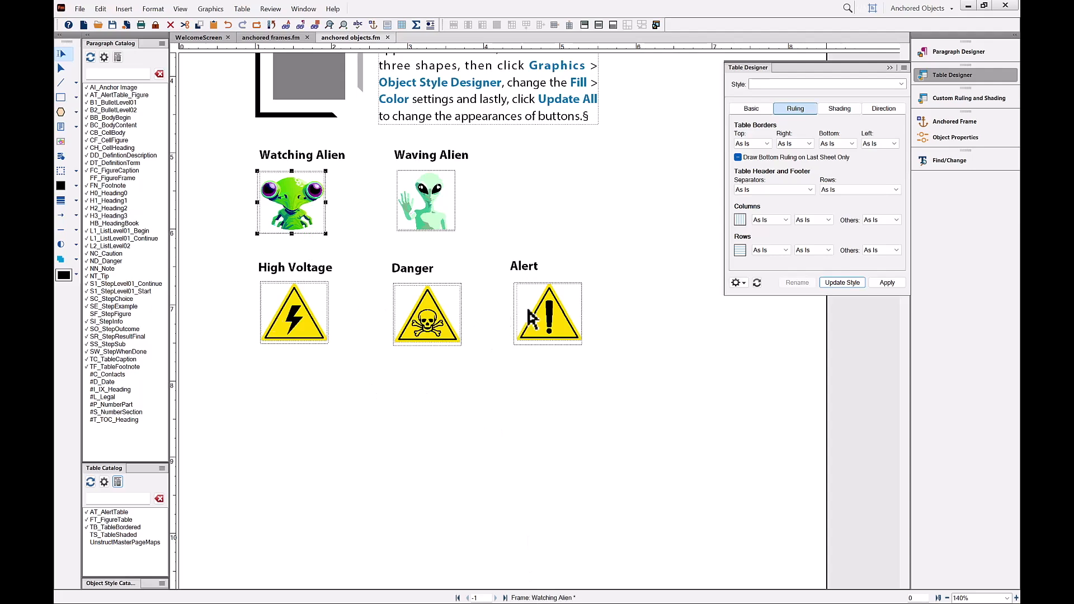
click(180, 9)
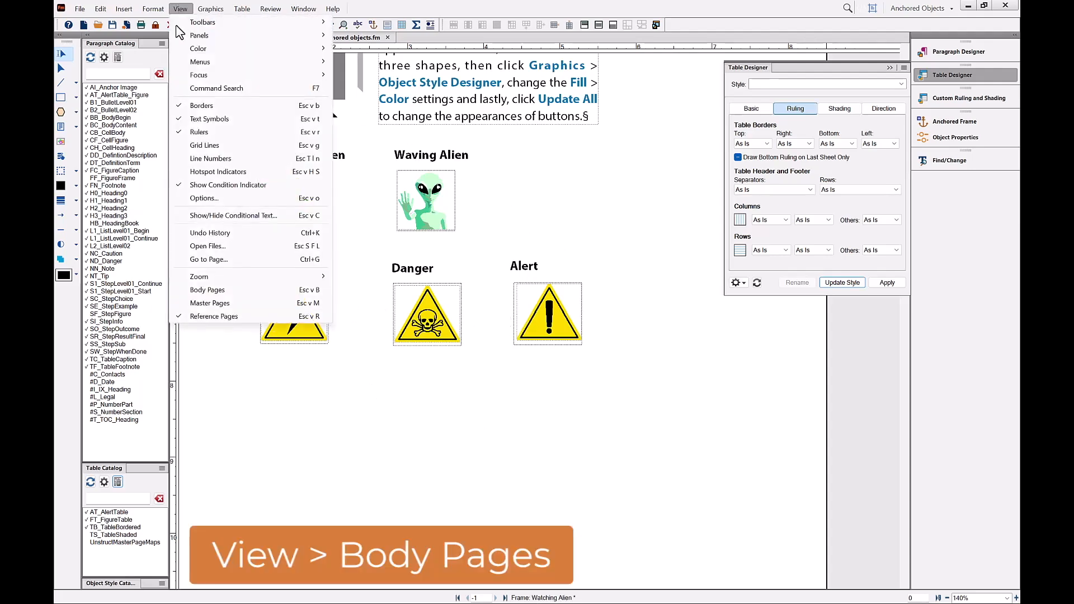
click(201, 290)
Set the frame above the paragraph to Waving Alien for the alert table's icon cell and update the AT_AlertTable_Figure style
scroll(453, 318, down, 10)
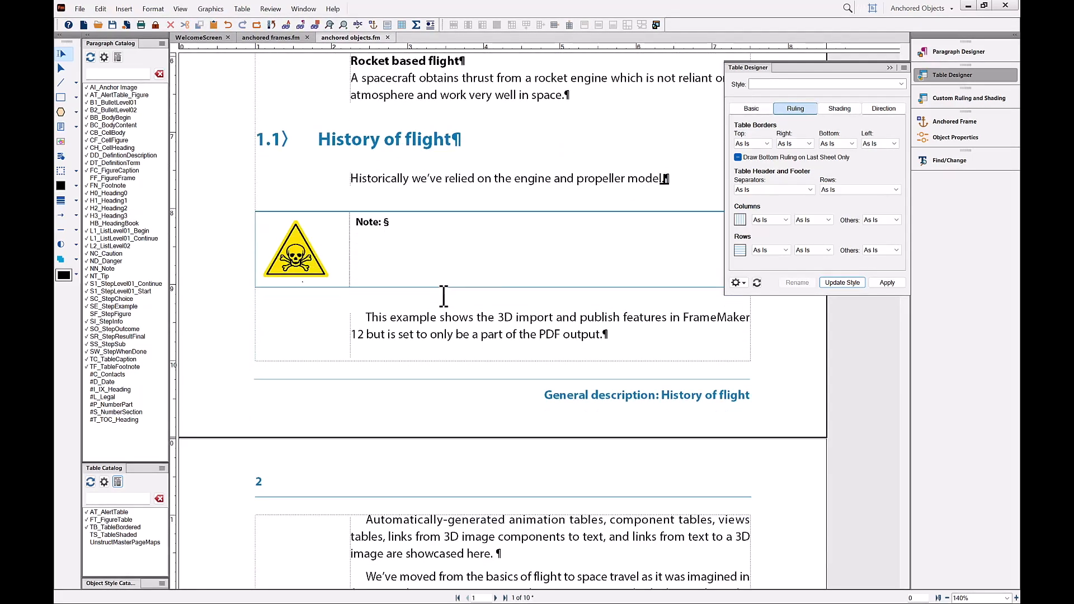
scroll(444, 296, down, 2)
click(309, 227)
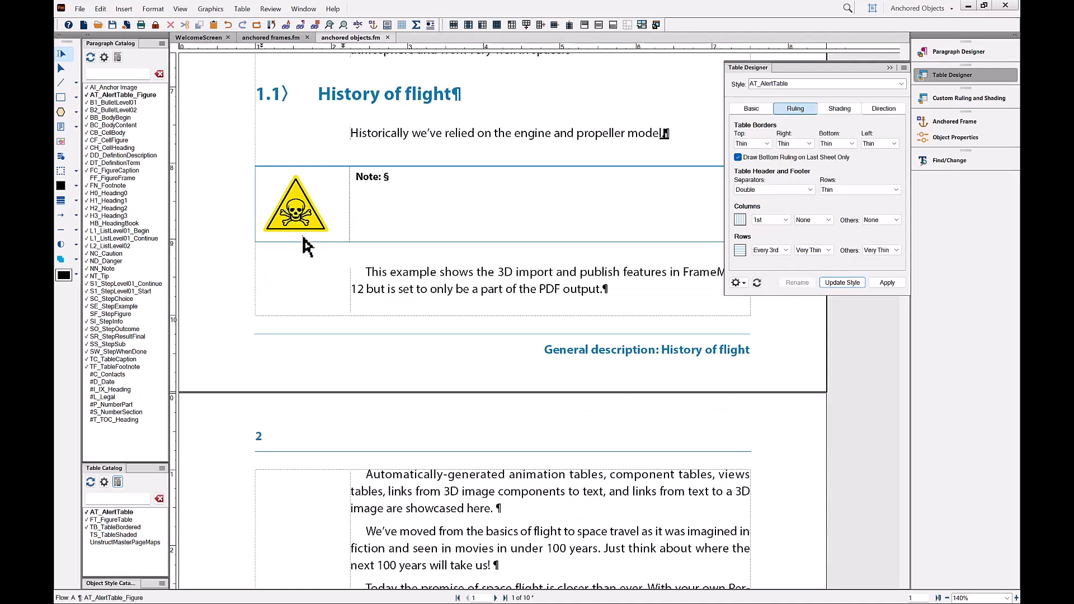
click(965, 51)
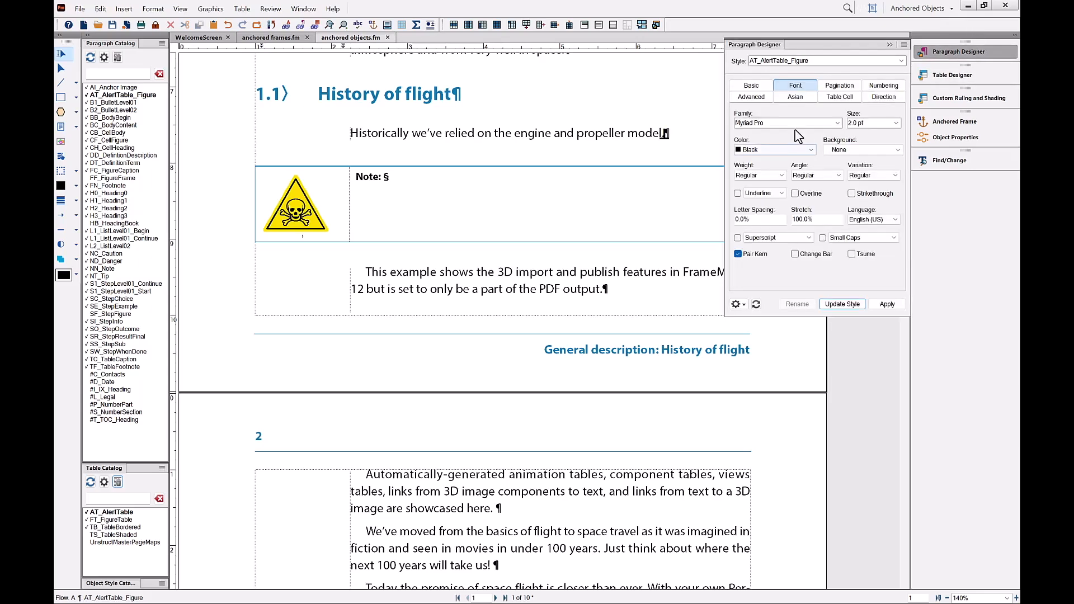
click(751, 97)
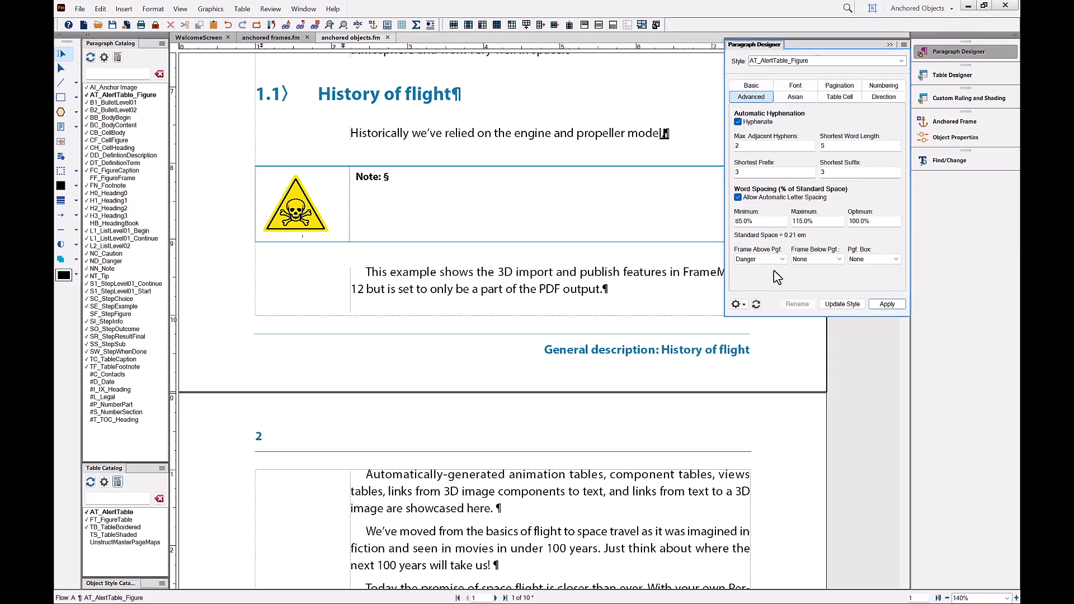
click(783, 261)
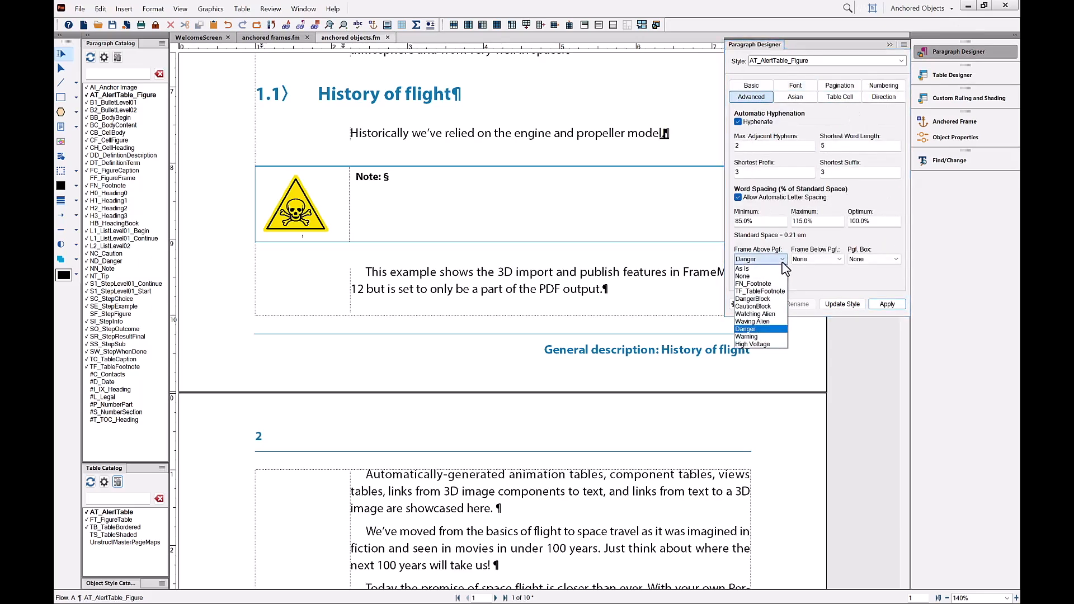
click(763, 321)
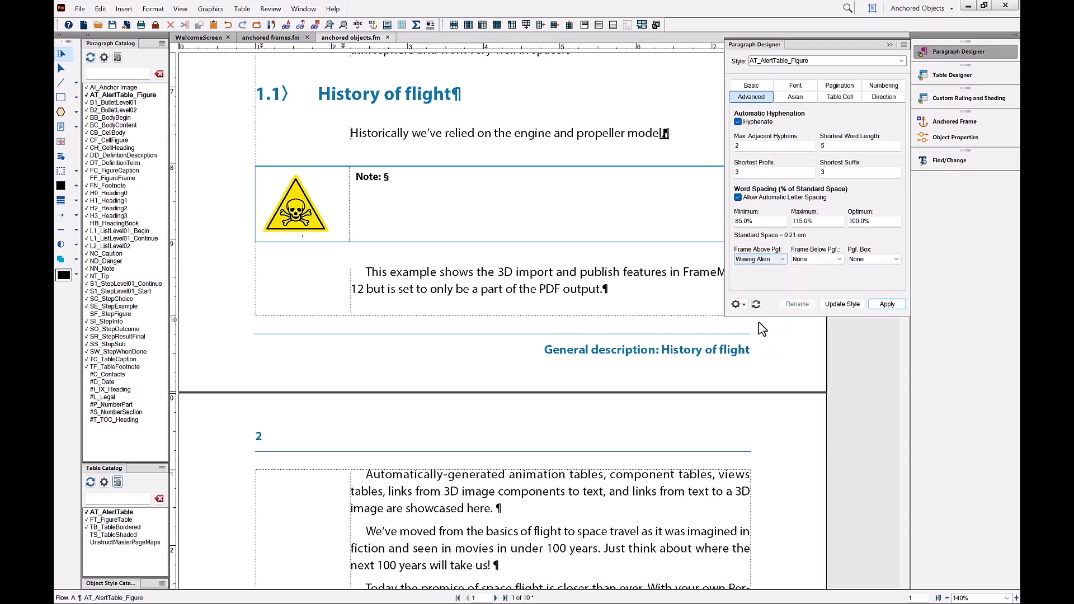
click(855, 306)
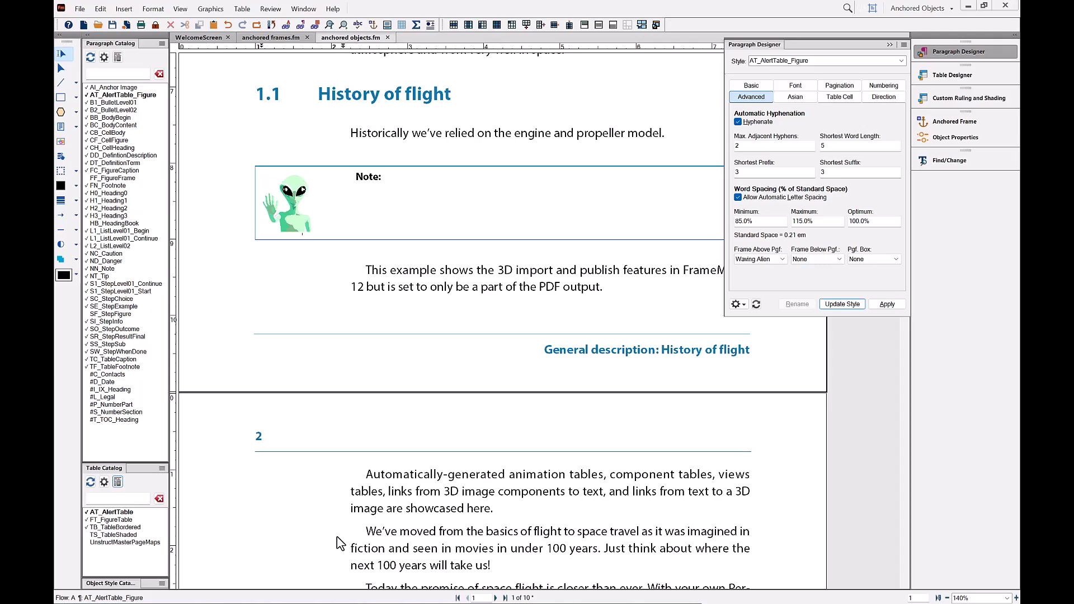
Place the insertion point at the end of page 2's first paragraph and show borders and text symbols
click(509, 508)
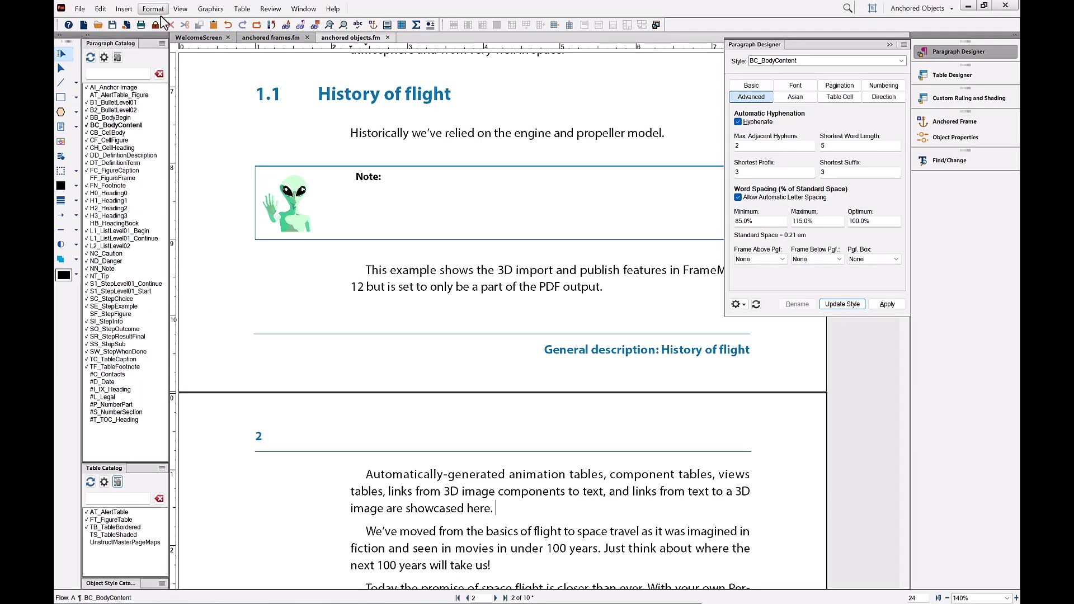
click(179, 11)
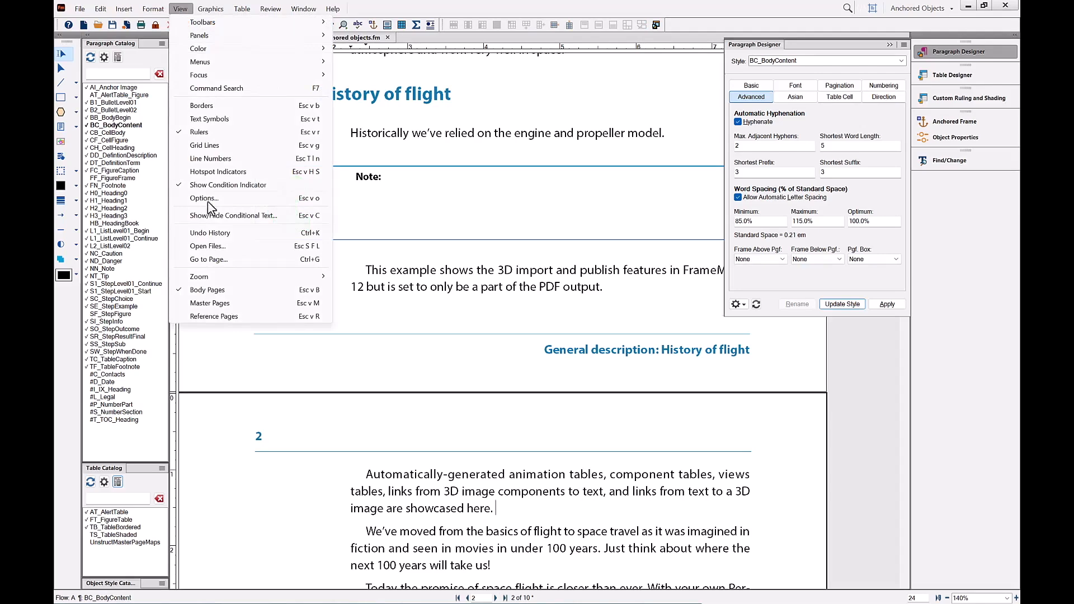
click(212, 106)
click(180, 9)
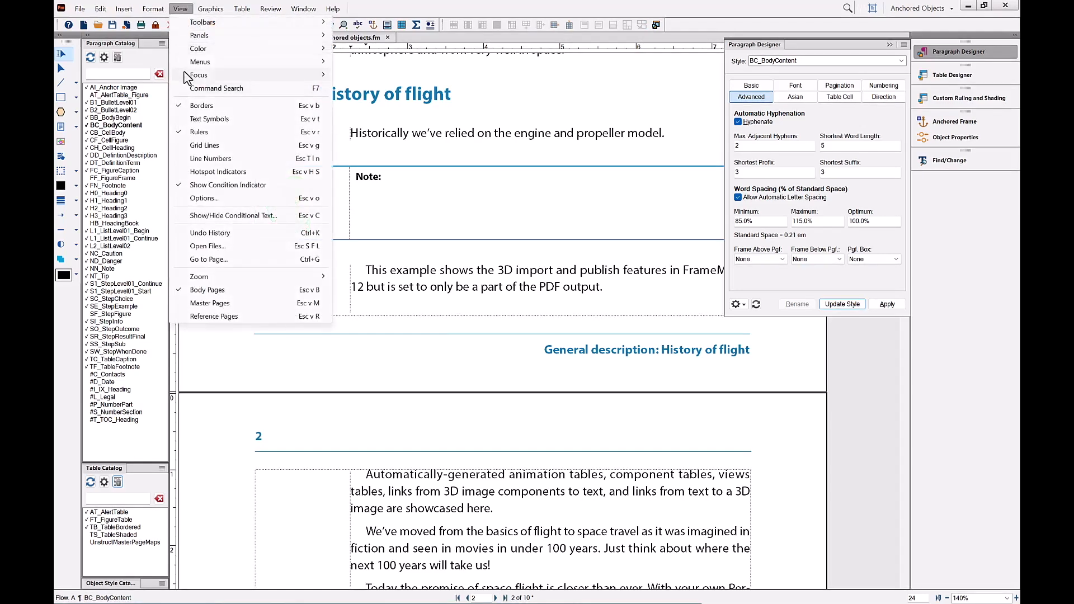
click(190, 120)
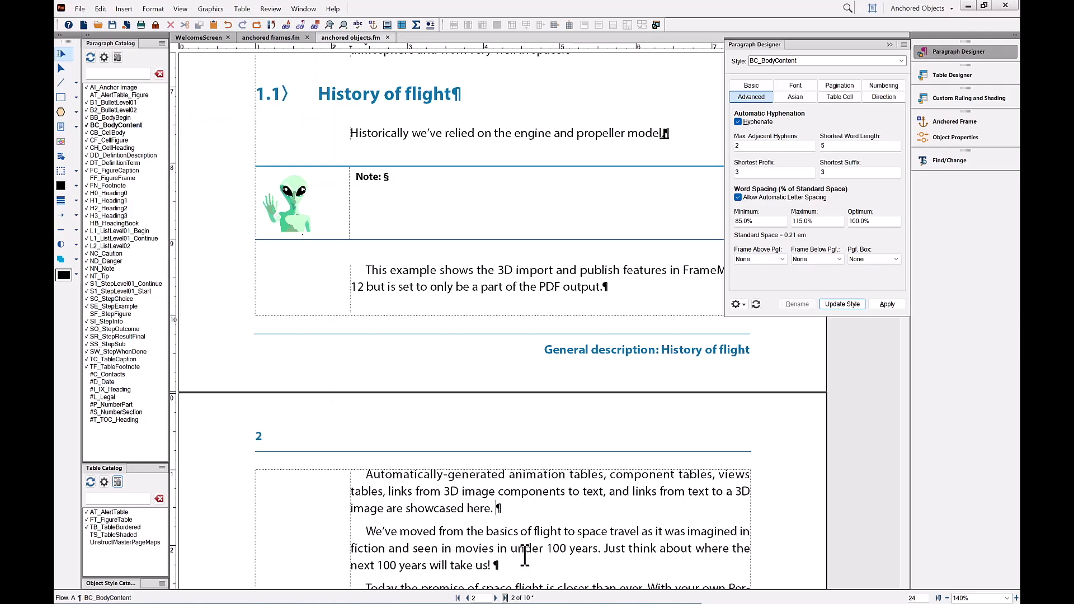
Insert a table in the FT_FigureTable format after the first paragraph on page 2, and check its caption cell's paragraph format
click(242, 9)
click(269, 22)
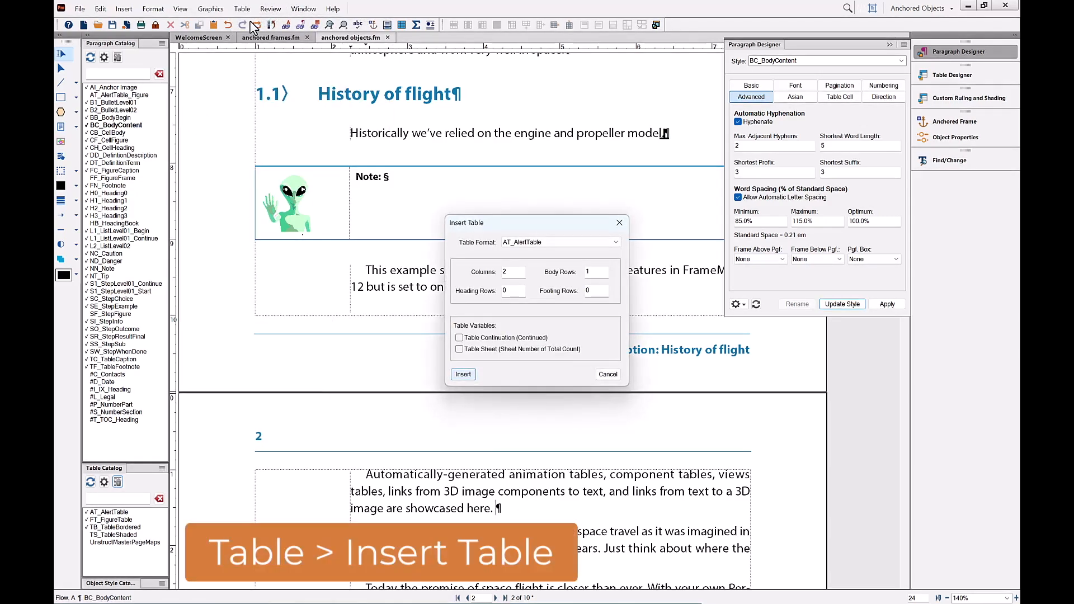
click(548, 242)
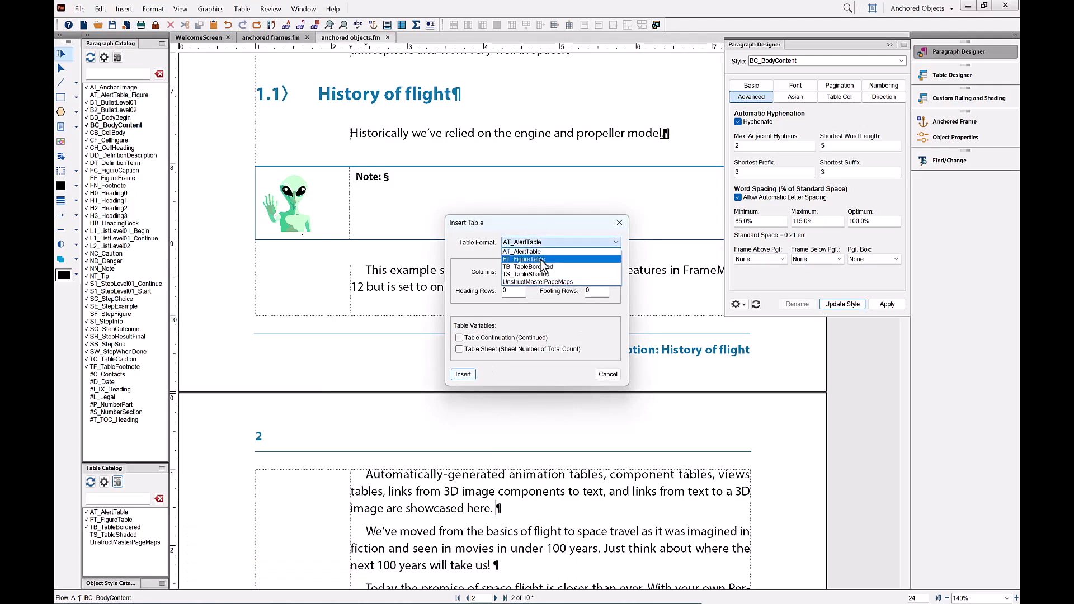
click(526, 260)
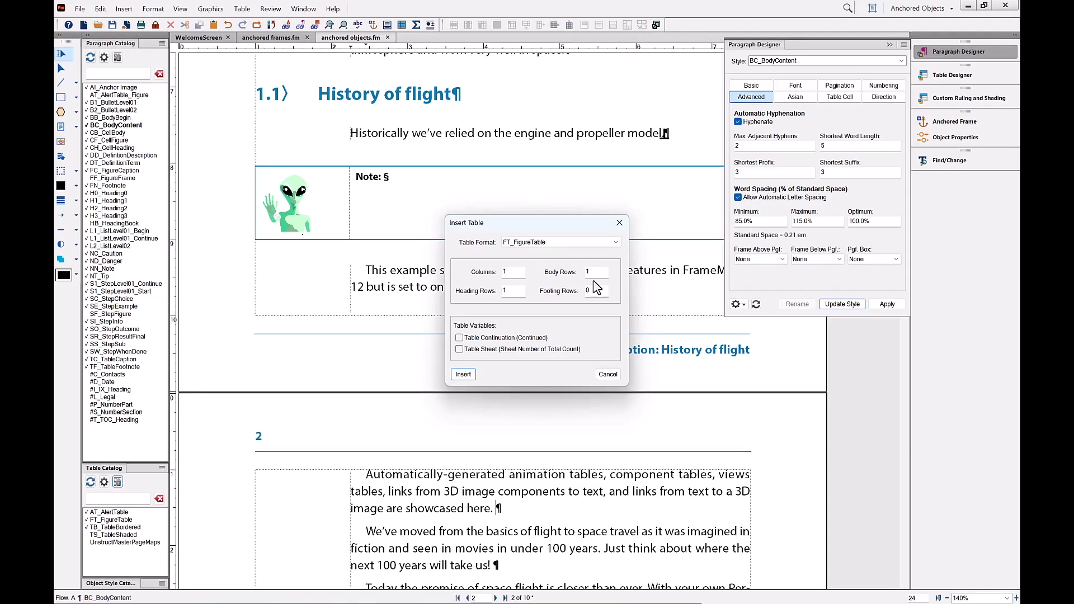
click(463, 374)
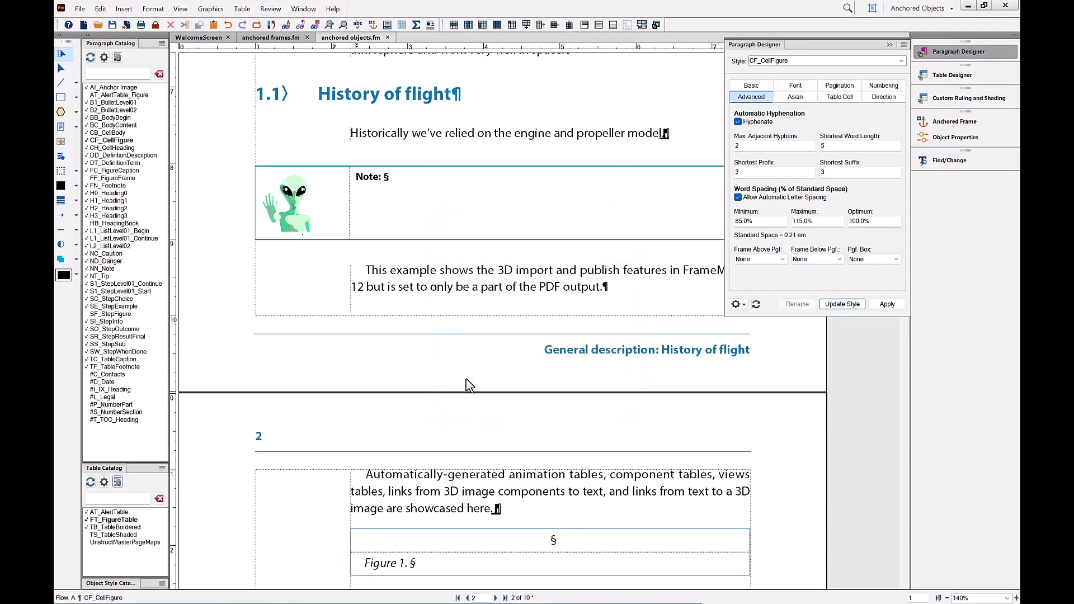
scroll(469, 385, down, 5)
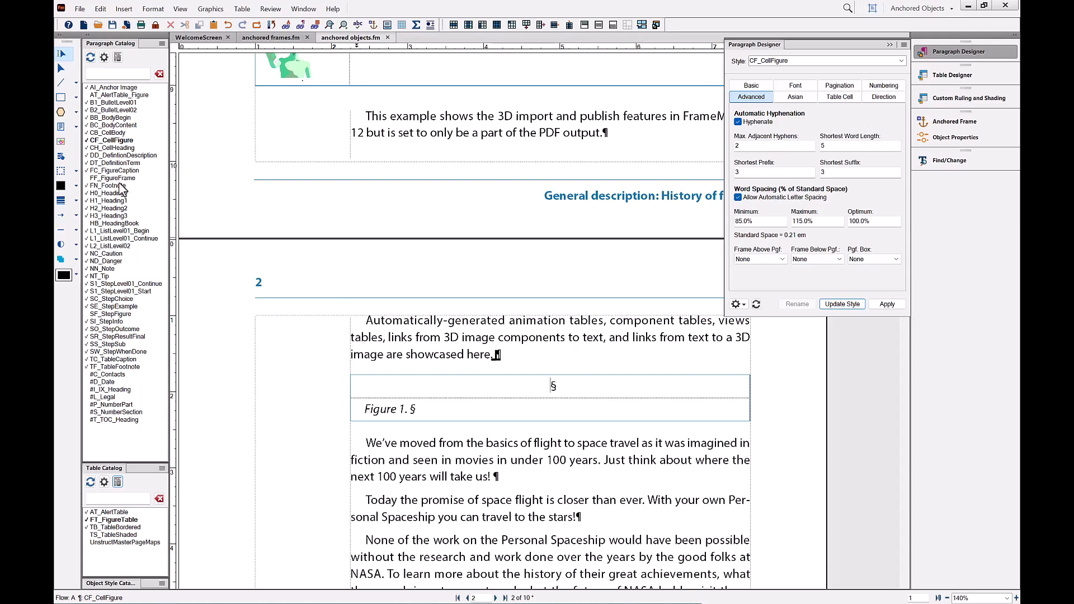
click(406, 409)
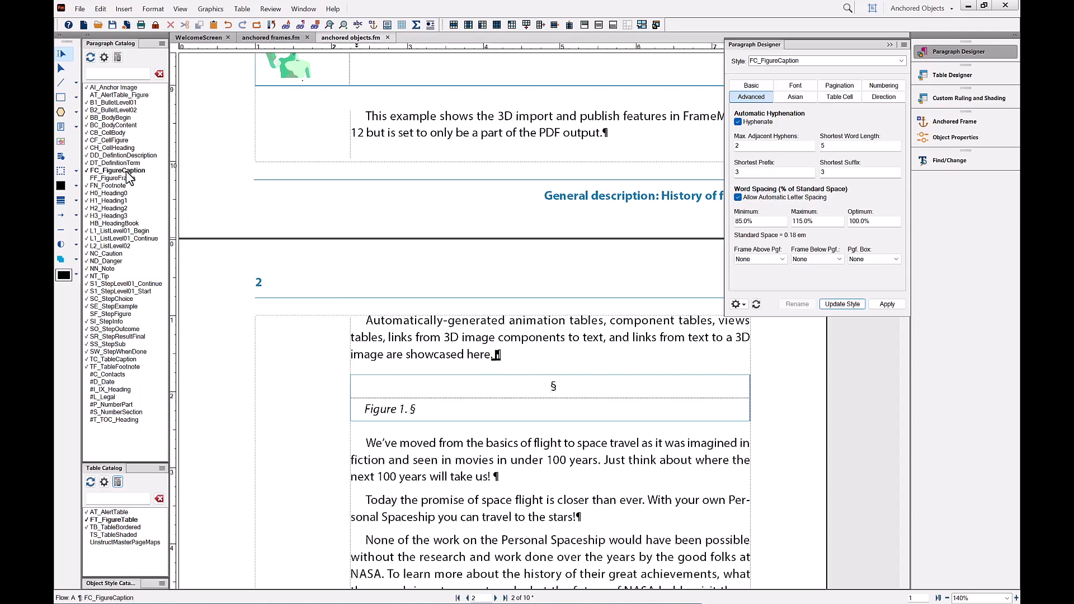
Insert a table in the AT_AlertTable format after the paragraph ending "next 100 years will take us!"
click(512, 477)
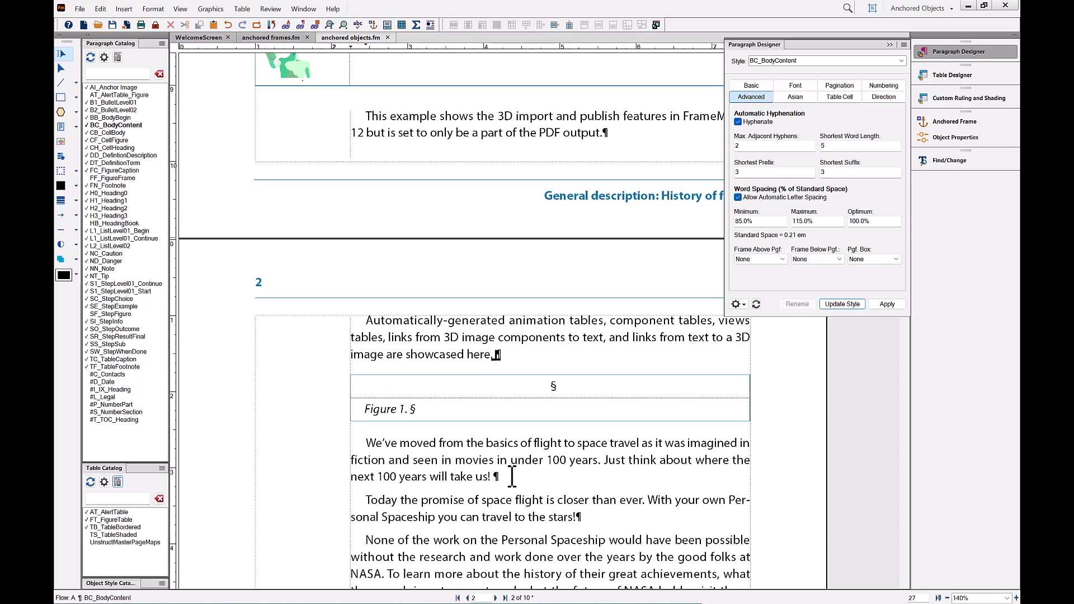
click(243, 9)
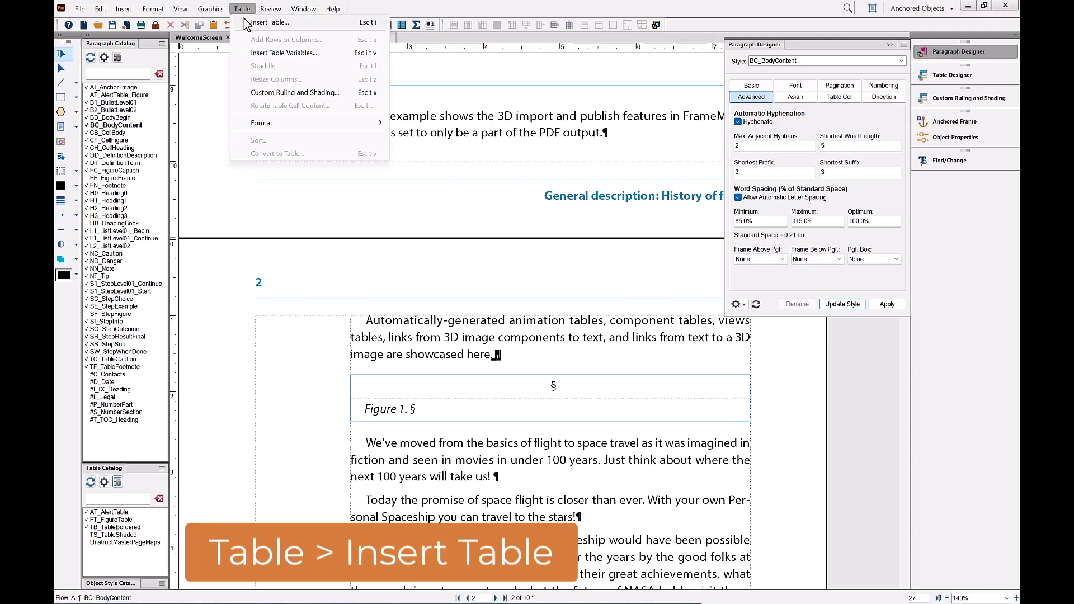
click(245, 23)
click(517, 244)
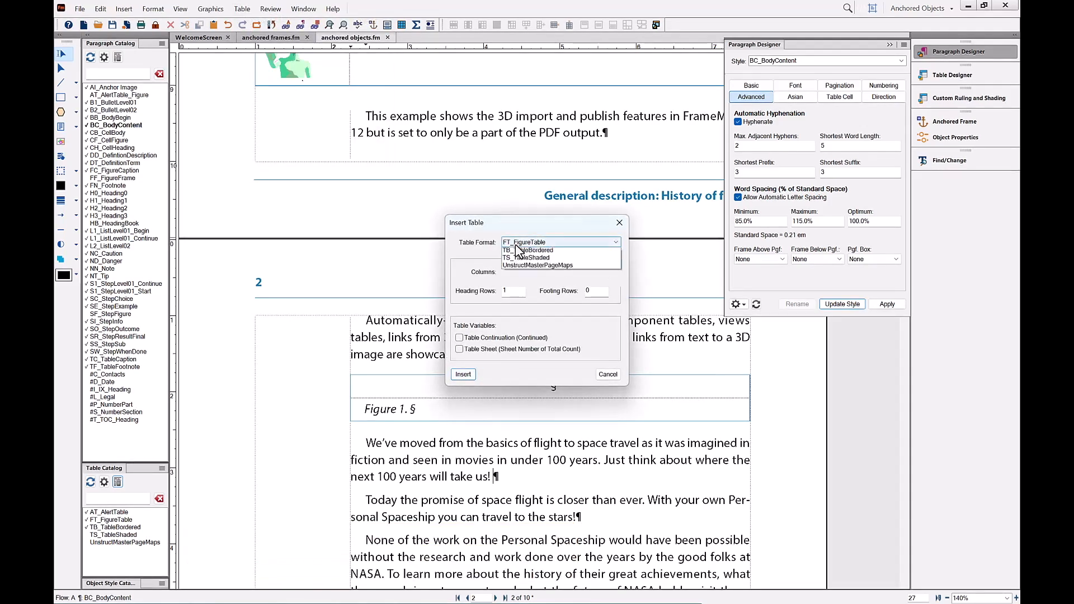
click(516, 253)
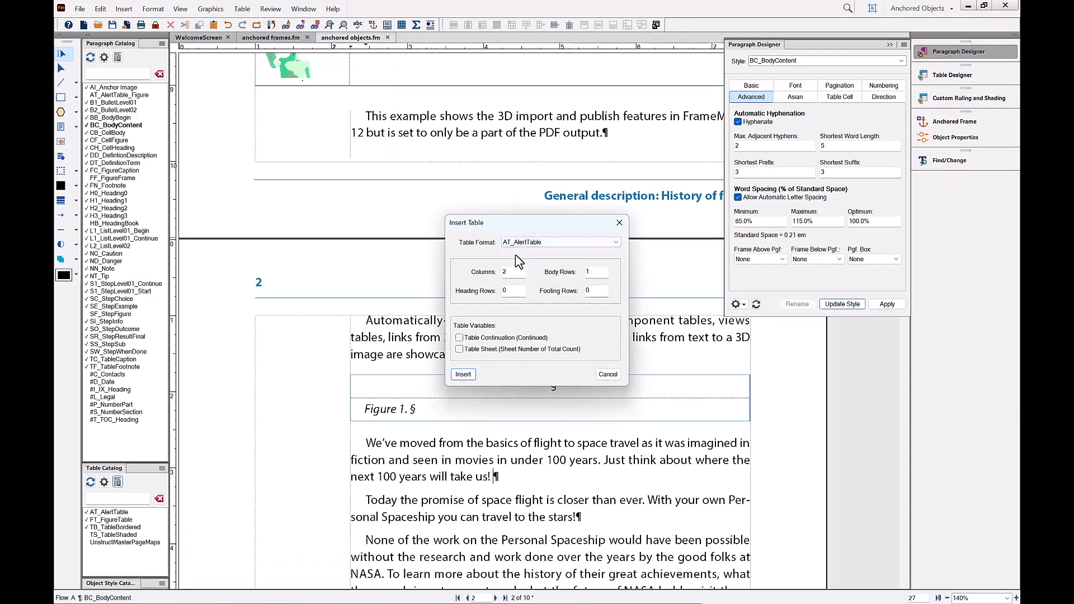
click(463, 375)
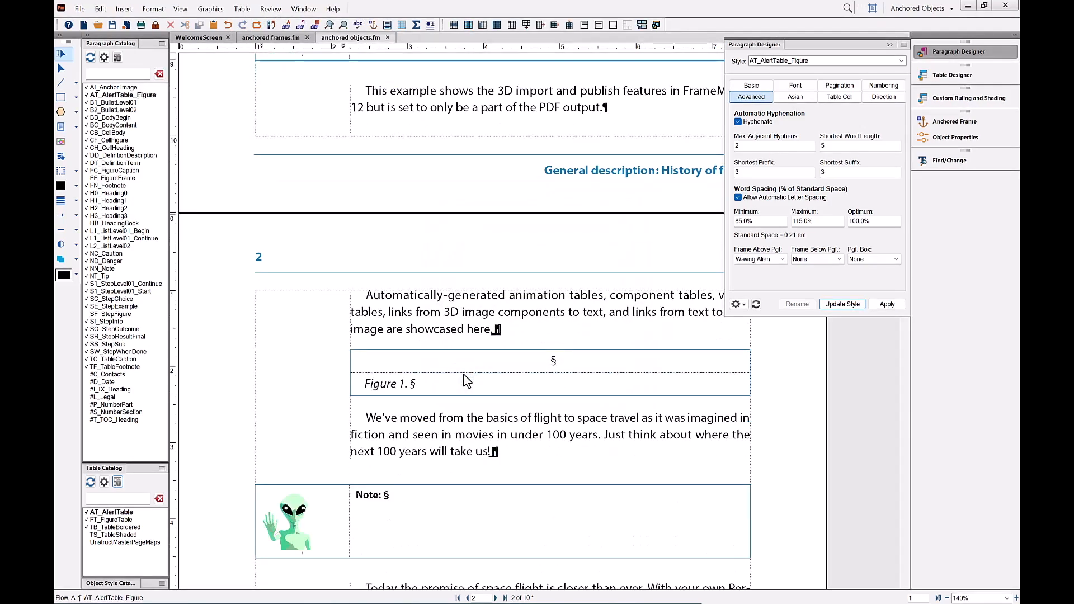